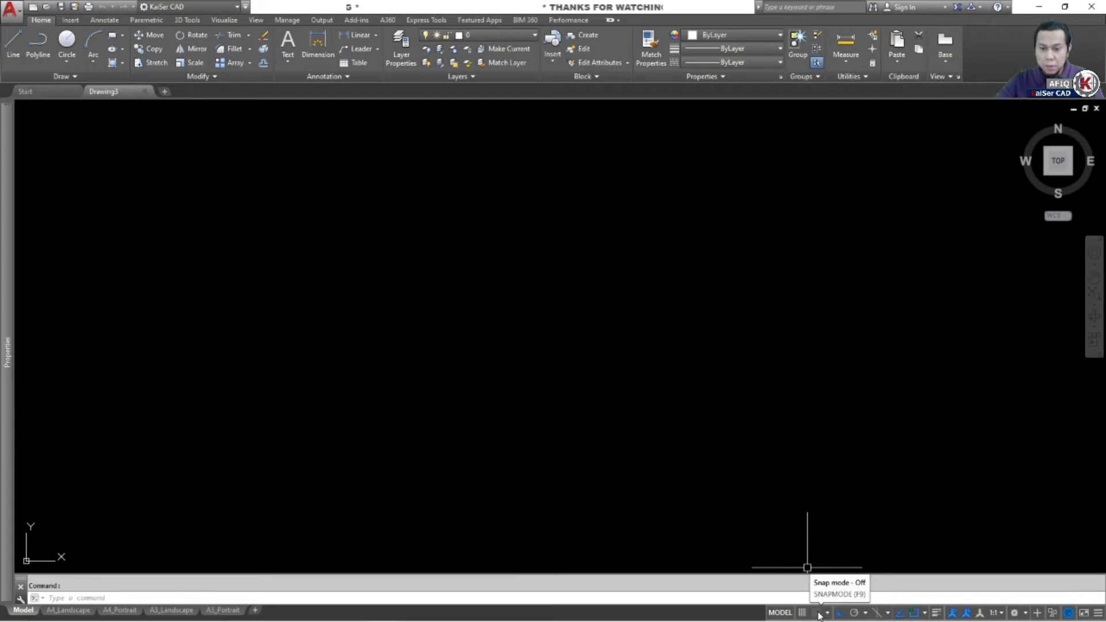
Set the snap type to Isometric snap in the drafting settings.
right_click(819, 614)
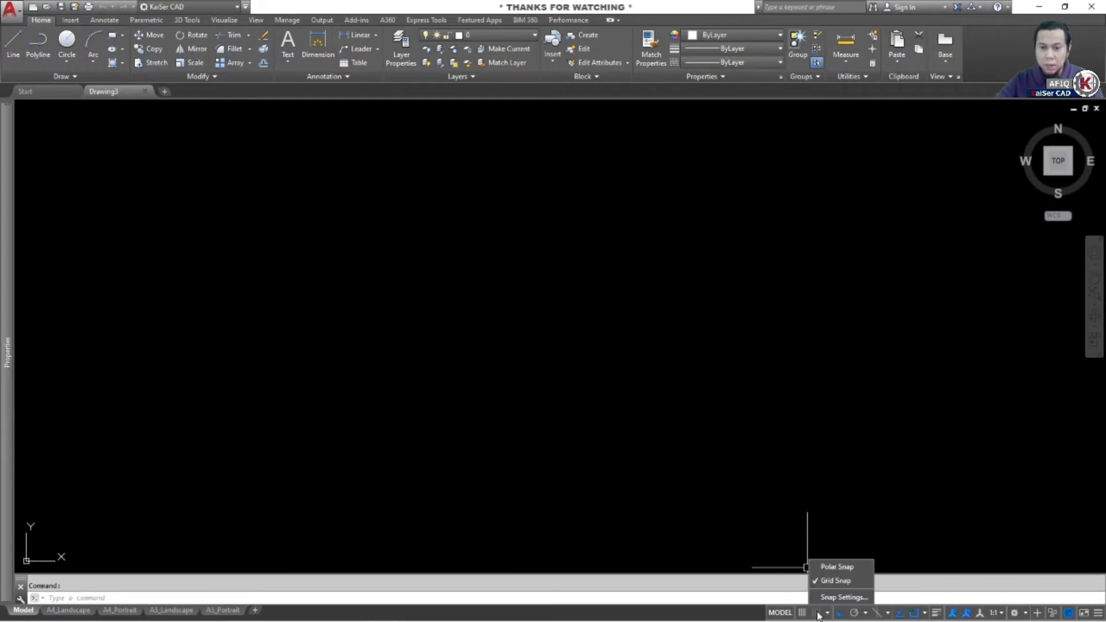
left_click(826, 599)
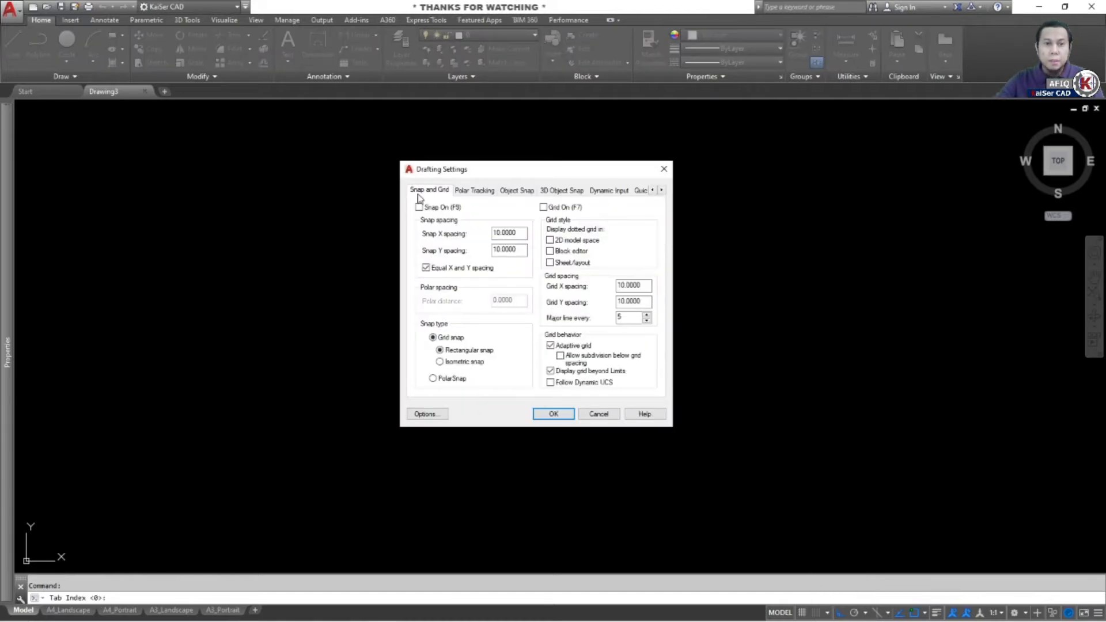
left_click(467, 367)
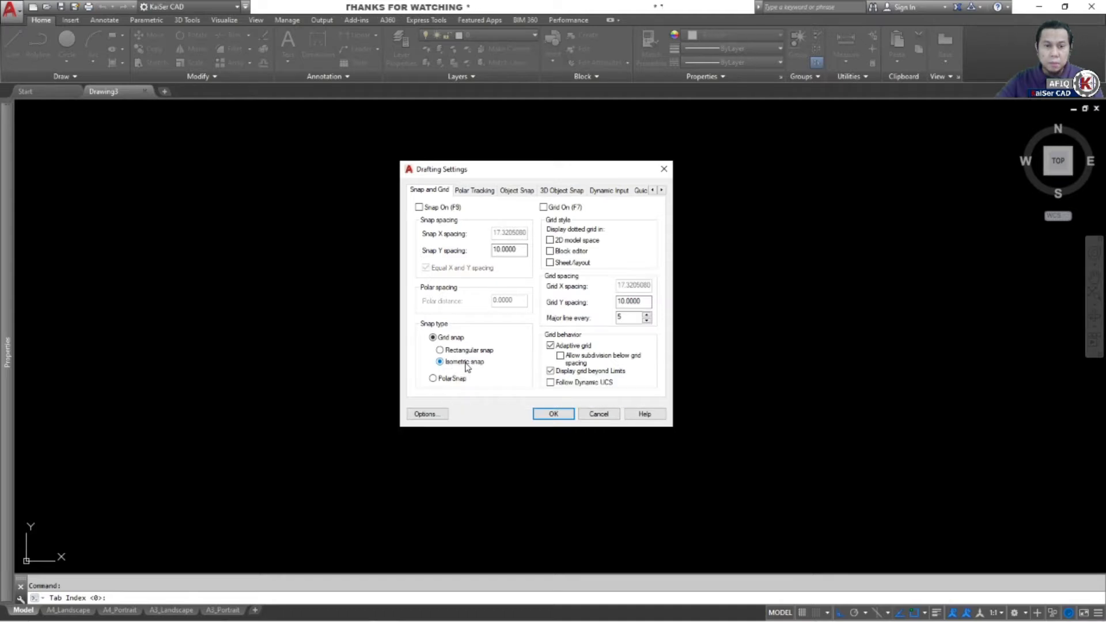
left_click(561, 414)
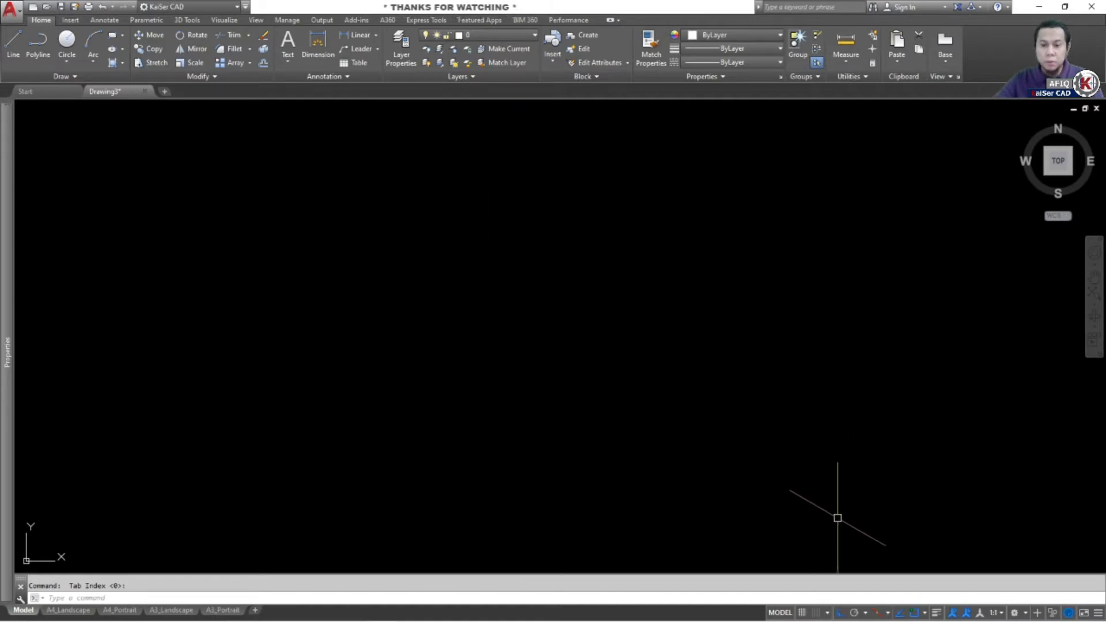
Restore the Rectangular snap type in the drafting settings.
right_click(816, 616)
left_click(835, 598)
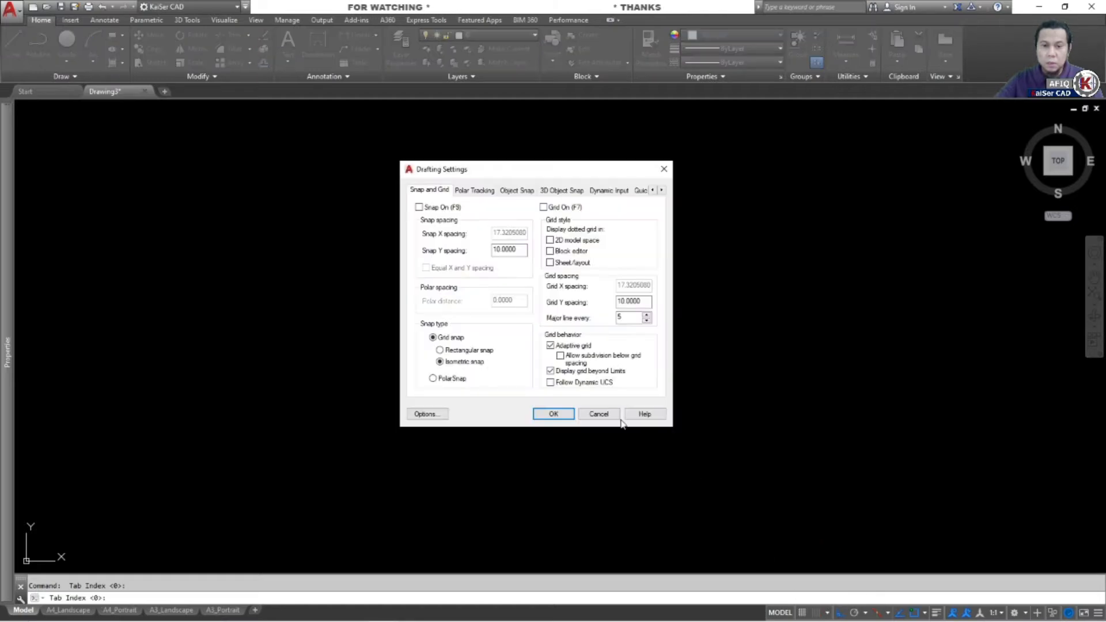
left_click(439, 350)
left_click(558, 415)
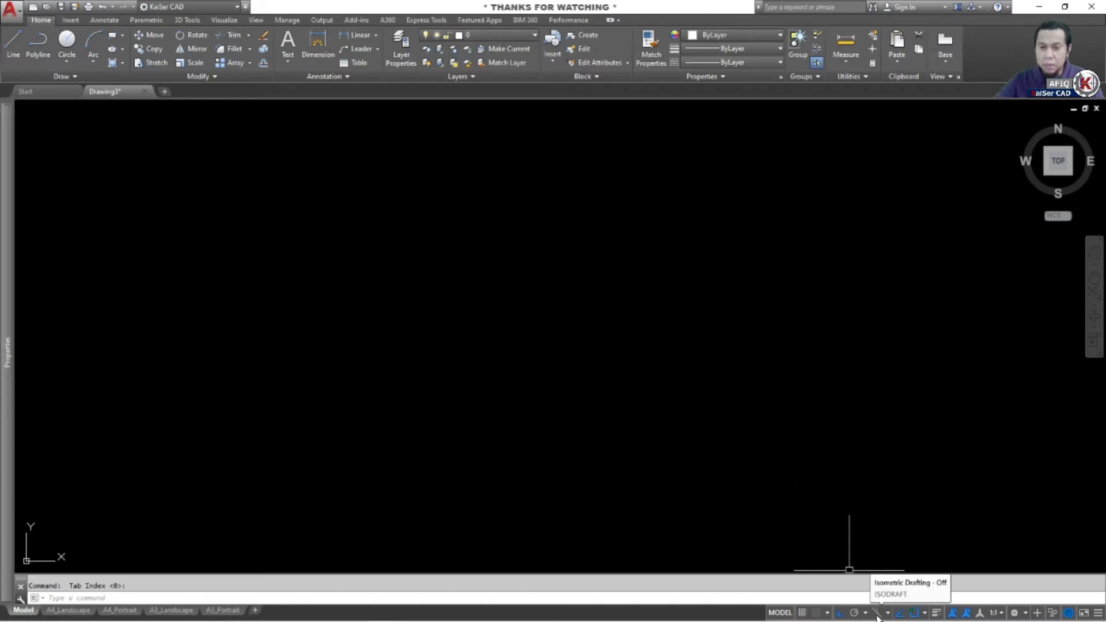
Toggle isometric drafting on and off, and check its entry in the status bar customization list.
left_click(877, 614)
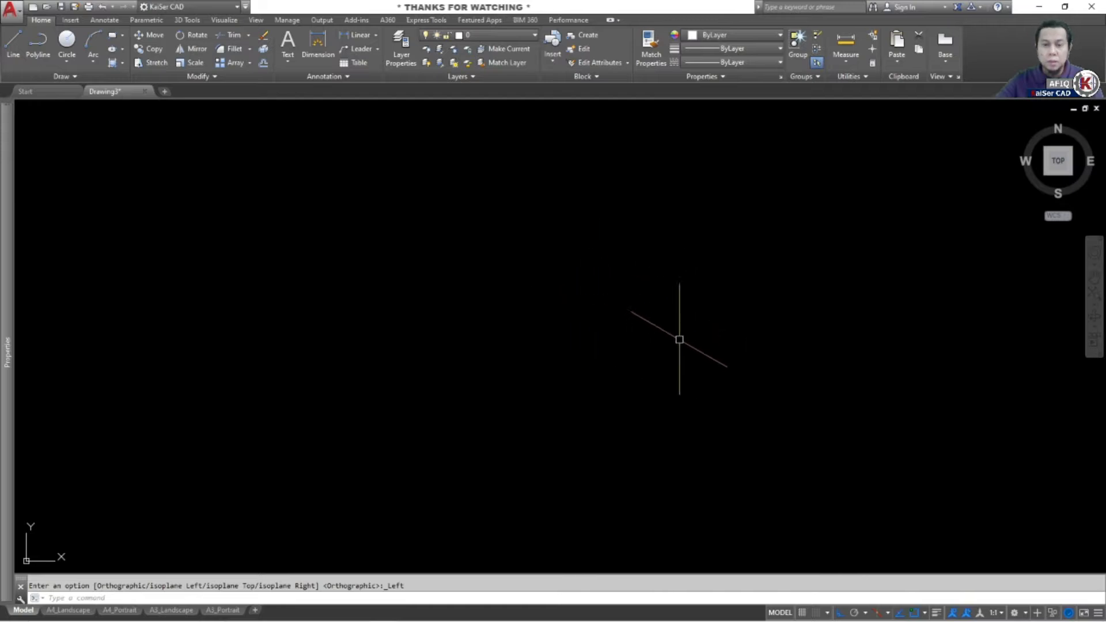
left_click(880, 614)
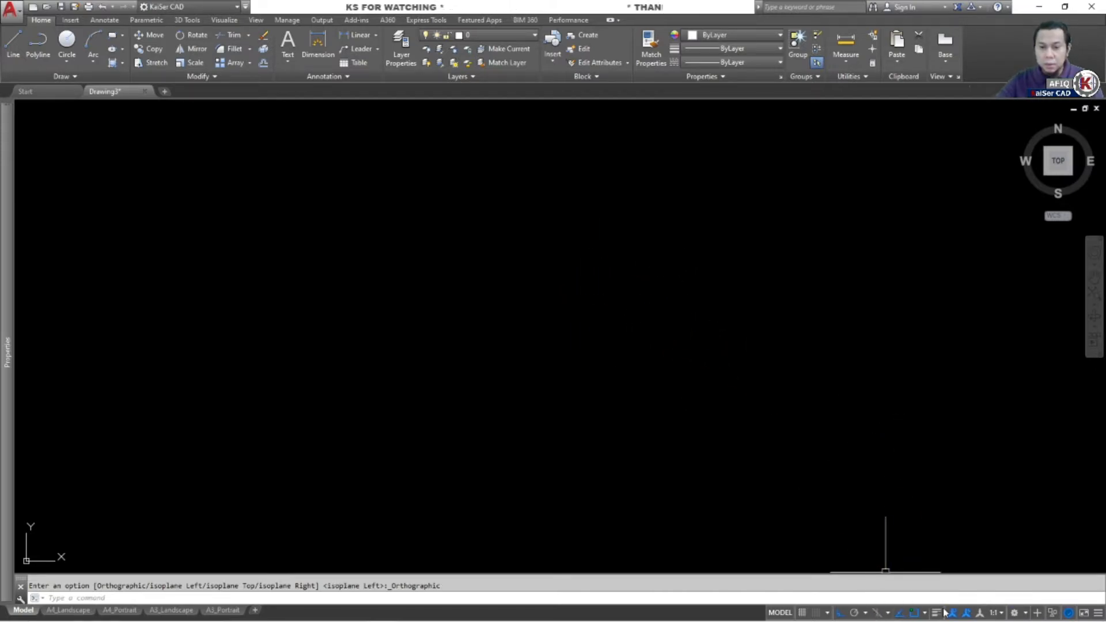
left_click(1099, 618)
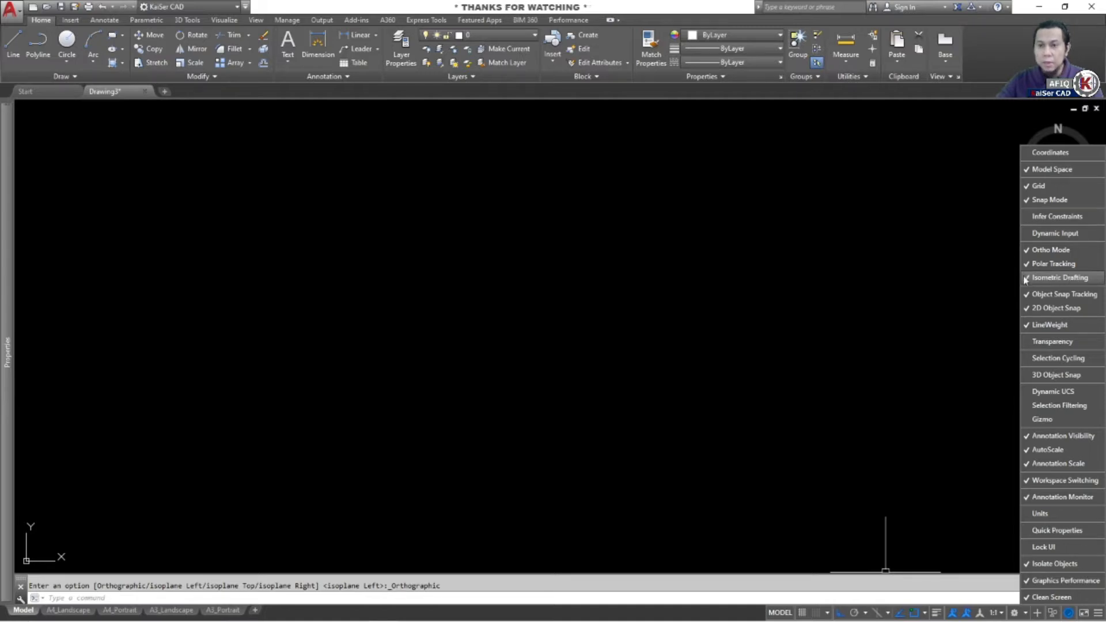
left_click(880, 615)
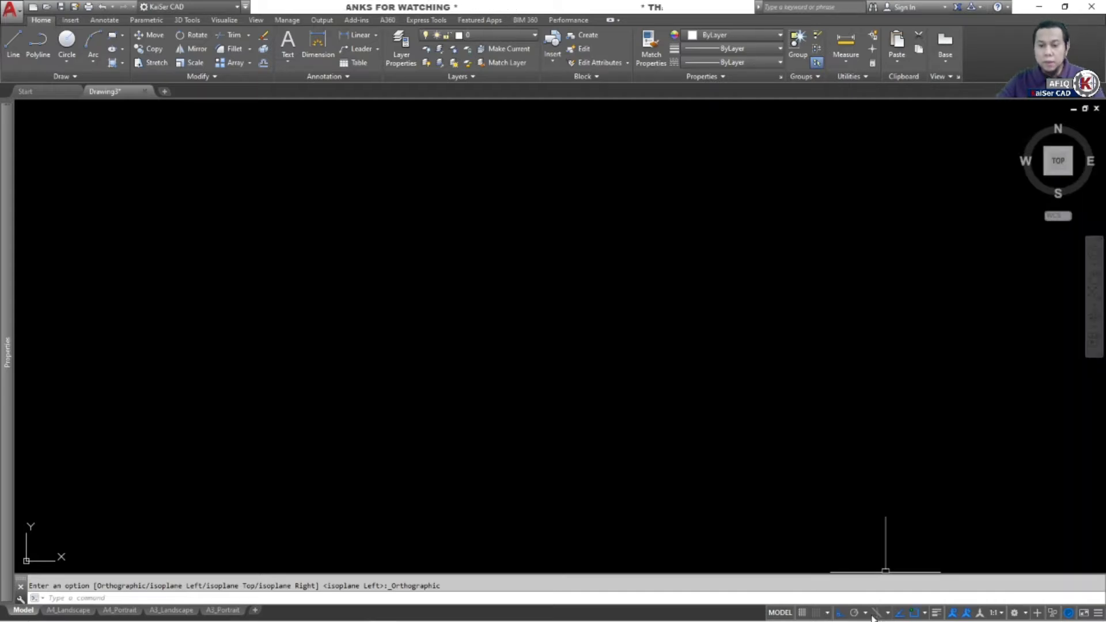
Turn on isometric drafting with isoplane Left as the active drafting plane.
left_click(874, 614)
left_click(874, 614)
left_click(874, 614)
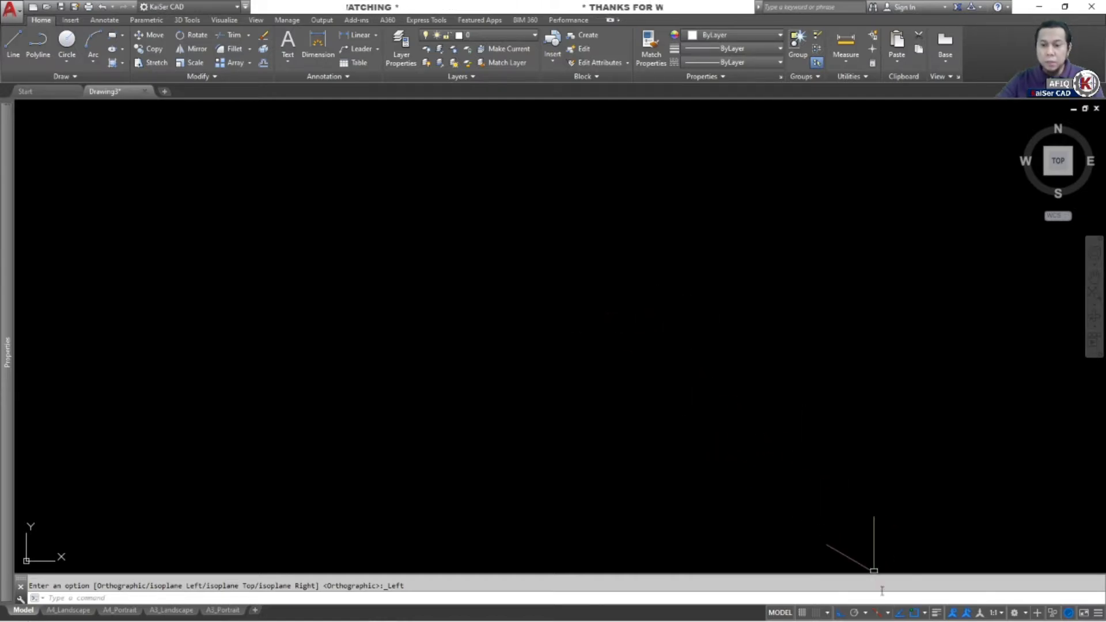
left_click(888, 612)
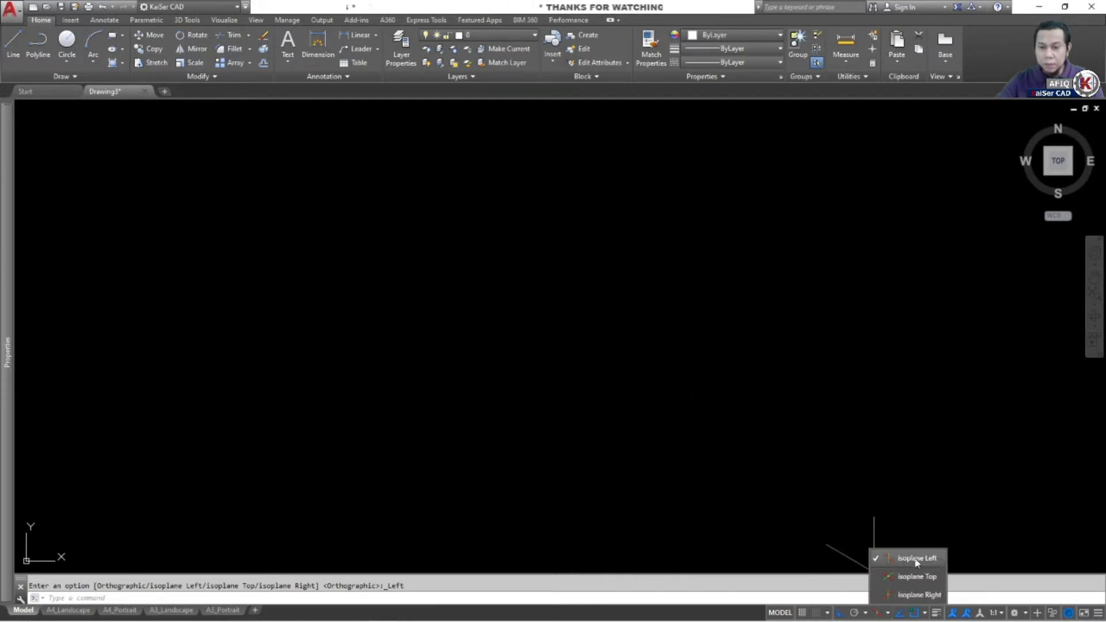
left_click(936, 562)
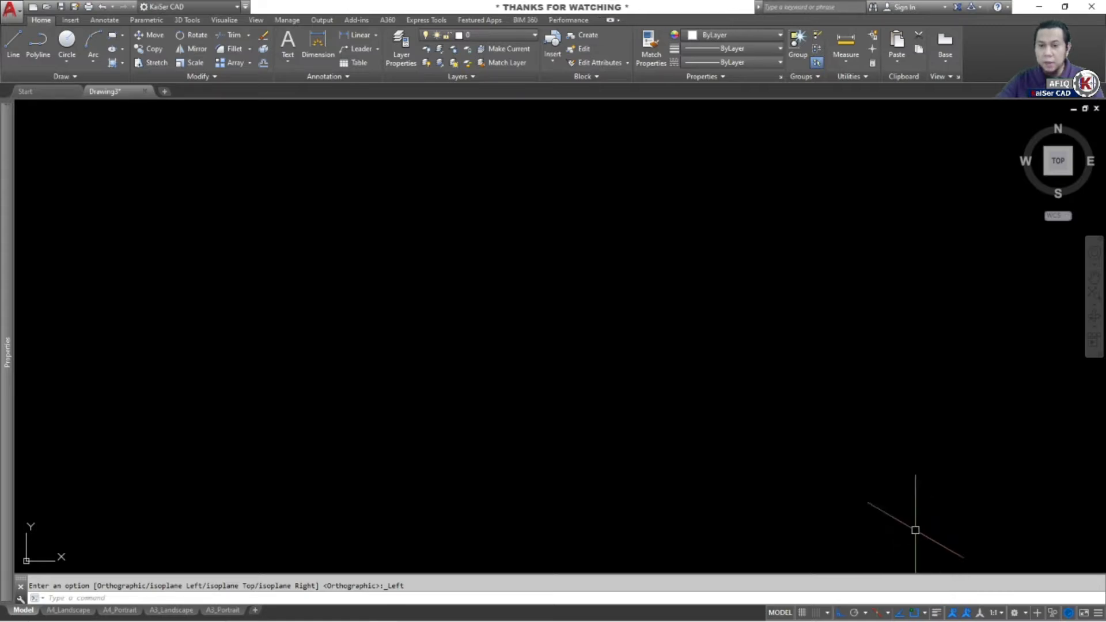
Switch the drafting plane to isoplane Top and from there to isoplane Right.
left_click(887, 614)
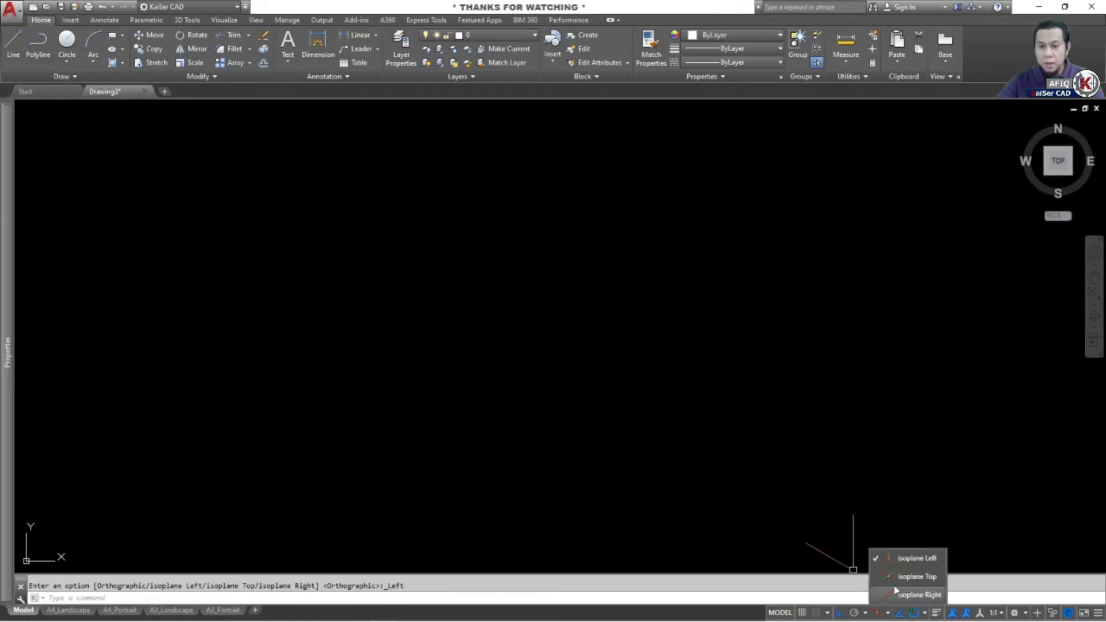
left_click(912, 576)
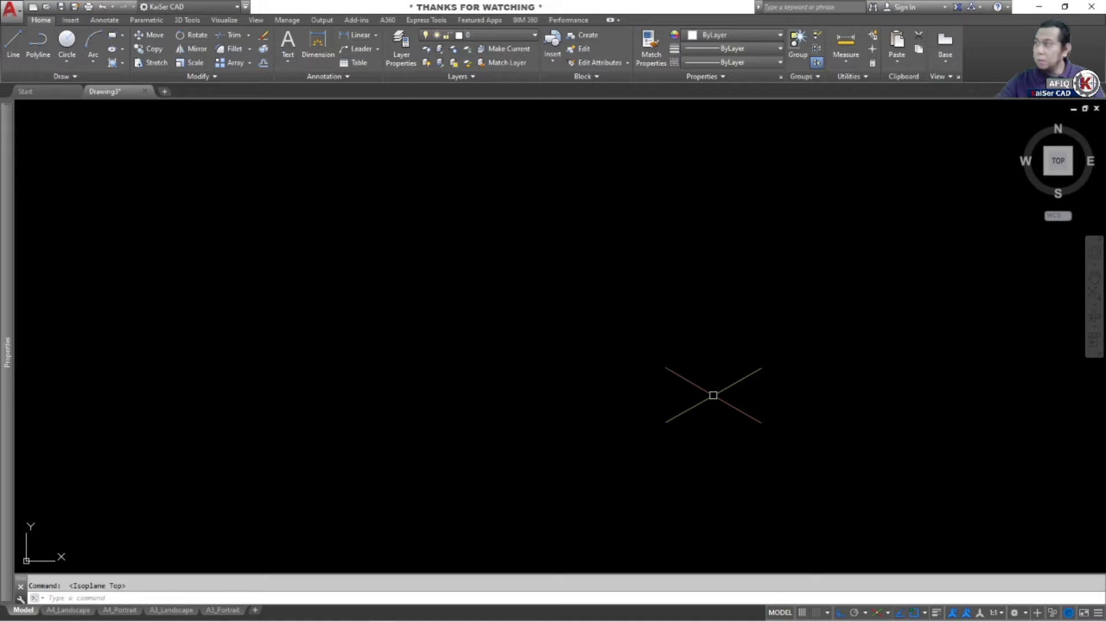
left_click(887, 614)
left_click(911, 597)
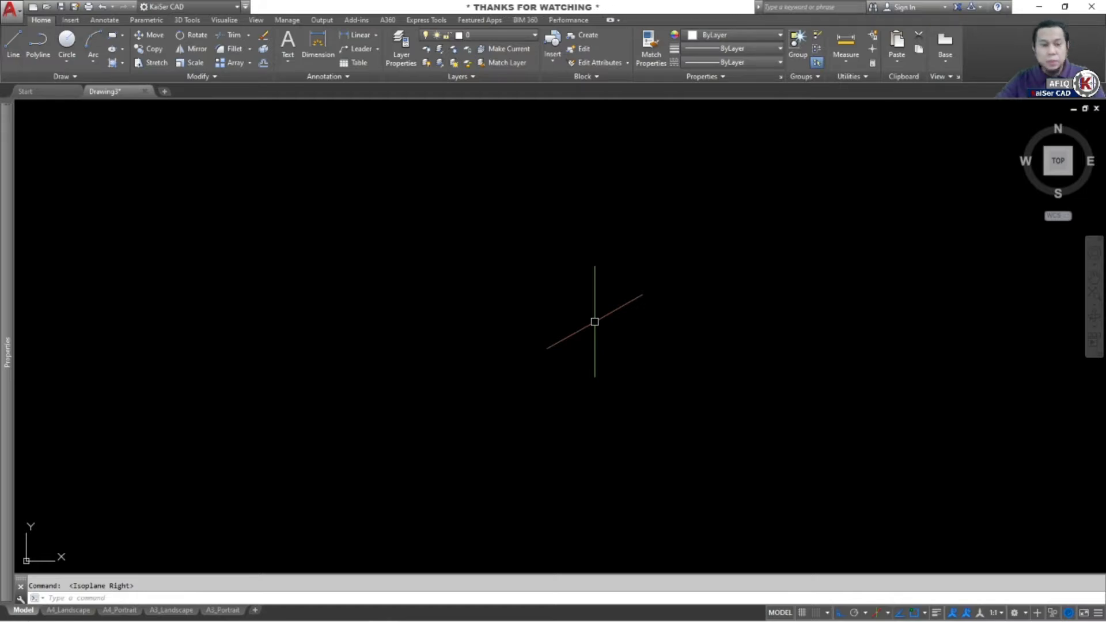
Cycle the crosshairs repeatedly through isoplanes Left, Top and Right, finishing on isoplane Left.
key("F5")
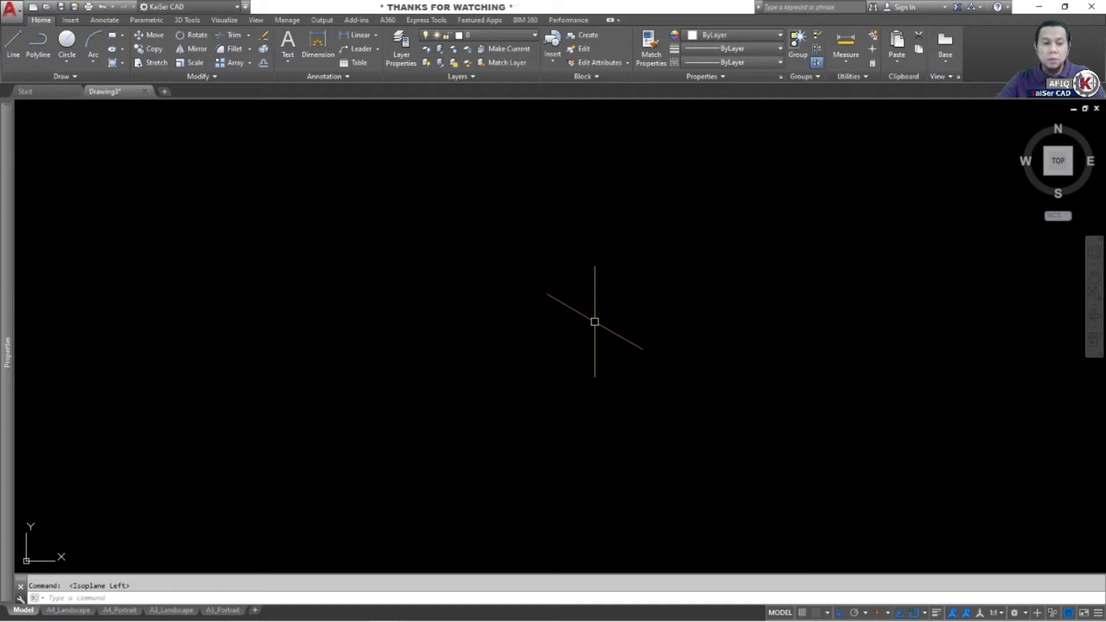
key("F5")
key("F5")
key("F5")
key("F5")
key("F5")
key("F5")
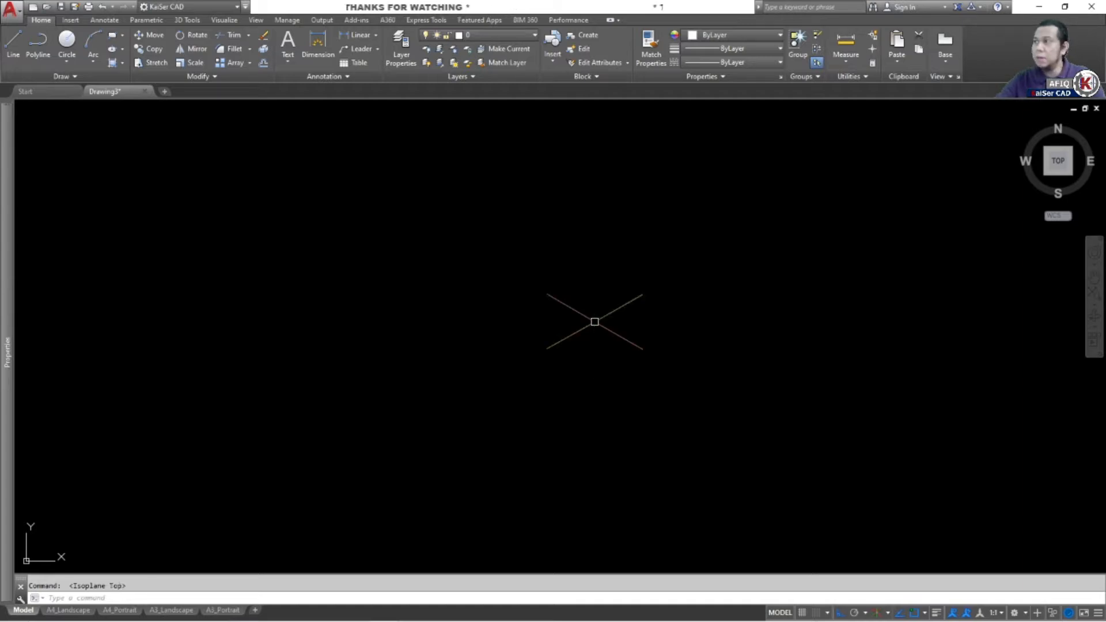
key("F5")
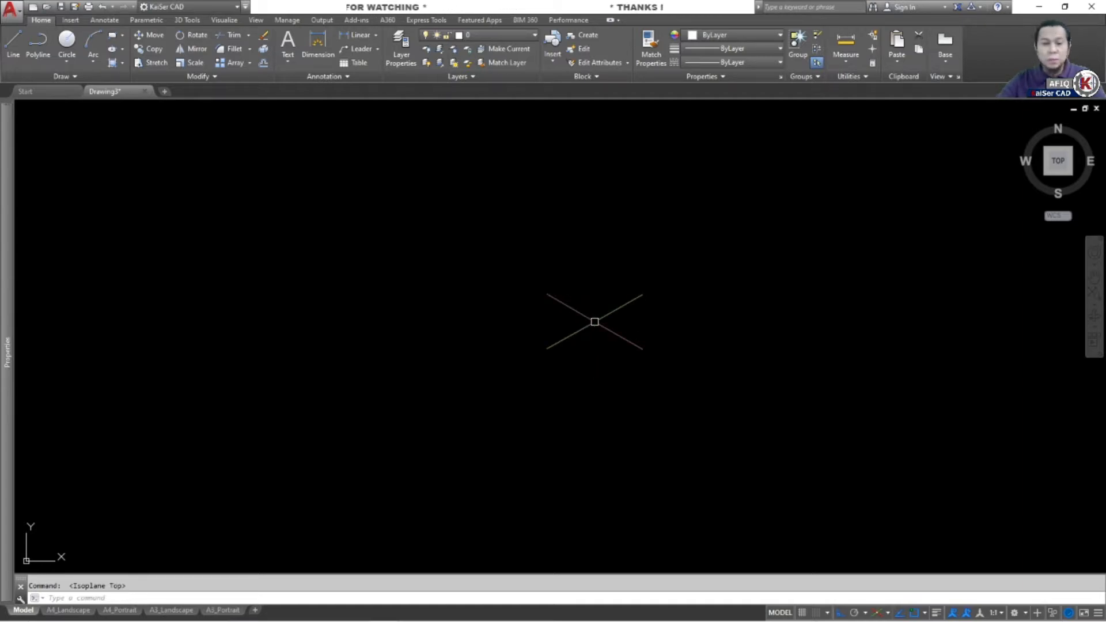
key("F5")
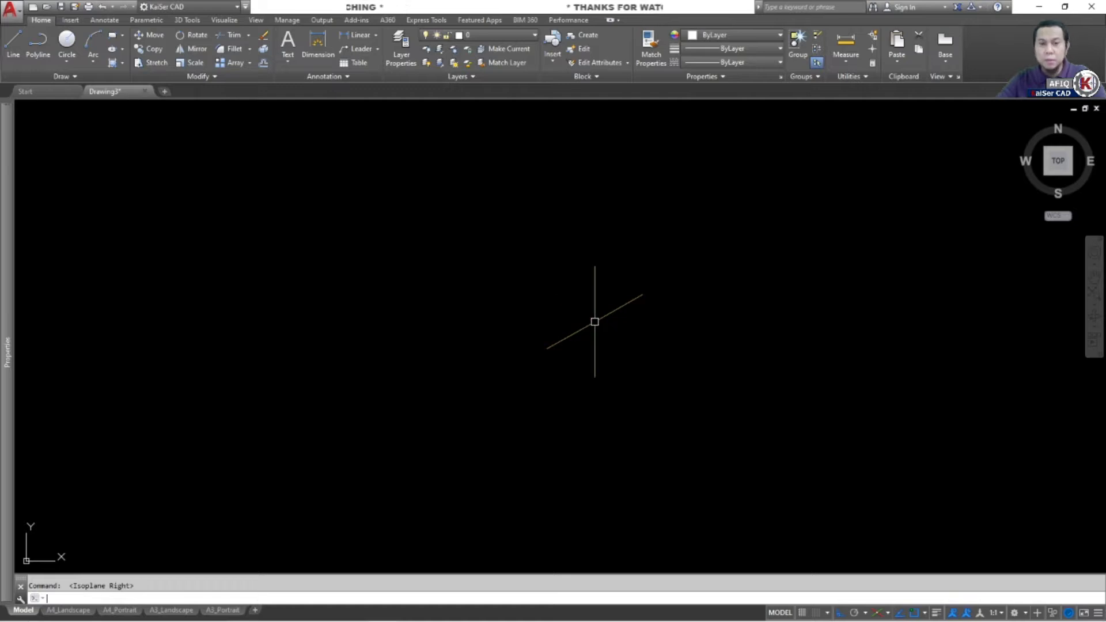
key("F5")
key("F5")
key("F5")
key("F5")
key("F5")
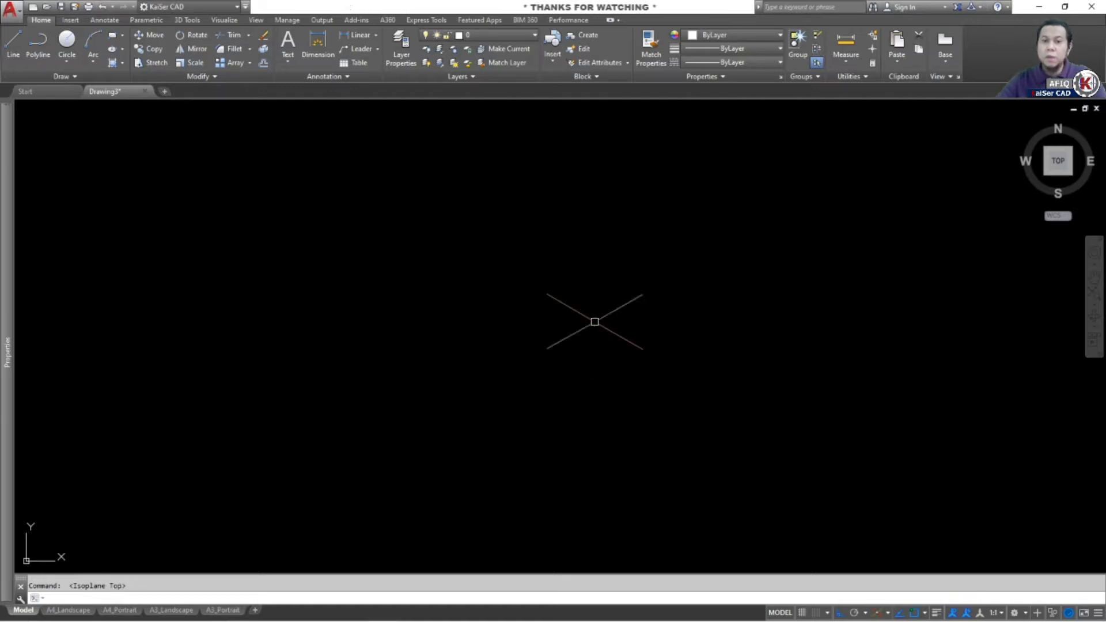
key("F5")
key("F5")
key("F5")
key("F5")
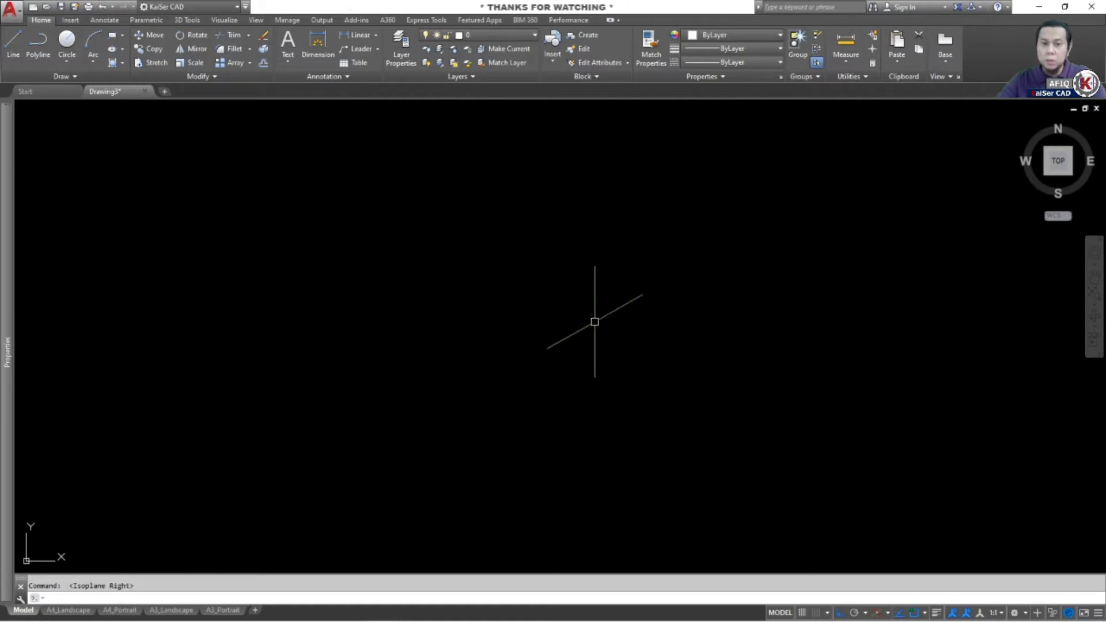
key("F5")
key("F5")
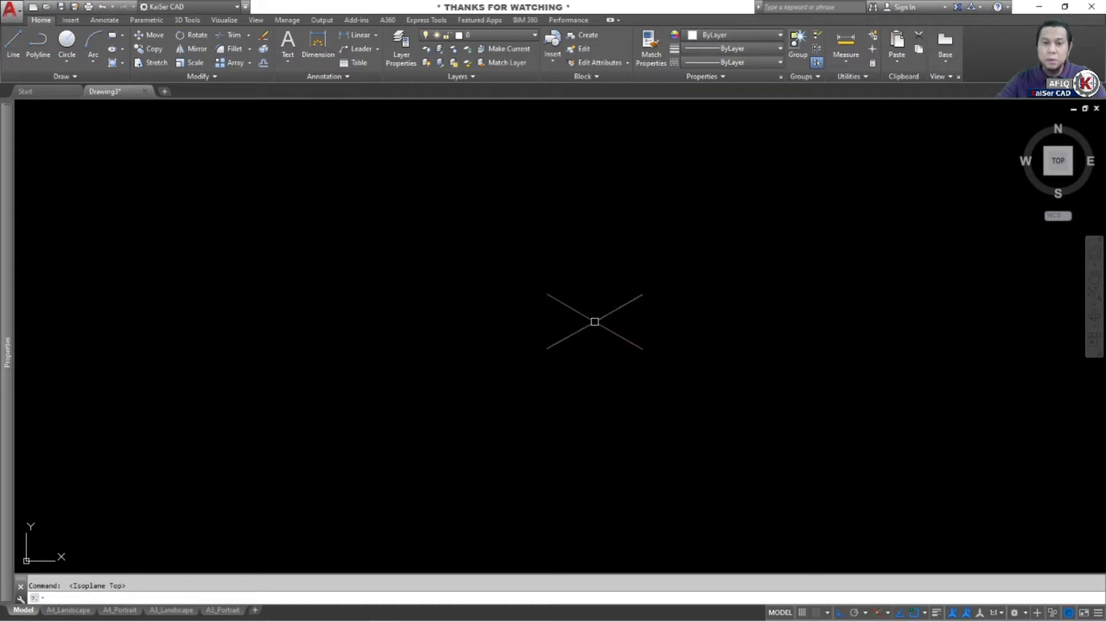
key("F5")
key("F5")
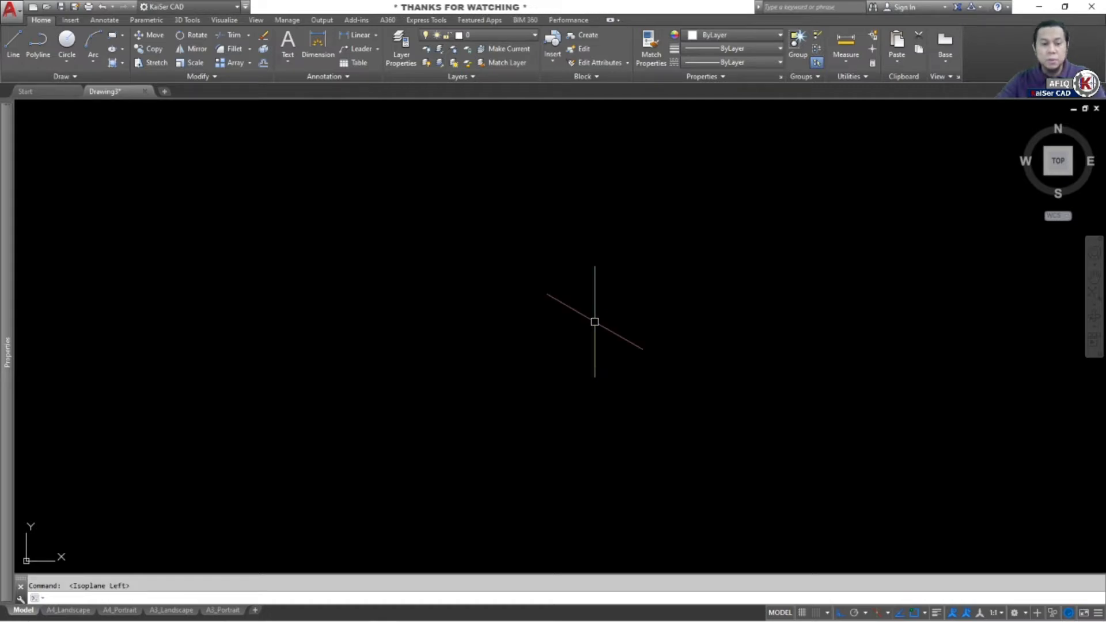
key("F5")
key("F5")
key("F5")
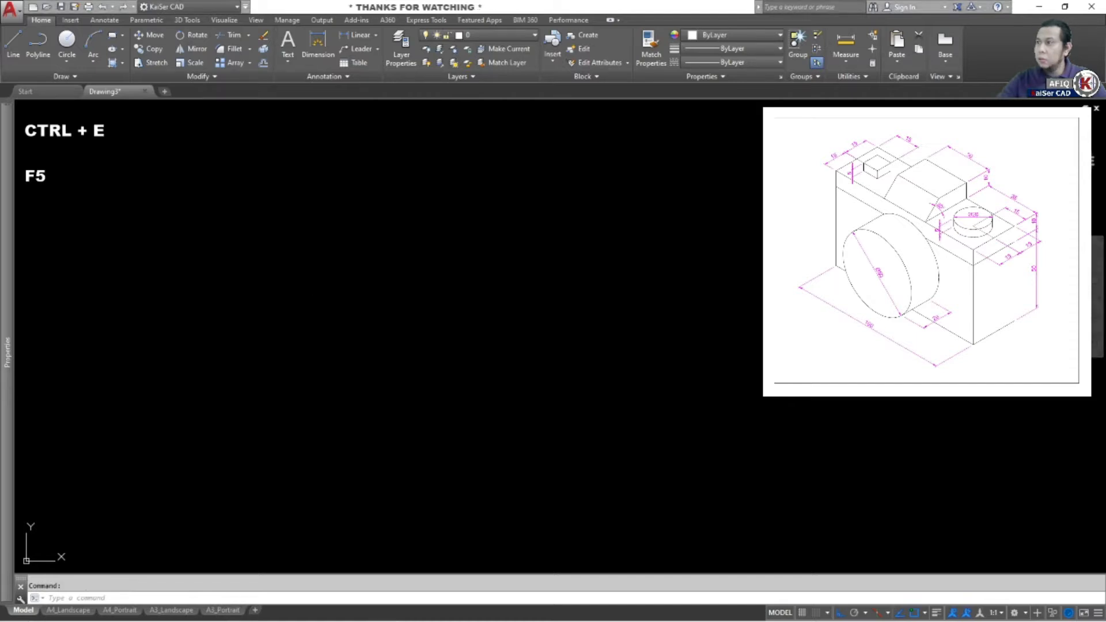
left_click(502, 271)
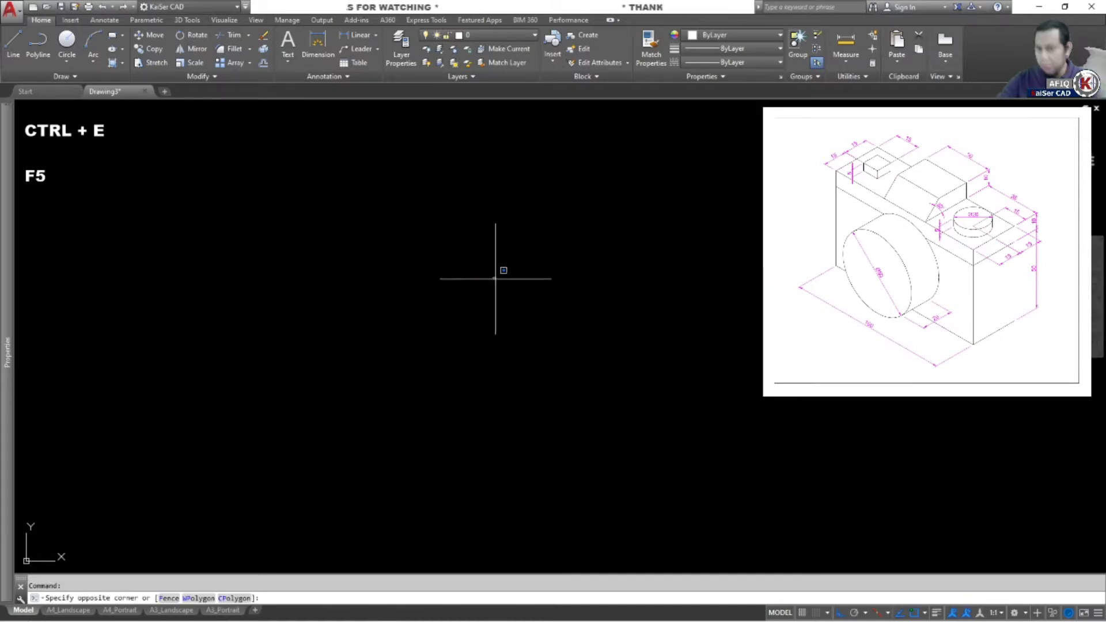
left_click(452, 304)
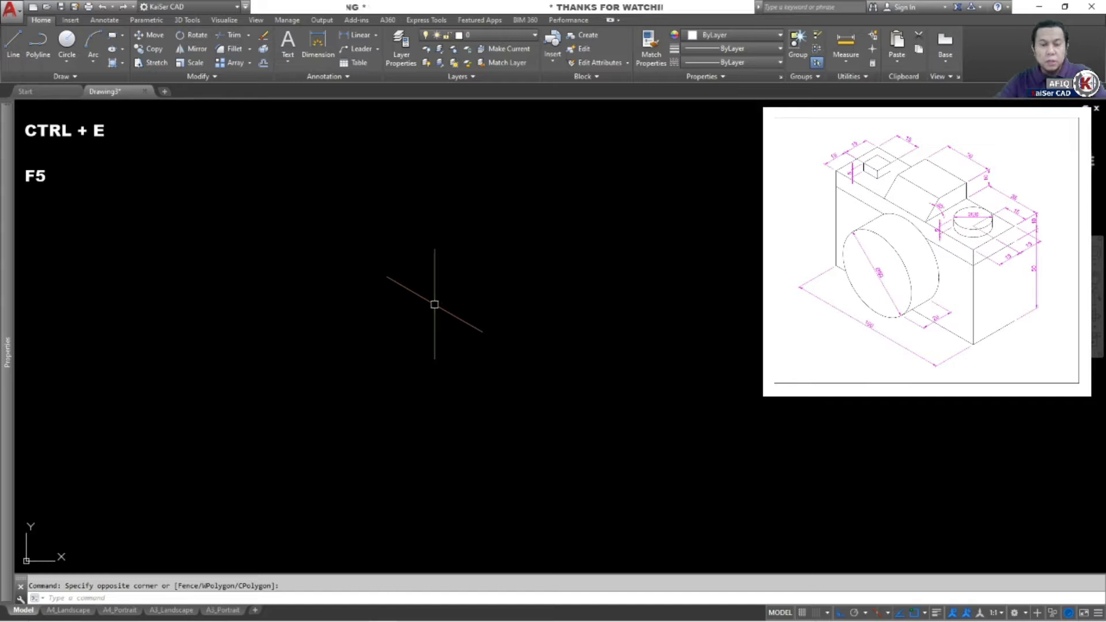
key("F5")
key("F5")
key("F5")
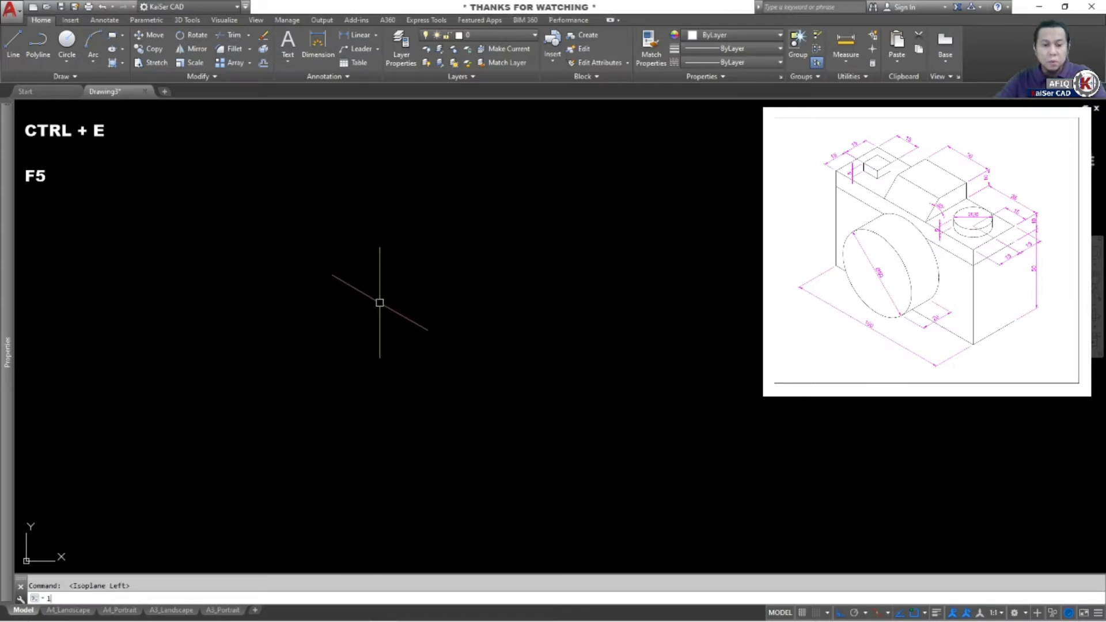
Draw four connected lines outlining a left isometric face in isoplane Left, starting with a vertical edge about 105 units long.
key("Return")
left_click(340, 238)
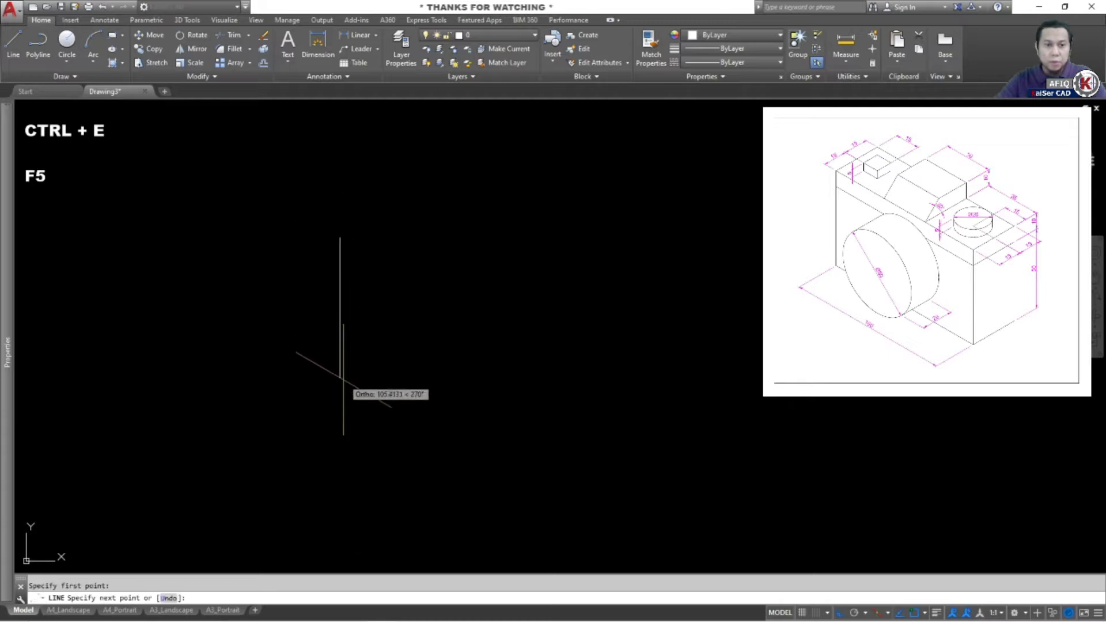
left_click(340, 379)
left_click(490, 465)
left_click(490, 285)
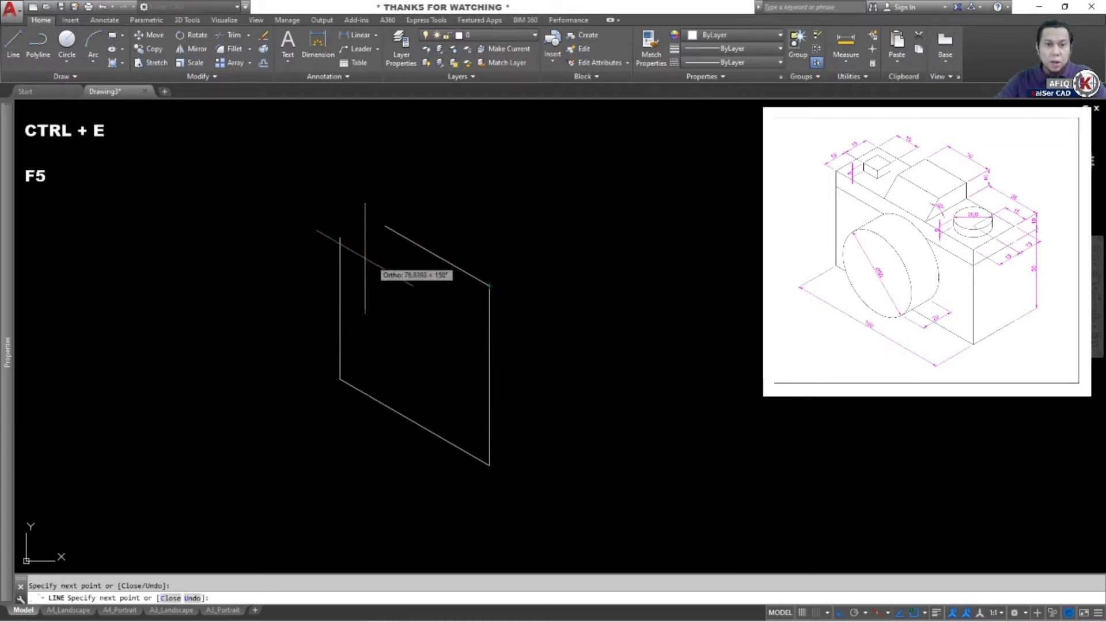
left_click(334, 242)
key("Return")
Switch to isoplane Top and draw four connected lines outlining a top isometric face above the left face, leaving its far corner open.
middle_click_drag(462, 240, 414, 331)
key("F5")
key("Return")
key("Escape")
key("F5")
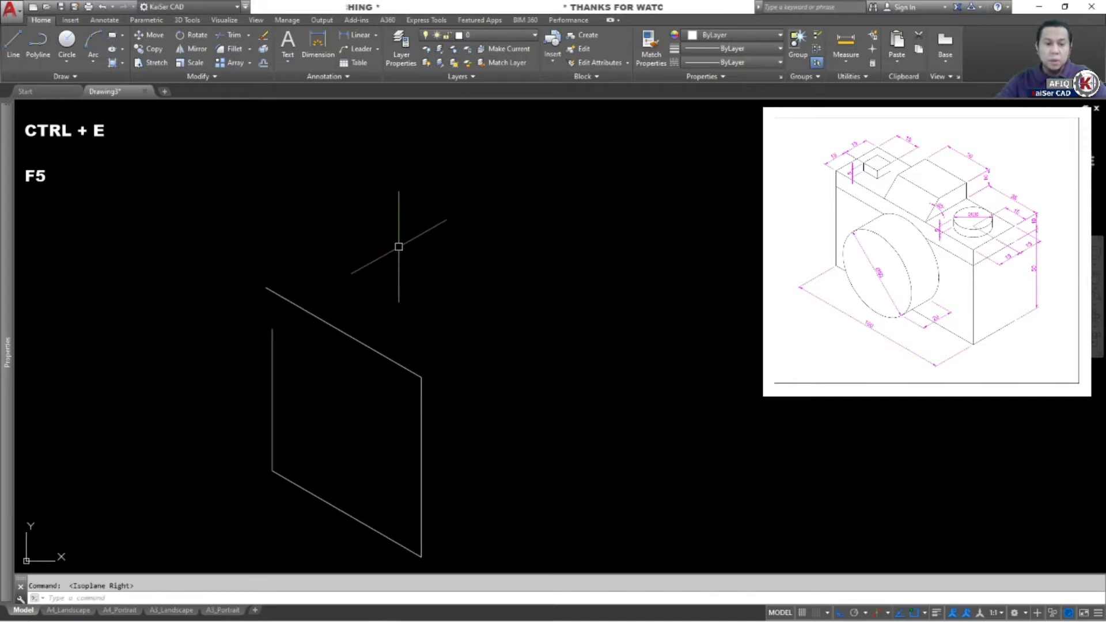
key("Return")
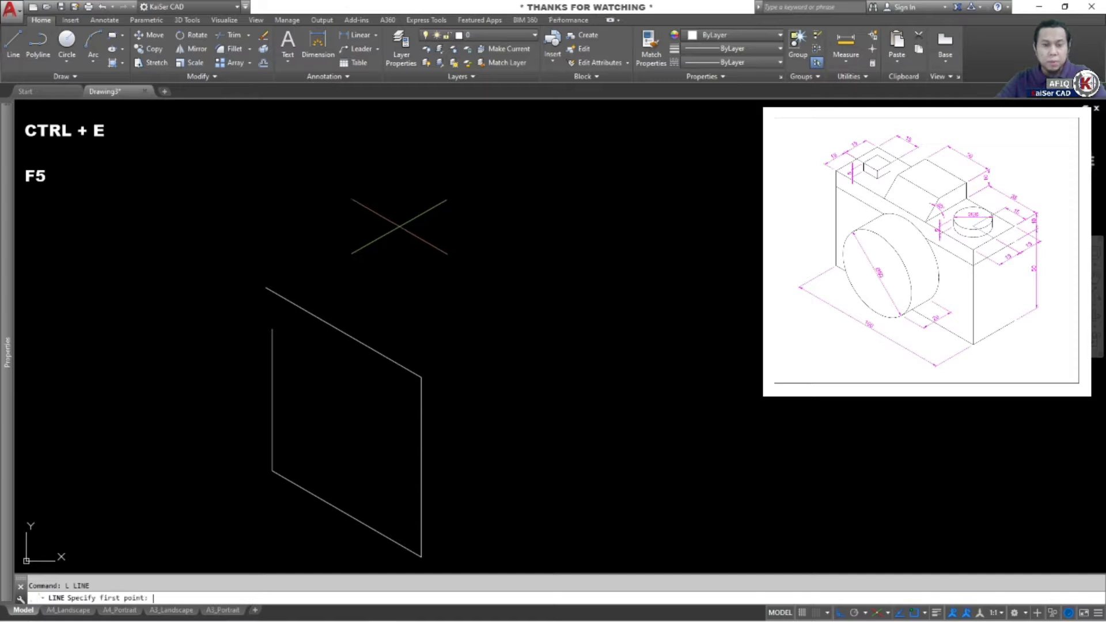
left_click(419, 185)
left_click(342, 231)
left_click(497, 321)
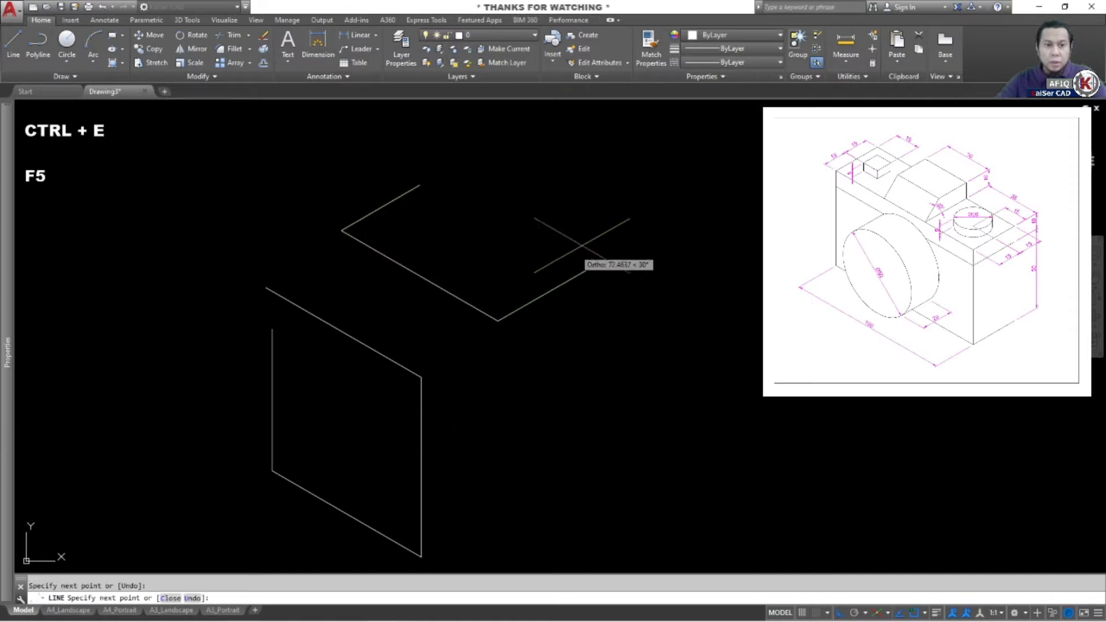
left_click(616, 253)
left_click(473, 171)
key("Return")
Switch to isoplane Right and draw four connected lines outlining an open right isometric face, with a bottom edge about 164 units long.
middle_click_drag(555, 325, 483, 294)
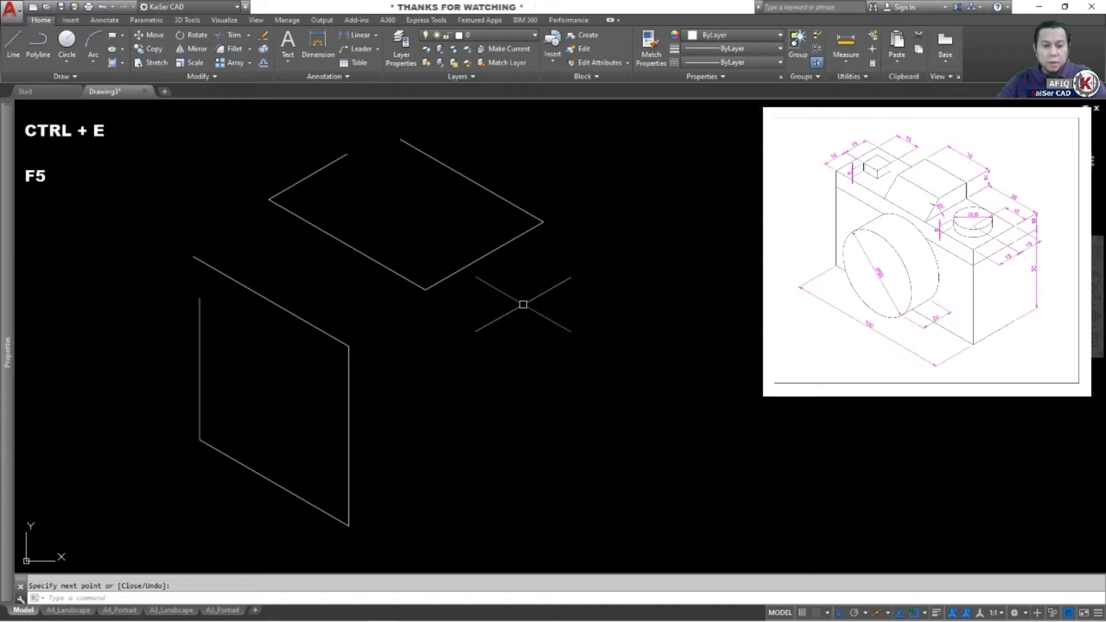
key("F5")
middle_click_drag(573, 330, 524, 316)
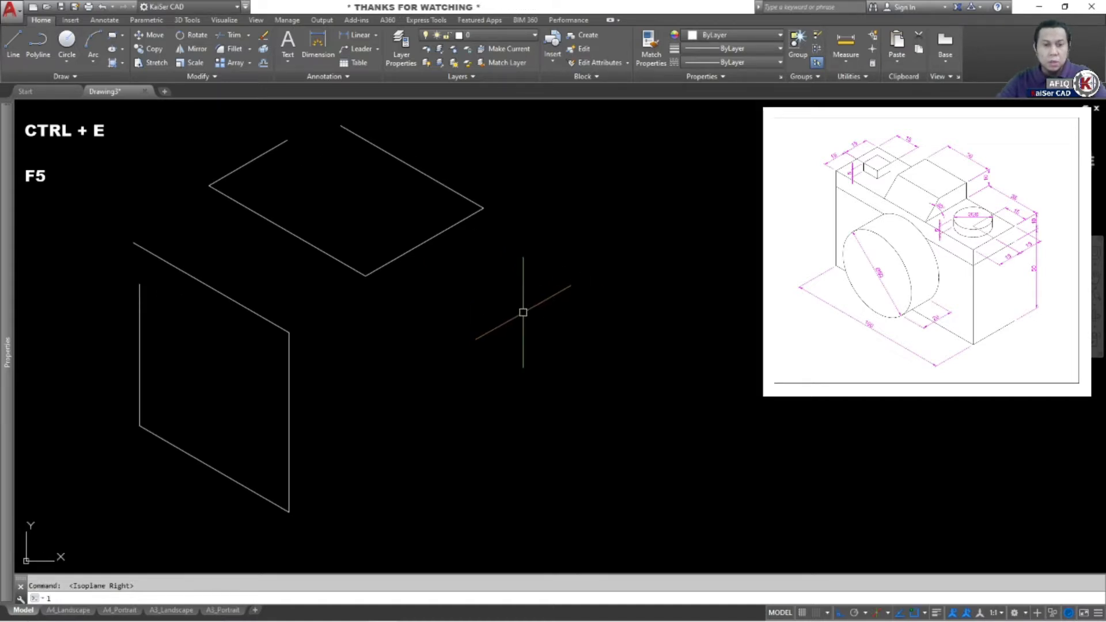
key("Return")
left_click(565, 284)
left_click(420, 381)
left_click(461, 503)
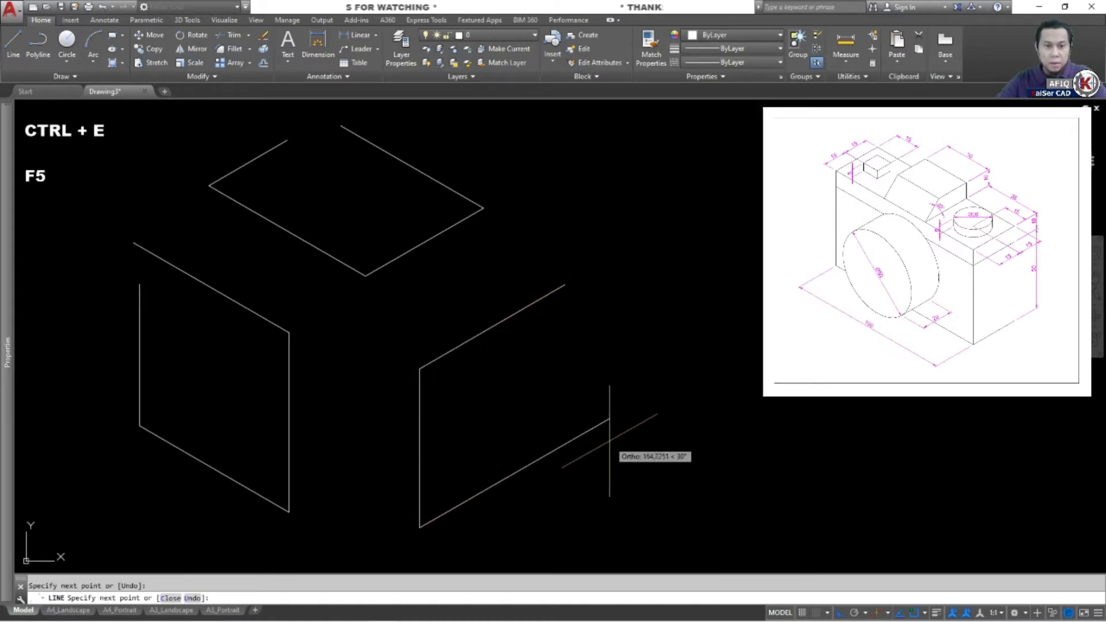
left_click(609, 419)
left_click(610, 332)
key("Return")
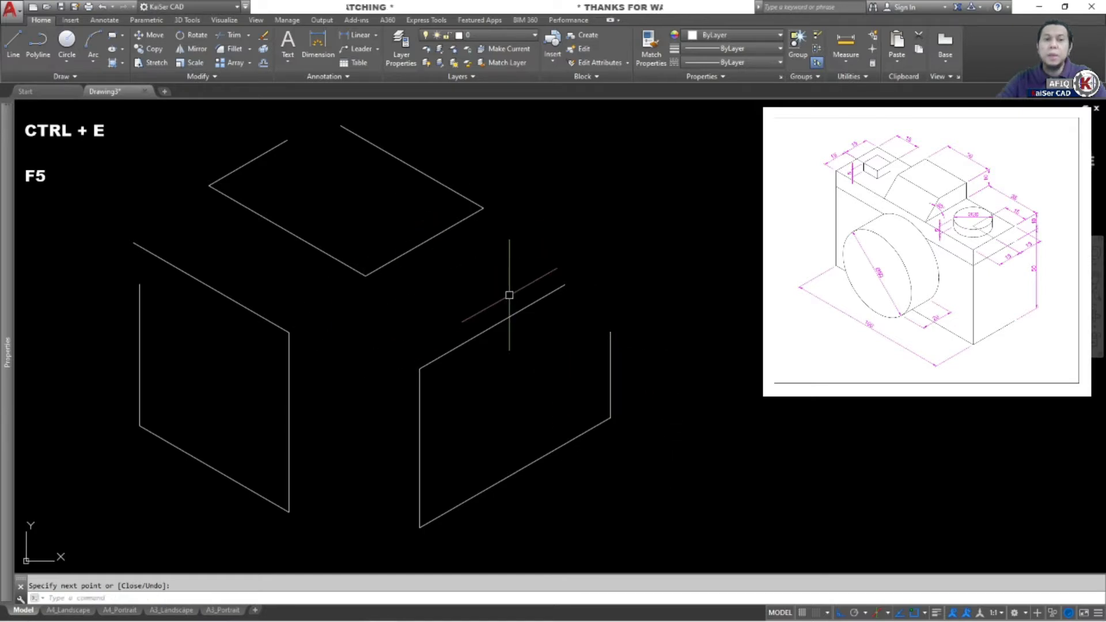
Erase all practice lines of the three isometric faces and switch the drafting plane to isoplane Top.
scroll(454, 374, "down", 2)
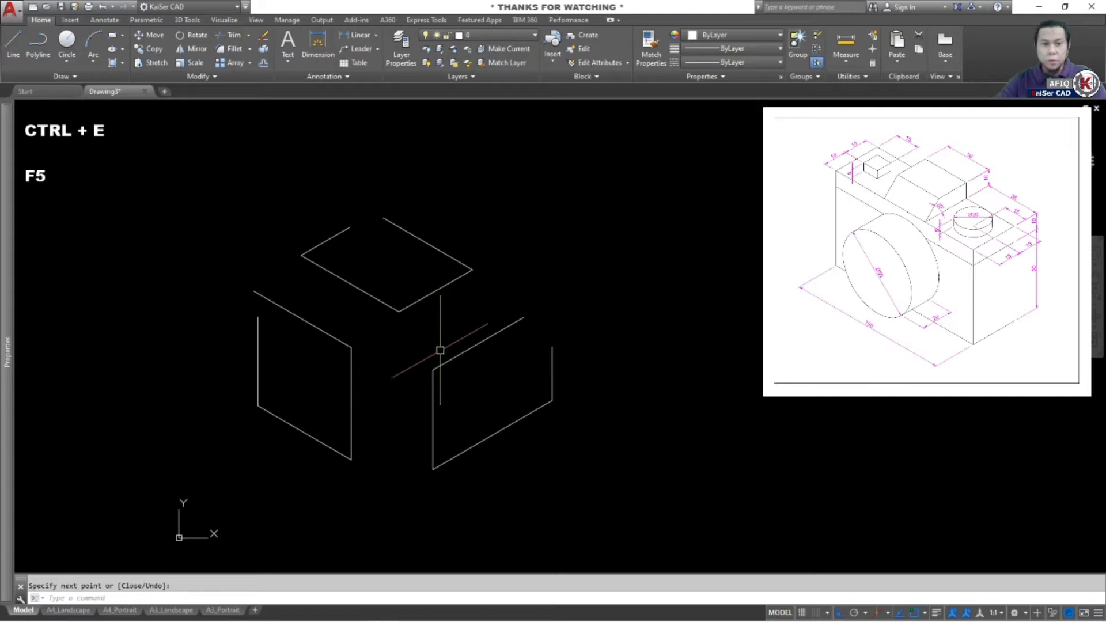
key("Escape")
middle_click_drag(437, 350, 469, 310)
left_click(556, 346)
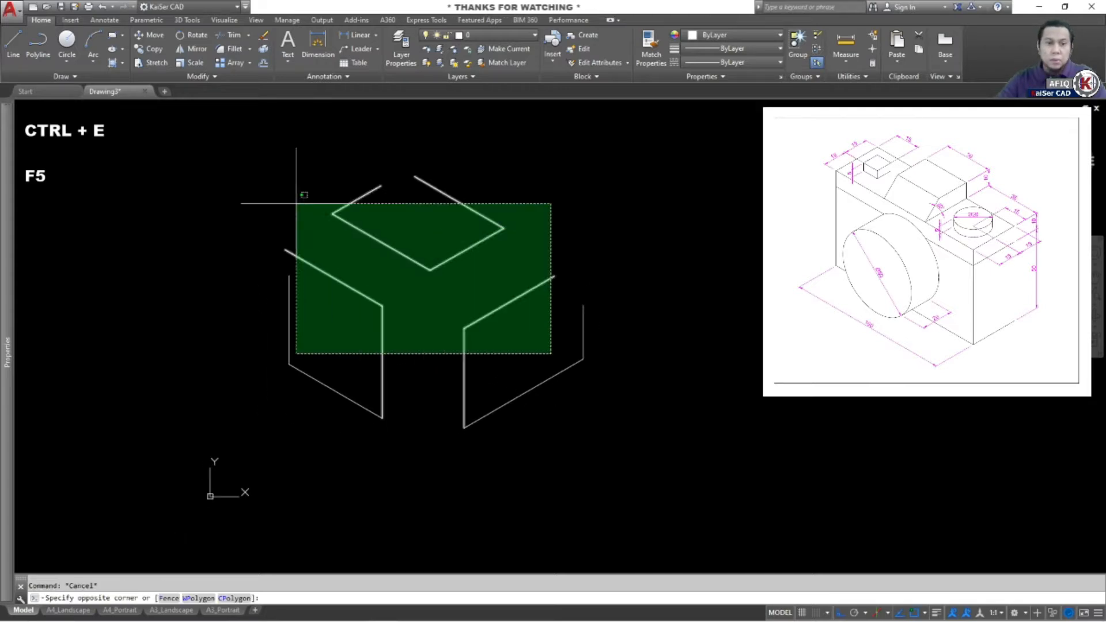
left_click(243, 189)
left_click(600, 238)
left_click(284, 421)
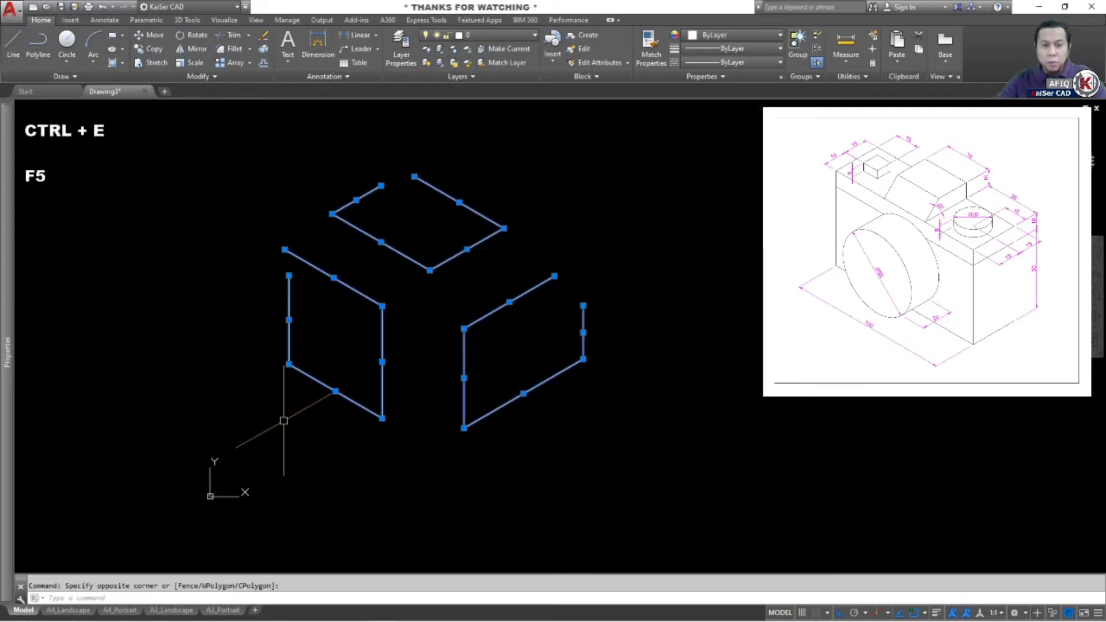
key("Delete")
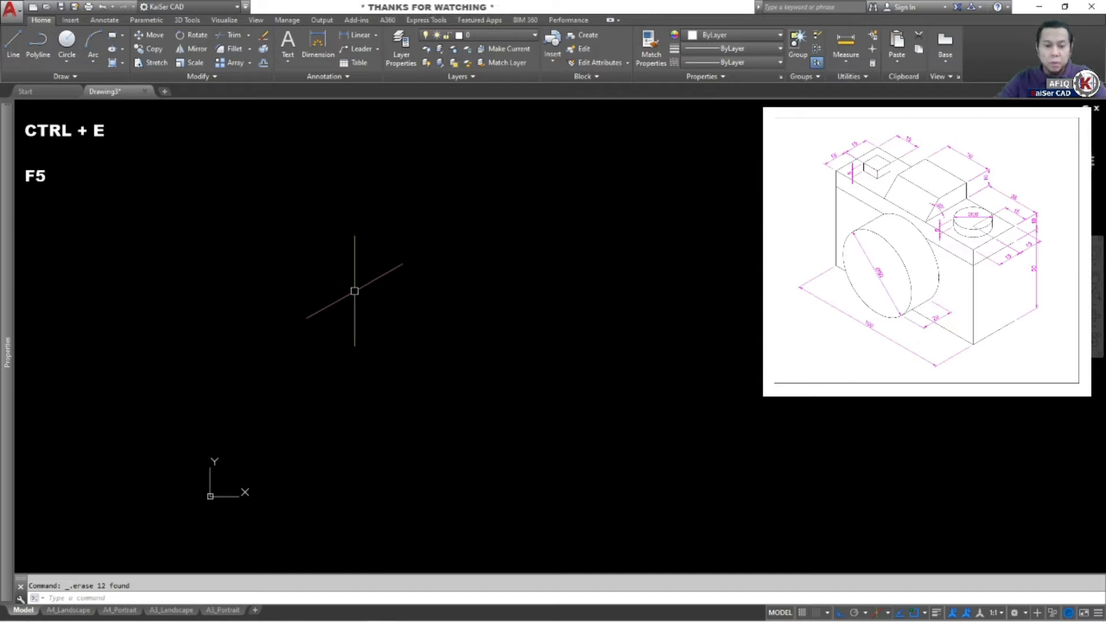
key("F5")
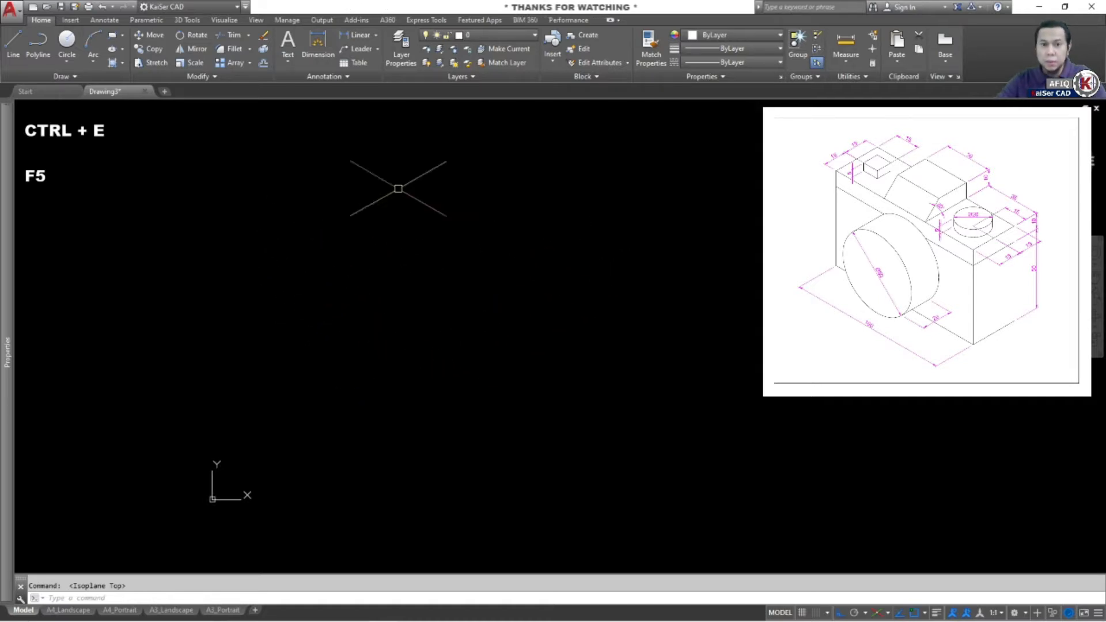
key("Escape")
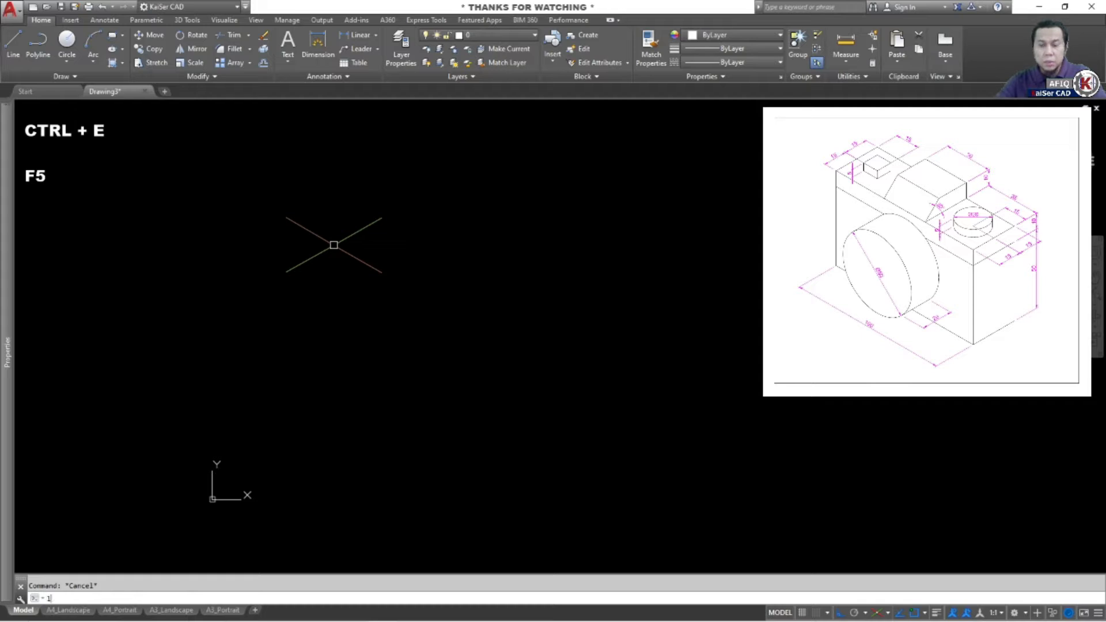
type("l")
key("Return")
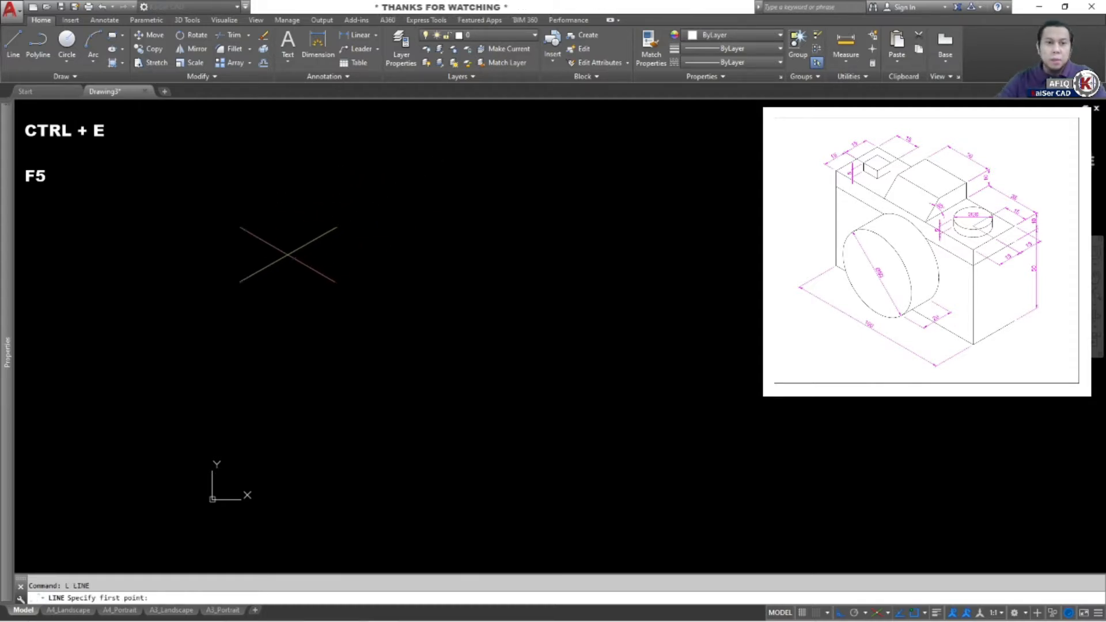
left_click(357, 205)
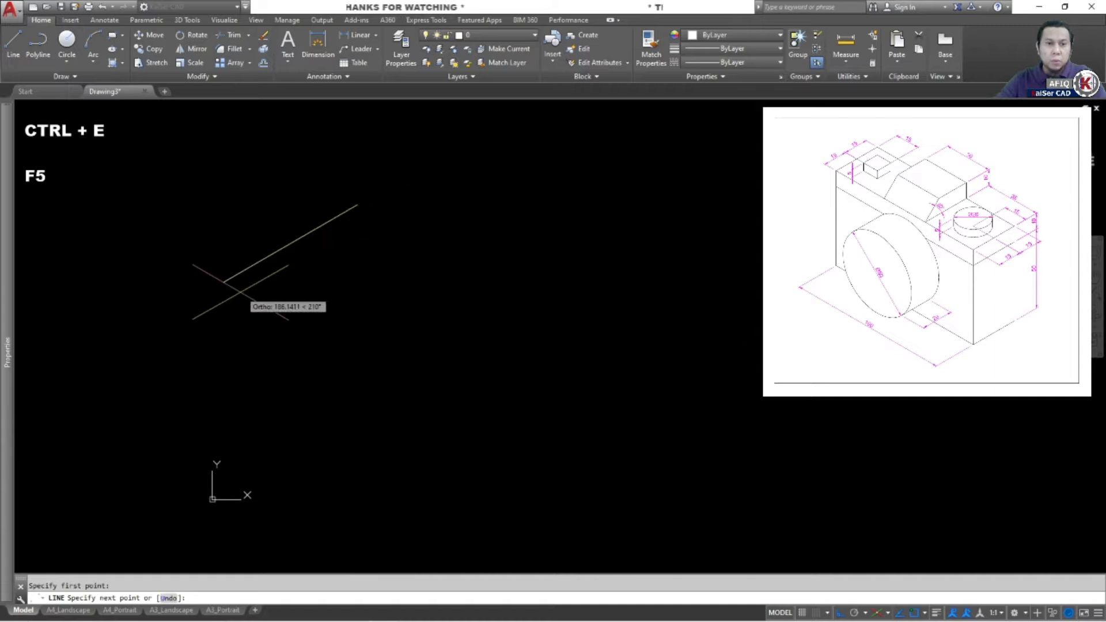
key("Escape")
Draw the camera body's closed top face in isoplane Top with consecutive sides of 30, 100 and 30 units and a closing line.
key("Return")
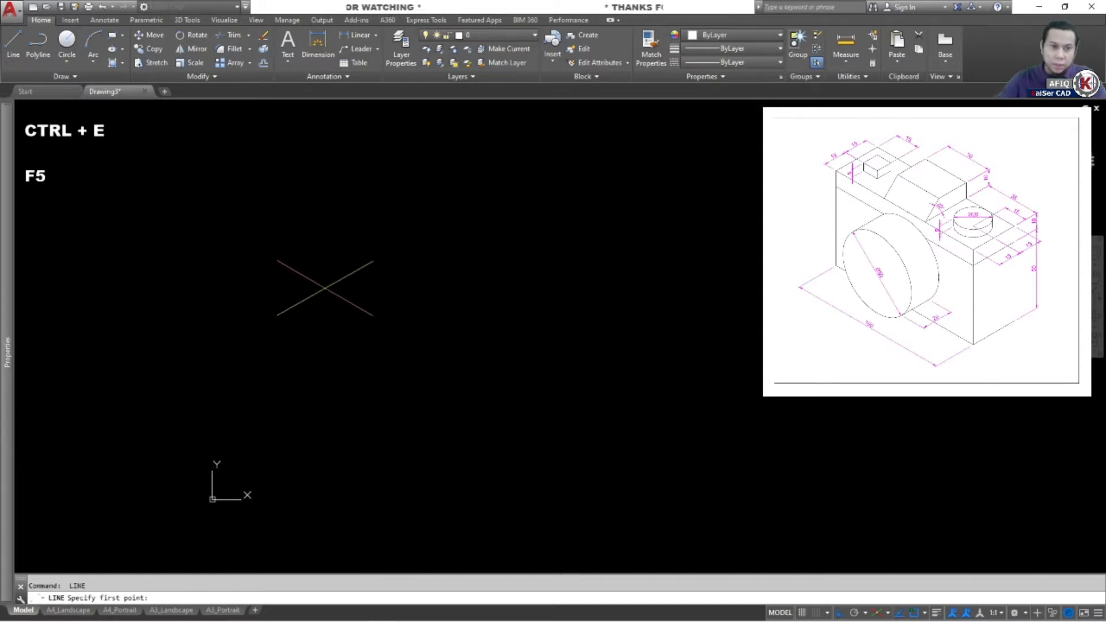
left_click(374, 220)
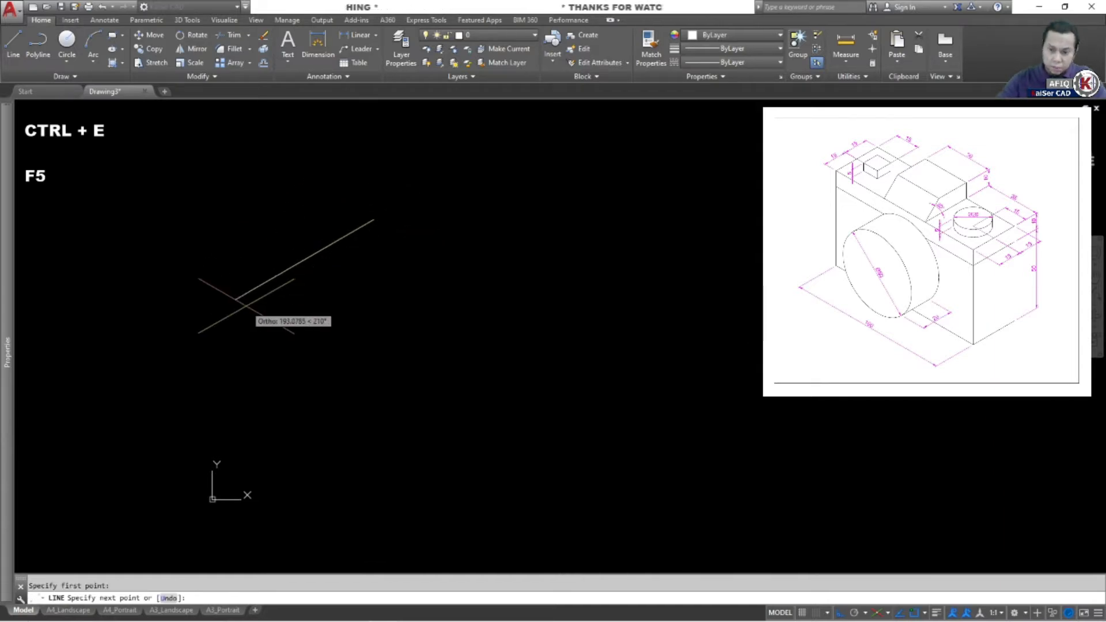
key("Return")
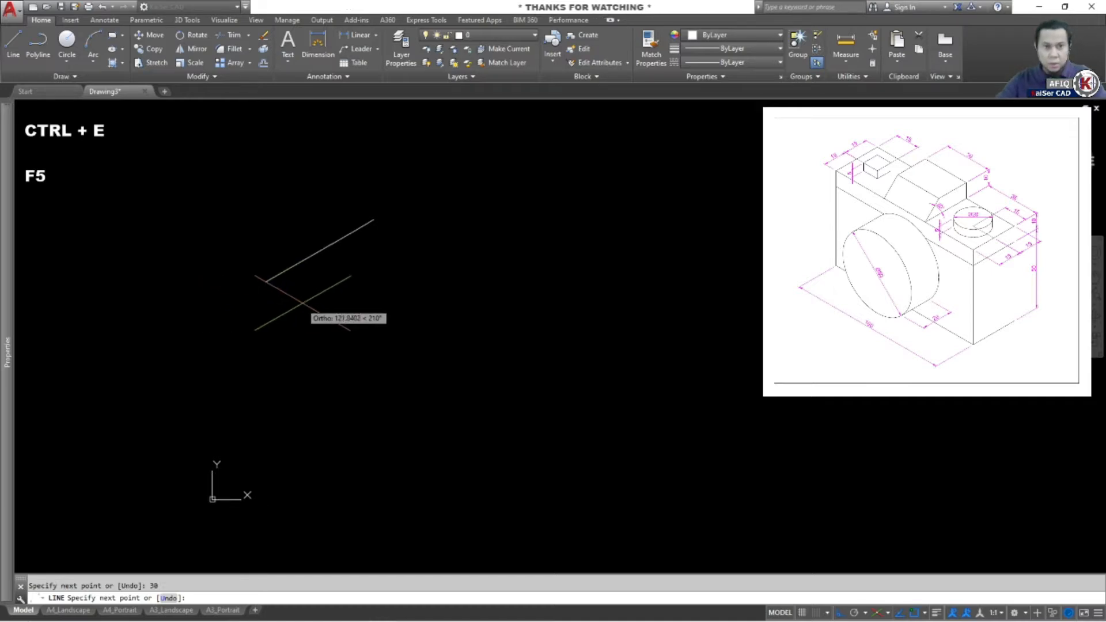
middle_click_drag(476, 349, 473, 334)
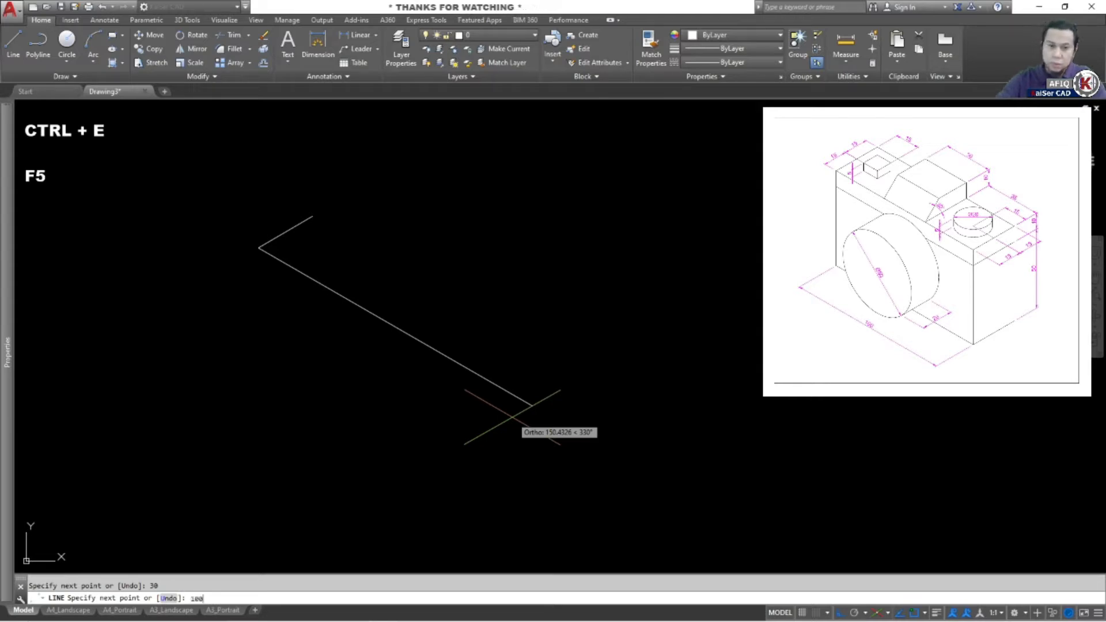
key("Return")
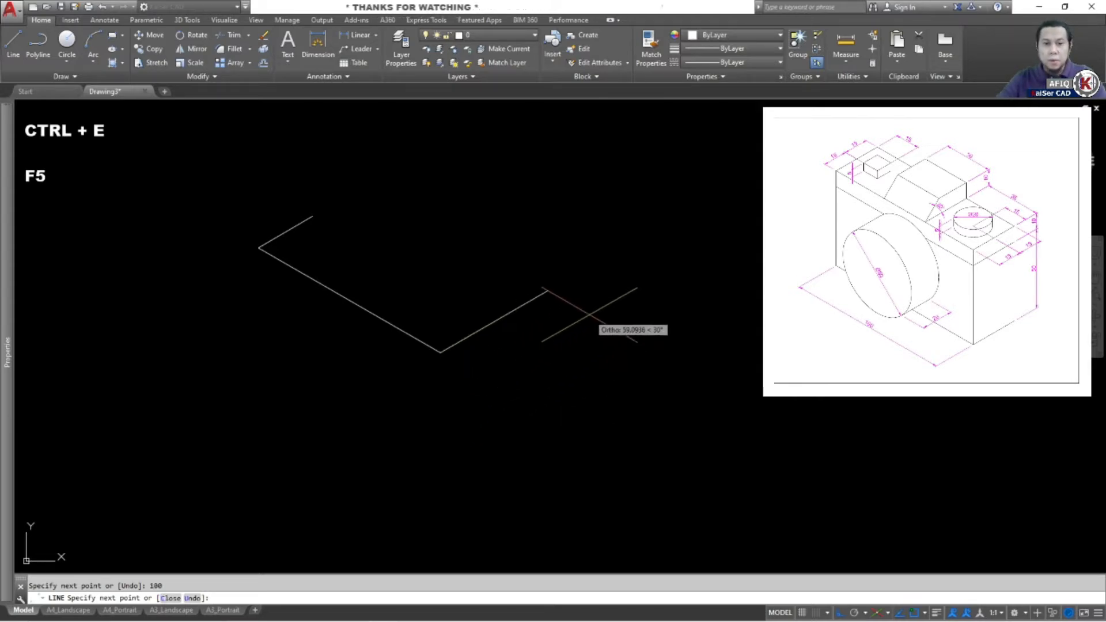
type("30")
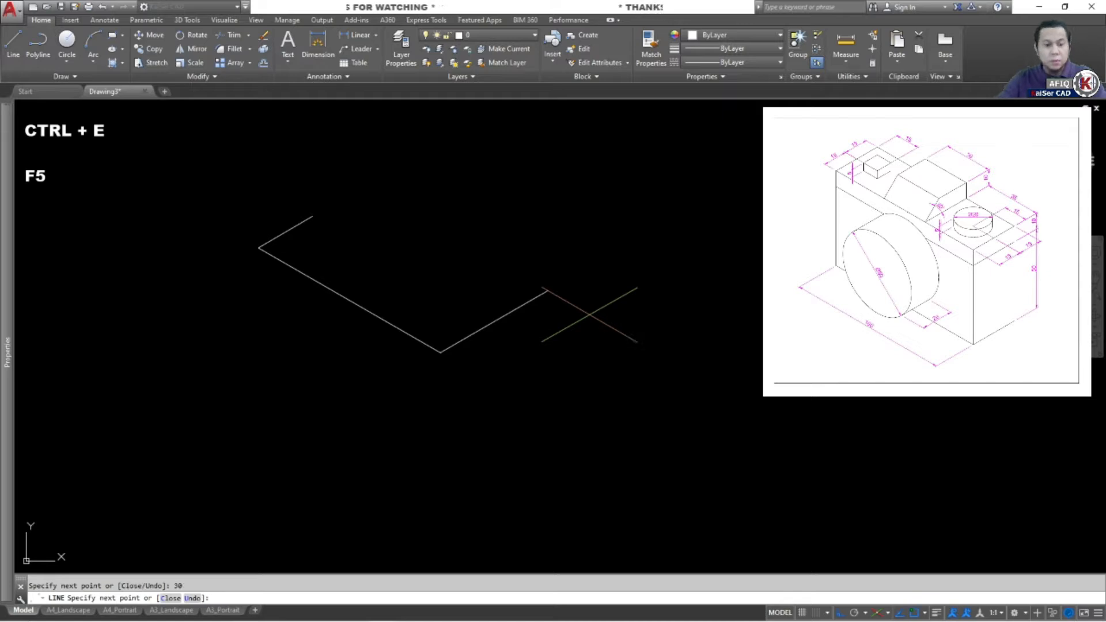
type("c")
key("Return")
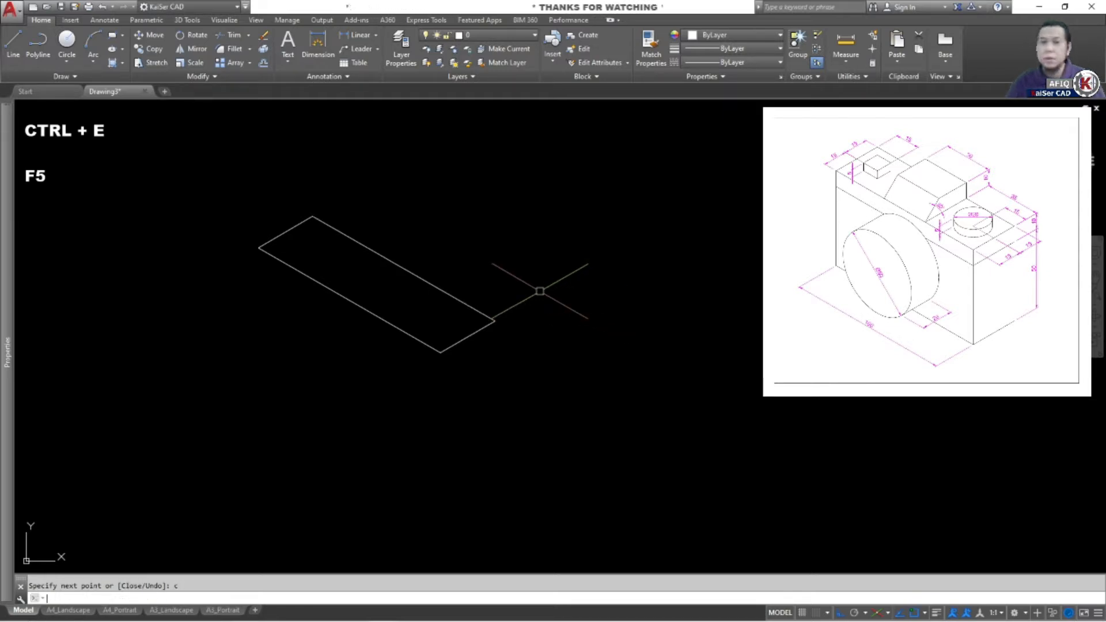
Copy the top face's long front edge and adjoining short right edge 10 units straight down in isoplane Right.
middle_click_drag(531, 290, 542, 267)
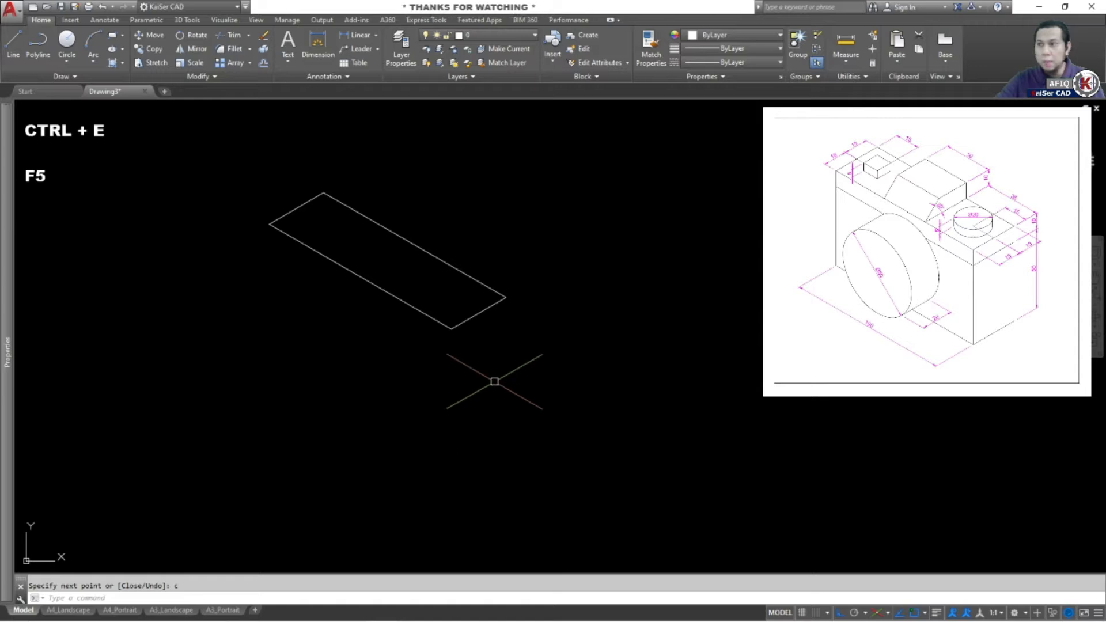
type("o")
key("Return")
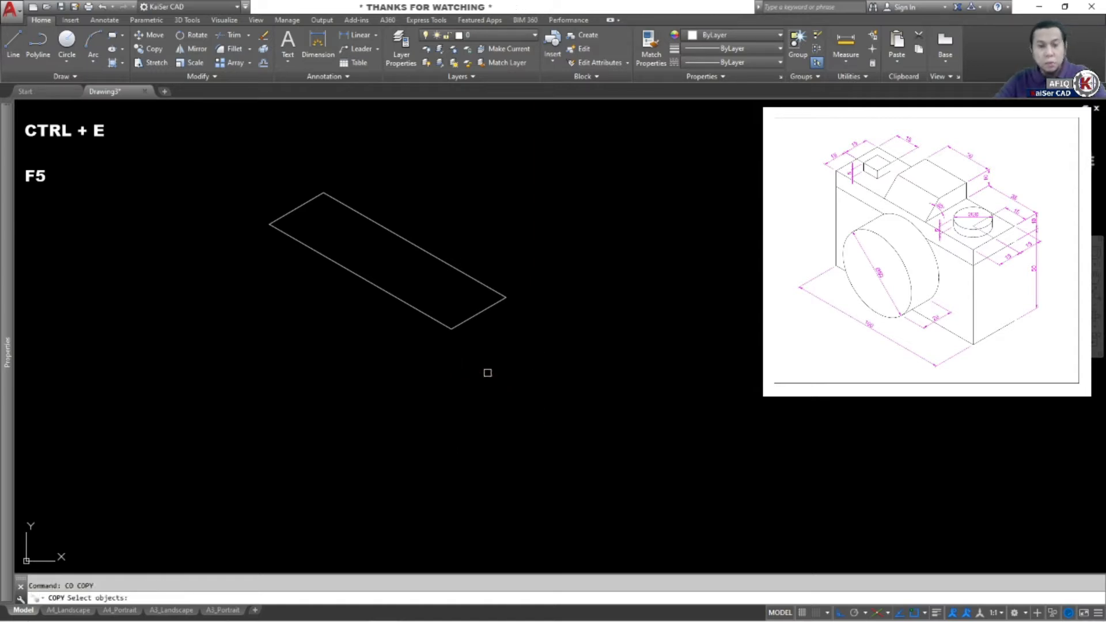
left_click(485, 352)
left_click(430, 314)
key("Return")
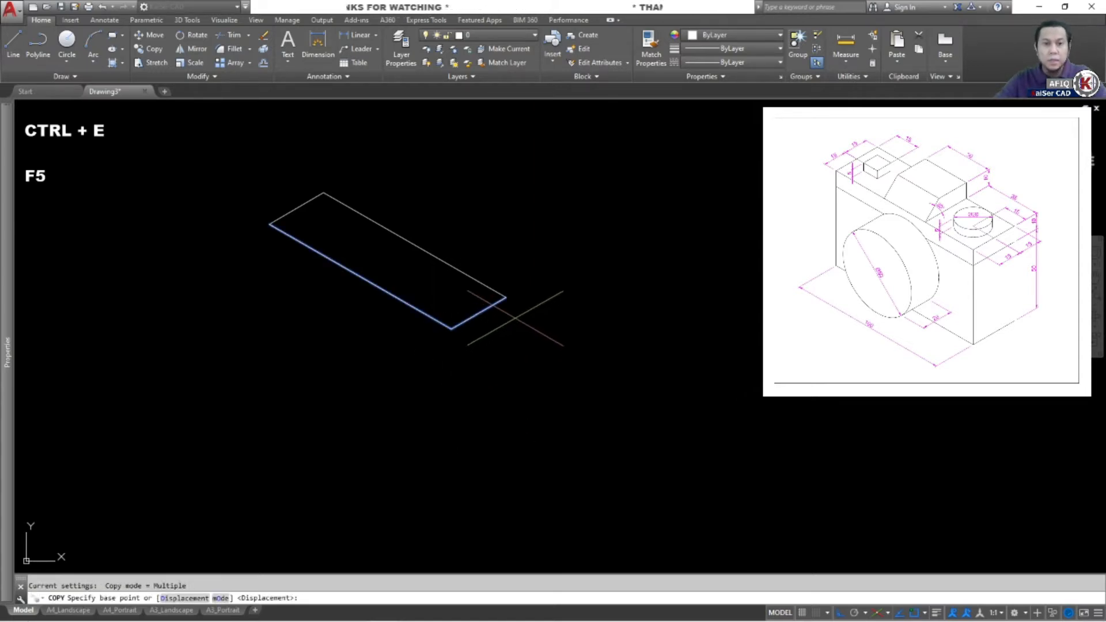
left_click(540, 298)
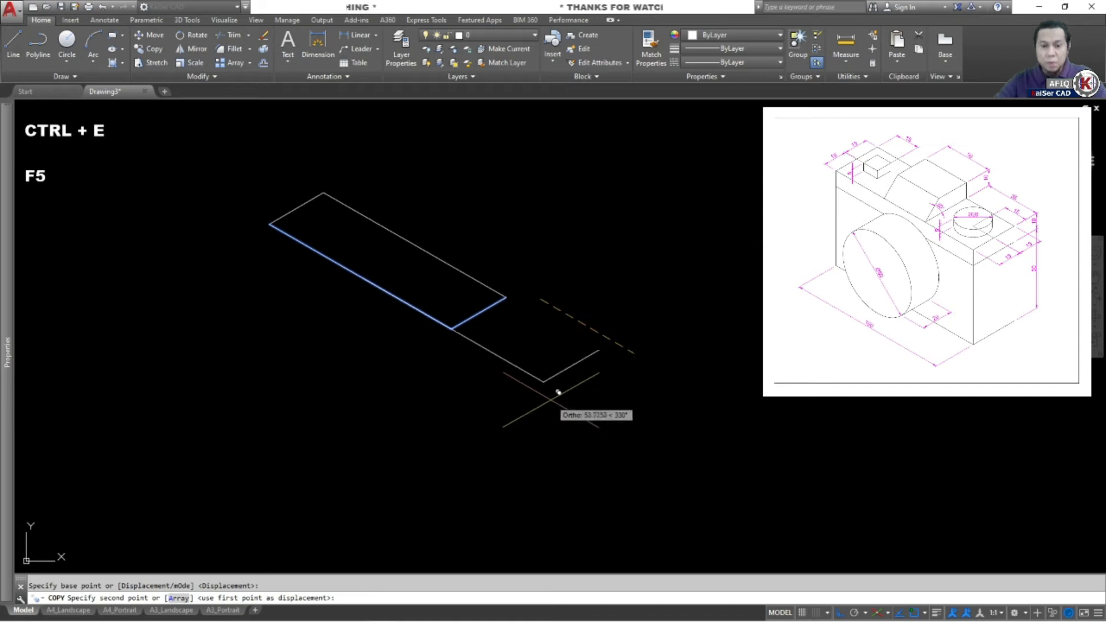
key("F5")
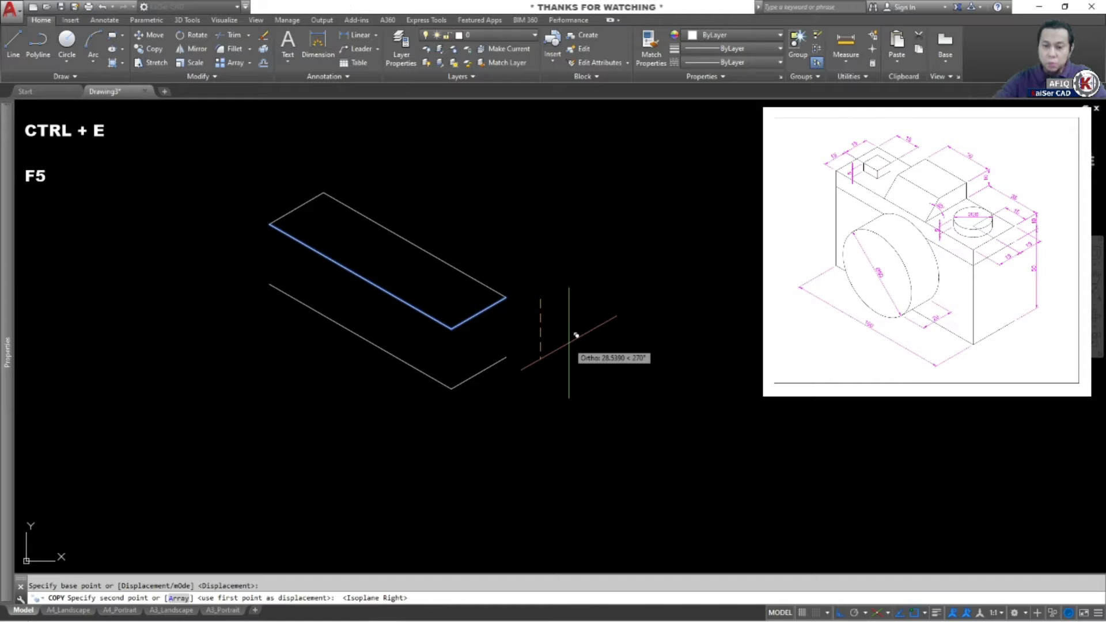
type("10")
key("Return")
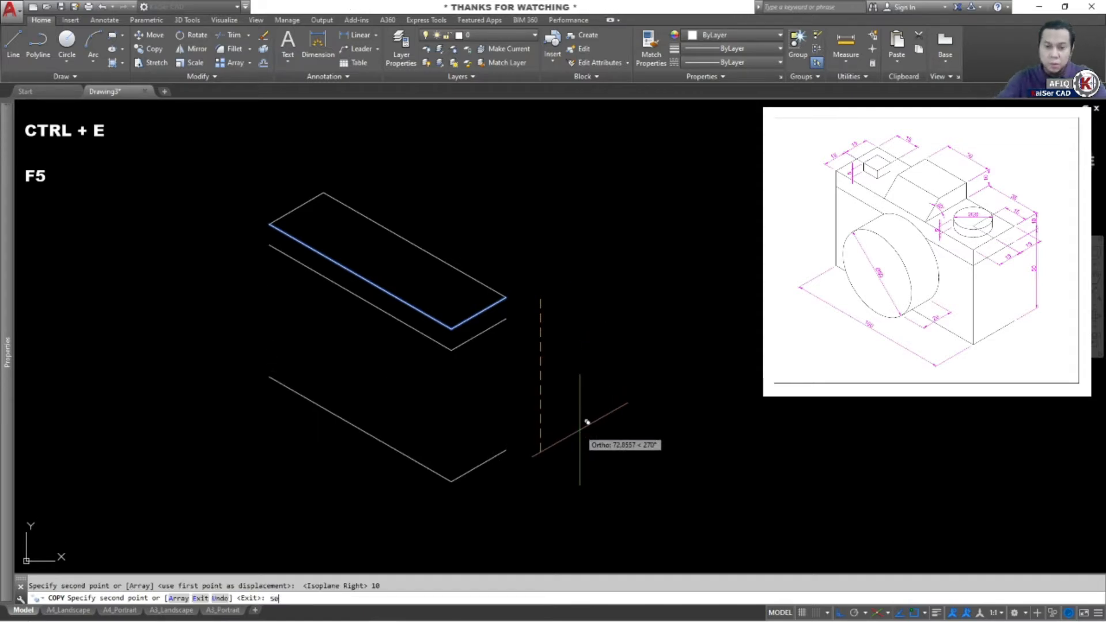
Place a second copy of the two edges 60 units below the originals and finish copying.
type("60")
key("Return")
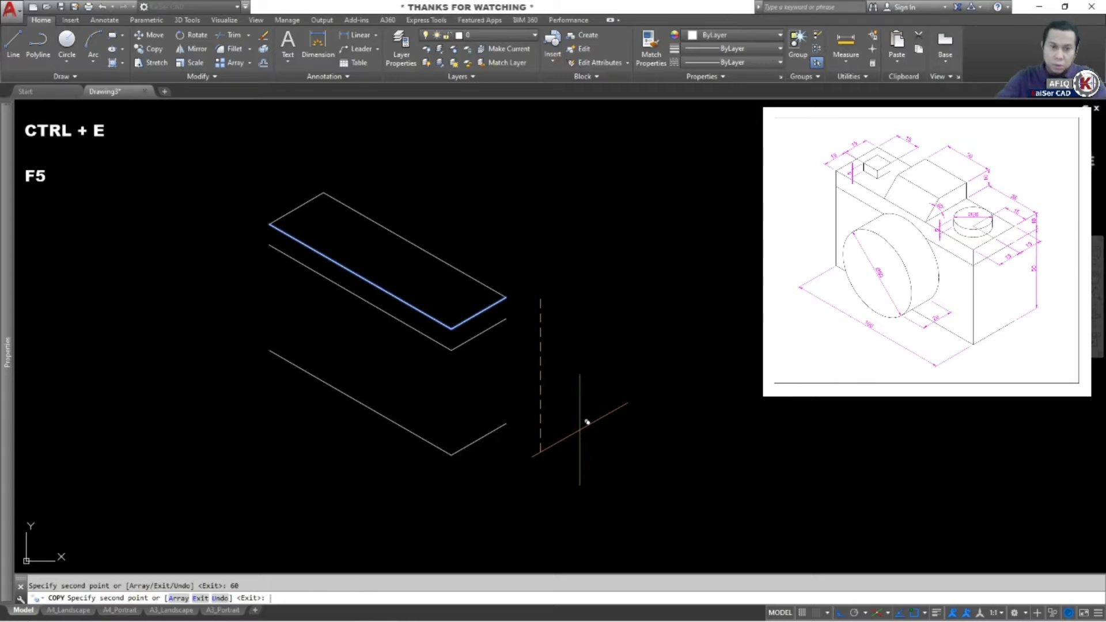
key("Return")
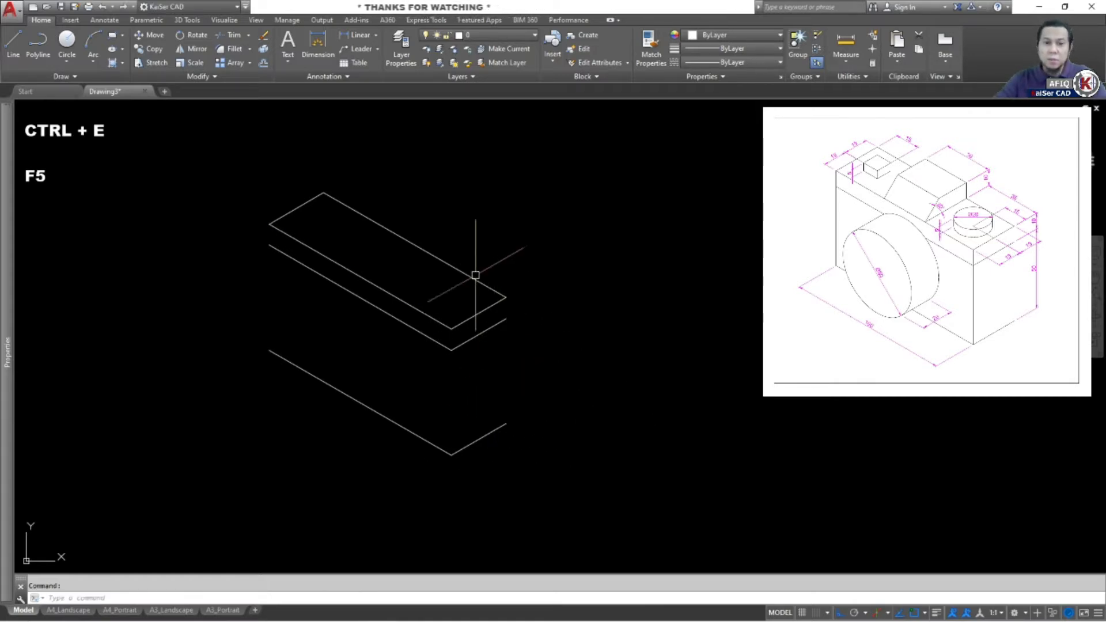
key("Escape")
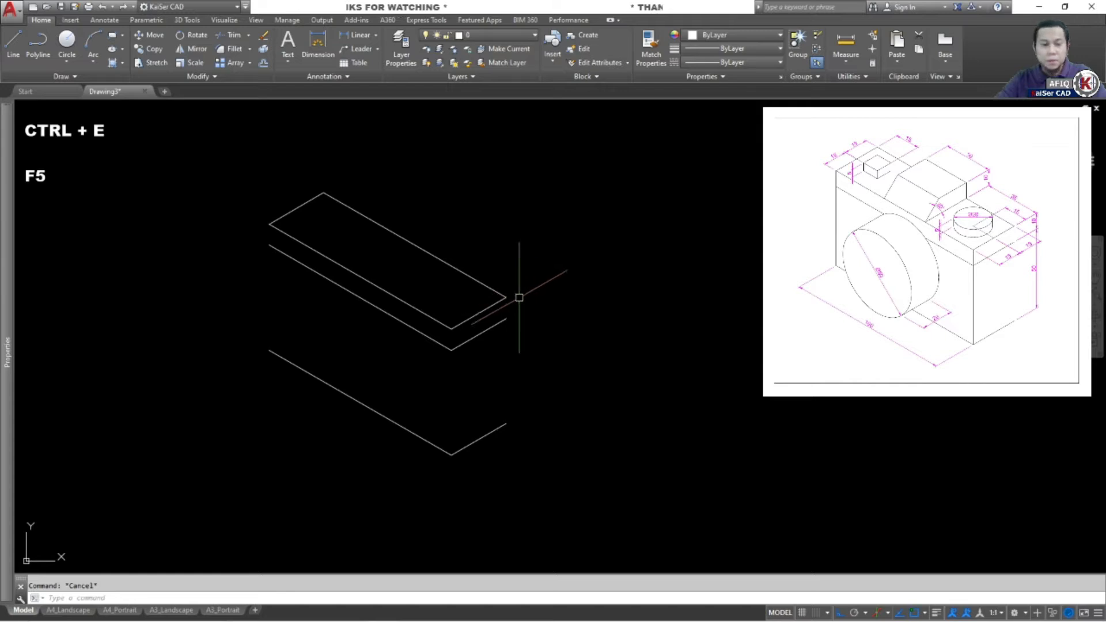
Draw vertical lines from the top face's rear right corner and front corner down to the matching corners of the lowest edges.
middle_click_drag(441, 365, 477, 352)
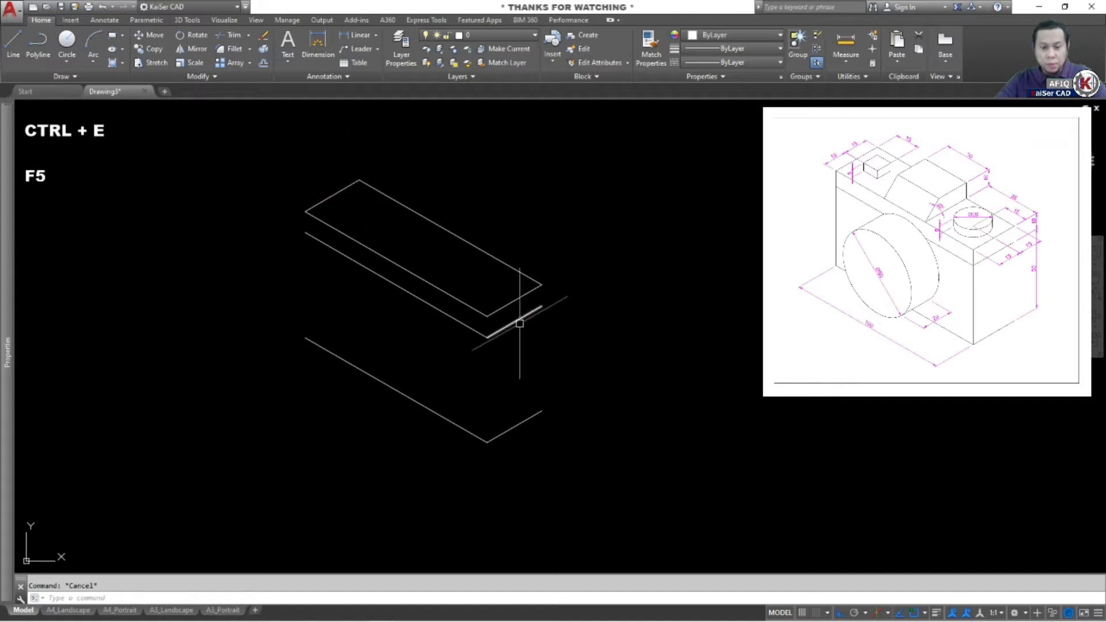
key("Return")
left_click(541, 284)
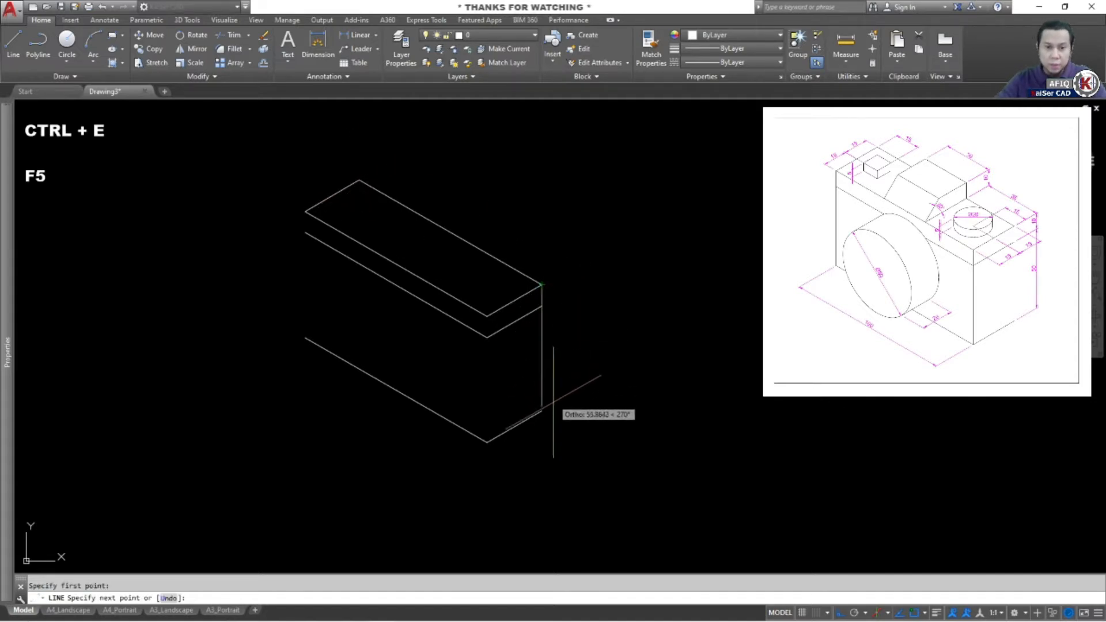
left_click(541, 412)
key("Return")
key("Return")
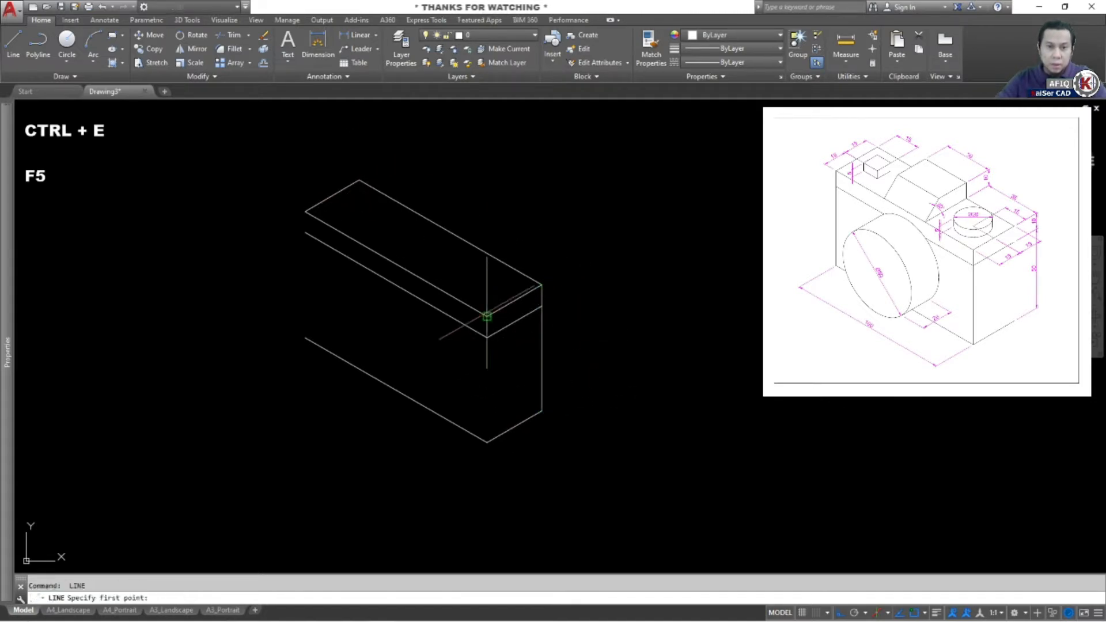
left_click(486, 315)
left_click(487, 443)
key("Return")
Draw the left vertical edge from the top face's left corner down to the end of the lowest long edge.
key("Return")
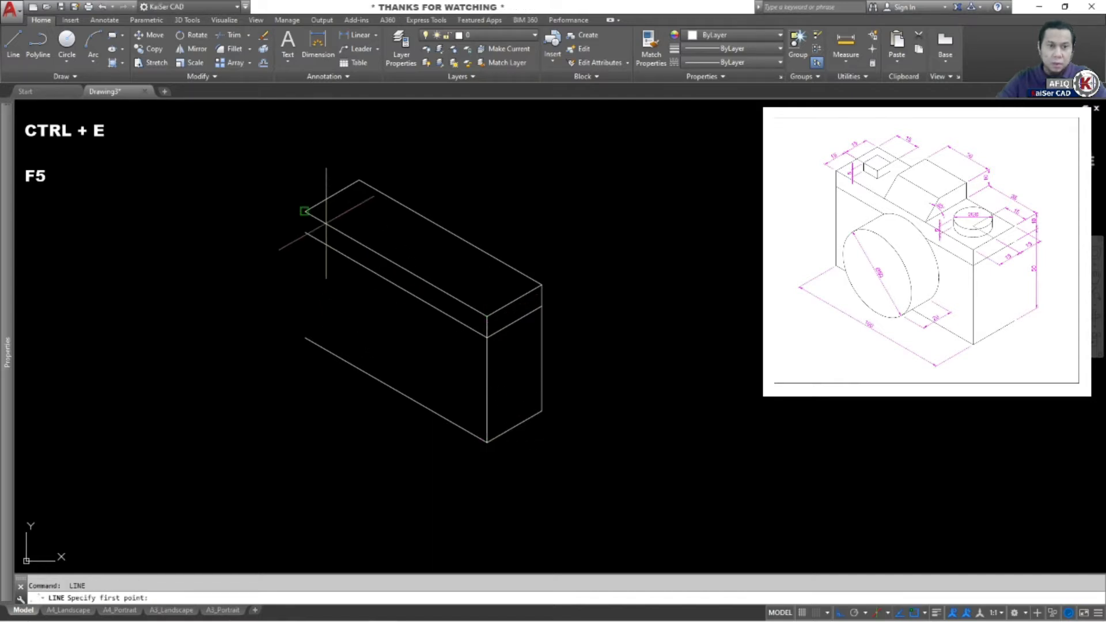
left_click(305, 211)
left_click(305, 338)
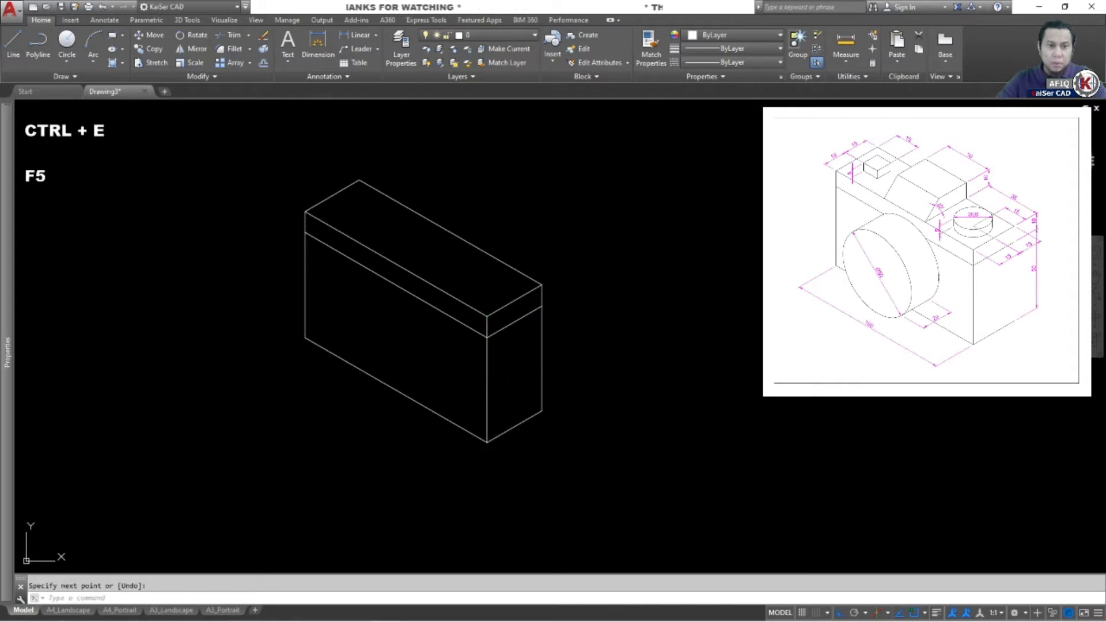
key("Escape")
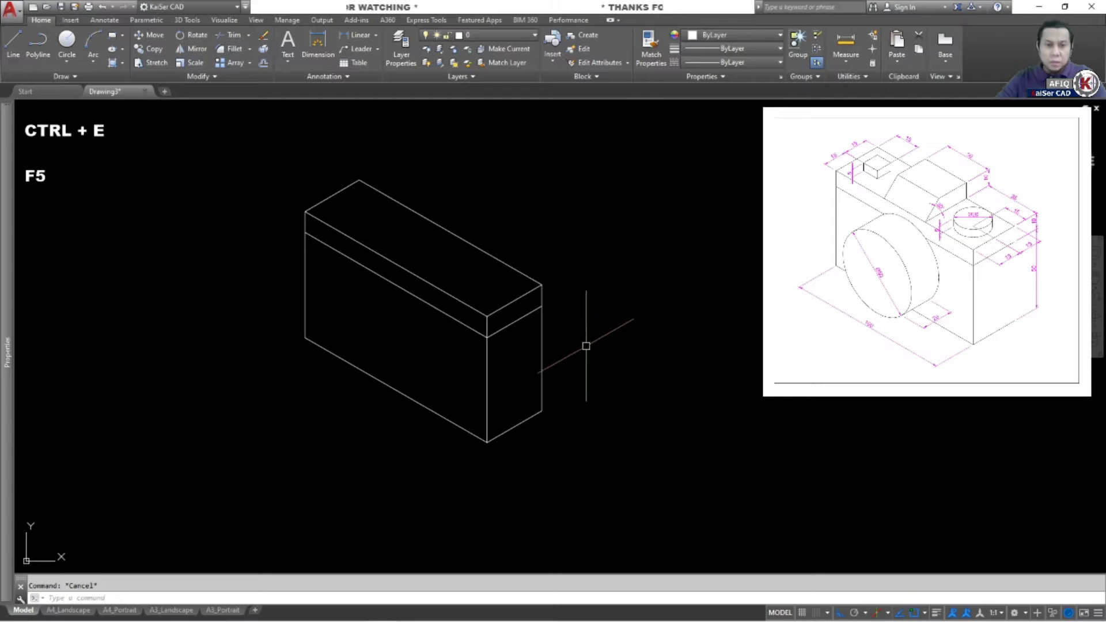
middle_click_drag(586, 346, 573, 321)
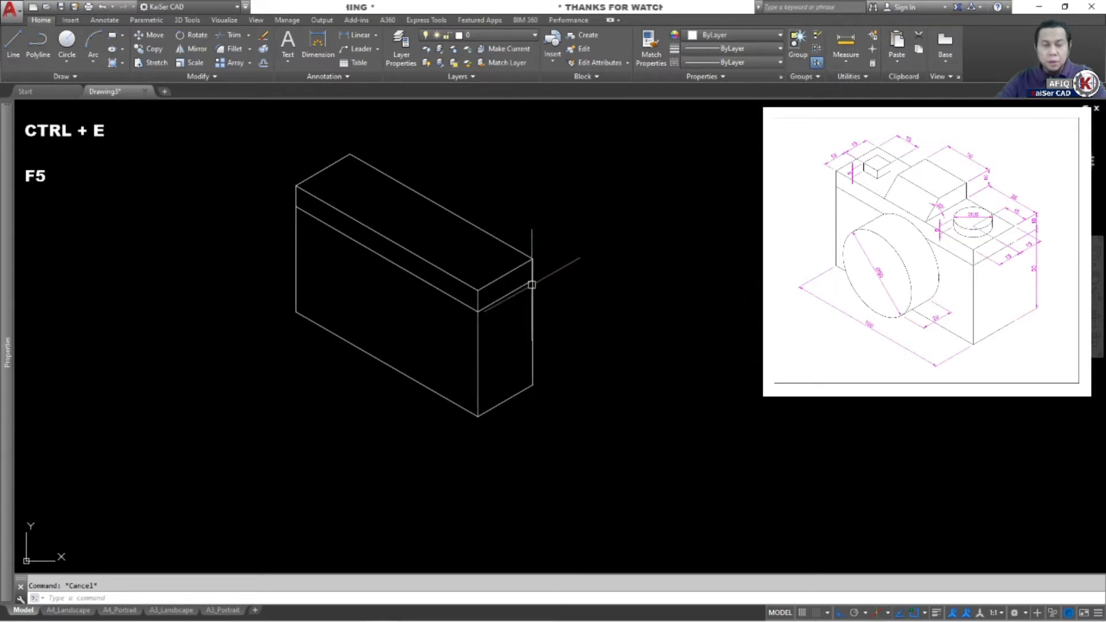
Switch the drawing plane to isoplane Left for working on the body's long front face.
middle_click_drag(521, 272, 594, 311)
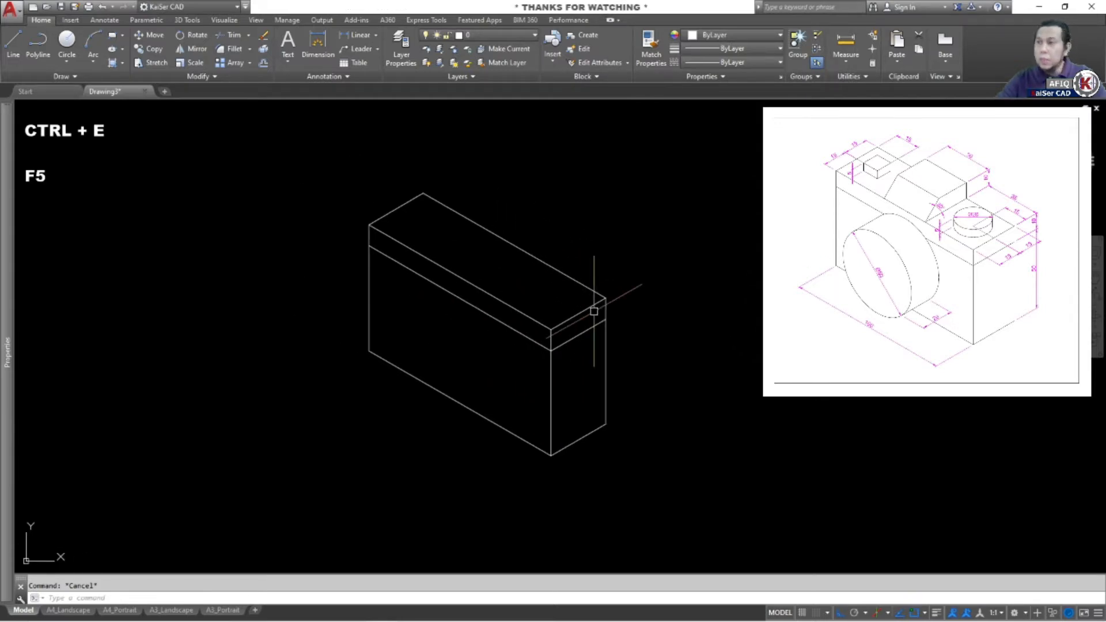
scroll(579, 302, "up", 2)
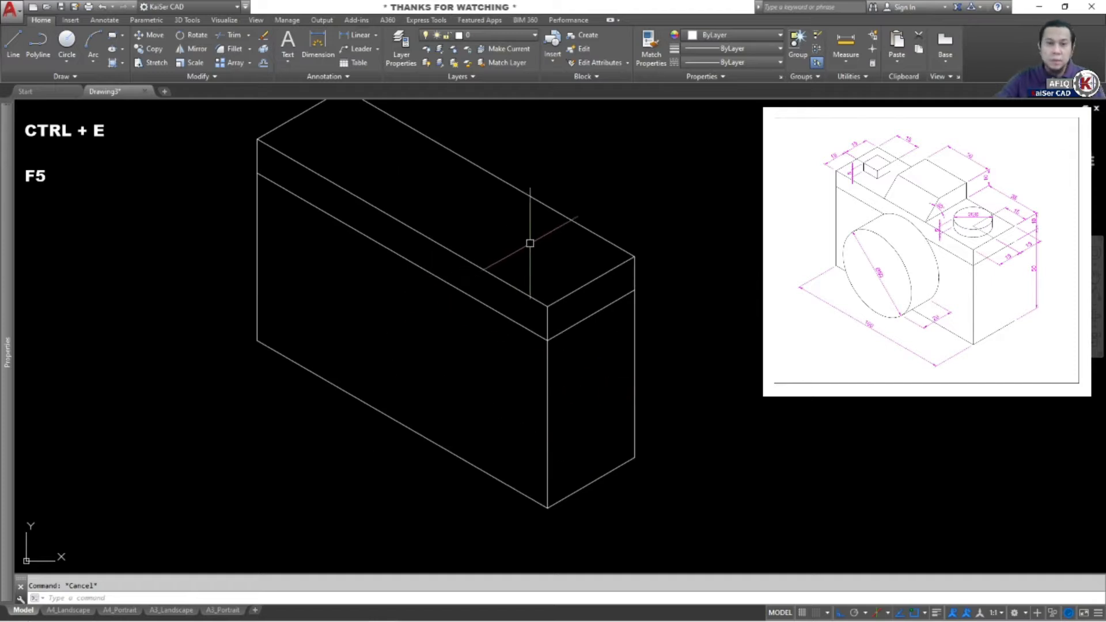
middle_click_drag(620, 395, 637, 392)
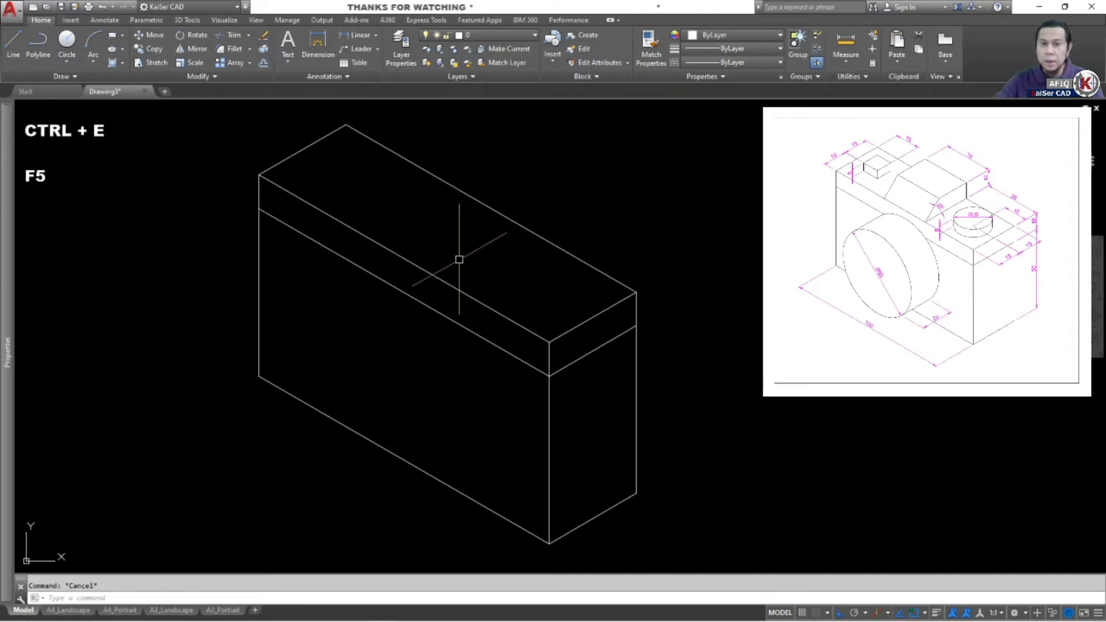
middle_click_drag(409, 355, 445, 322)
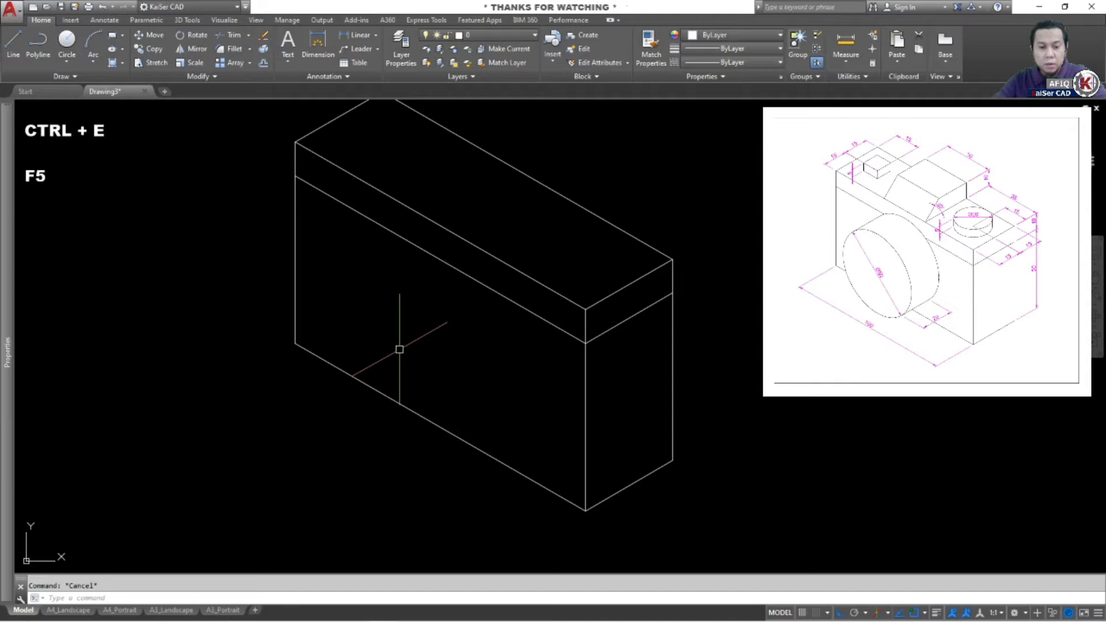
key("F5")
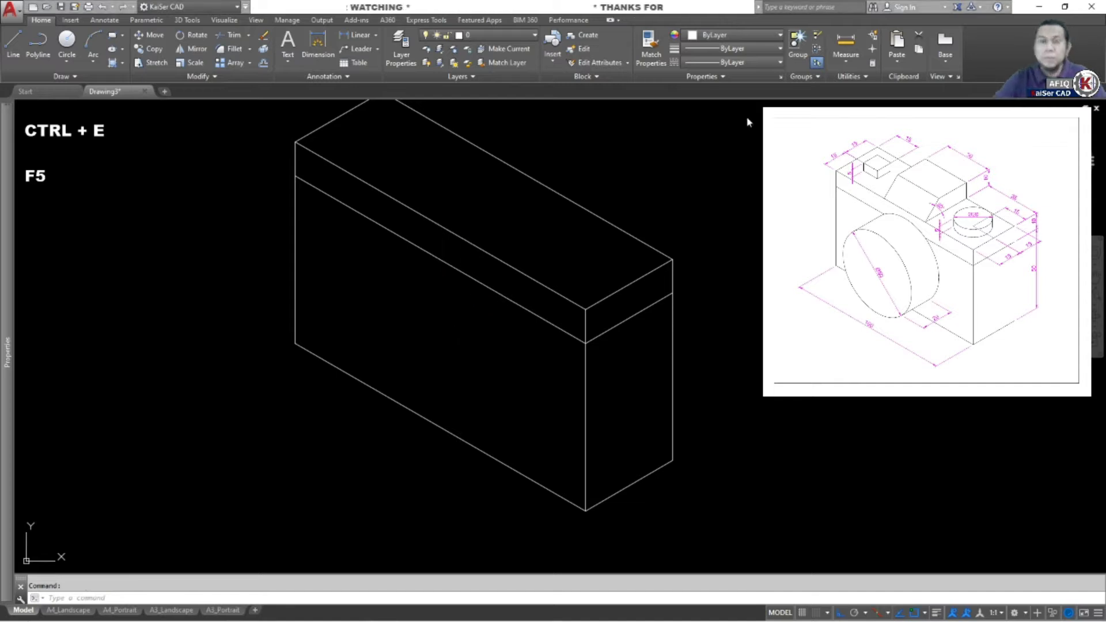
middle_click_drag(361, 284, 378, 271)
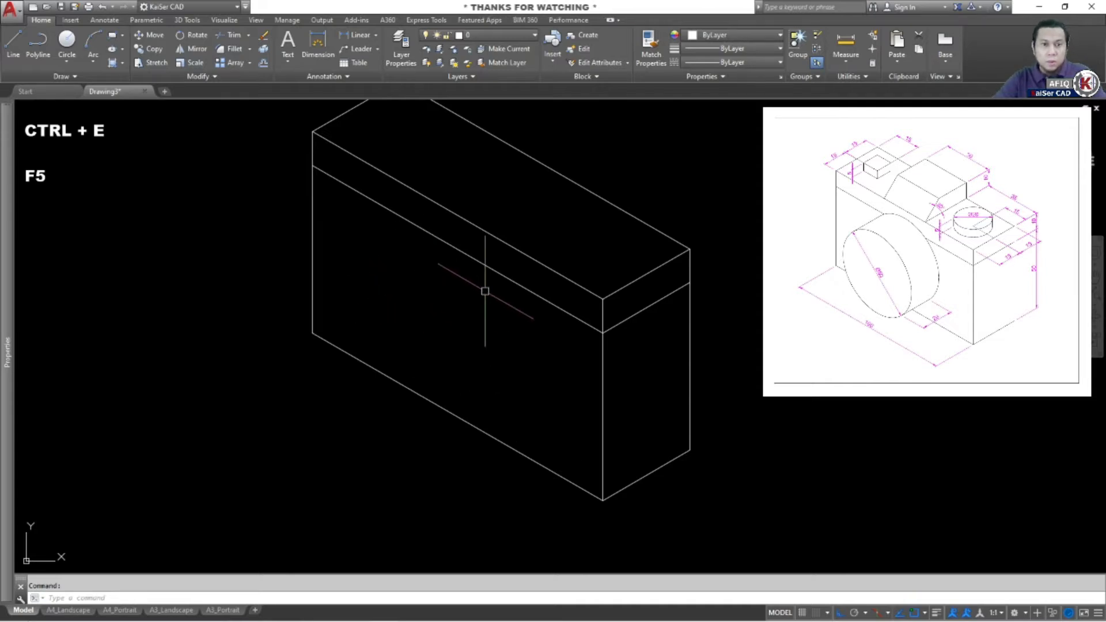
Try a regular circle on the body's long front face and erase it.
type("c")
key("Return")
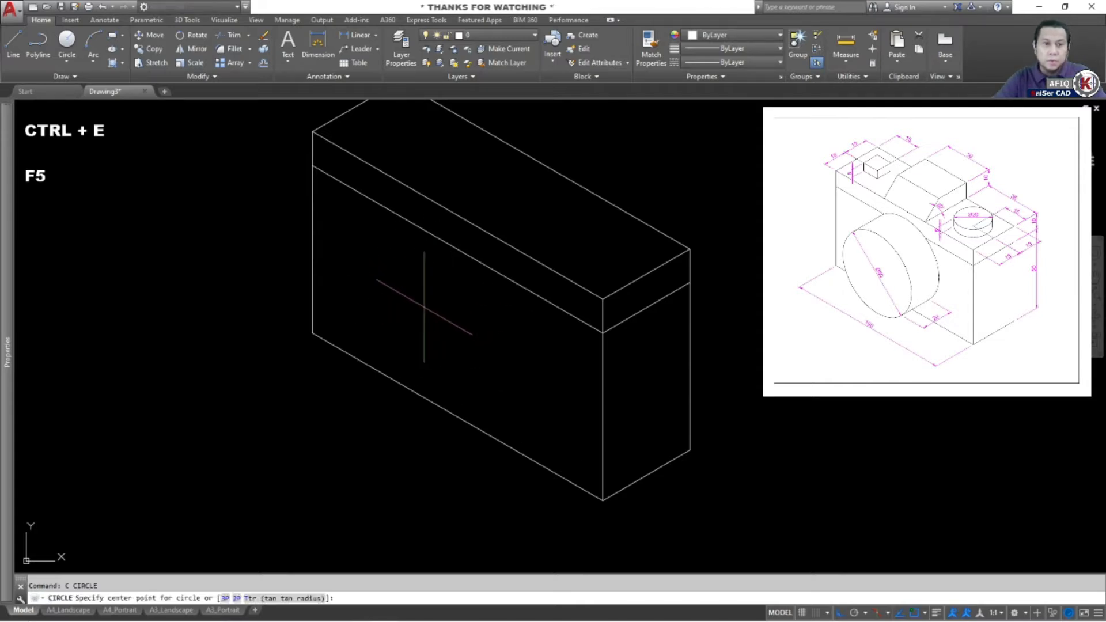
left_click(422, 306)
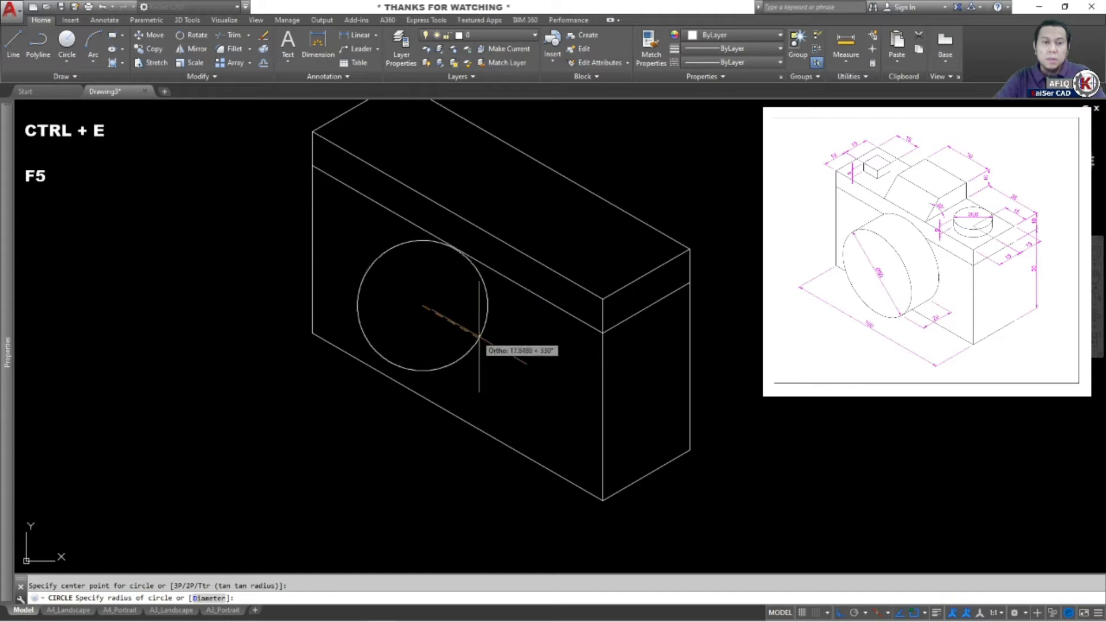
left_click(445, 331)
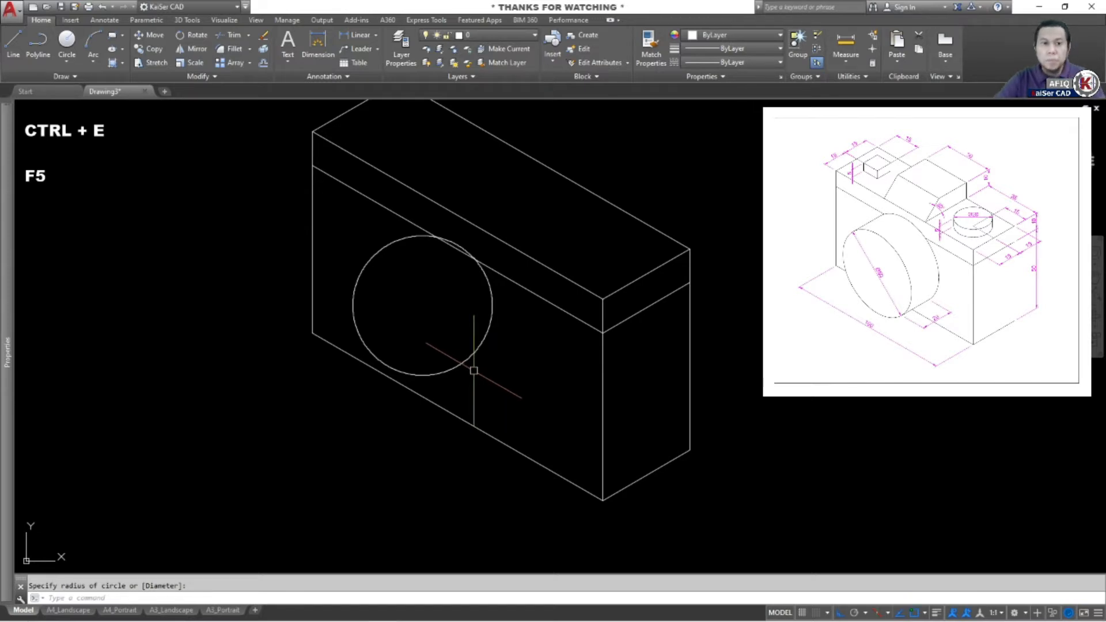
left_click(508, 373)
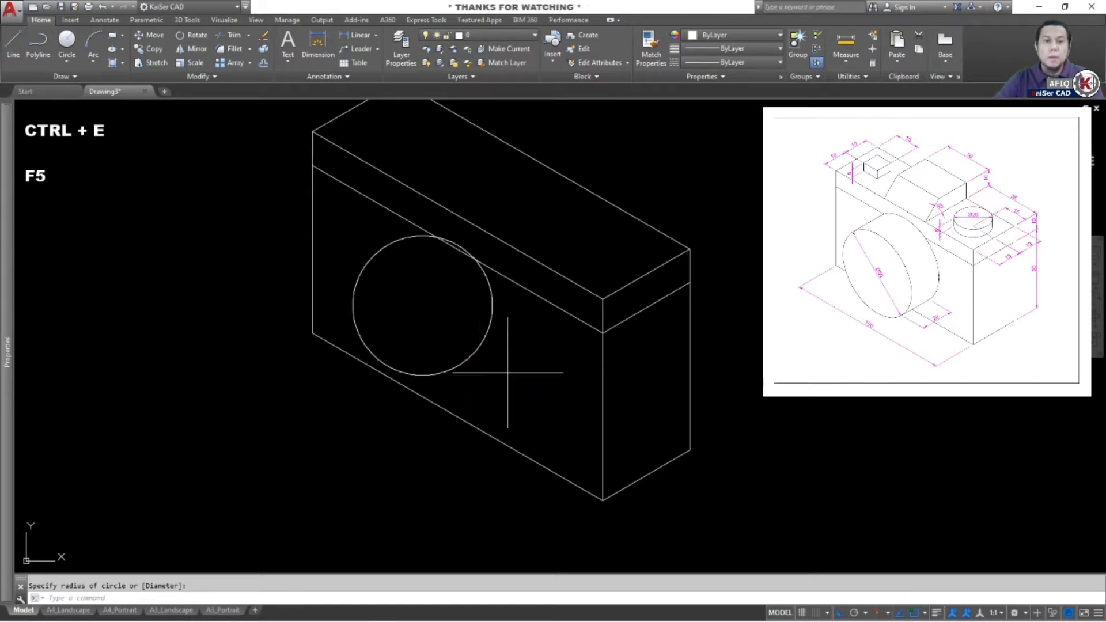
left_click(469, 342)
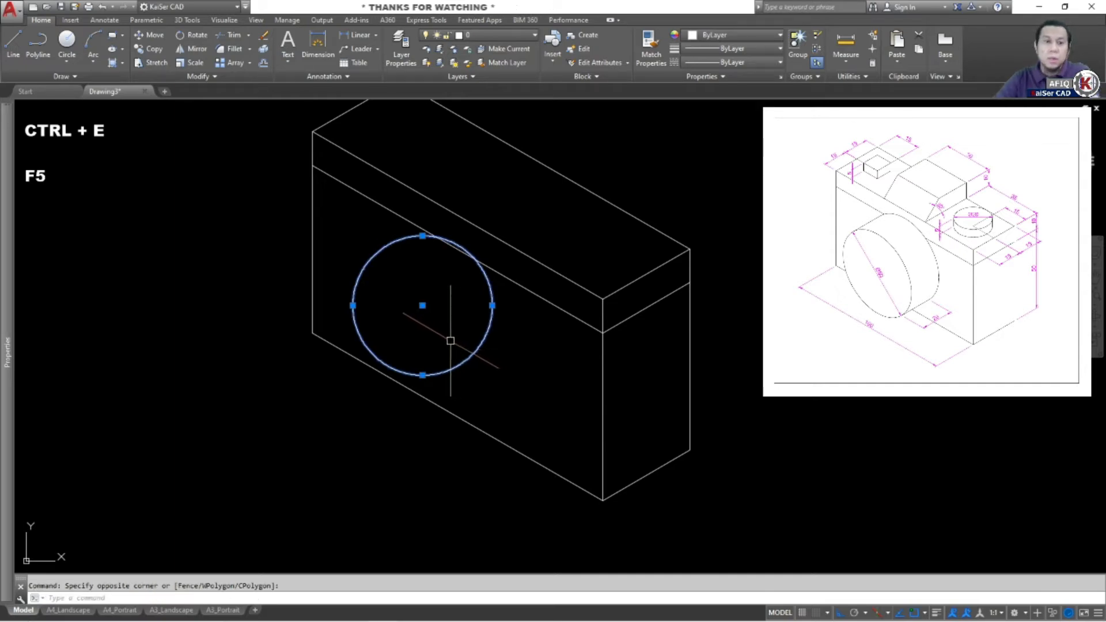
key("Delete")
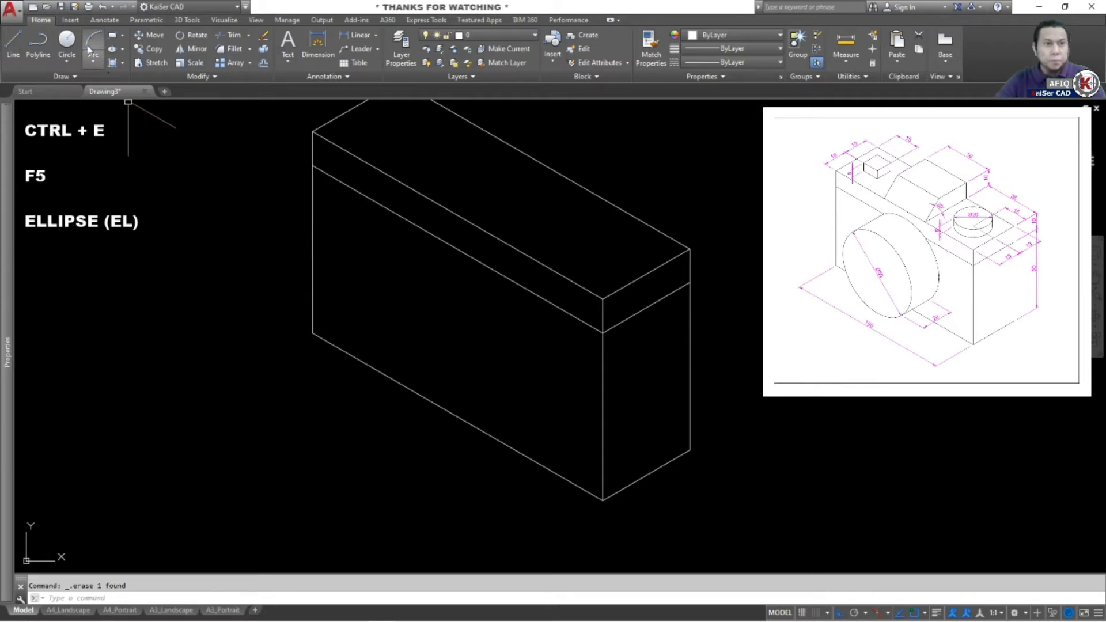
left_click(123, 49)
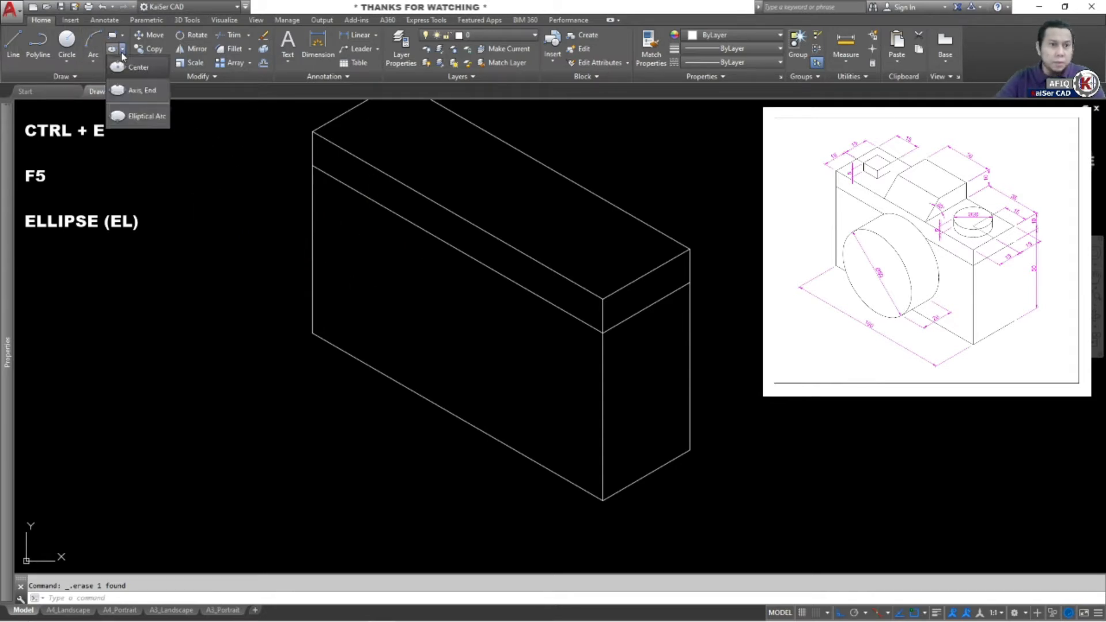
left_click(134, 92)
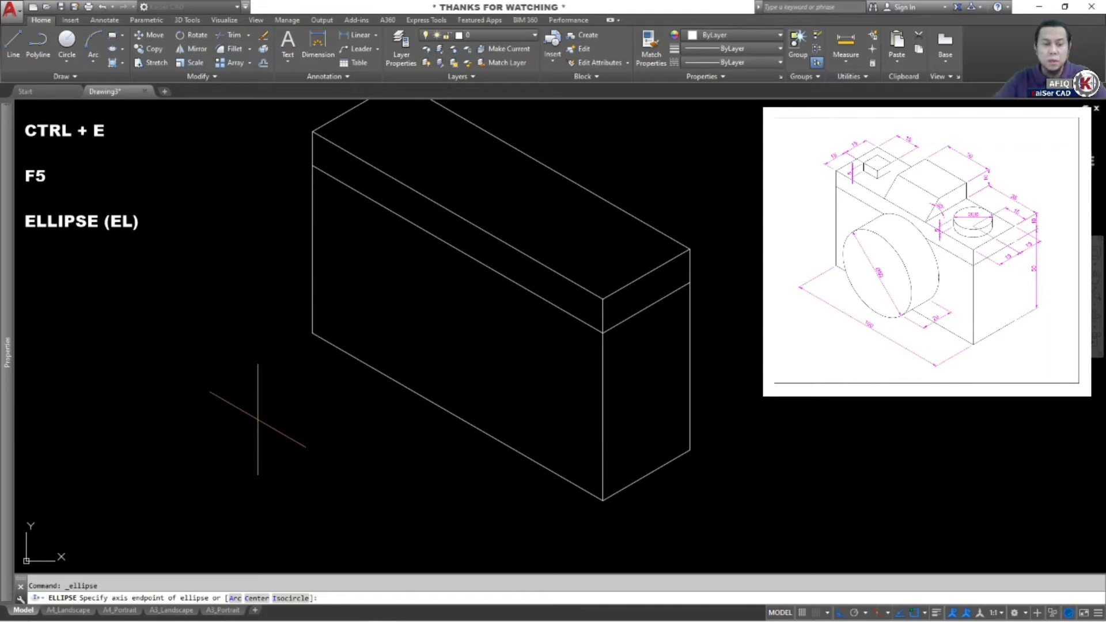
key("Escape")
left_click(124, 50)
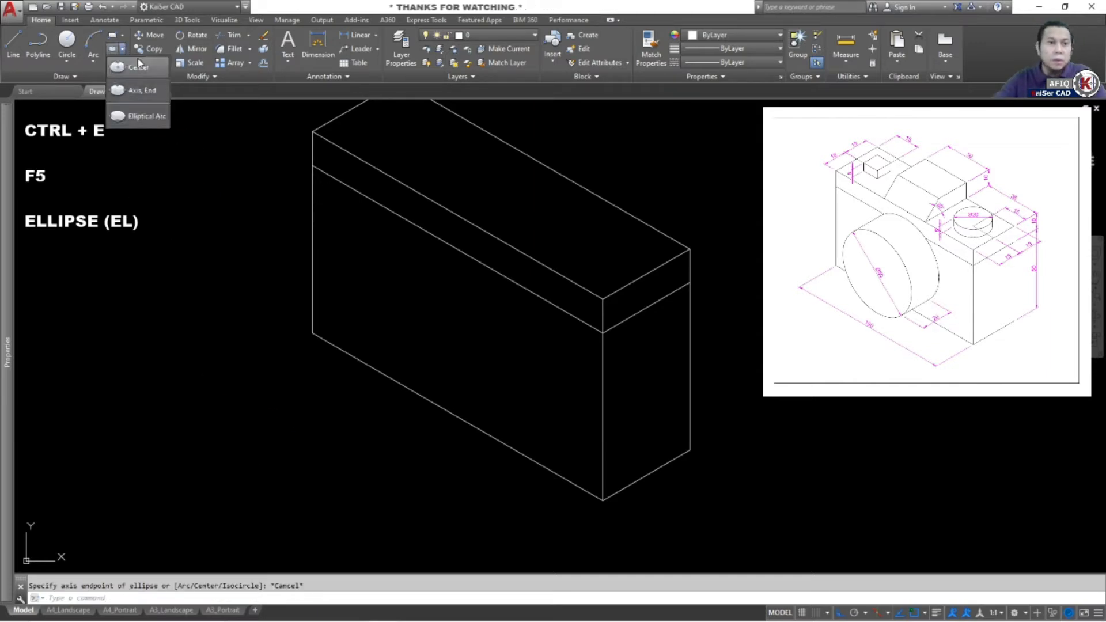
left_click(141, 101)
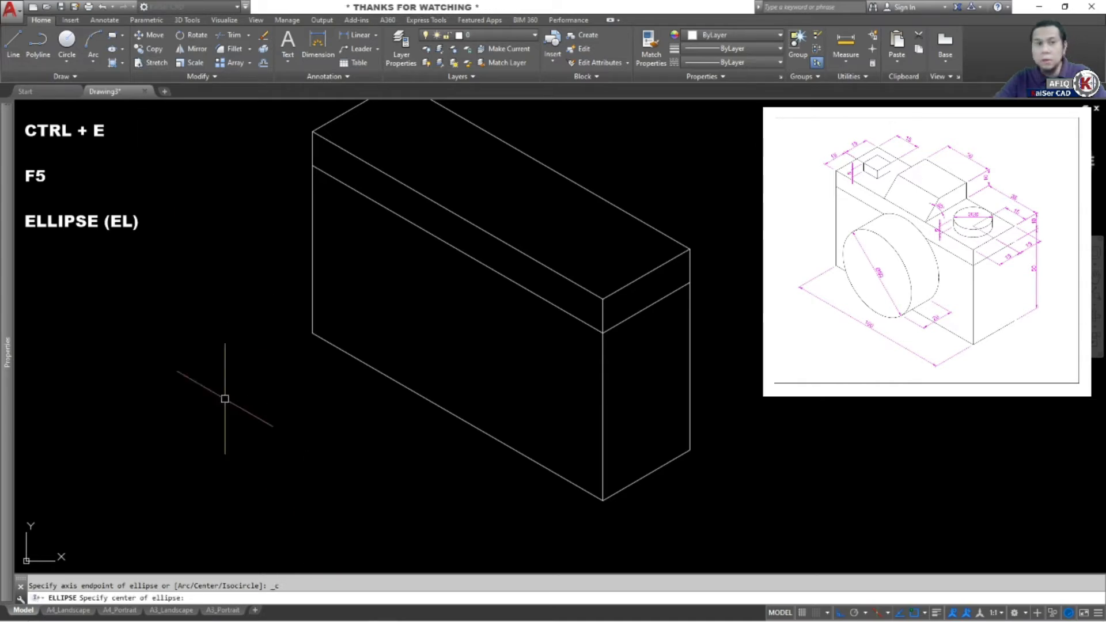
key("Escape")
left_click(122, 49)
left_click(132, 116)
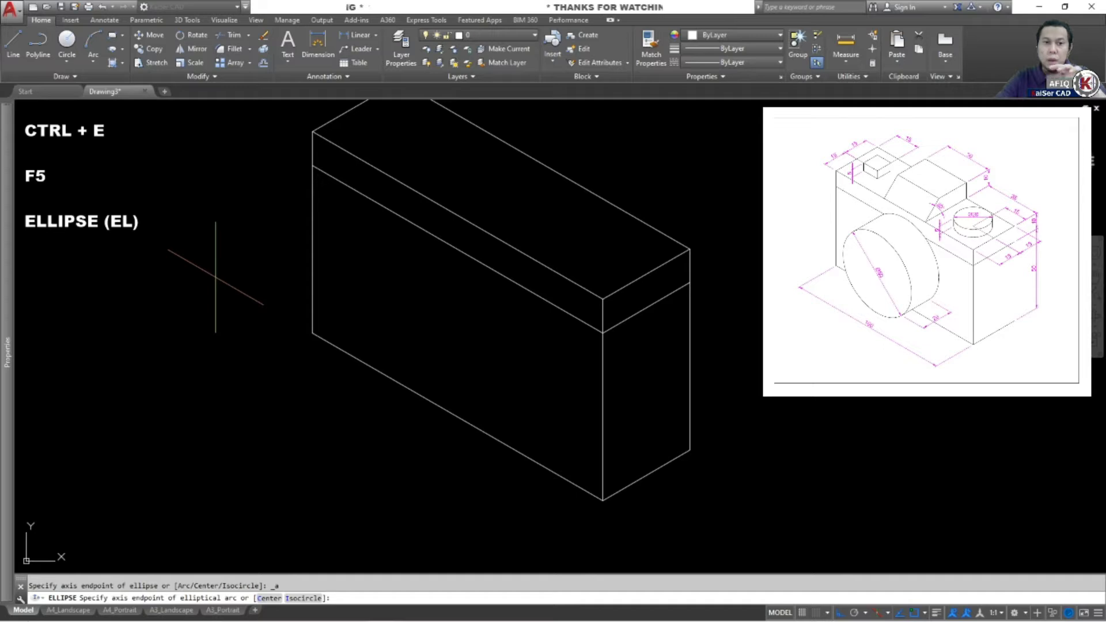
left_click(123, 53)
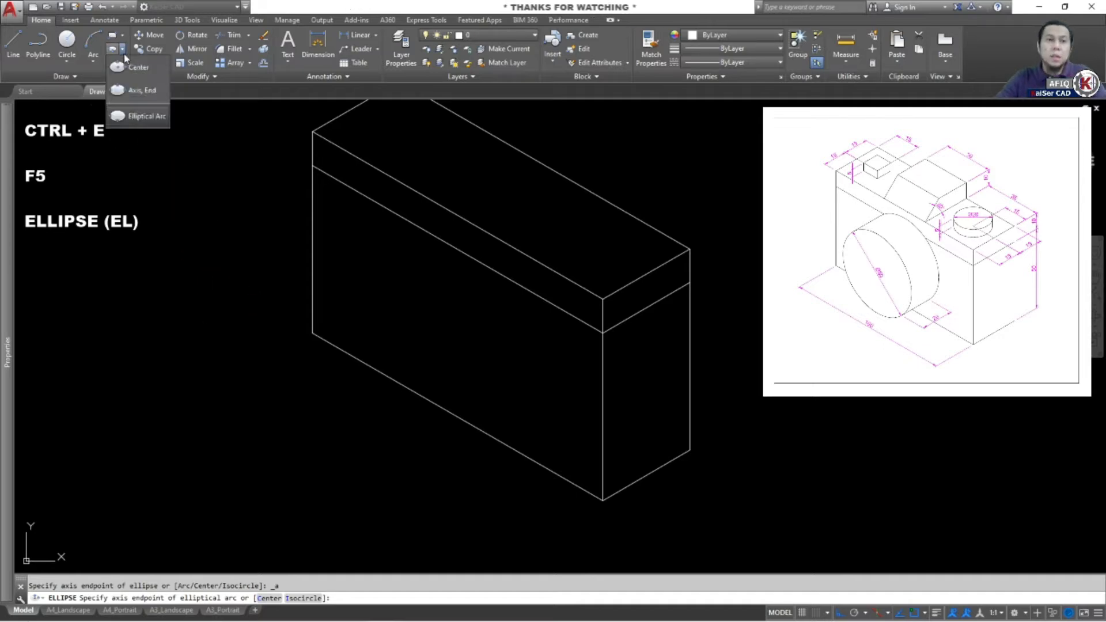
left_click(127, 92)
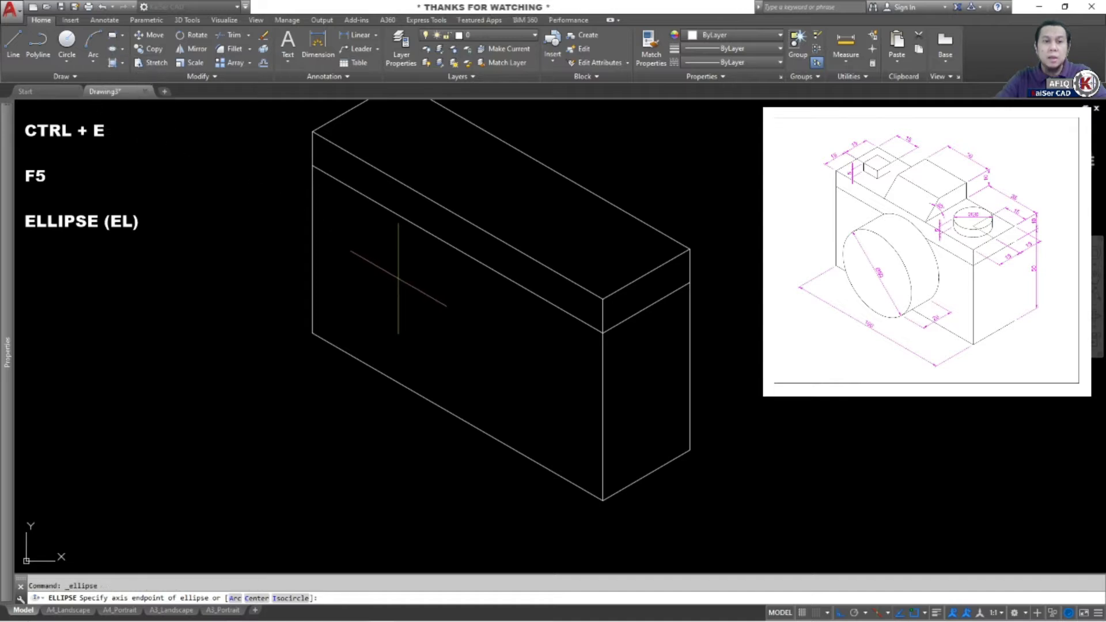
key("Escape")
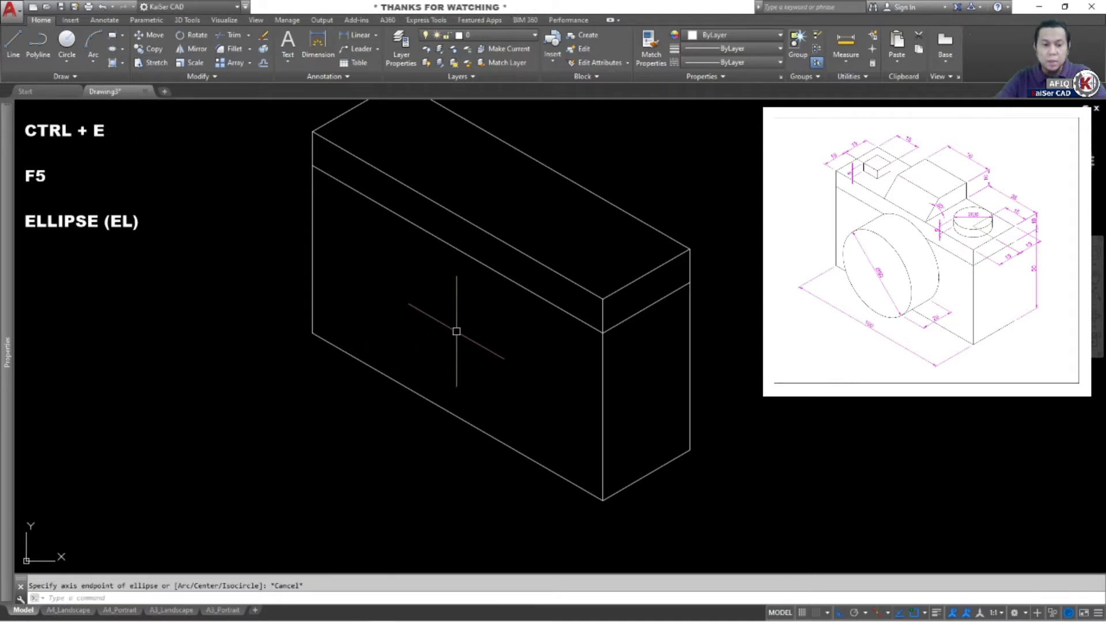
Draw an isocircle of diameter 50 centred midway between the long front face's lower left corner and its upper right corner.
type("EL")
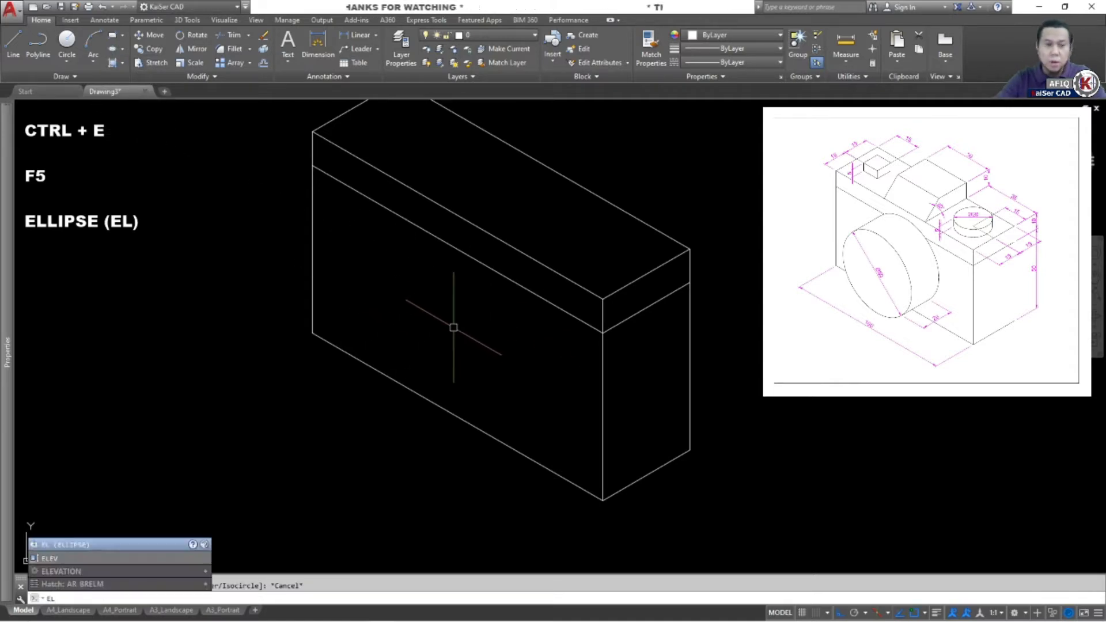
key("Return")
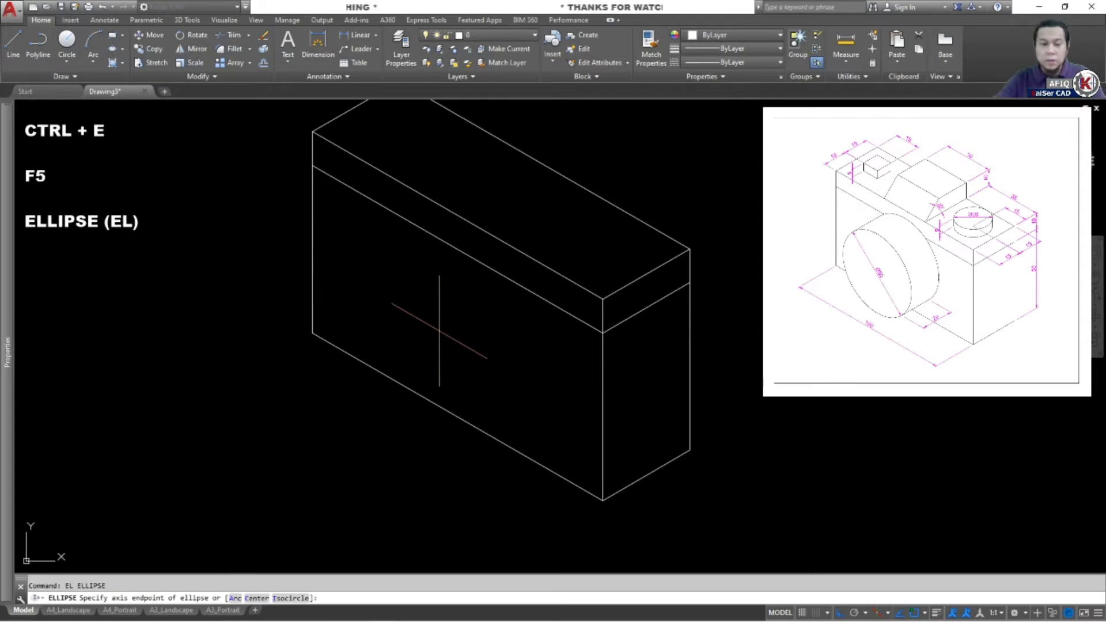
type("i")
key("Return")
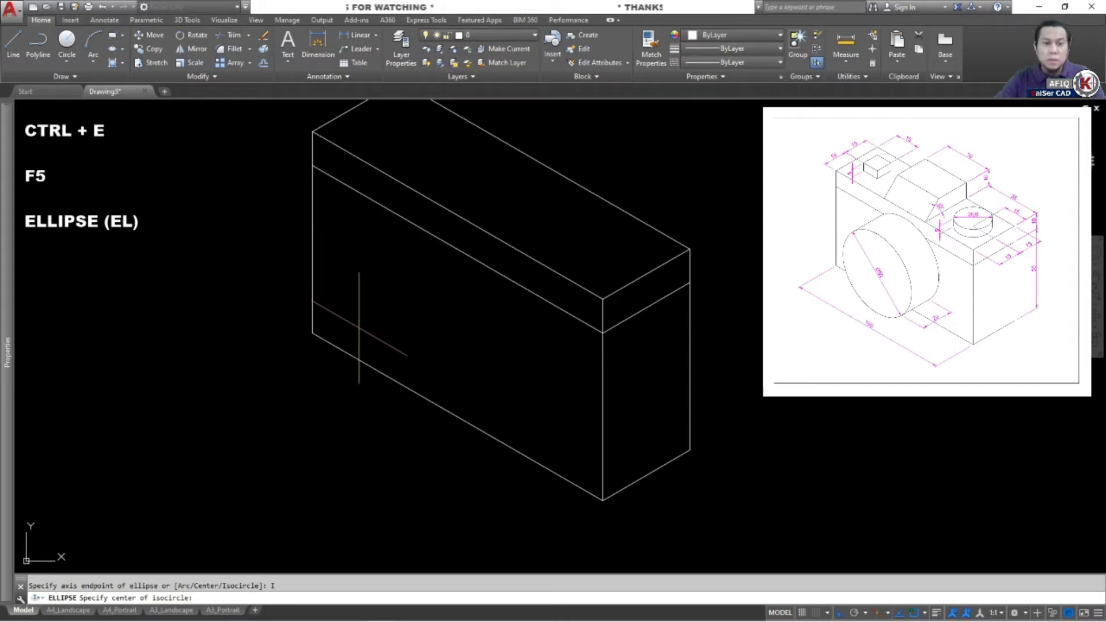
right_click(374, 324, "shift")
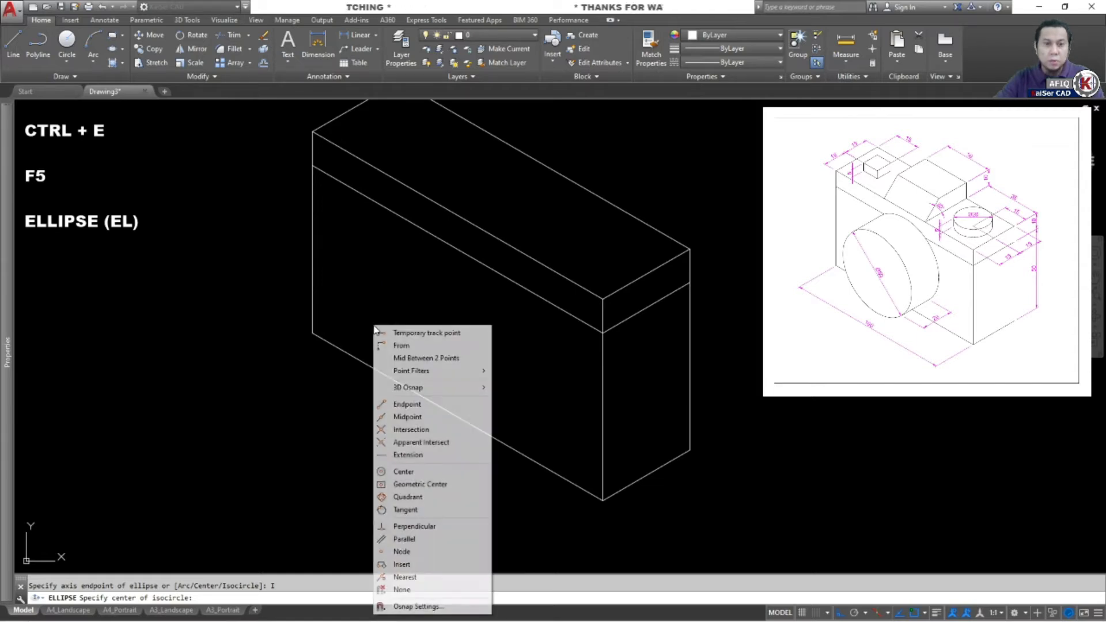
left_click(431, 358)
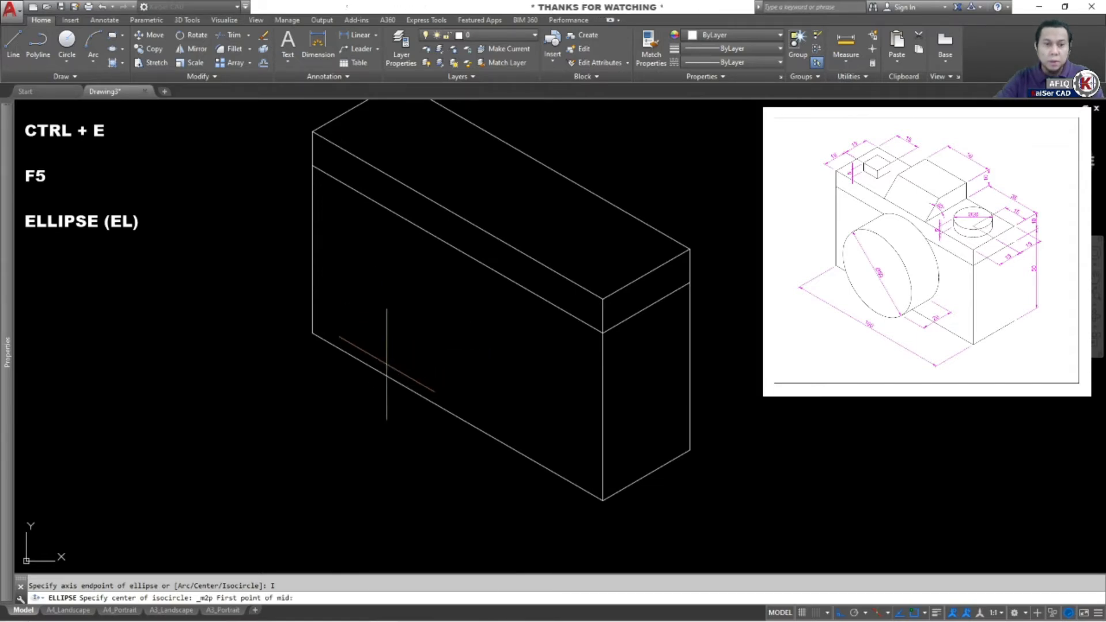
left_click(312, 333)
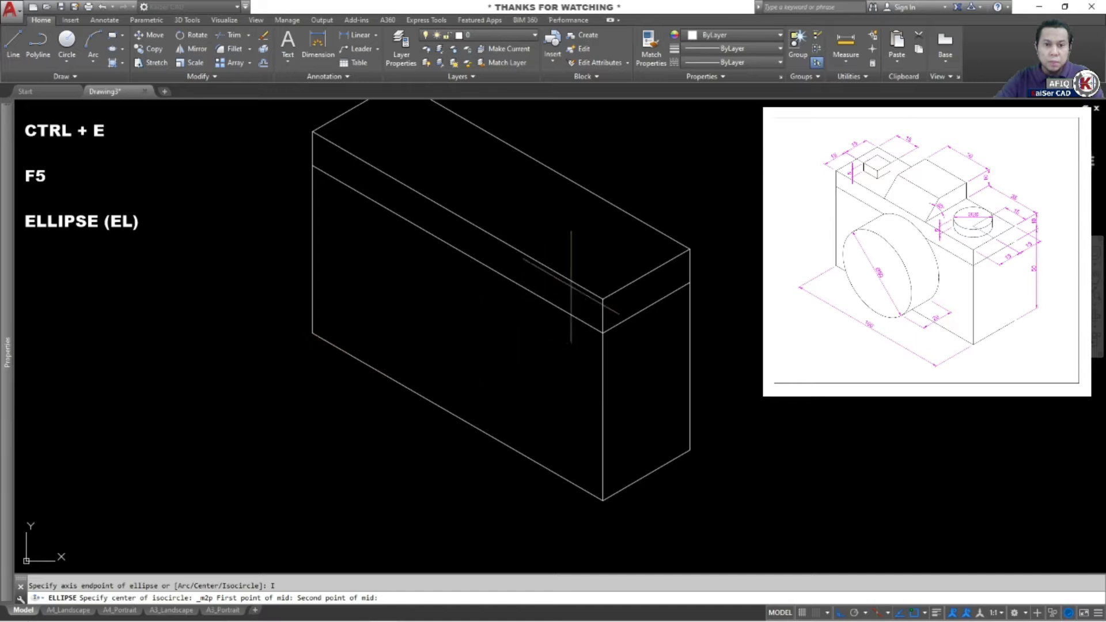
left_click(602, 299)
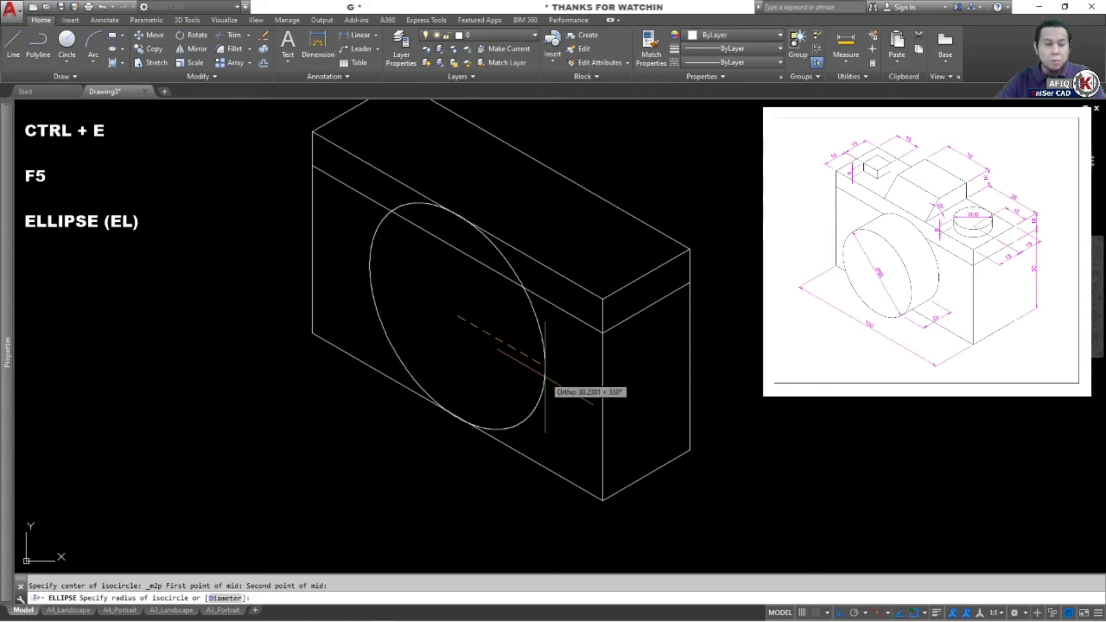
key("Return")
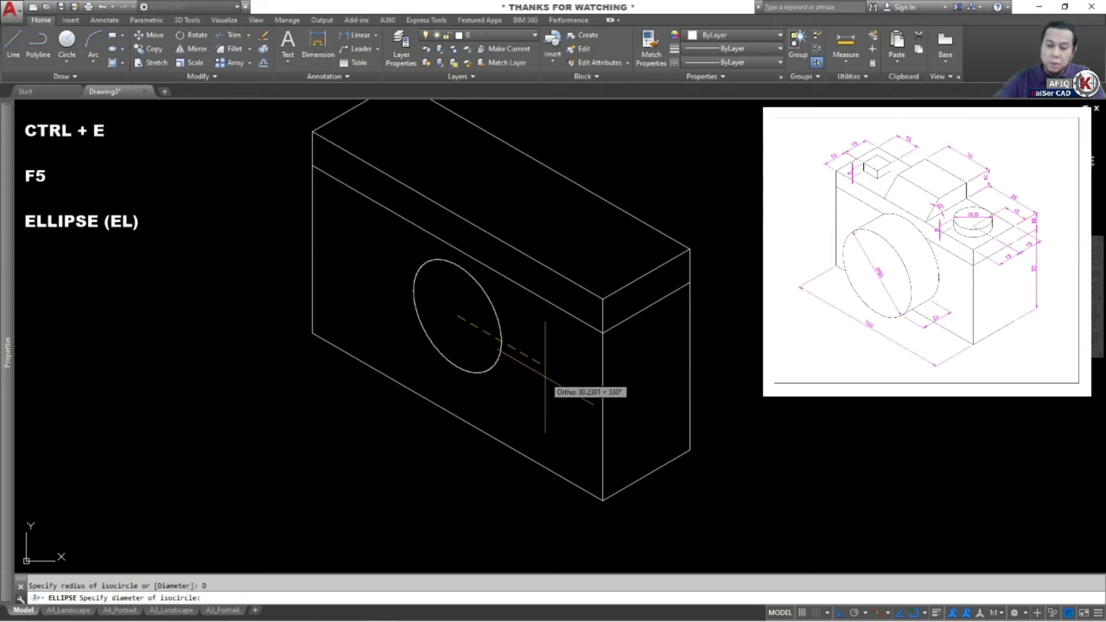
type("50")
key("Return")
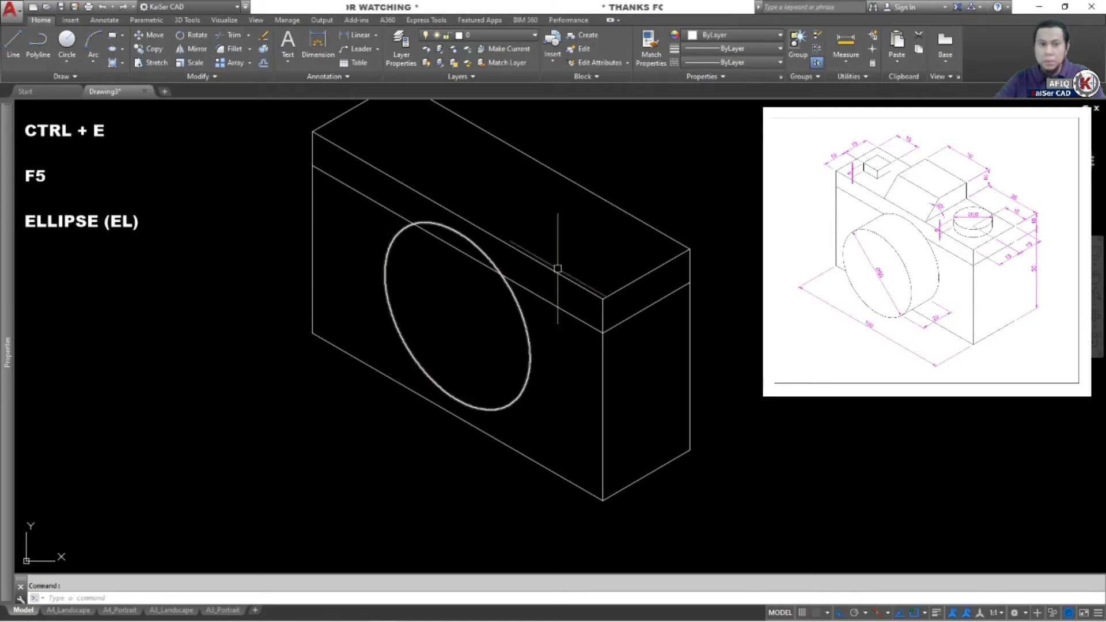
key("Escape")
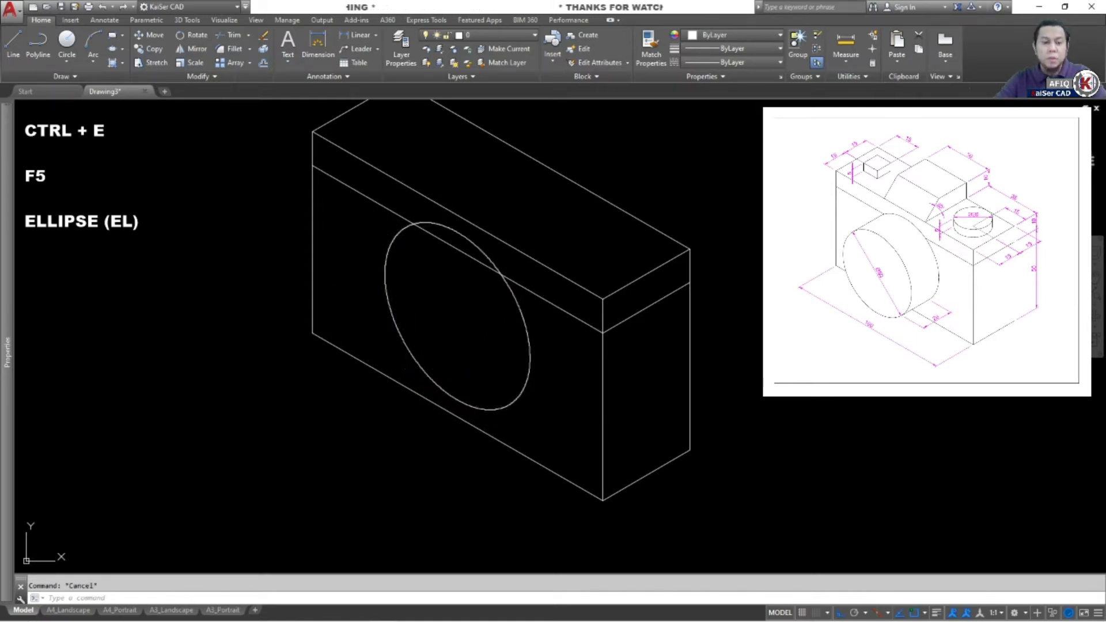
Trim away the part of the front face's upper dividing line that runs inside the isocircle.
type("tr")
key("Return")
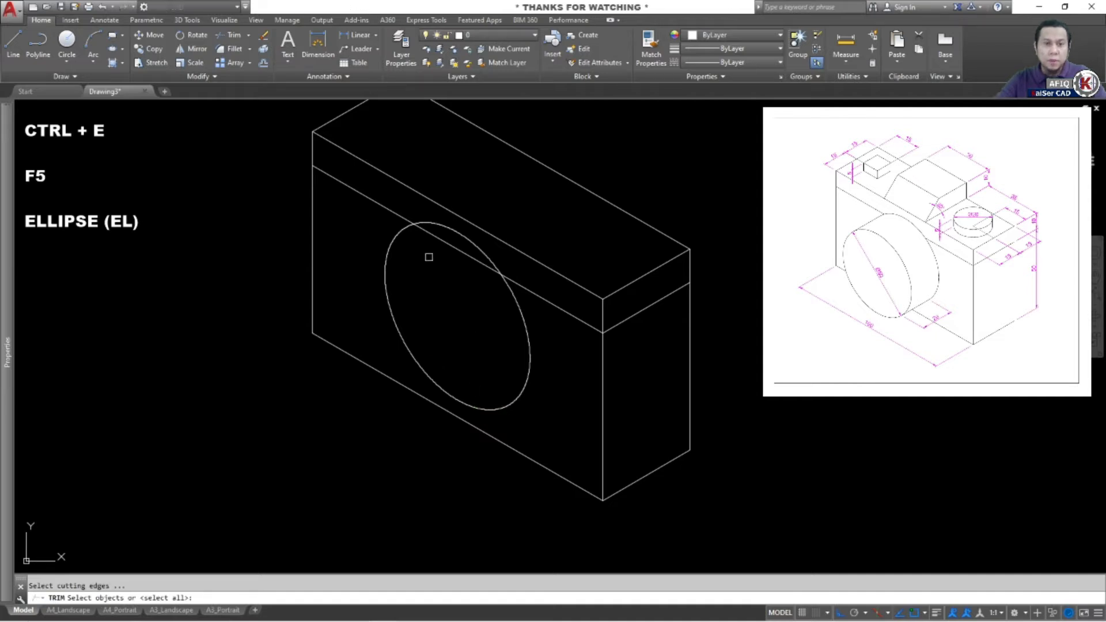
key("Return")
left_click(446, 246)
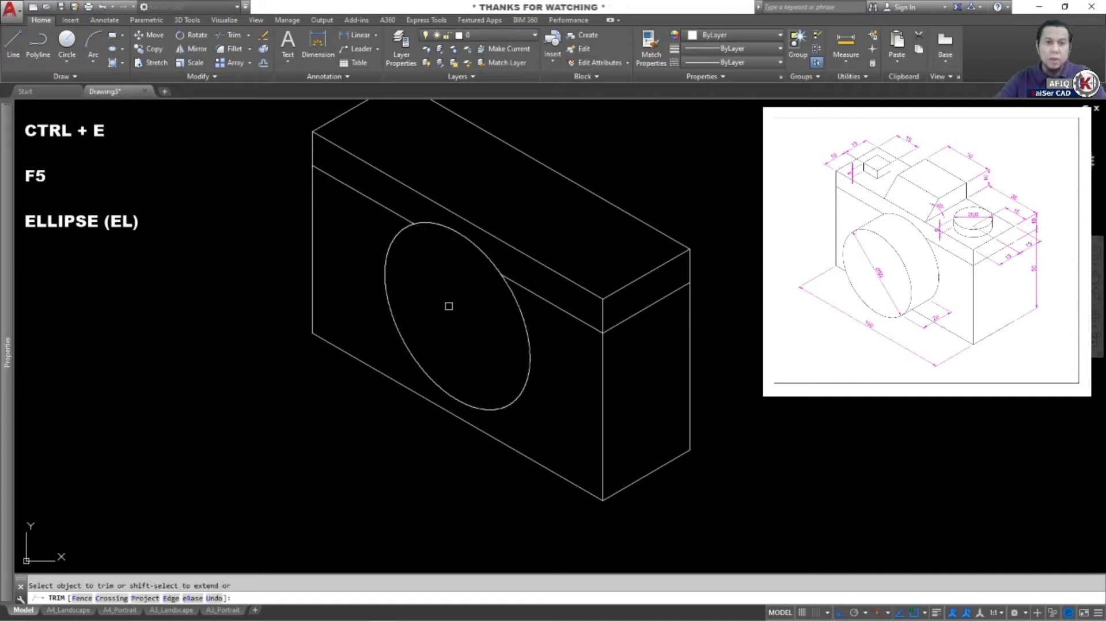
key("Escape")
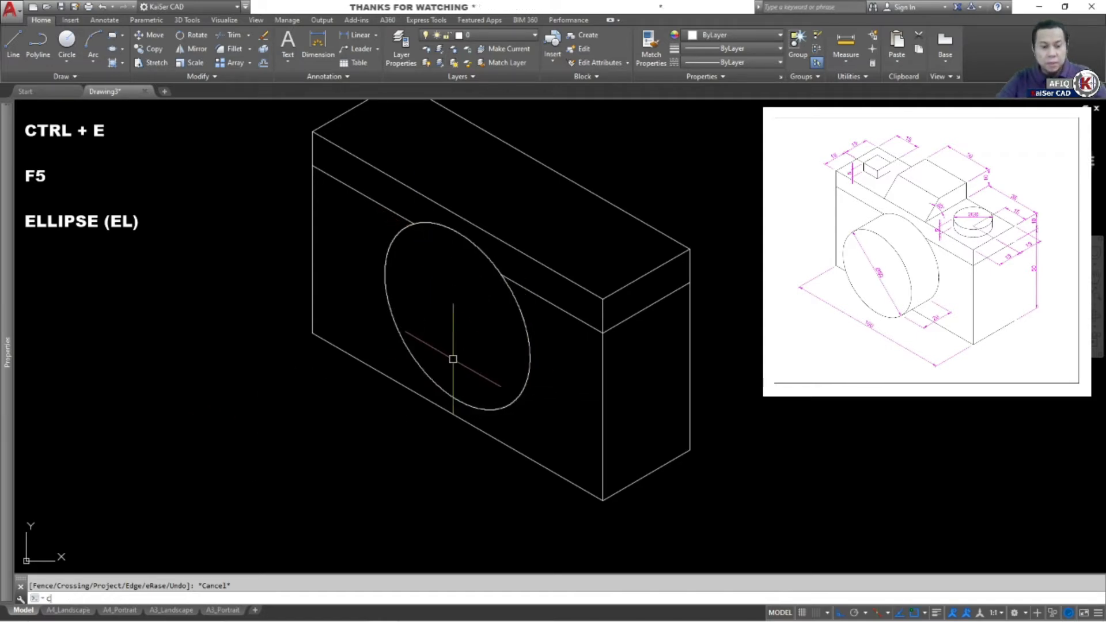
Copy the front face's isocircle 20 units outward from the body, perpendicular to that face, using isoplane Top.
key("Return")
left_click(525, 324)
key("Return")
left_click(515, 330)
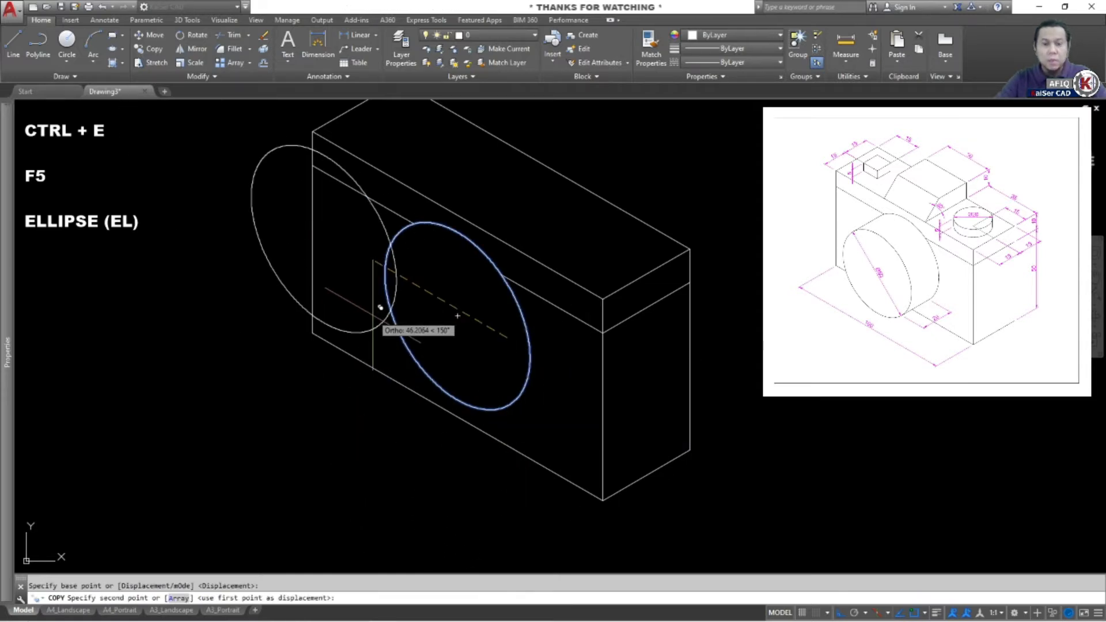
key("F5")
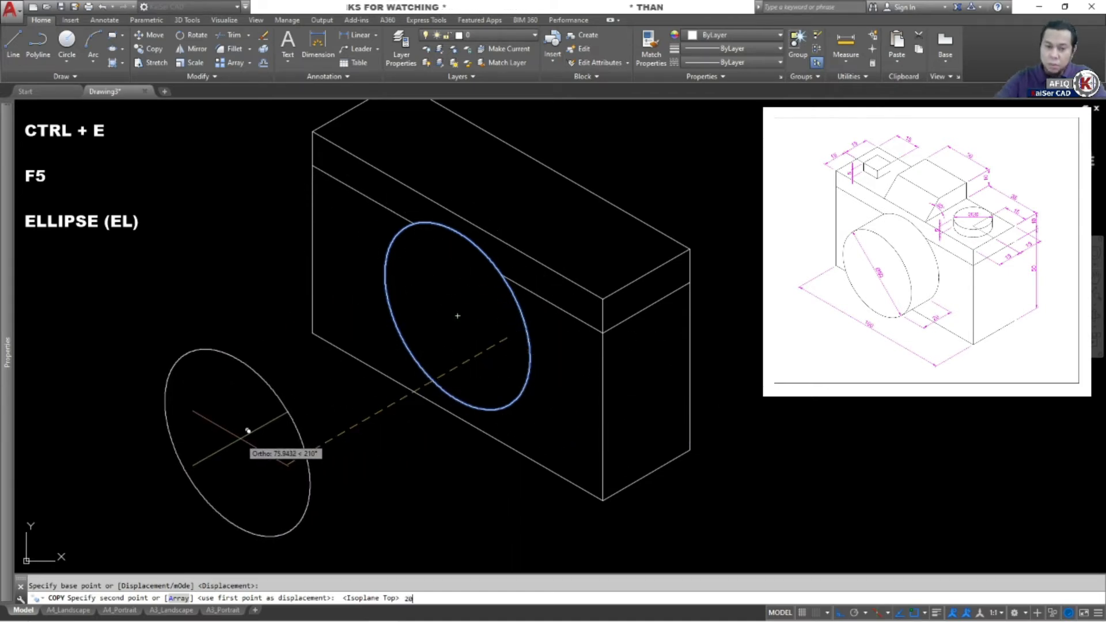
key("Return")
key("Return")
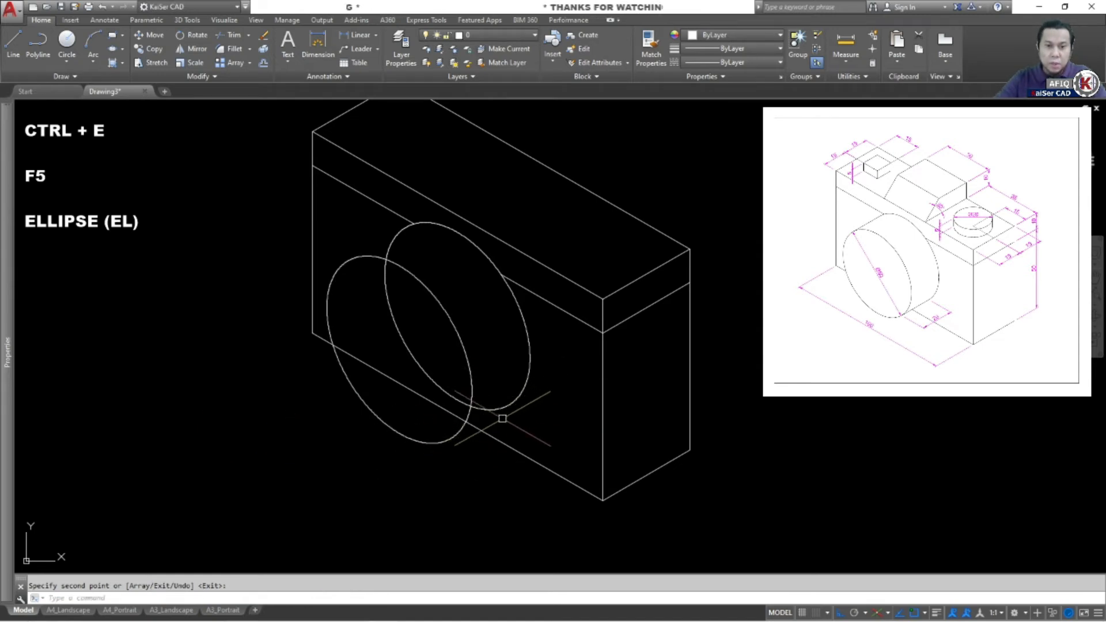
key("Escape")
Draw a line joining the lower quadrants of the two lens isocircles to form the lens barrel's lower edge.
type("l")
key("Return")
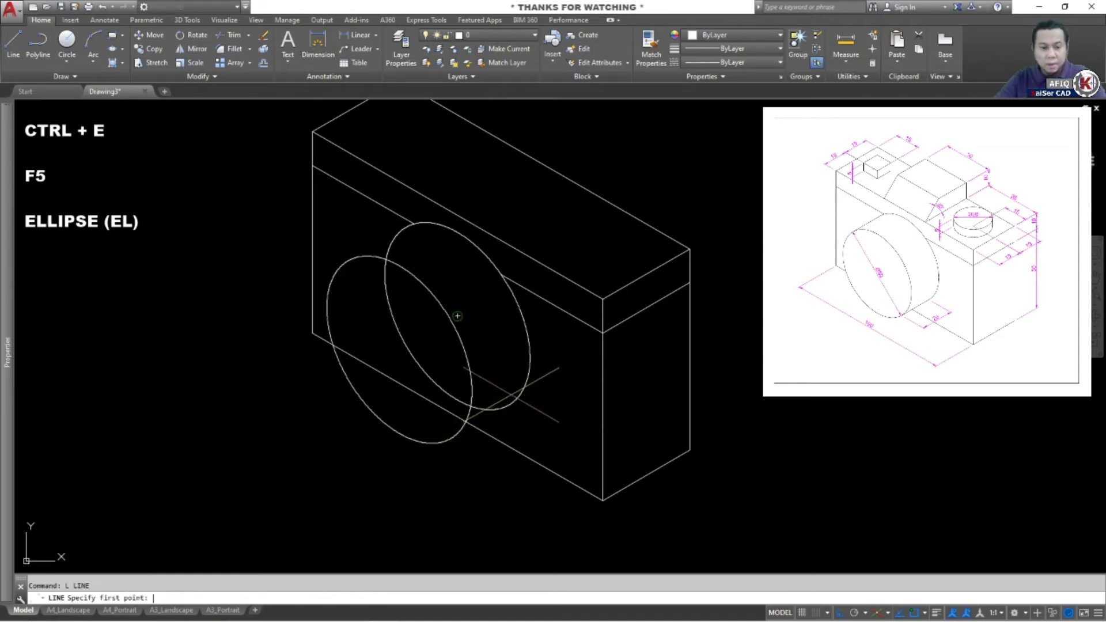
right_click(512, 399, "shift")
left_click(545, 277)
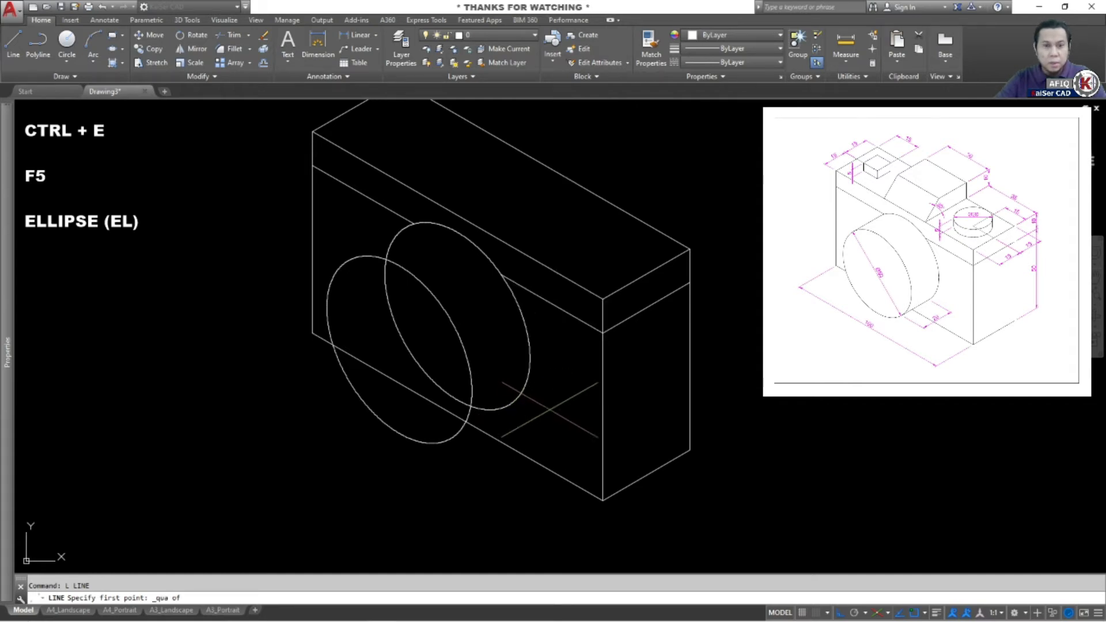
left_click(466, 422)
right_click(462, 422, "shift")
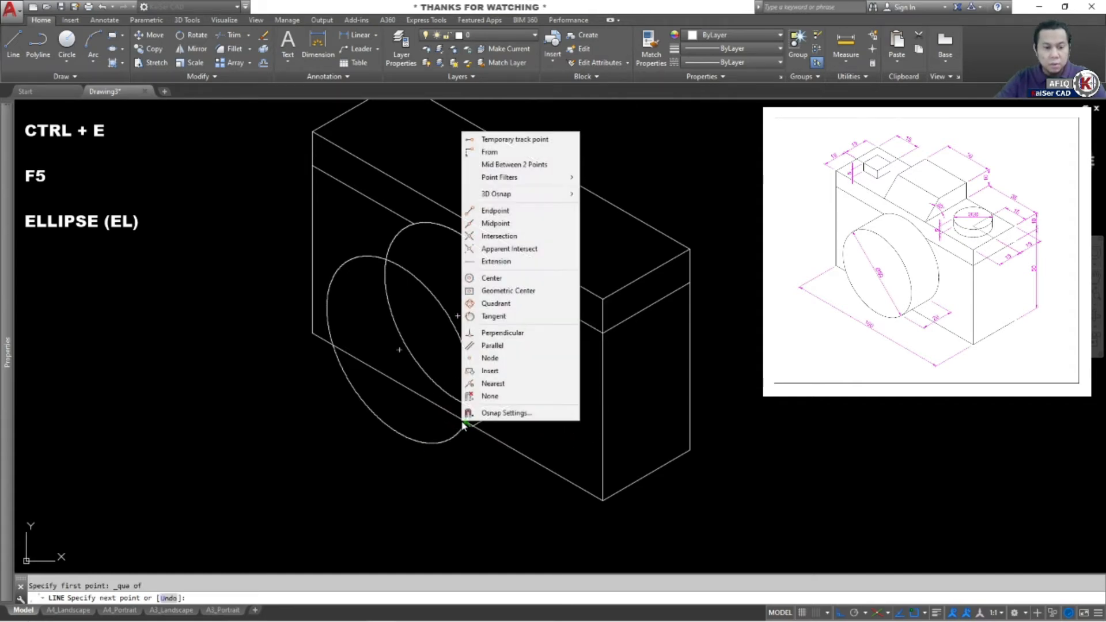
key("q")
left_click(459, 428)
key("Return")
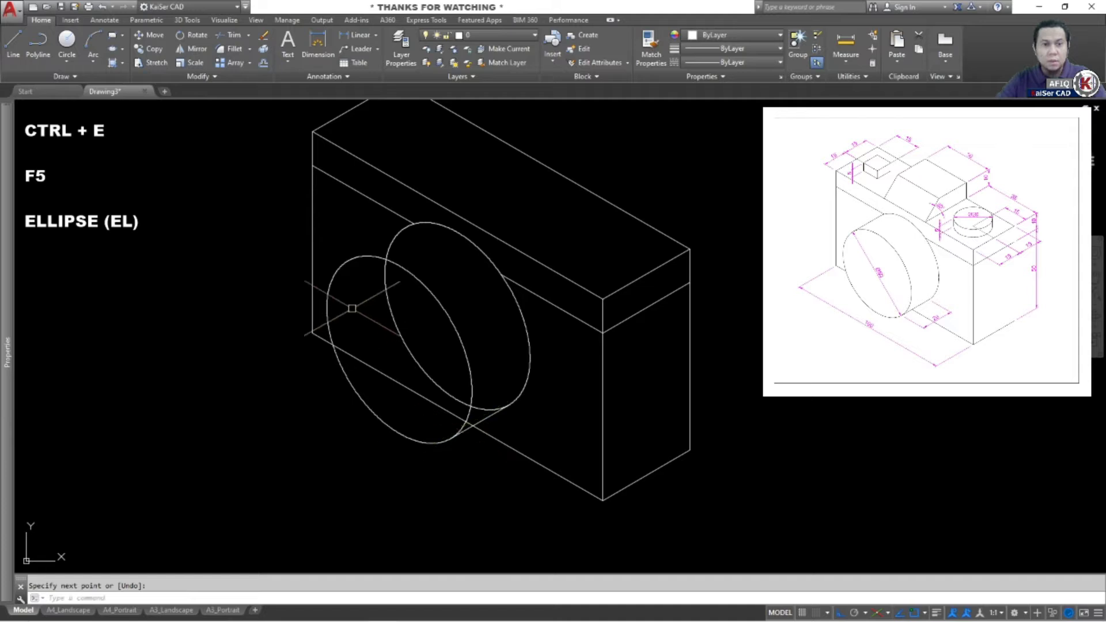
Draw a line joining the upper quadrants of the two lens isocircles to form the barrel's upper edge.
key("Return")
key("Return")
right_click(340, 245, "shift")
key("q")
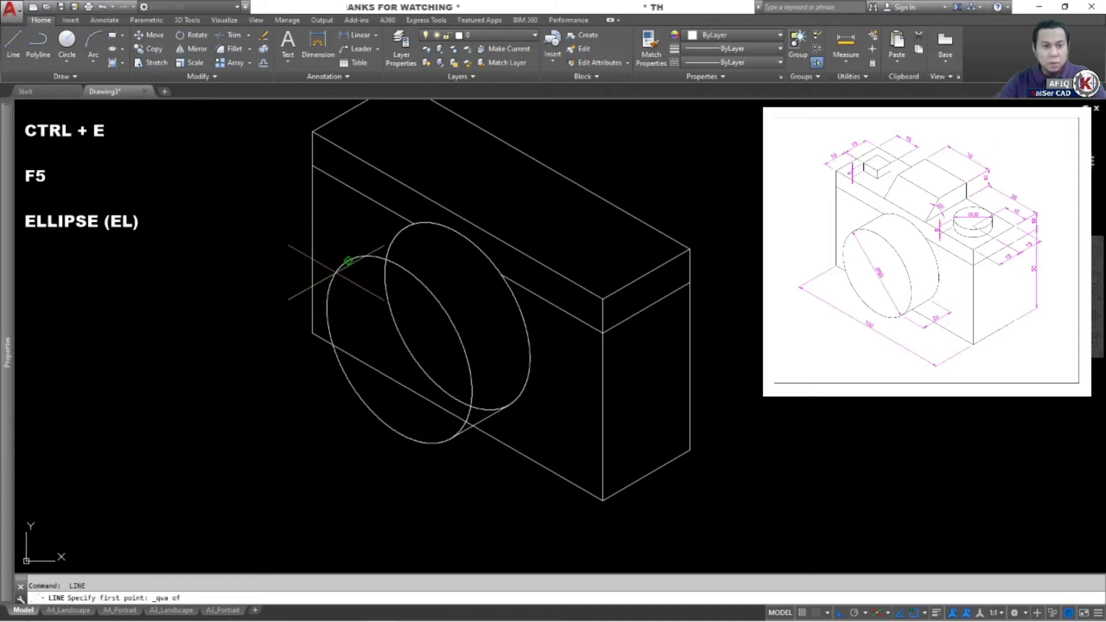
left_click(346, 266)
right_click(407, 243, "shift")
key("q")
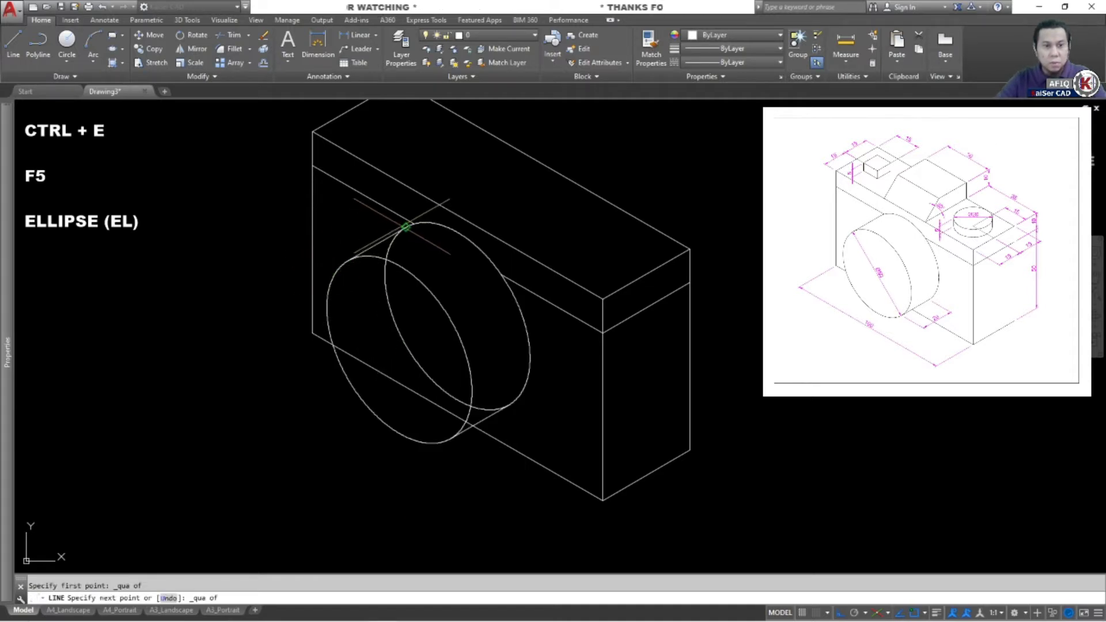
left_click(407, 226)
key("Escape")
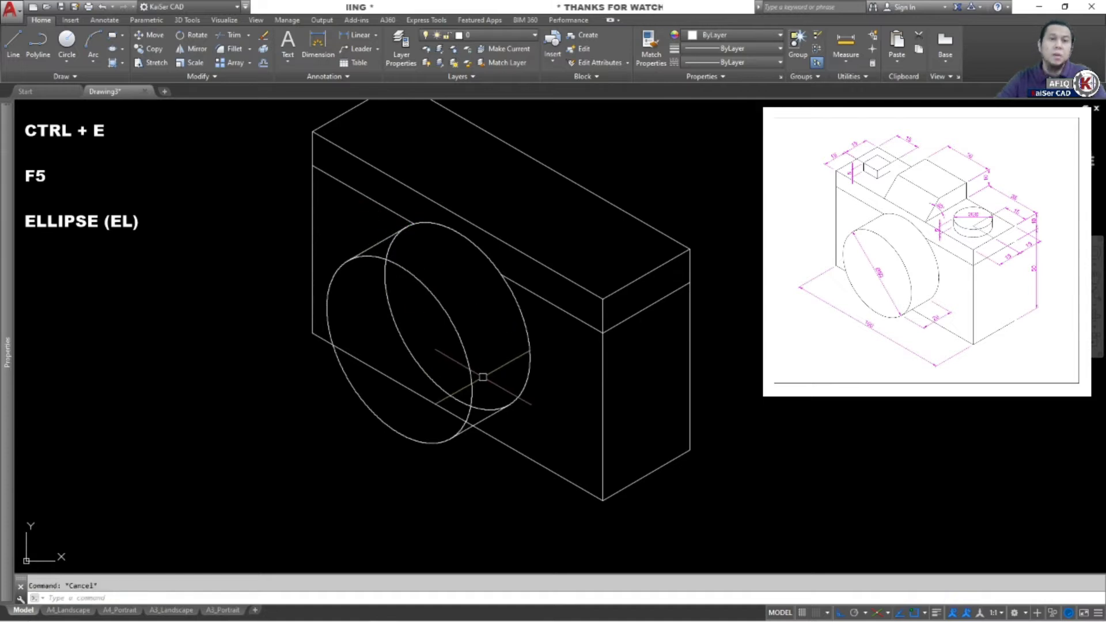
Trim away the hidden part of the rear lens isocircle, using the two barrel edge lines as cutting edges.
type("ts or")
key("Return")
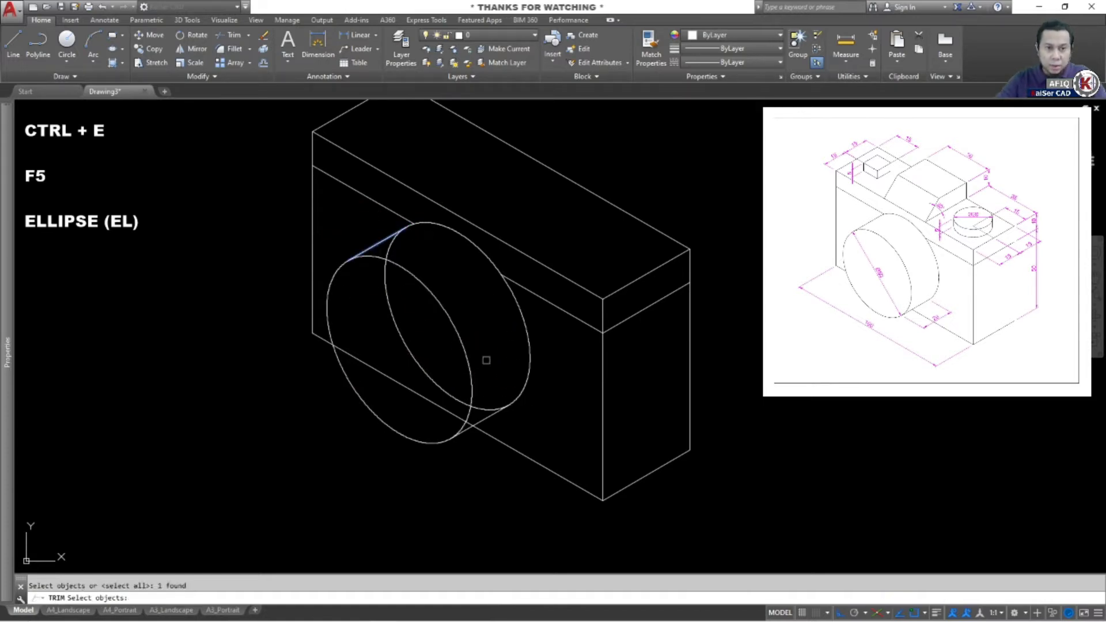
left_click(491, 418)
key("Return")
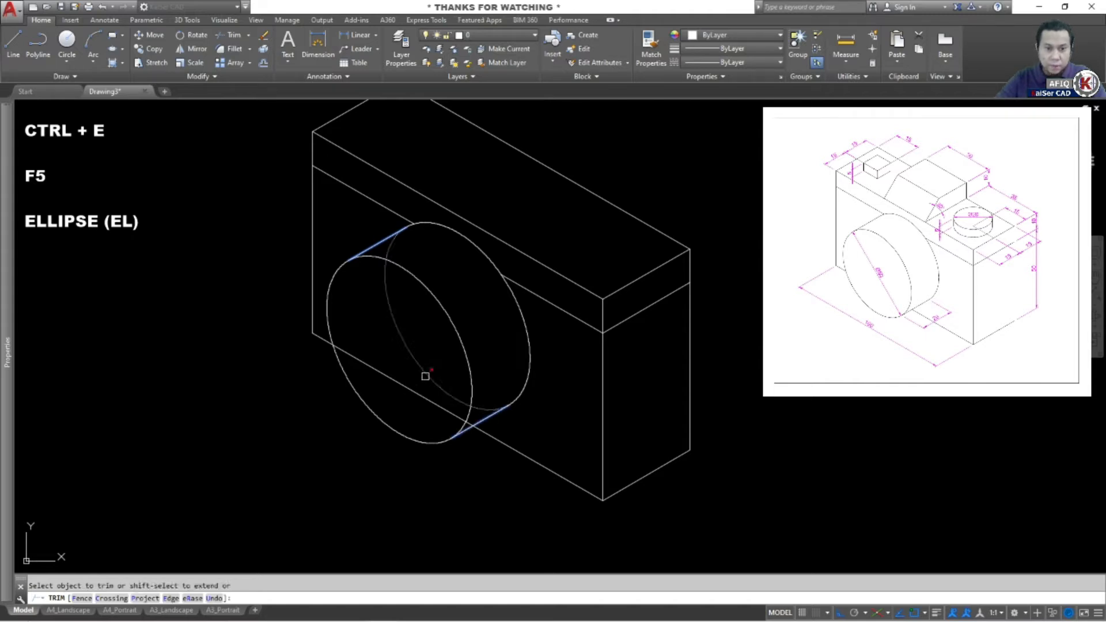
key("Escape")
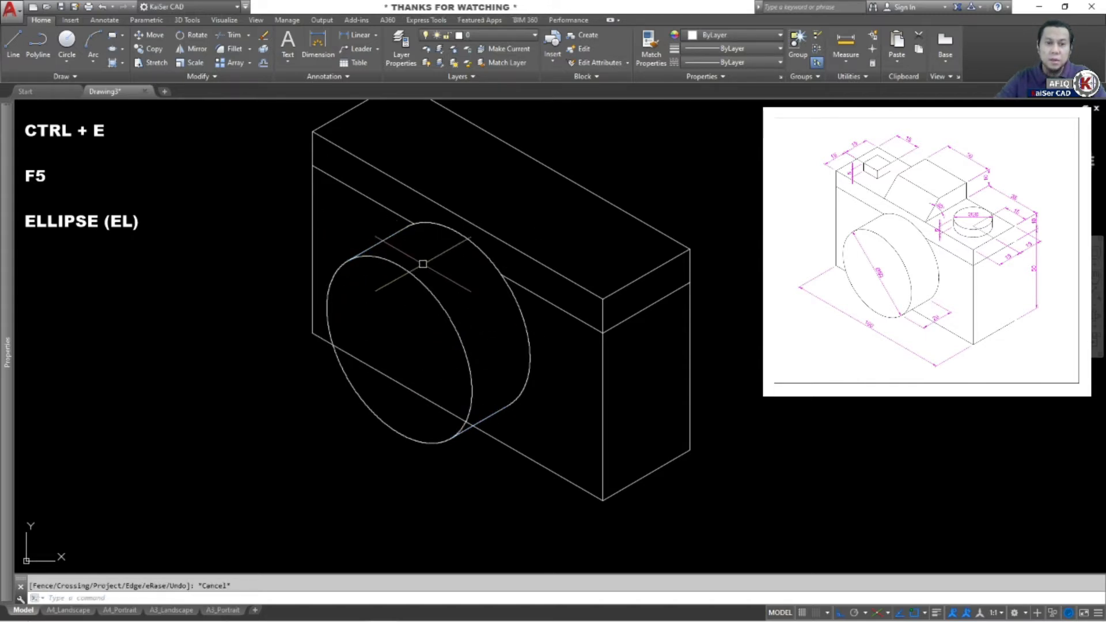
Trim away the parts of the front face's bottom edge that are hidden behind the lens barrel and inside its front isocircle.
scroll(470, 428, "up", 4)
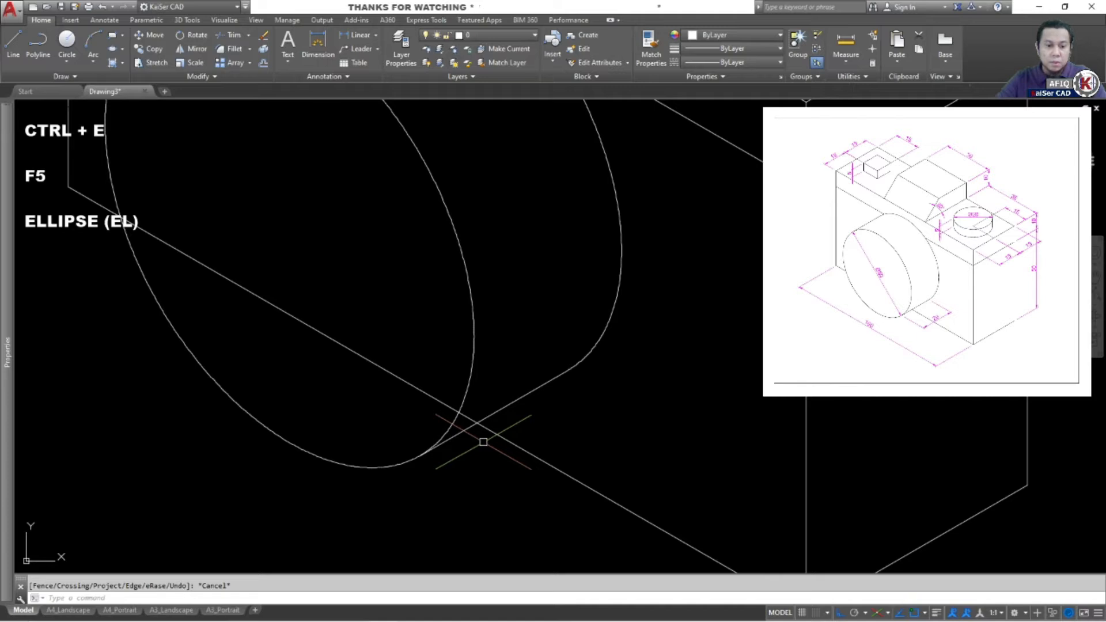
type("TR")
key("Return")
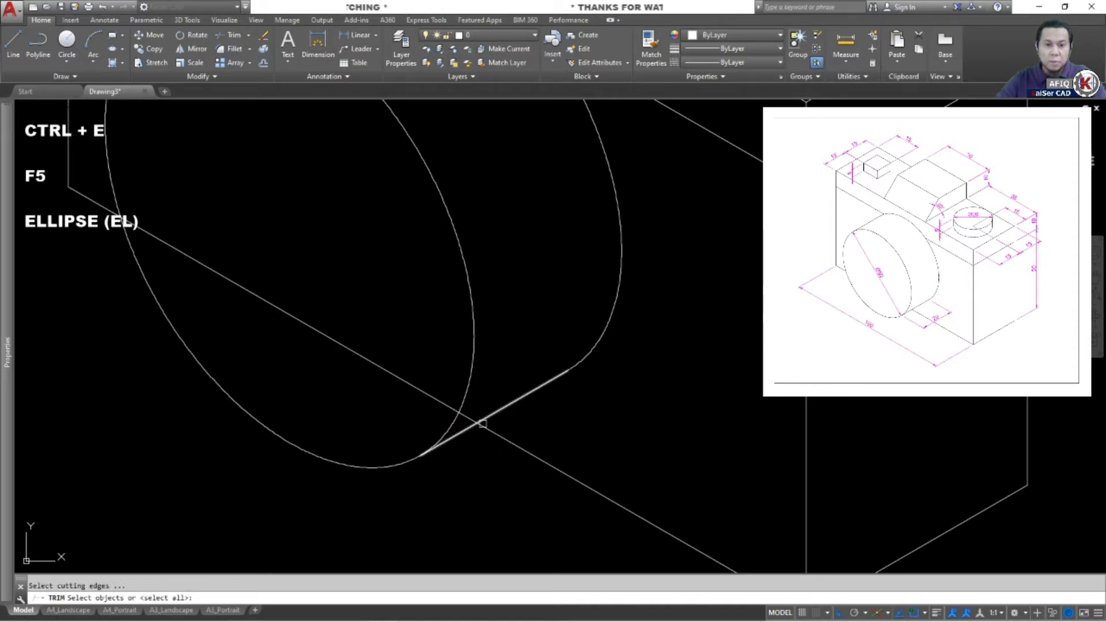
scroll(483, 424, "down", 5)
key("Return")
scroll(479, 418, "up", 6)
left_click(472, 415)
scroll(466, 416, "down", 2)
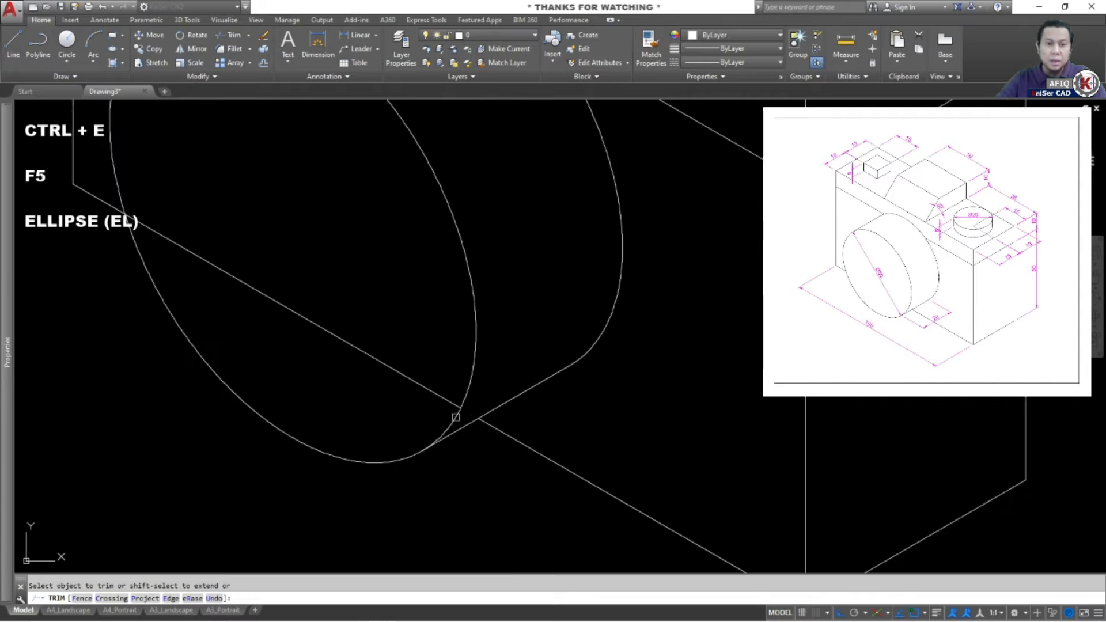
left_click(399, 335)
left_click(398, 384)
scroll(398, 385, "down", 5)
key("Escape")
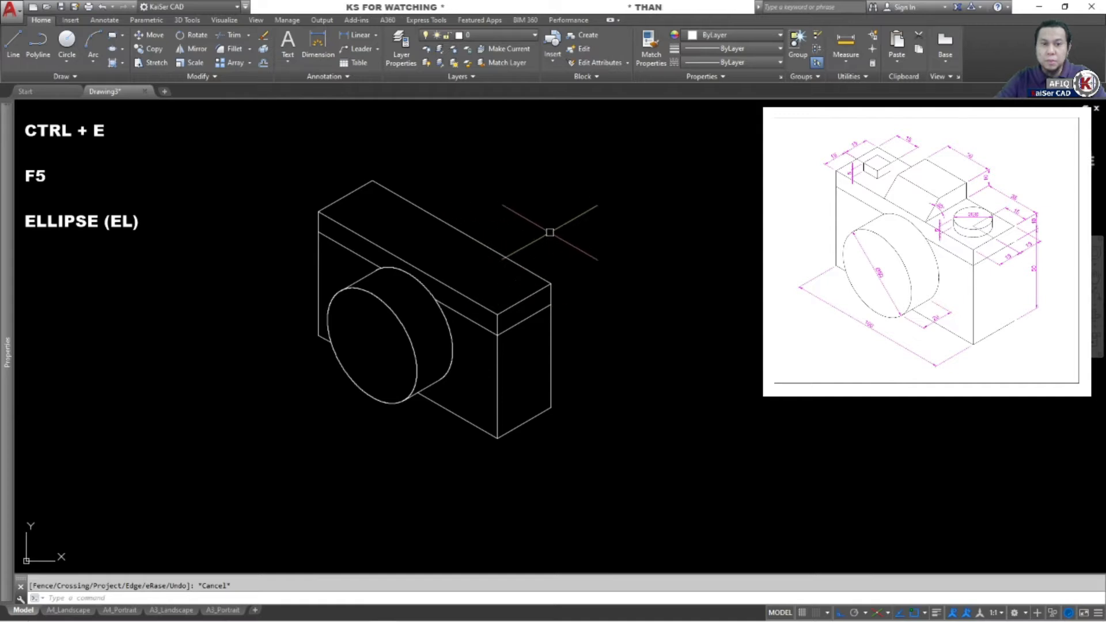
Draw an isocircle of diameter 20 centred on the midpoint of the top face's short edge nearest the front corner.
scroll(524, 278, "up", 4)
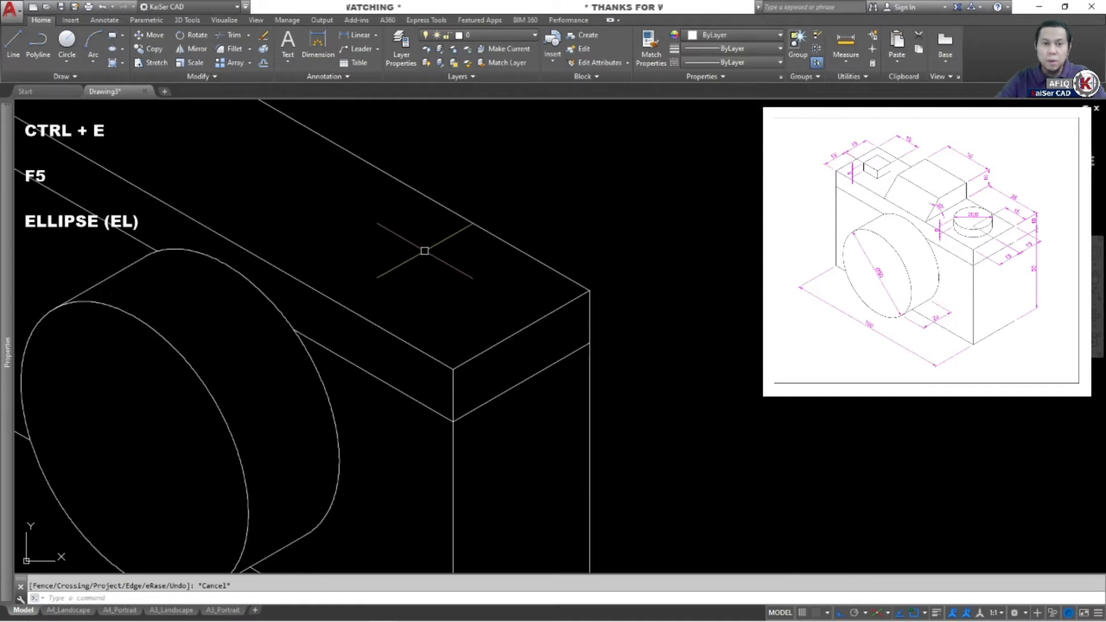
middle_click_drag(441, 286, 464, 289)
key("Escape")
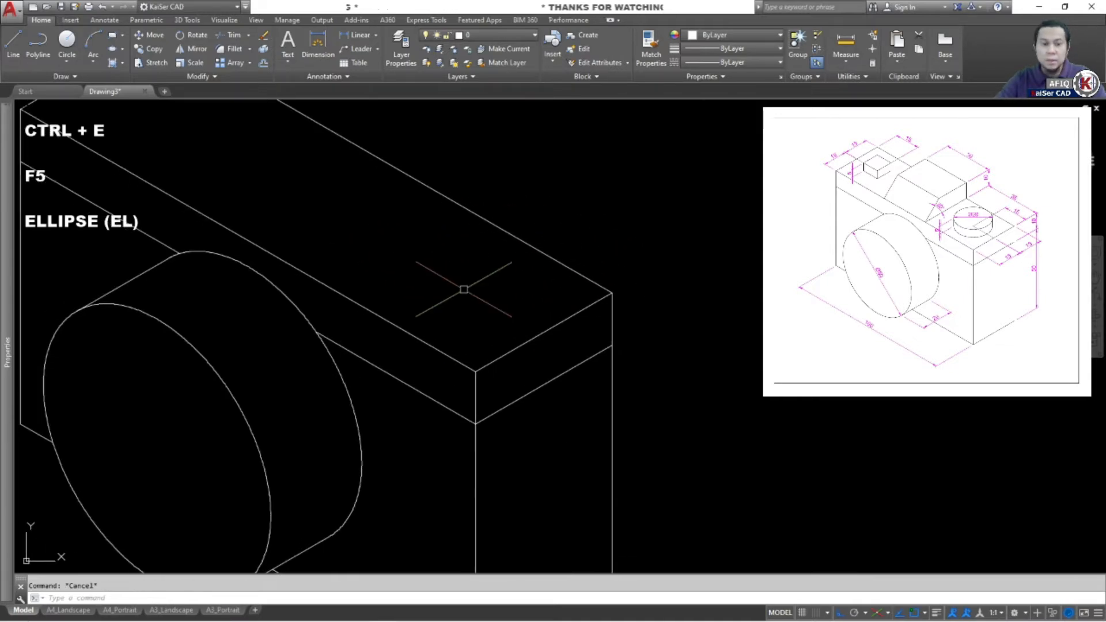
type("EL")
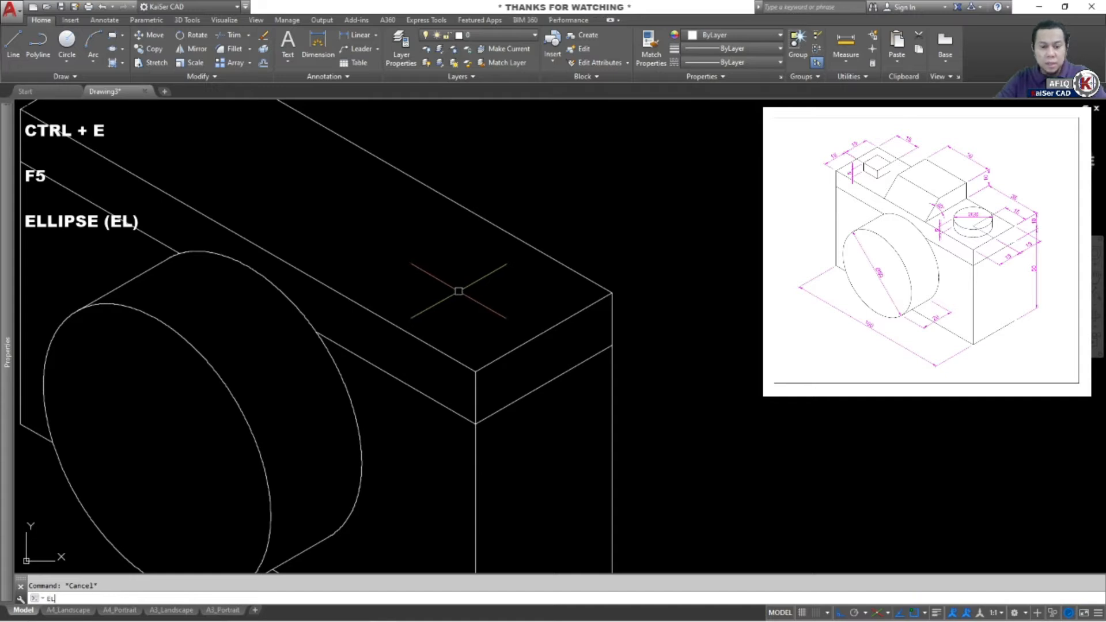
key("Return")
type("I")
key("Return")
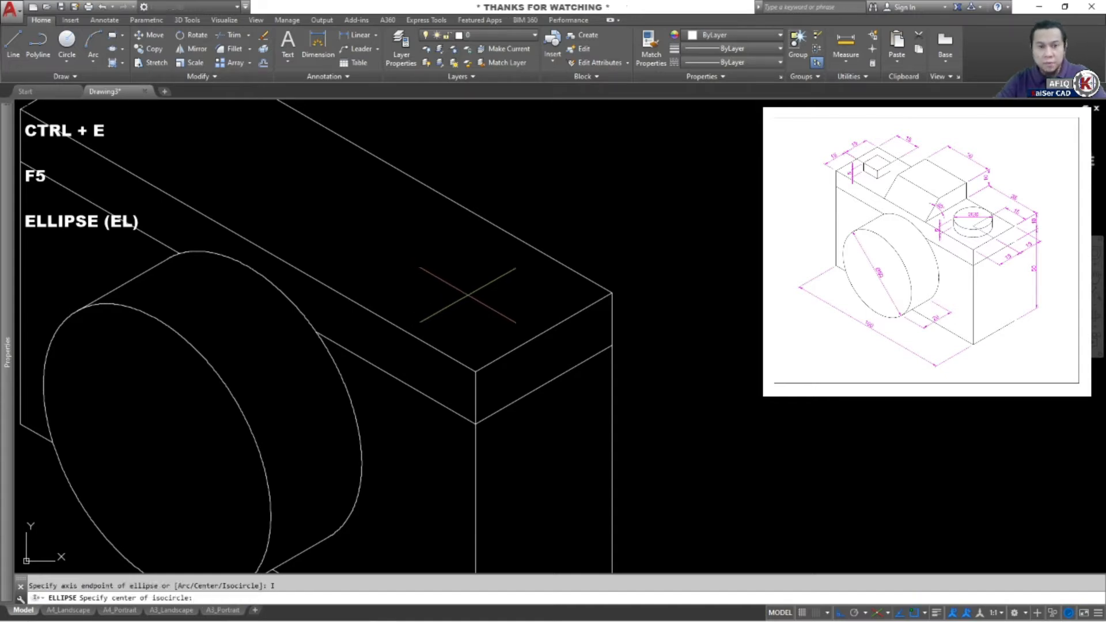
left_click(543, 332)
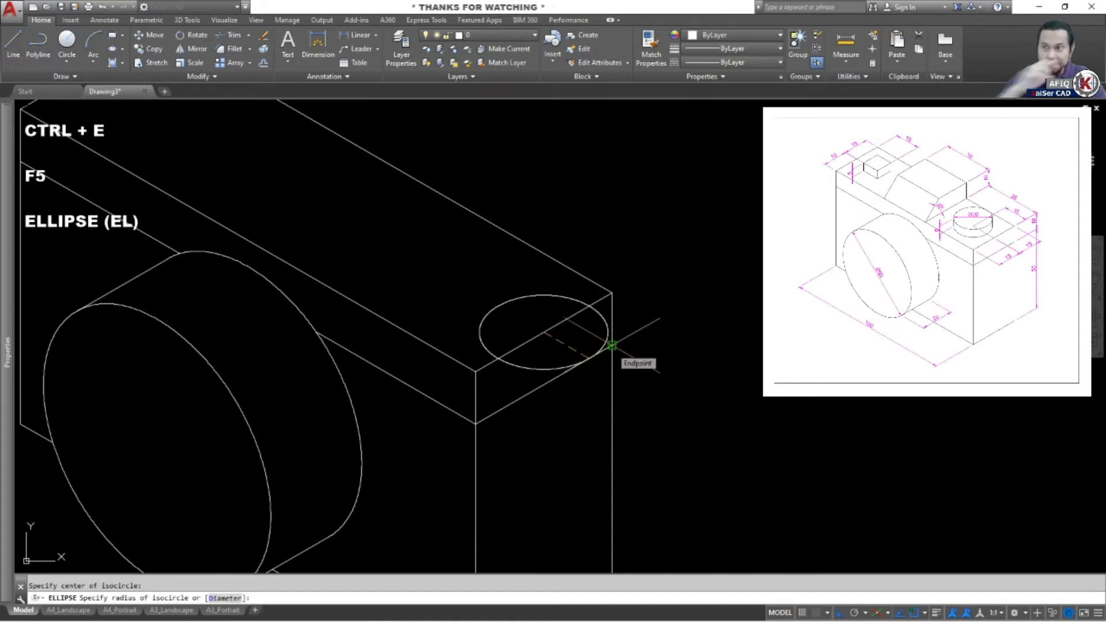
type("D")
key("Return")
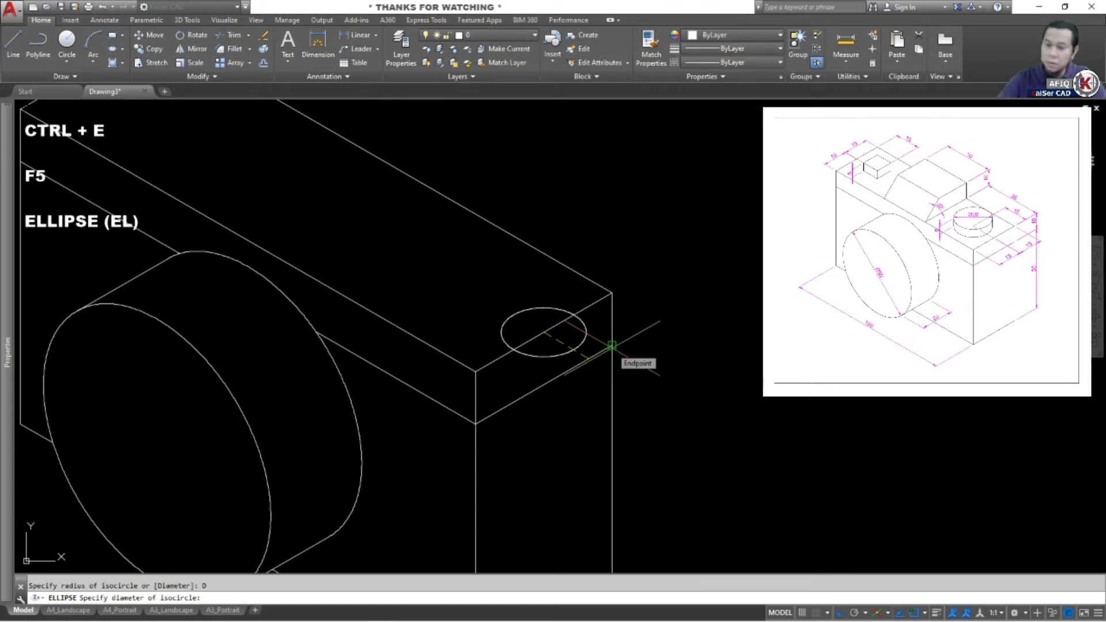
type("20")
key("Return")
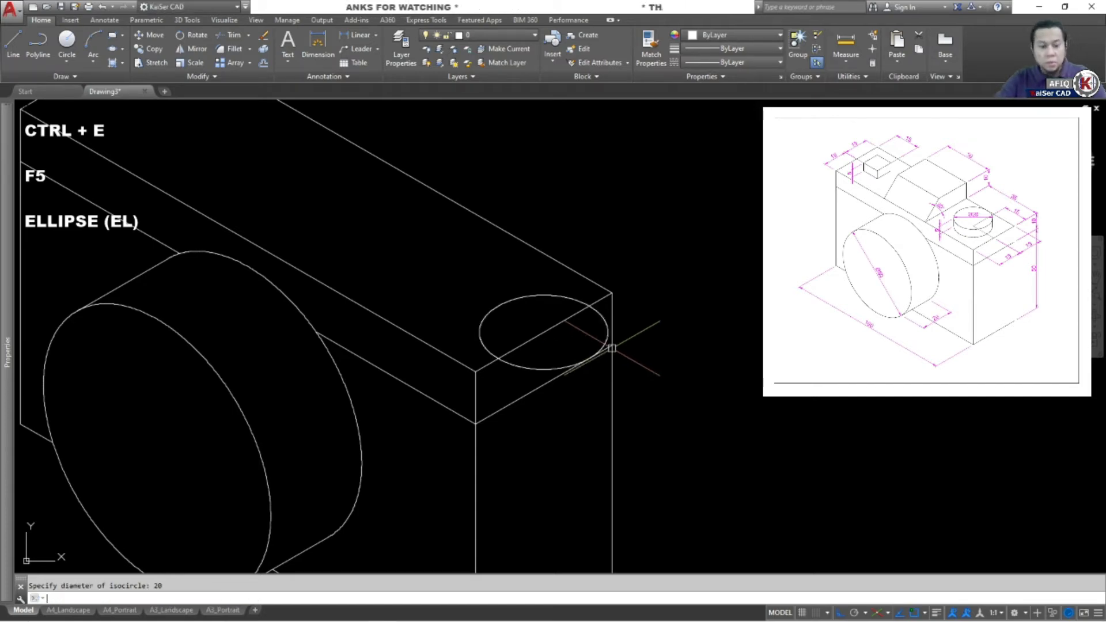
Move the 20-diameter isocircle 15 units inward along the body's long direction onto the top face.
key("Return")
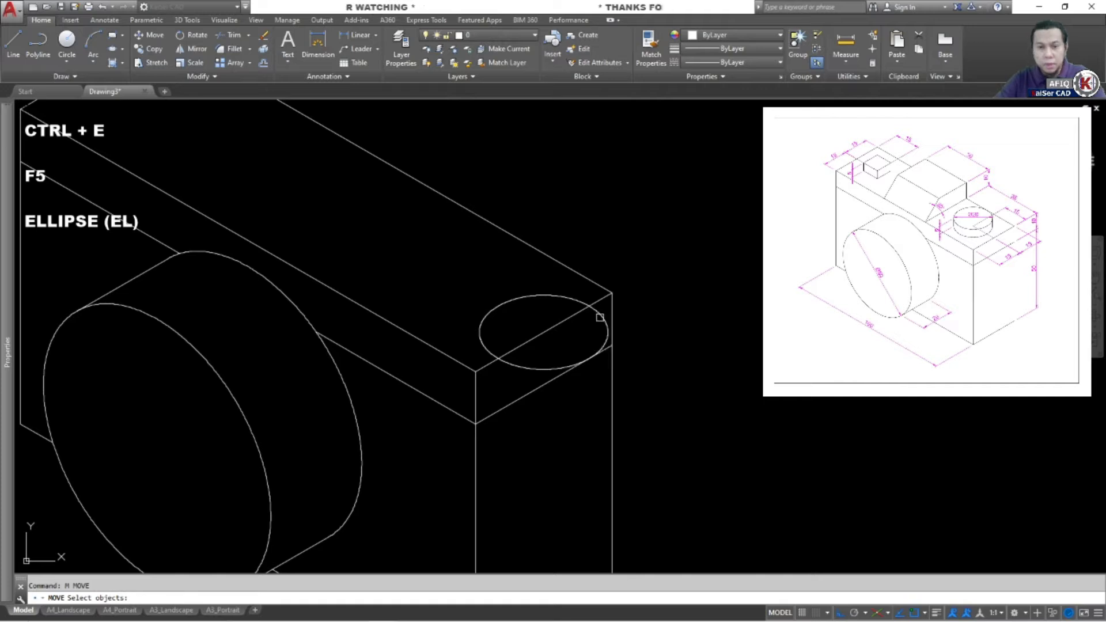
left_click(601, 313)
key("Return")
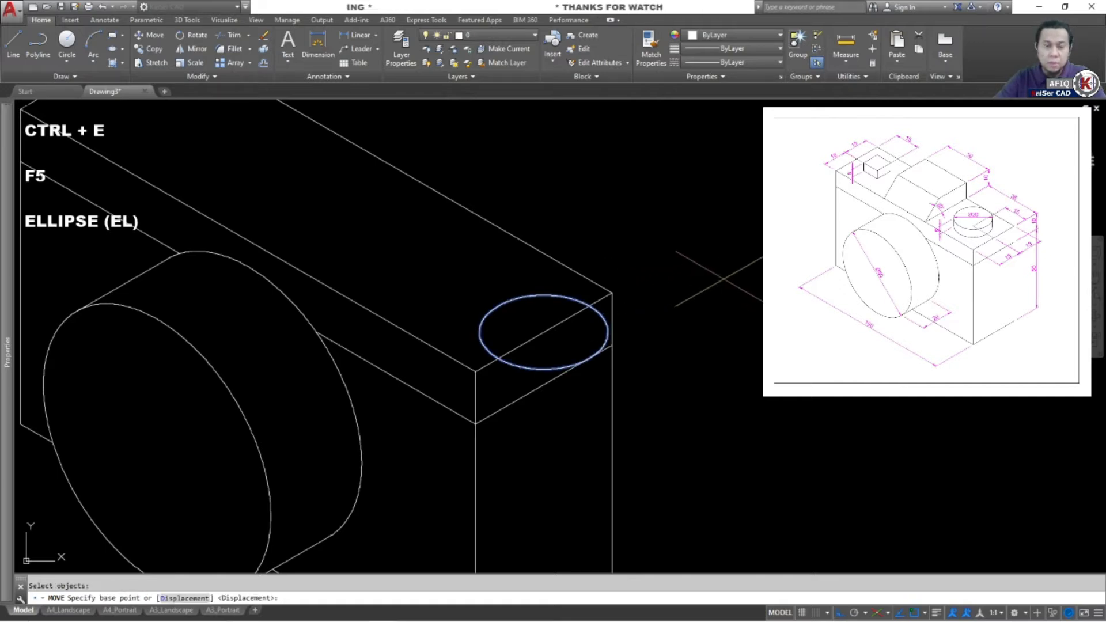
left_click(727, 279)
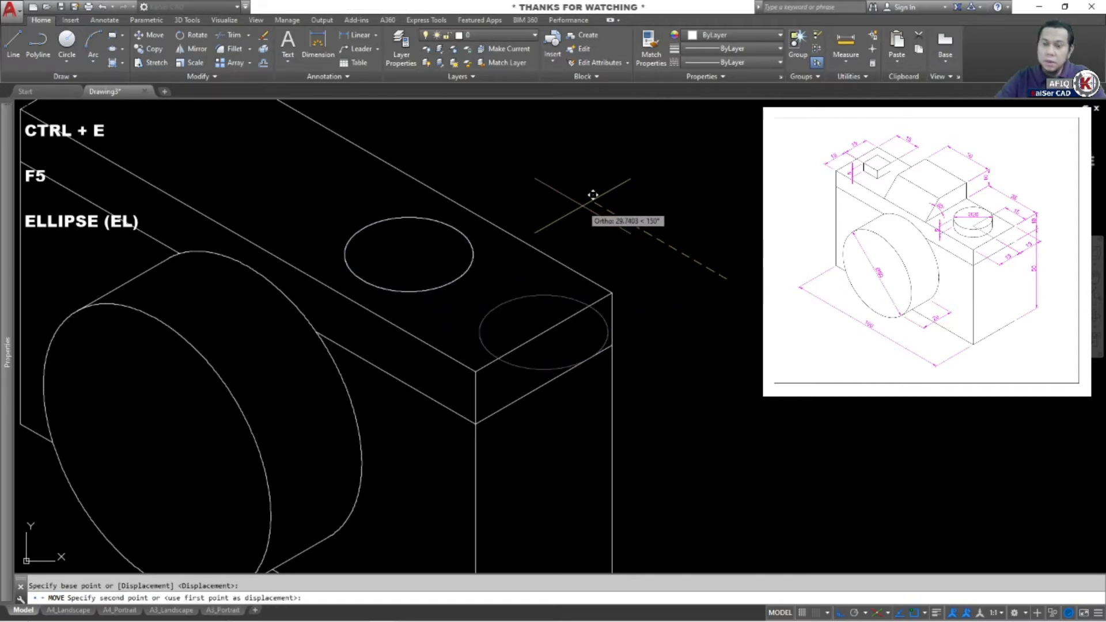
key("Return")
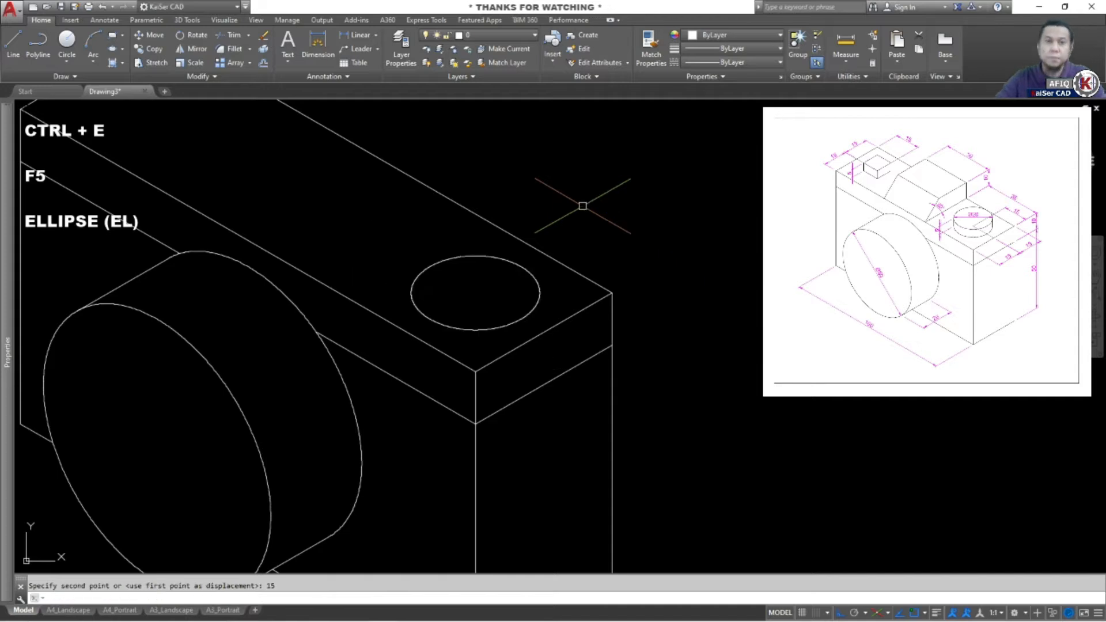
key("Escape")
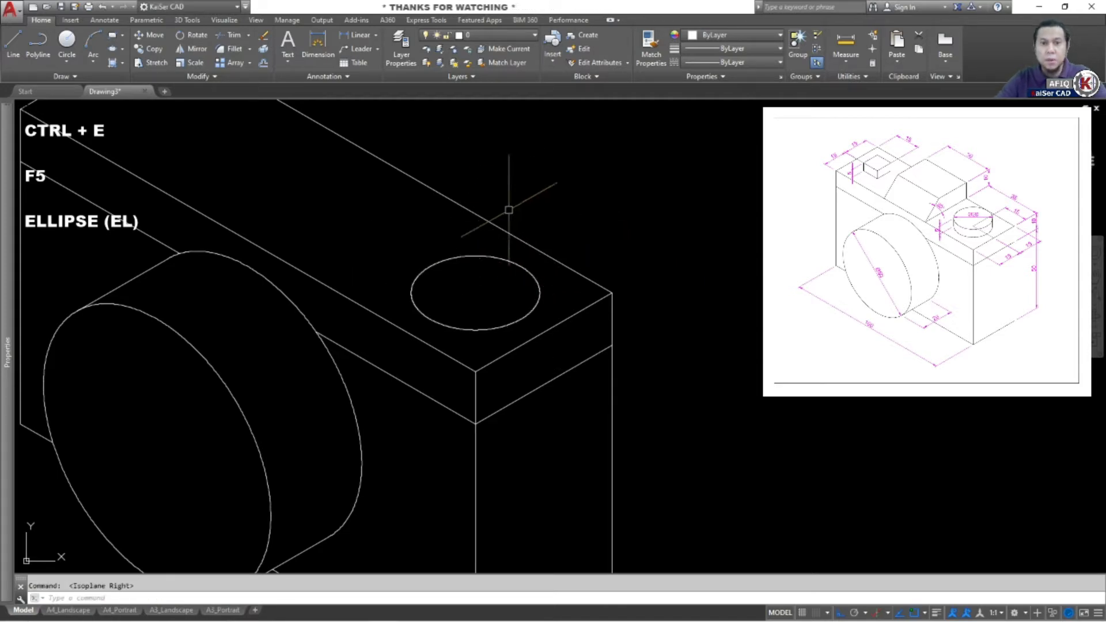
Copy the top face's isocircle 5 units straight up from its centre, with the drawing plane on isoplane Right.
type("o")
key("Return")
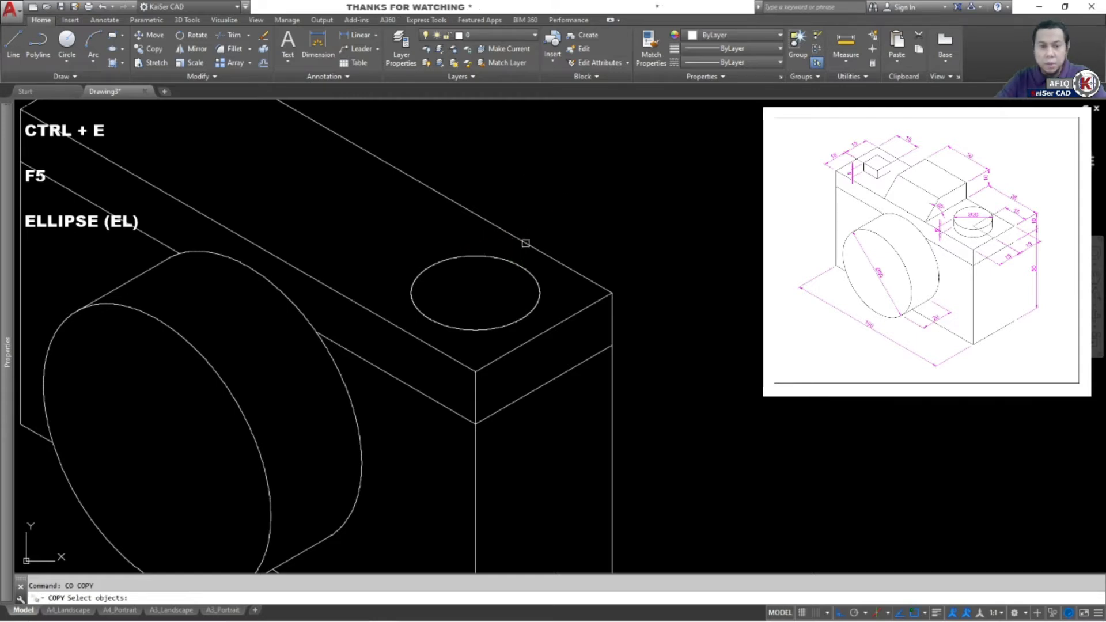
left_click(524, 262)
key("Return")
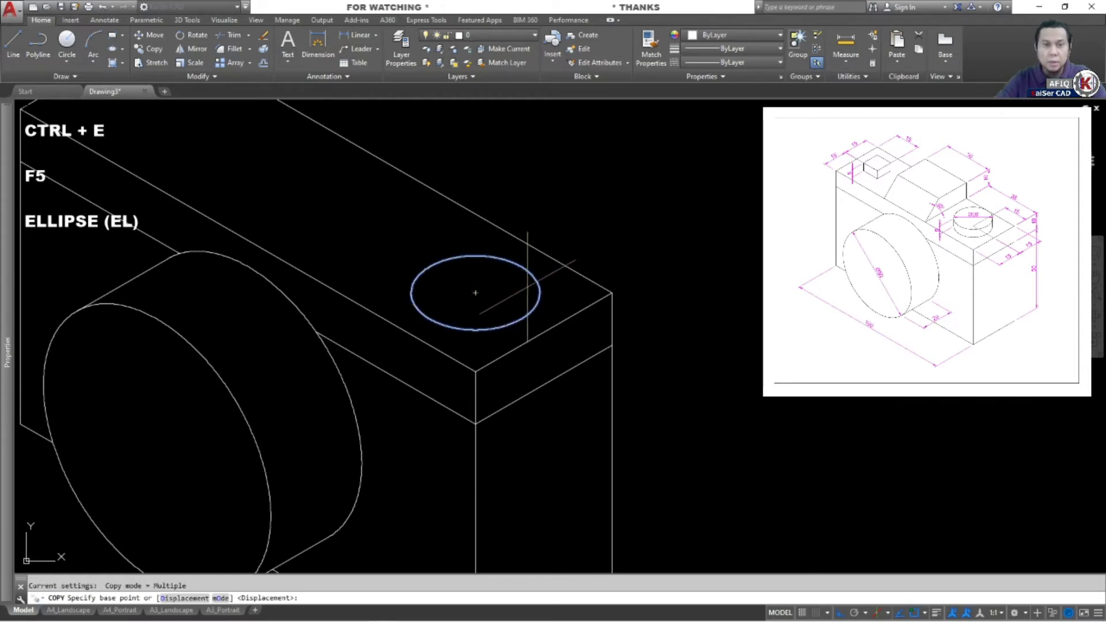
left_click(475, 292)
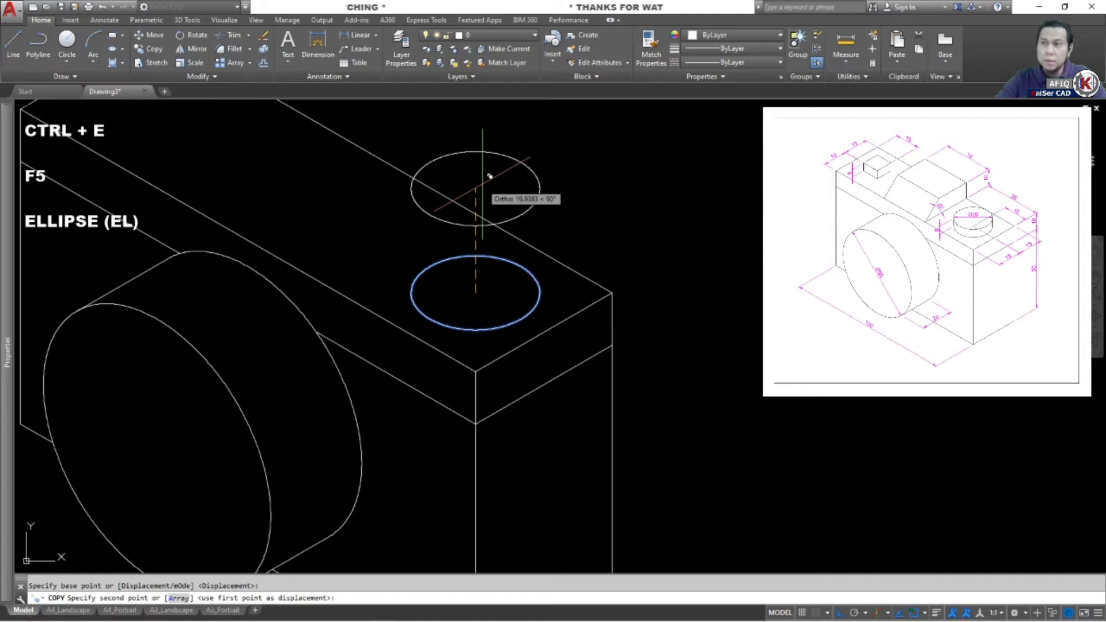
type("5")
key("Return")
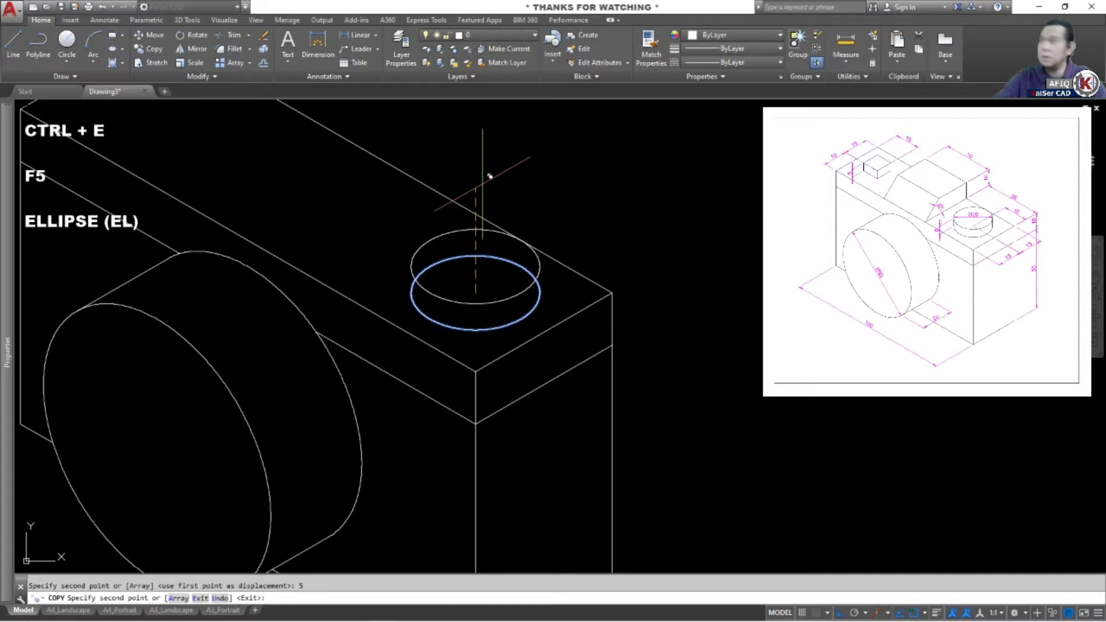
key("Escape")
Draw a line joining the right-hand quadrants of the button's upper and lower isocircles.
type("l")
key("Return")
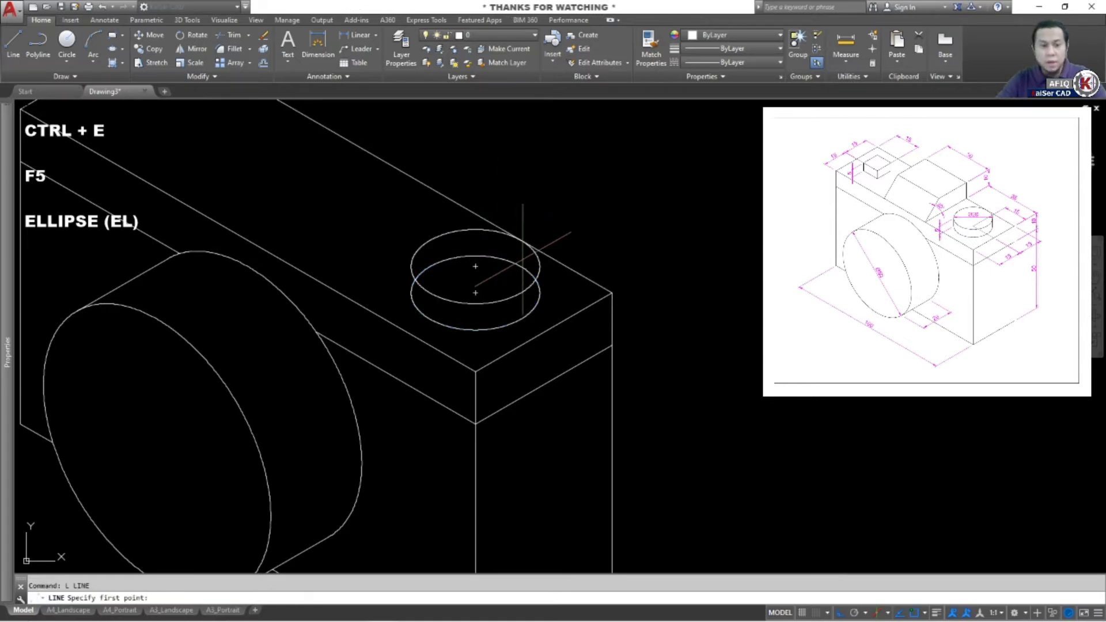
right_click(512, 257, "shift")
left_click(553, 501)
left_click(540, 266)
right_click(539, 268, "shift")
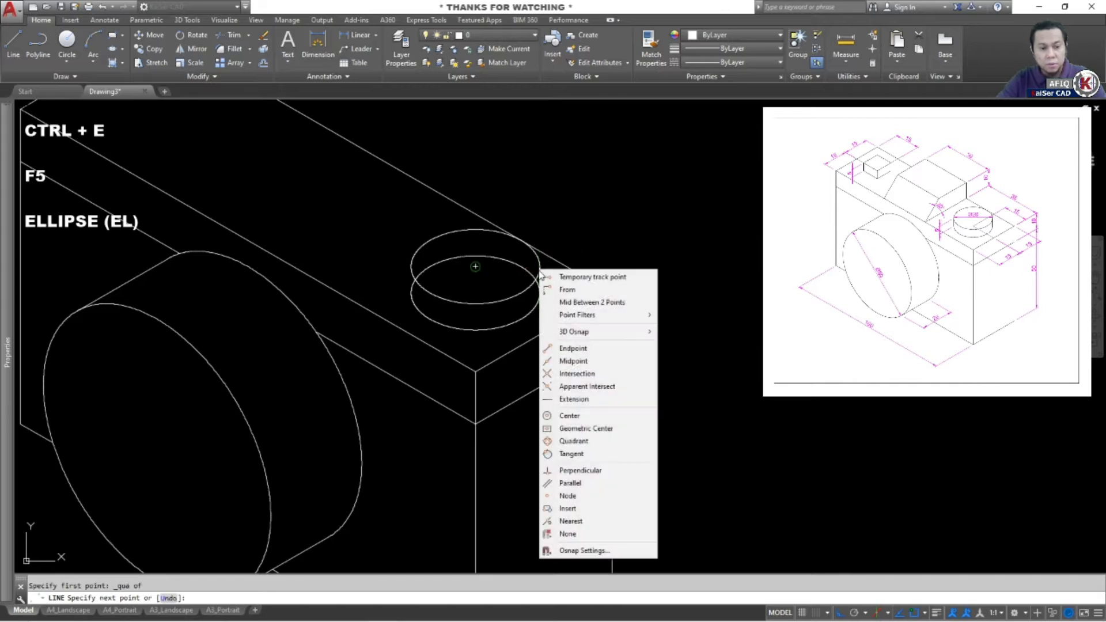
left_click(562, 441)
left_click(540, 293)
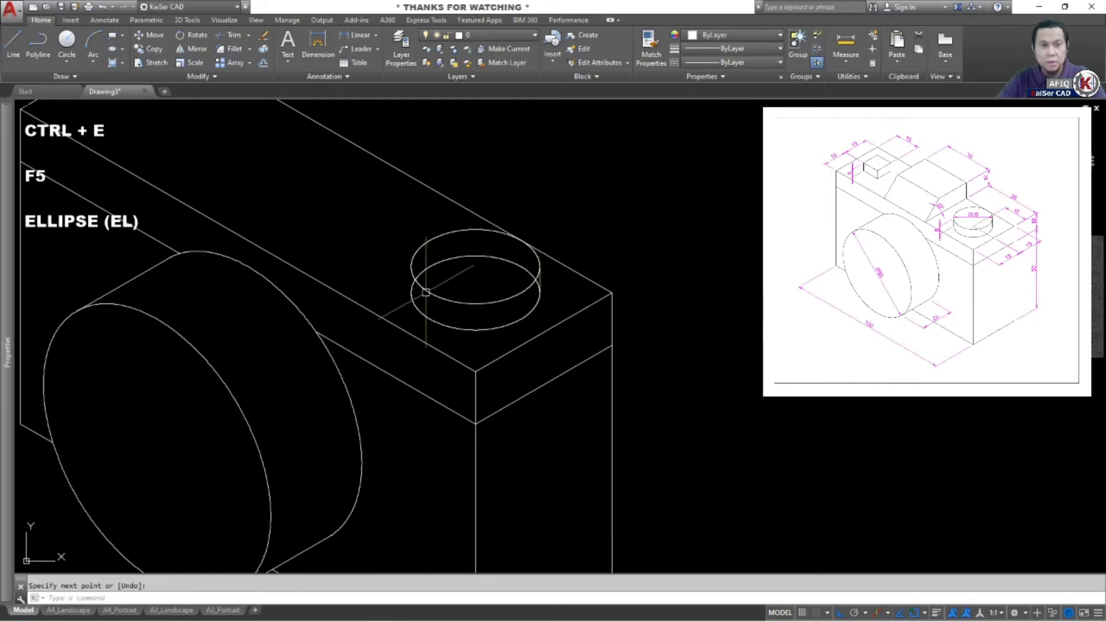
key("Return")
Draw a matching line joining the left-hand quadrants of the button's upper and lower isocircles.
type("l")
key("Return")
right_click(402, 286, "shift")
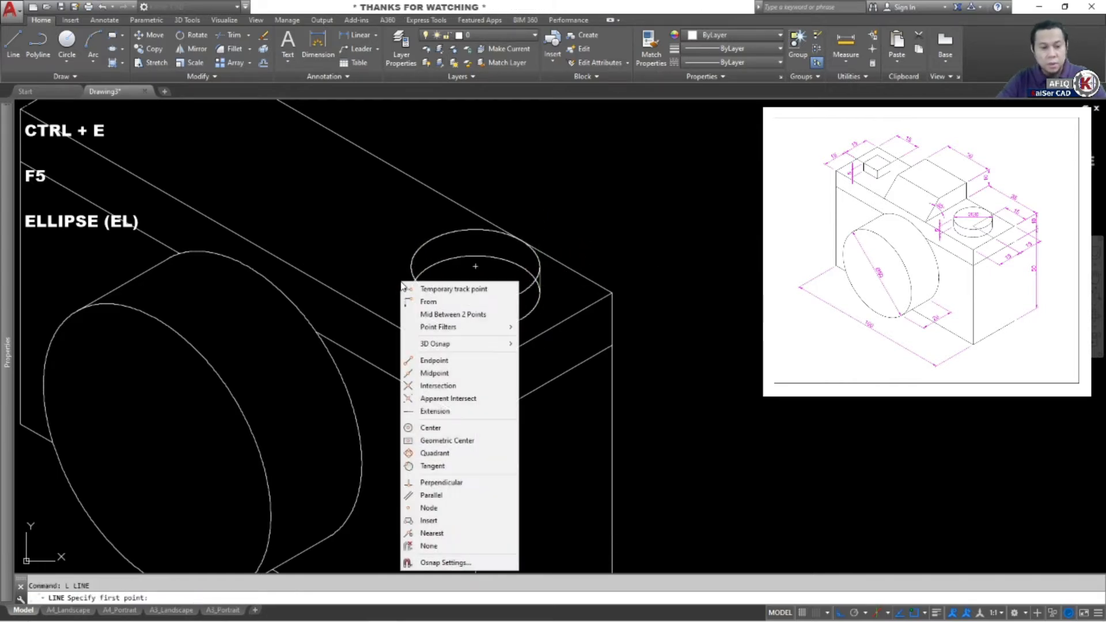
left_click(435, 452)
left_click(410, 269)
right_click(397, 282, "shift")
left_click(431, 448)
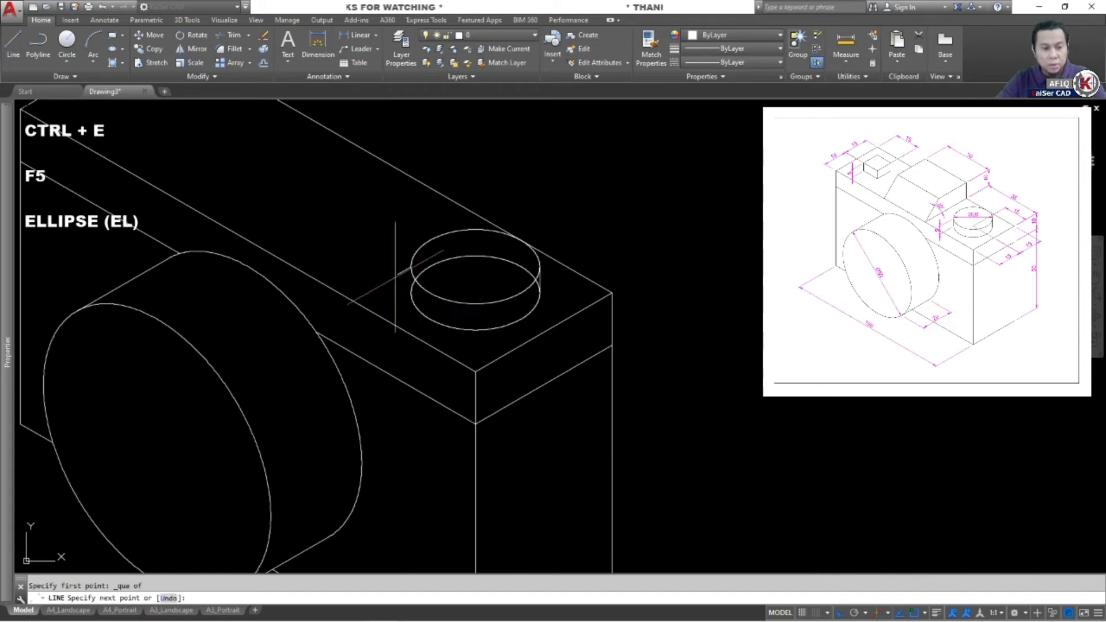
key("Escape")
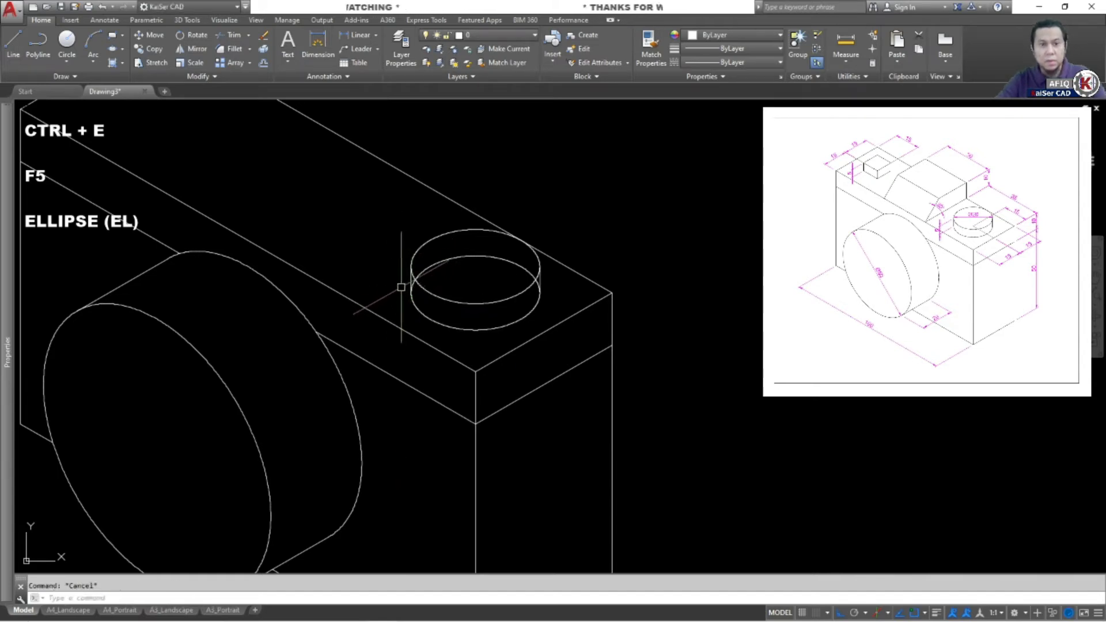
Trim away the hidden rear arc of the button's lower isocircle, using the two side lines as cutting edges.
left_click(379, 249)
left_click(567, 353)
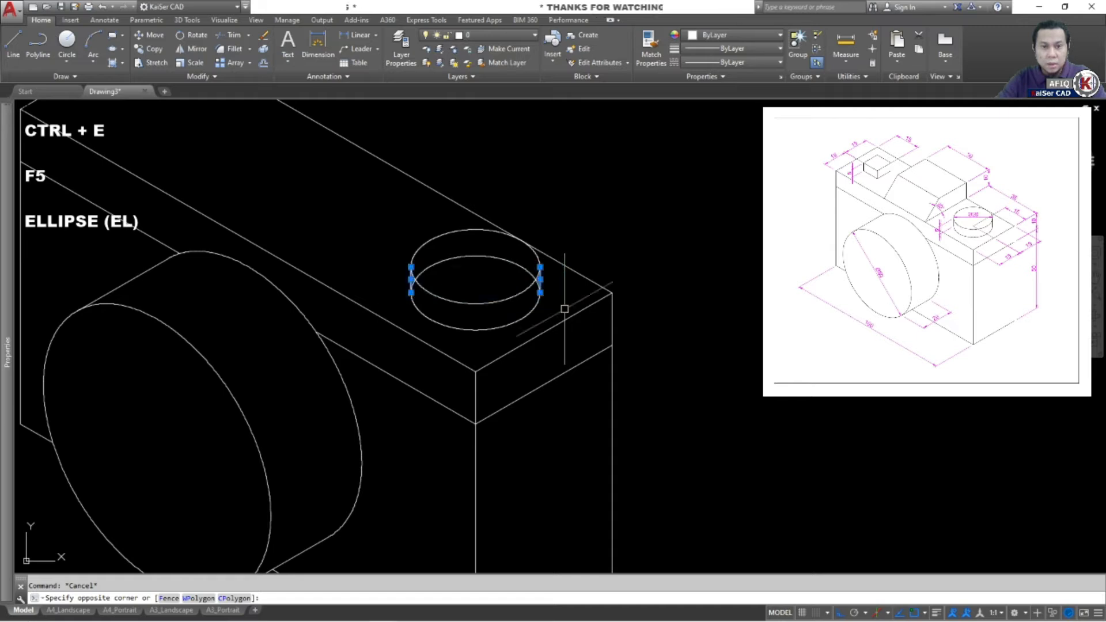
type("tr")
key("Return")
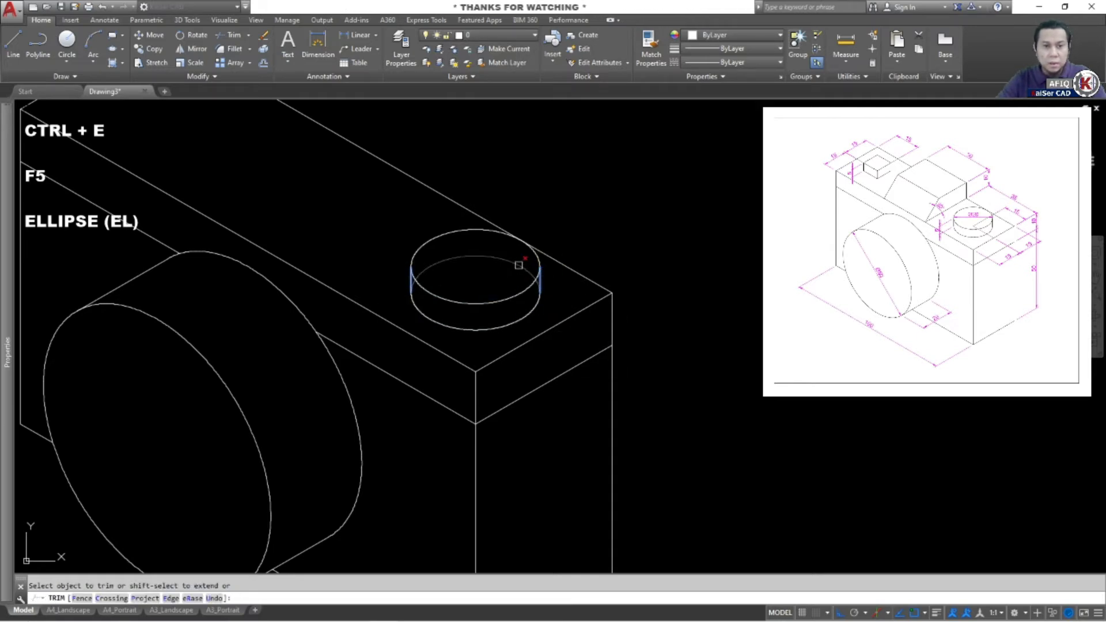
key("Return")
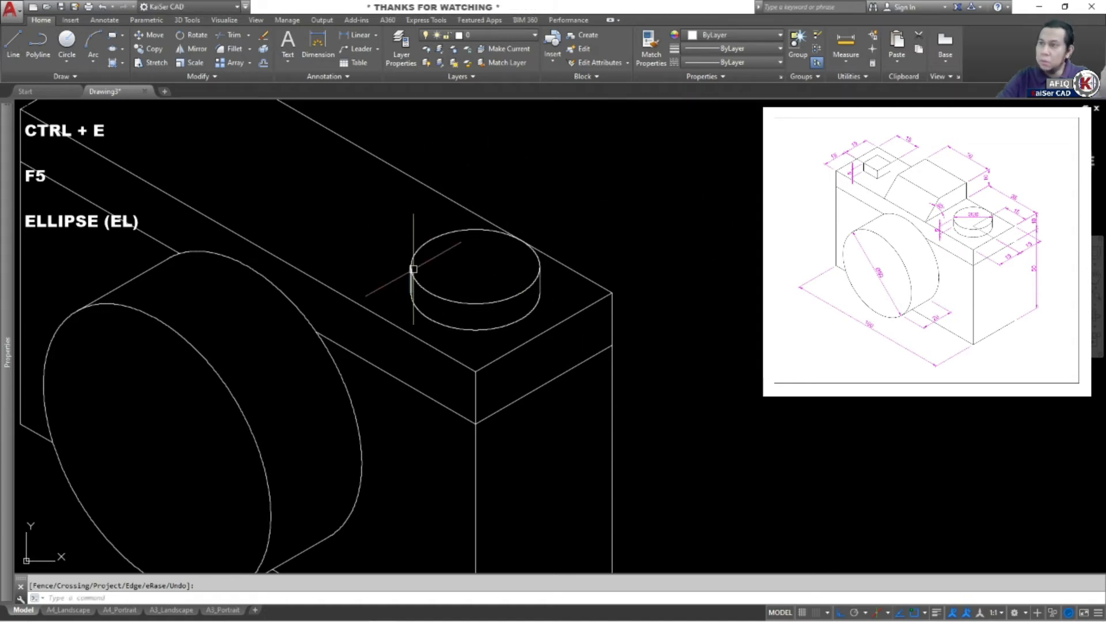
Switch the drawing plane to isoplane Top for work at the top face's far end.
scroll(452, 277, "down", 3)
scroll(479, 274, "up", 1)
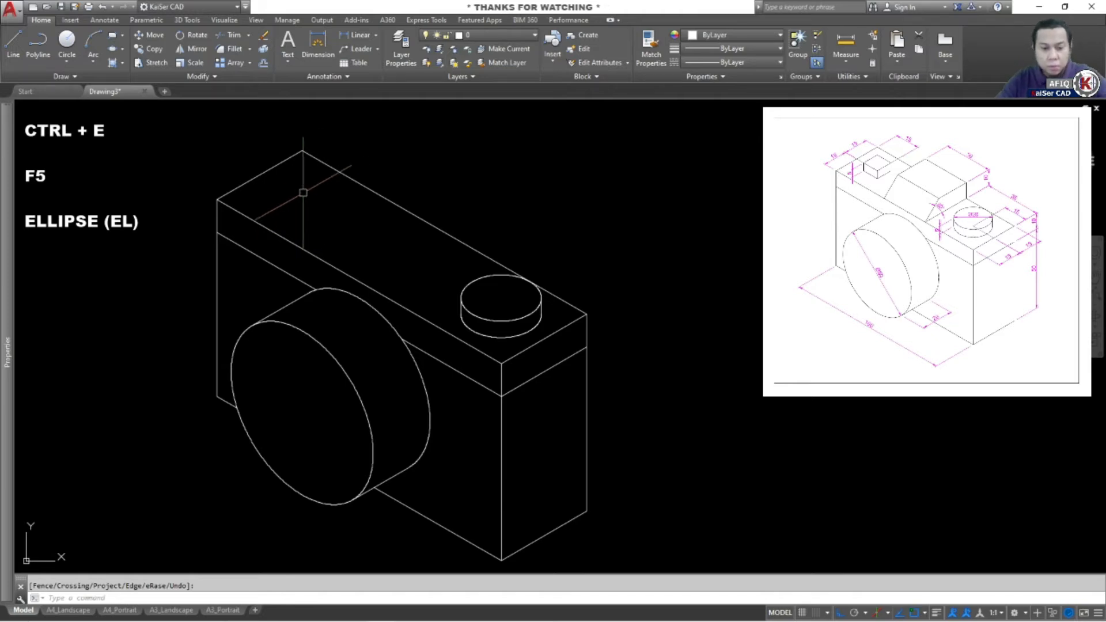
key("F5")
key("F5")
scroll(314, 193, "up", 5)
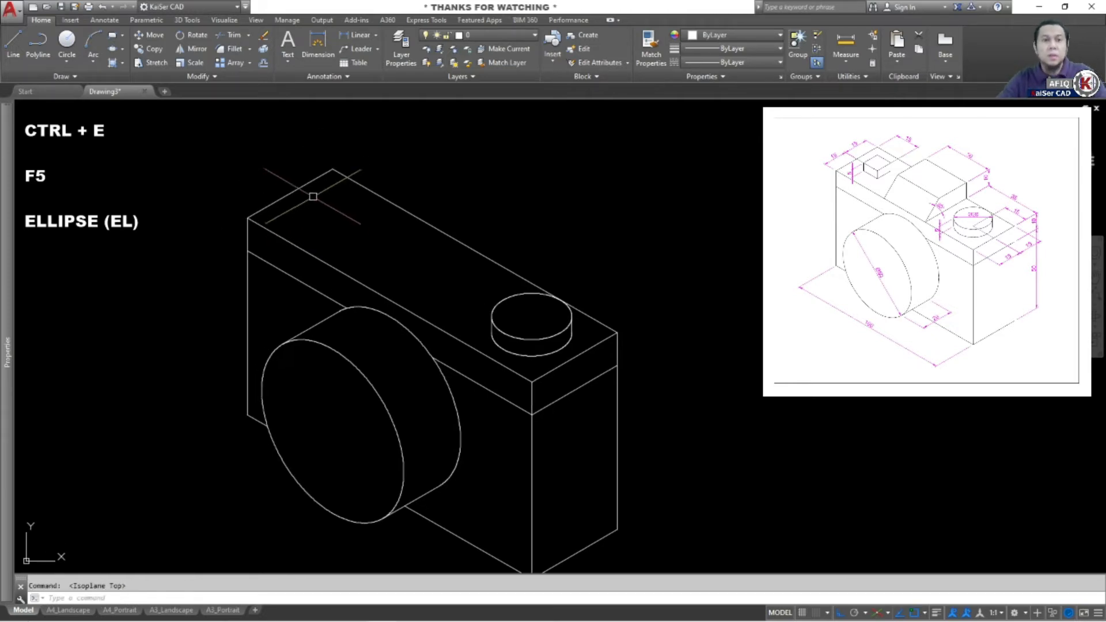
scroll(331, 246, "down", 2)
middle_click_drag(332, 246, 360, 183)
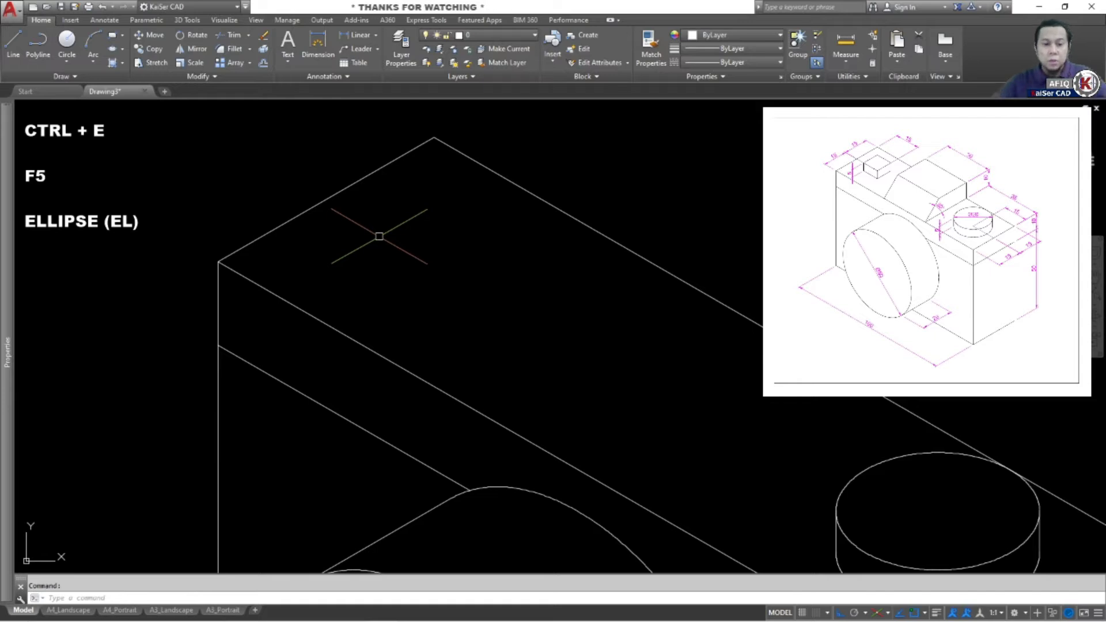
Try offsetting the top face's rear long edge 15 units inward.
type("o")
key("Return")
type("15")
key("Return")
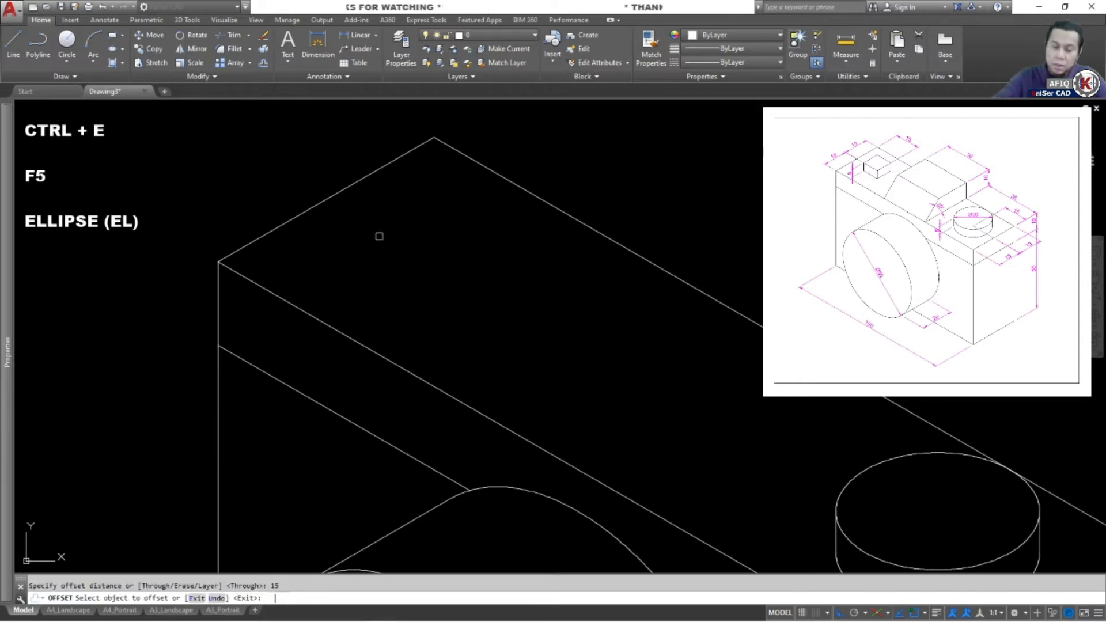
left_click(478, 164)
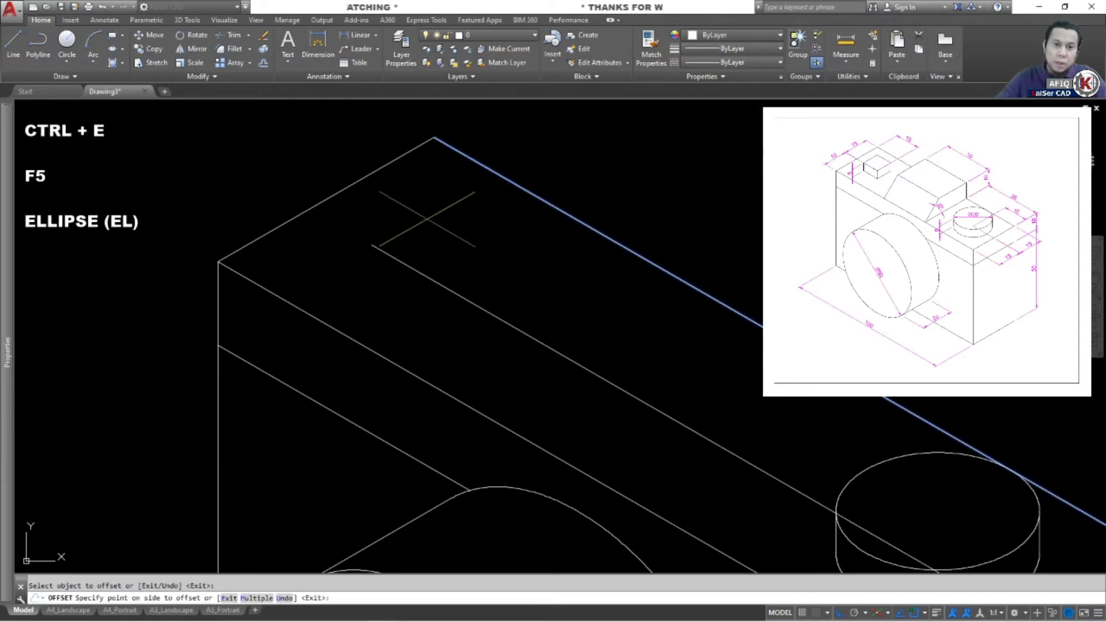
left_click(395, 252)
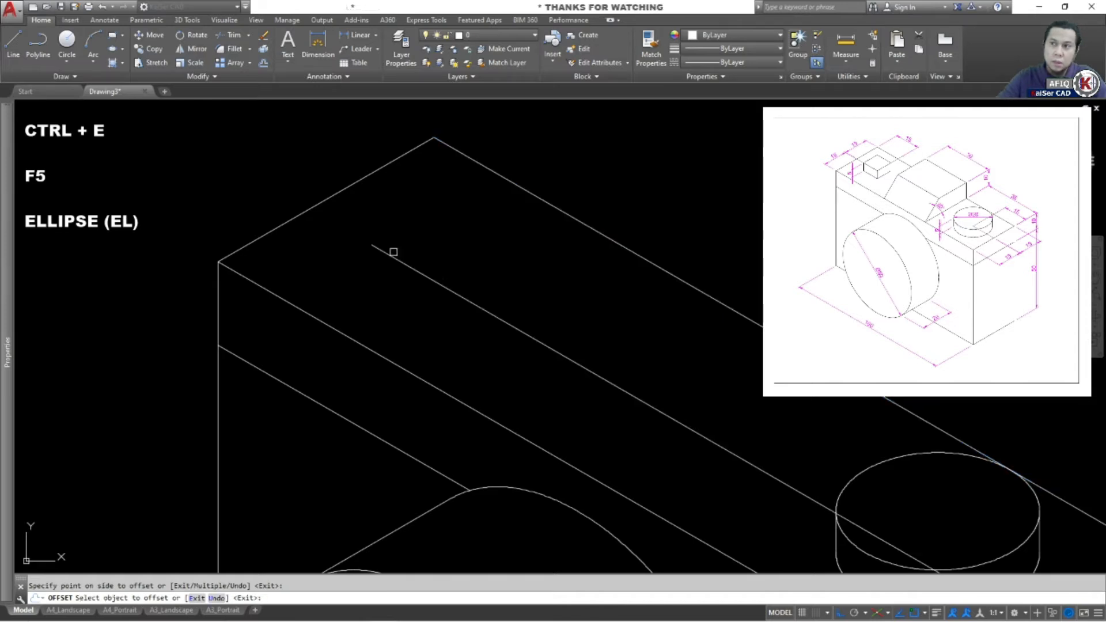
key("Escape")
Stretch the offset line's free end beyond the far short edge and compare the crossing with that edge's midpoint.
scroll(389, 254, "up", 5)
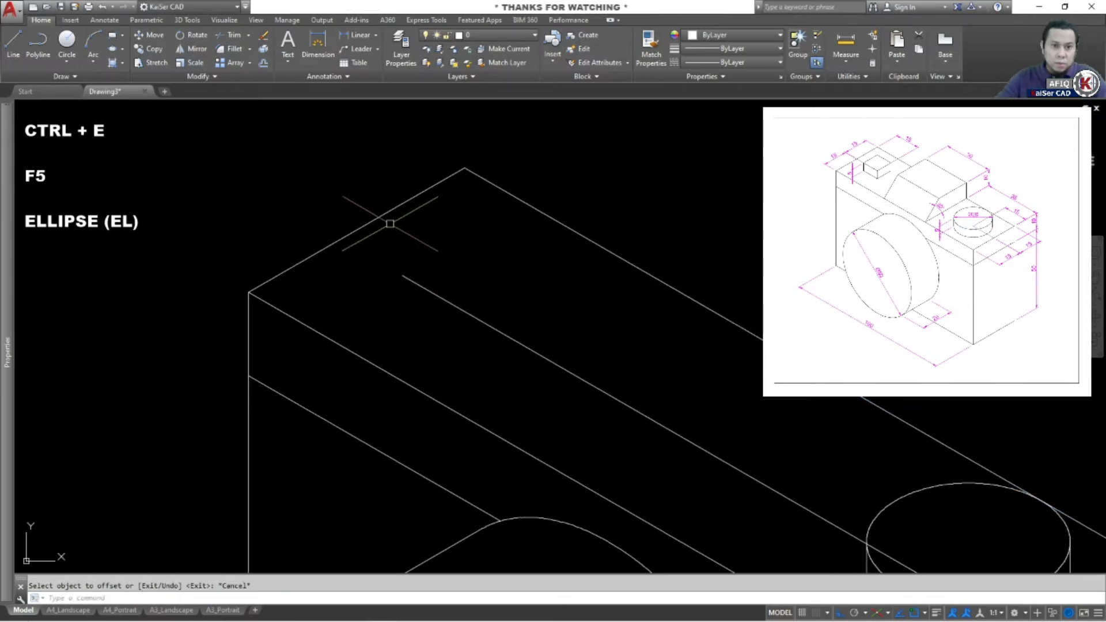
left_click(357, 206)
left_click(327, 206)
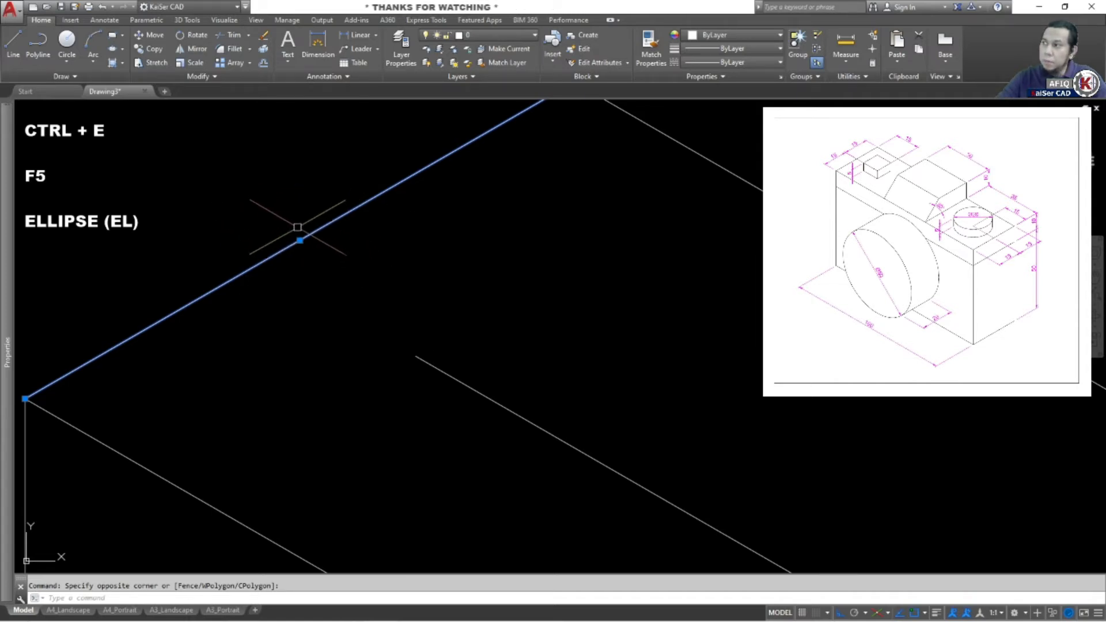
key("Escape")
left_click(419, 358)
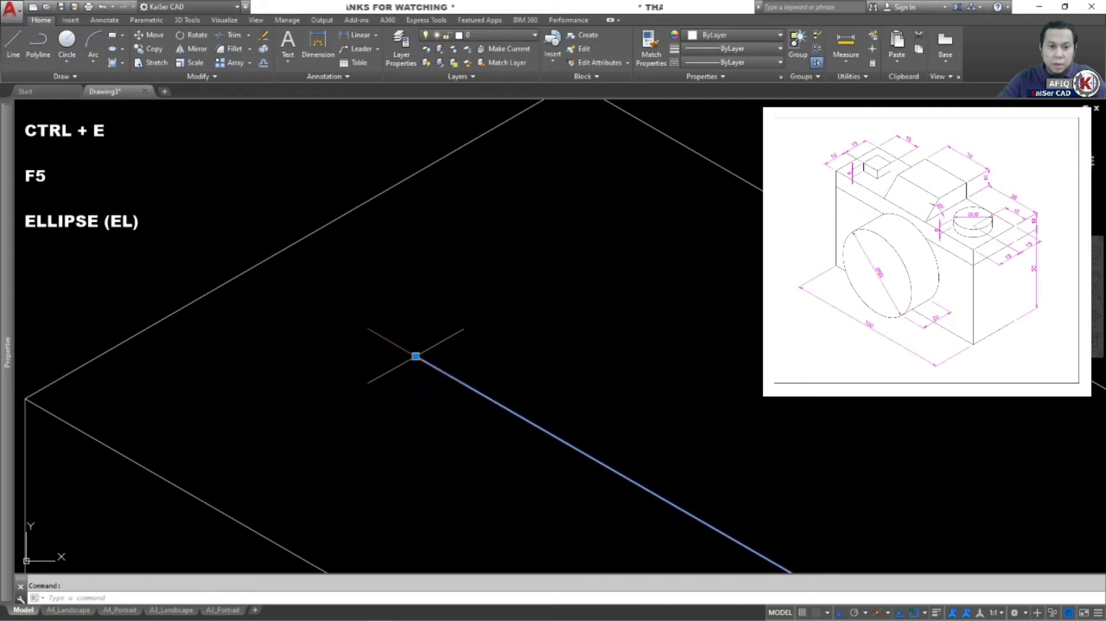
mouse_move(416, 357)
left_click(452, 376)
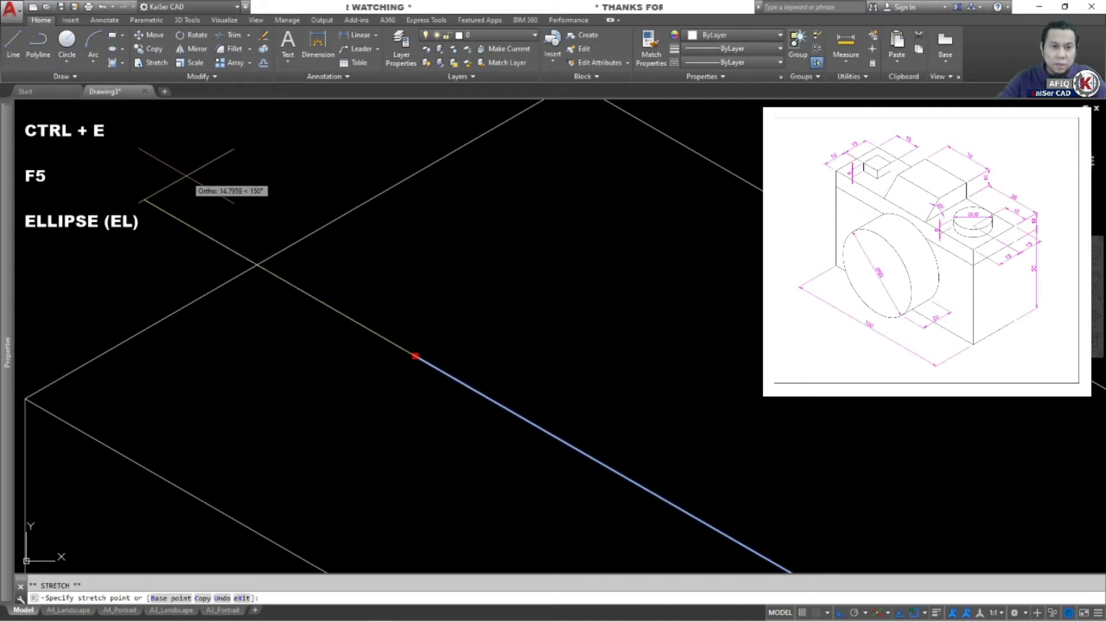
left_click(144, 200)
key("Escape")
left_click(302, 239)
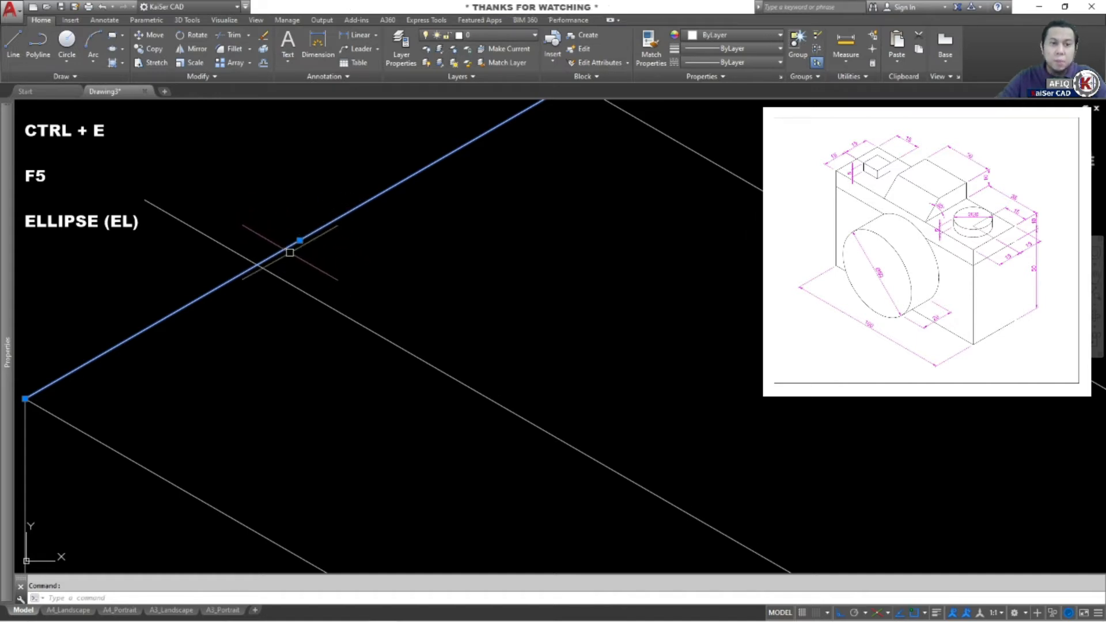
scroll(327, 225, "down", 4)
key("Escape")
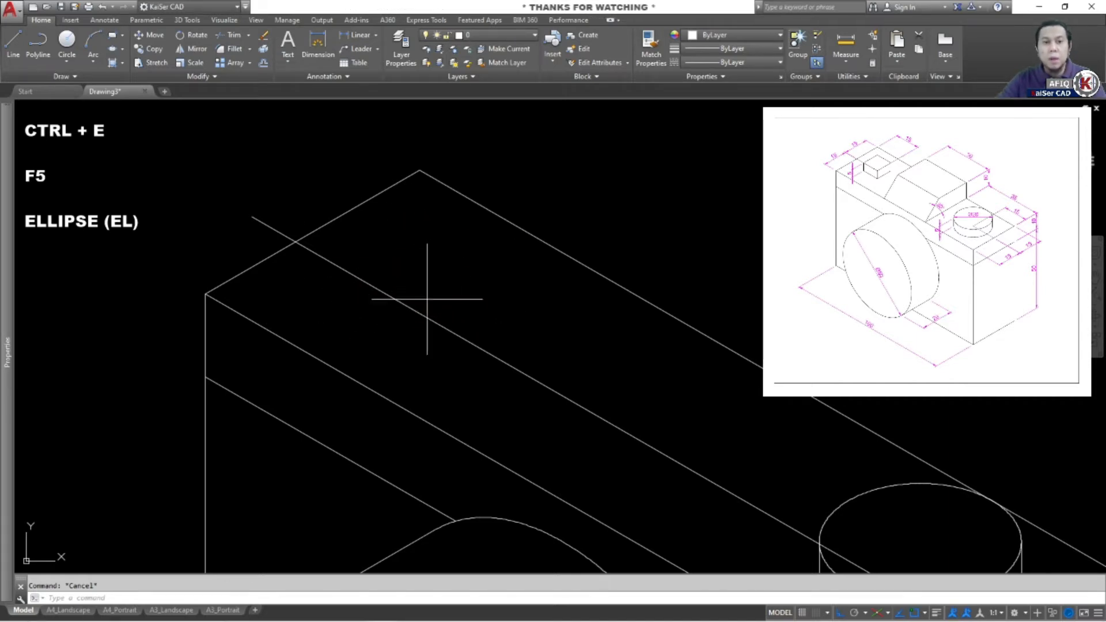
Erase the stretched offset line from the top face.
left_click(415, 311)
left_click(394, 329)
key("Delete")
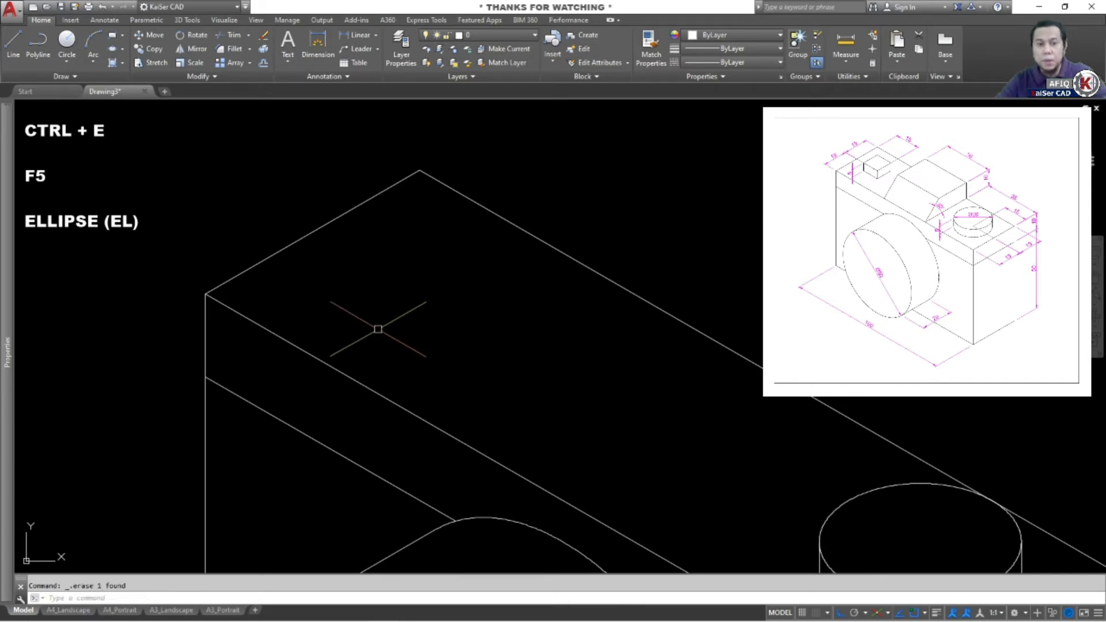
Copy the top face's rear long edge 15 units across the face, parallel to the short edges.
type("co")
key("Return")
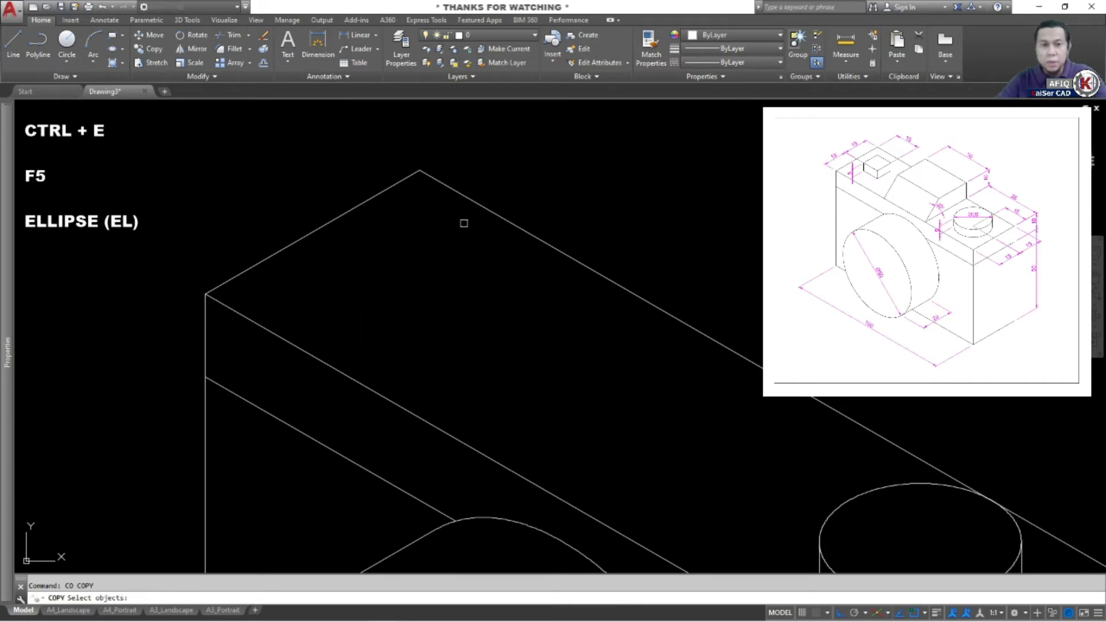
left_click(473, 203)
key("Return")
left_click(468, 217)
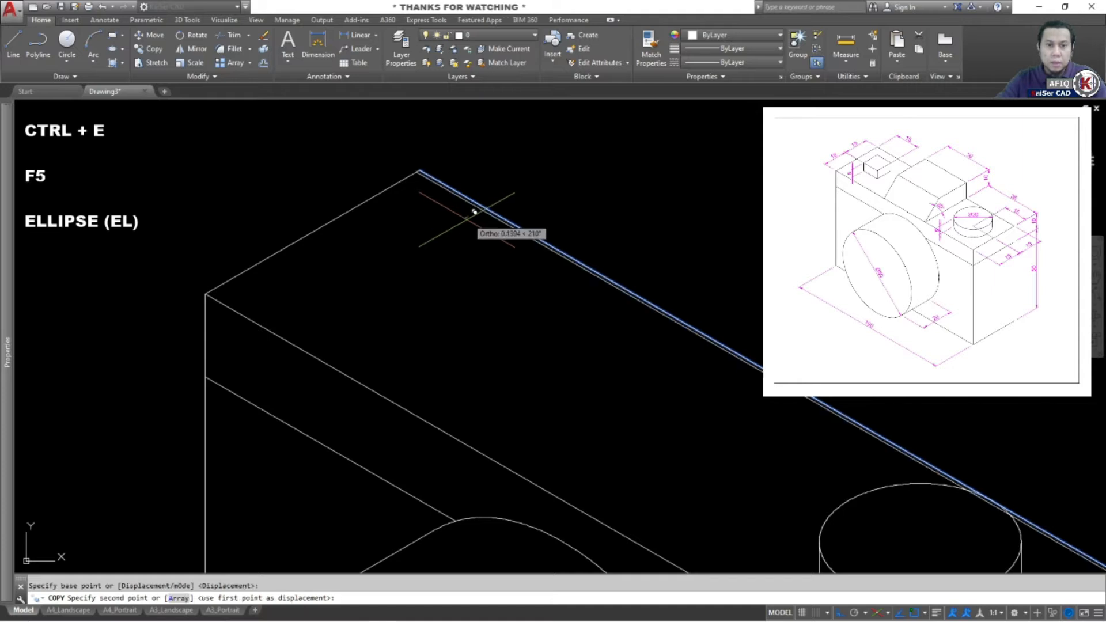
type("15")
key("Return")
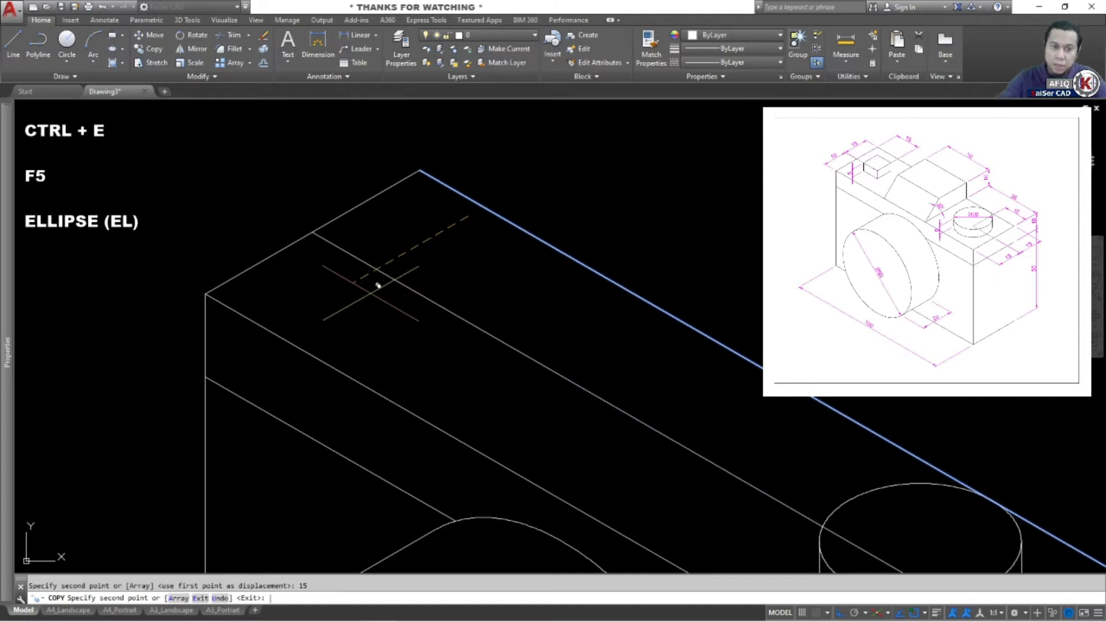
key("Escape")
Check whether the copied long line starts at the midpoint of the top face's far short edge.
scroll(313, 217, "up", 5)
left_click(349, 246)
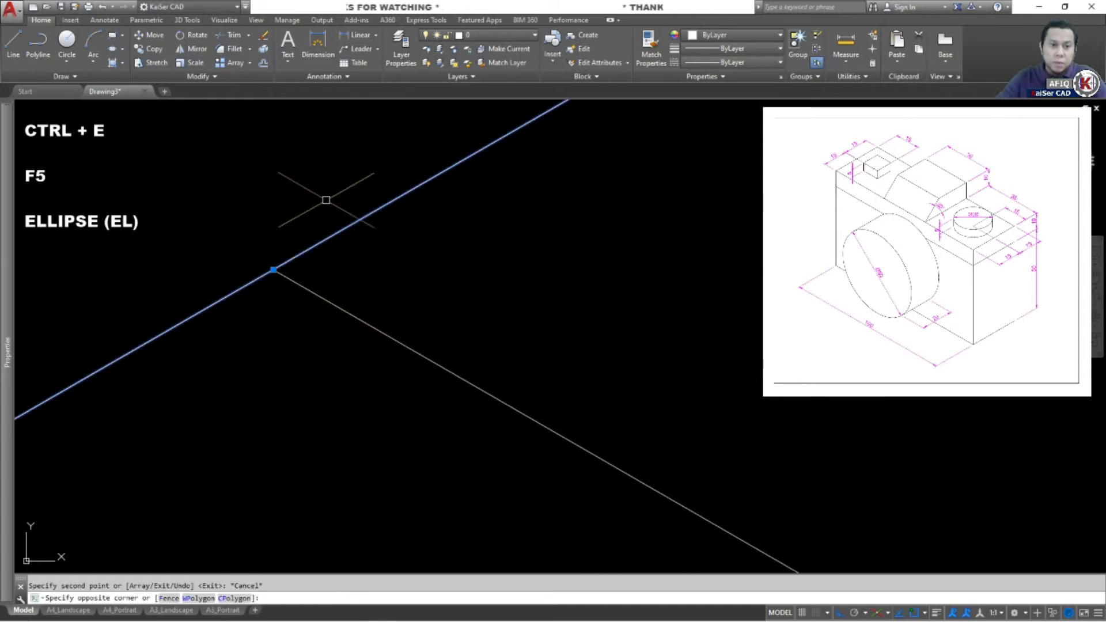
left_click(323, 197)
left_click(322, 287)
left_click(314, 301)
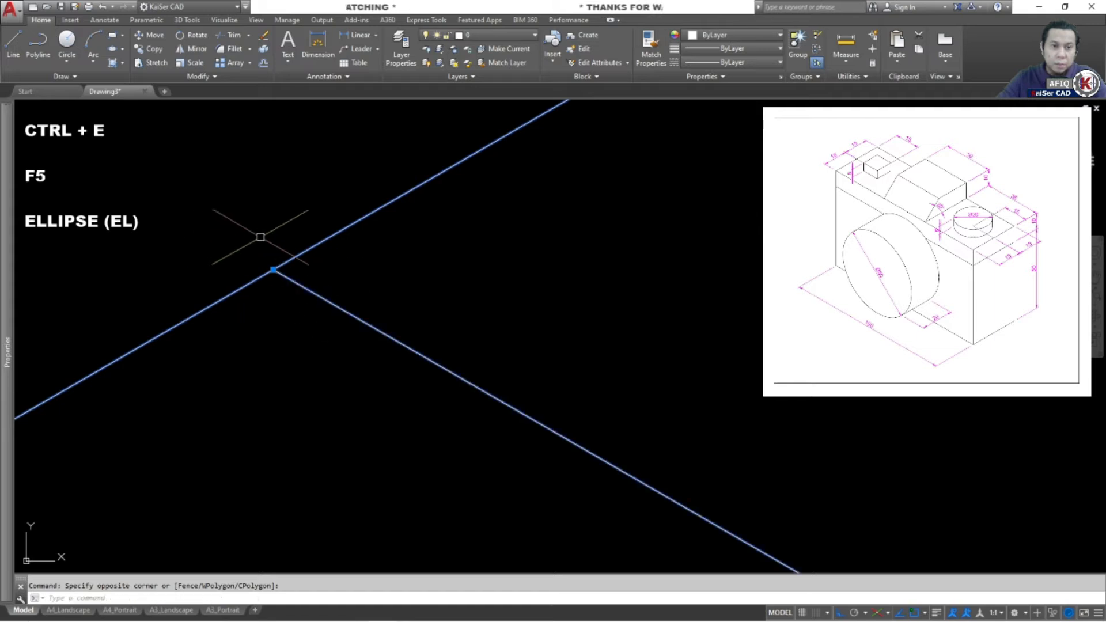
key("Escape")
scroll(271, 306, "down", 5)
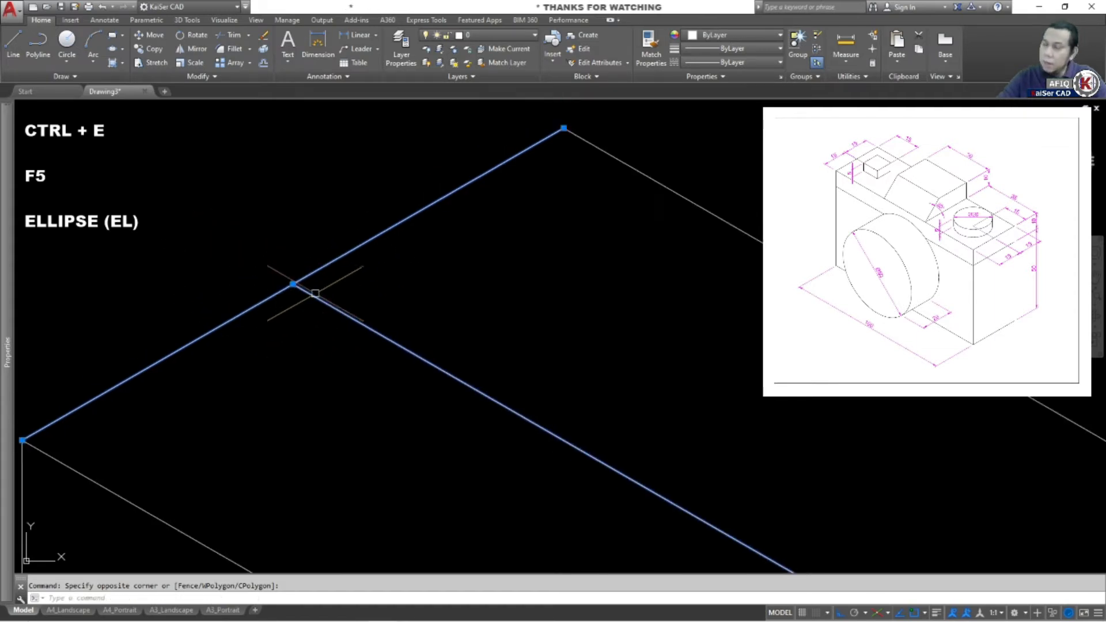
scroll(388, 290, "up", 6)
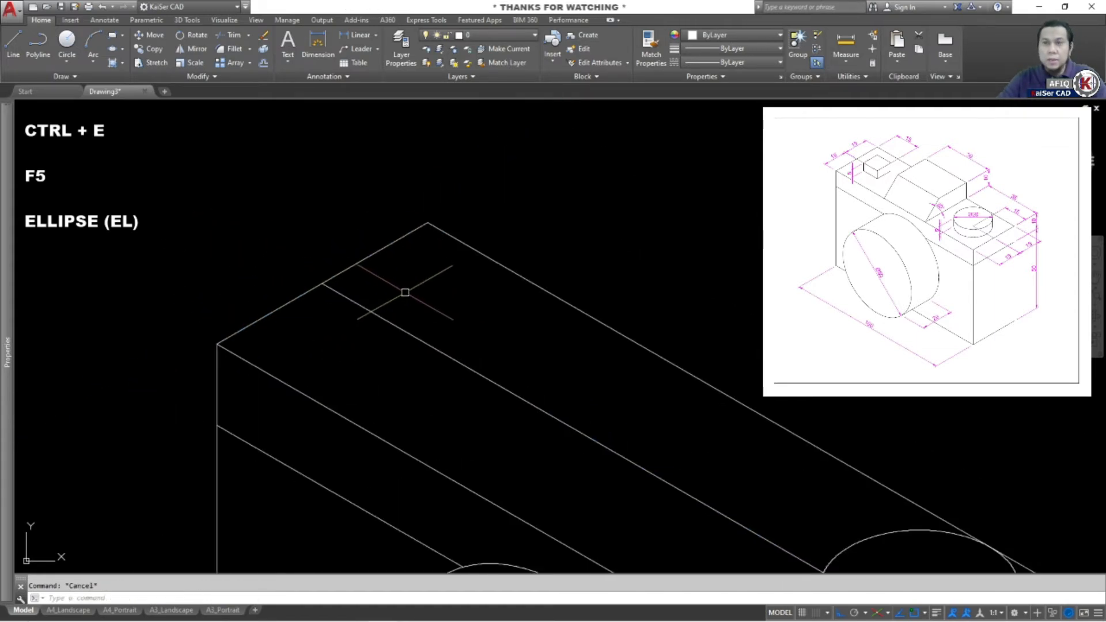
scroll(366, 281, "down", 4)
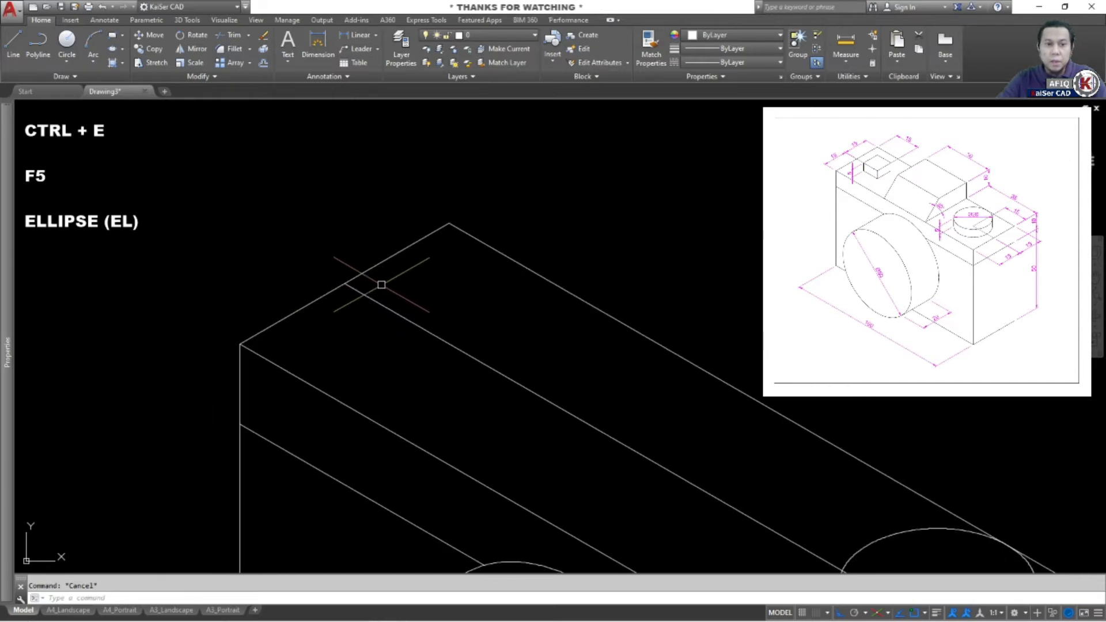
Copy the top face's far short edge 15 units inward along the body's long direction.
key("BackSpace")
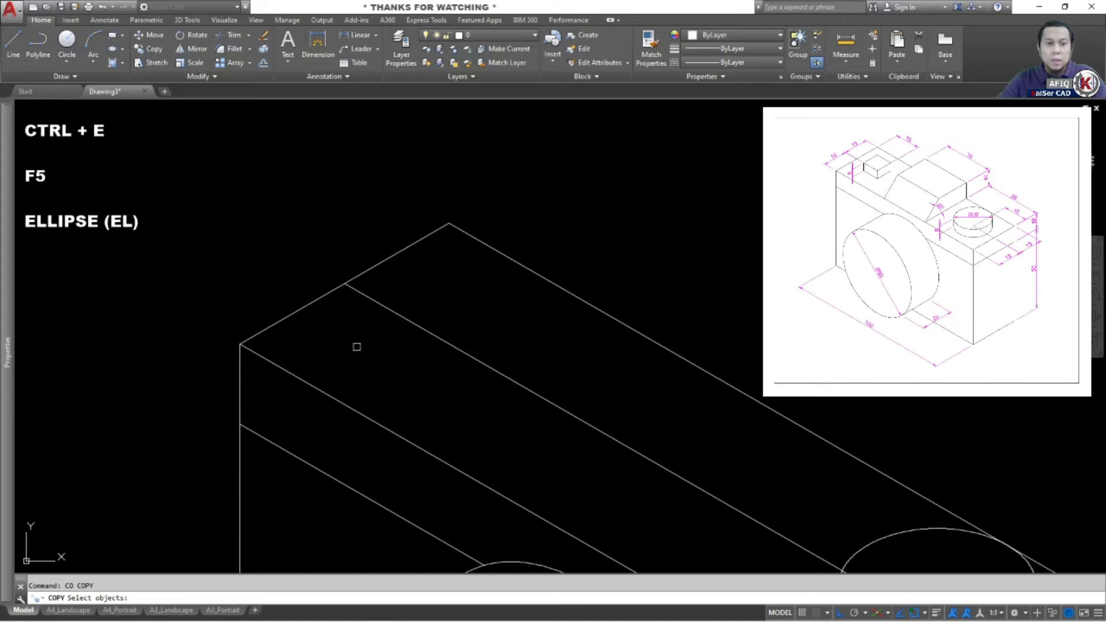
key("Escape")
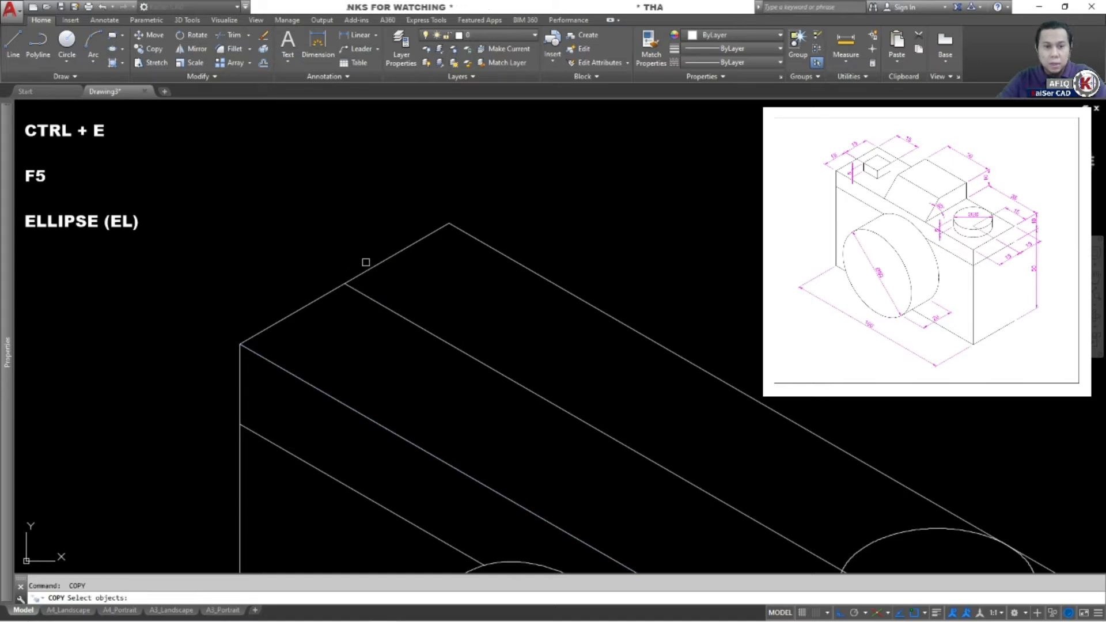
left_click(367, 267)
key("Return")
left_click(391, 272)
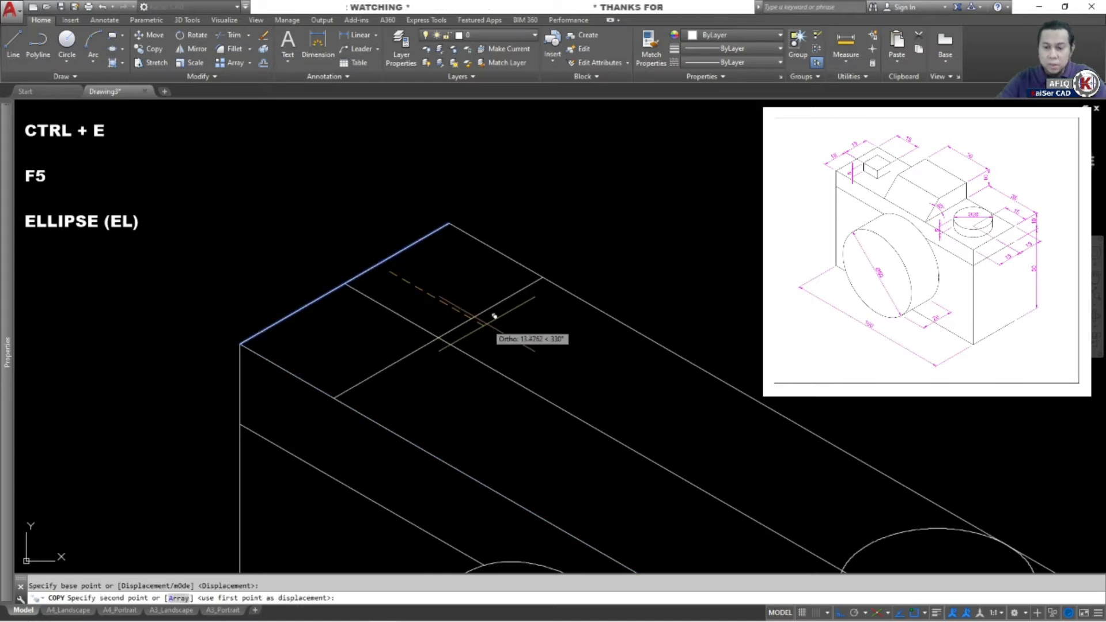
left_click(495, 315)
key("Escape")
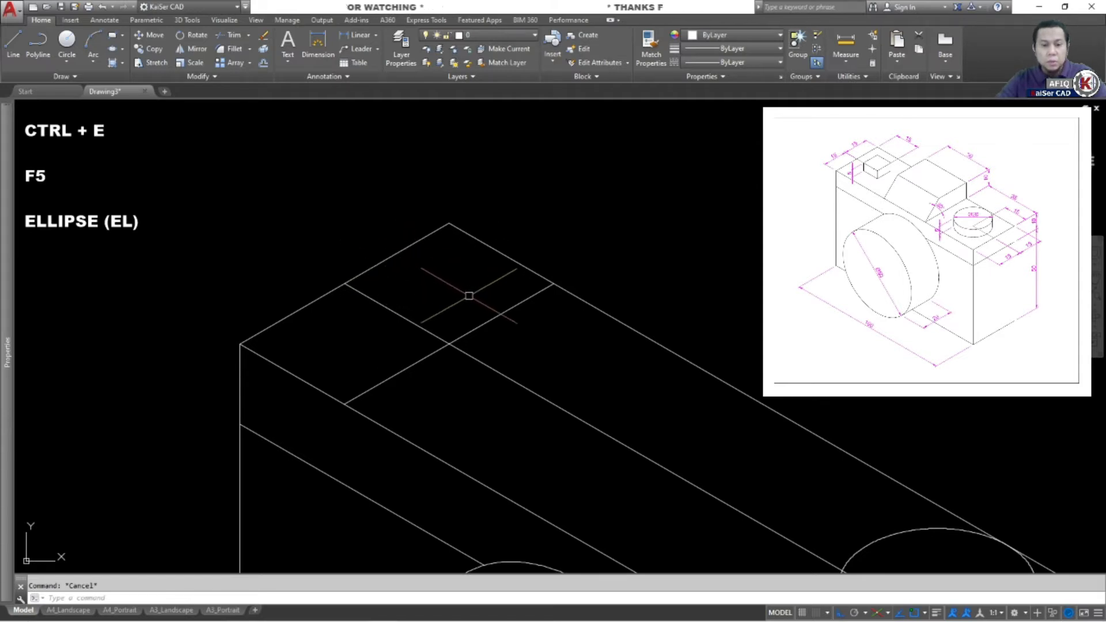
type("o")
key("Return")
left_click(491, 316)
key("Return")
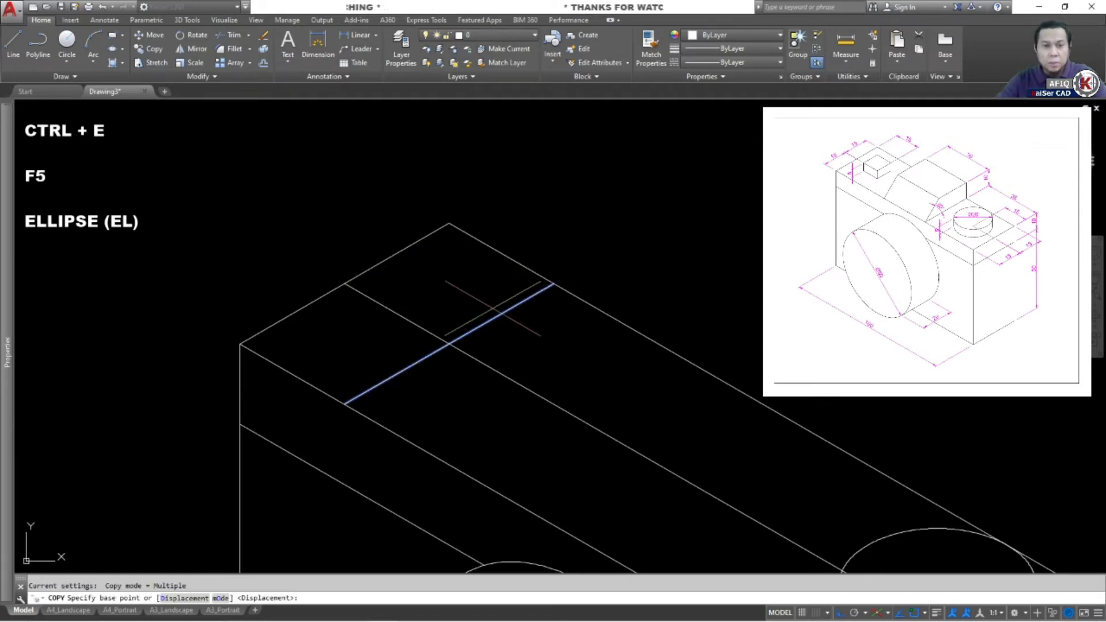
left_click(506, 310)
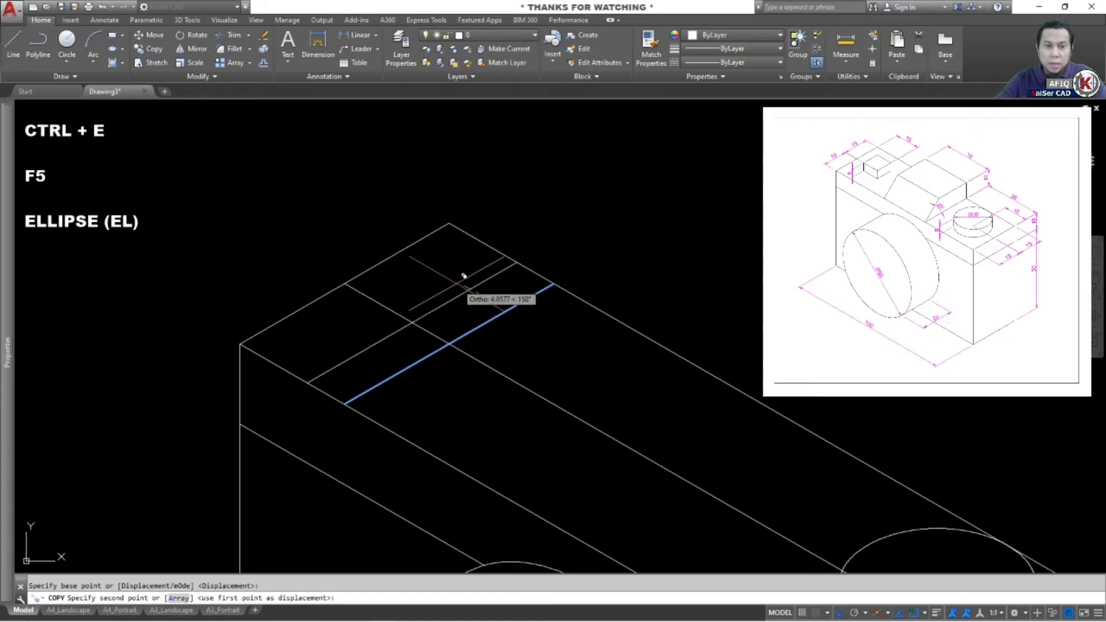
key("Escape")
key("Escape")
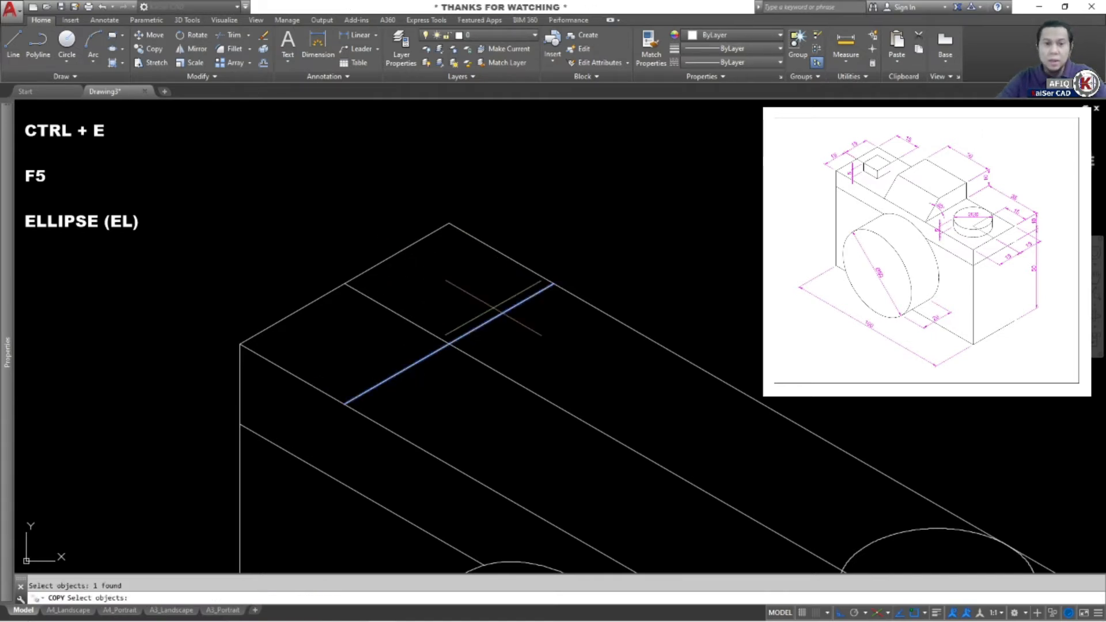
Copy the inner short line 10 units toward the top face's far short edge.
key("Return")
left_click(501, 294)
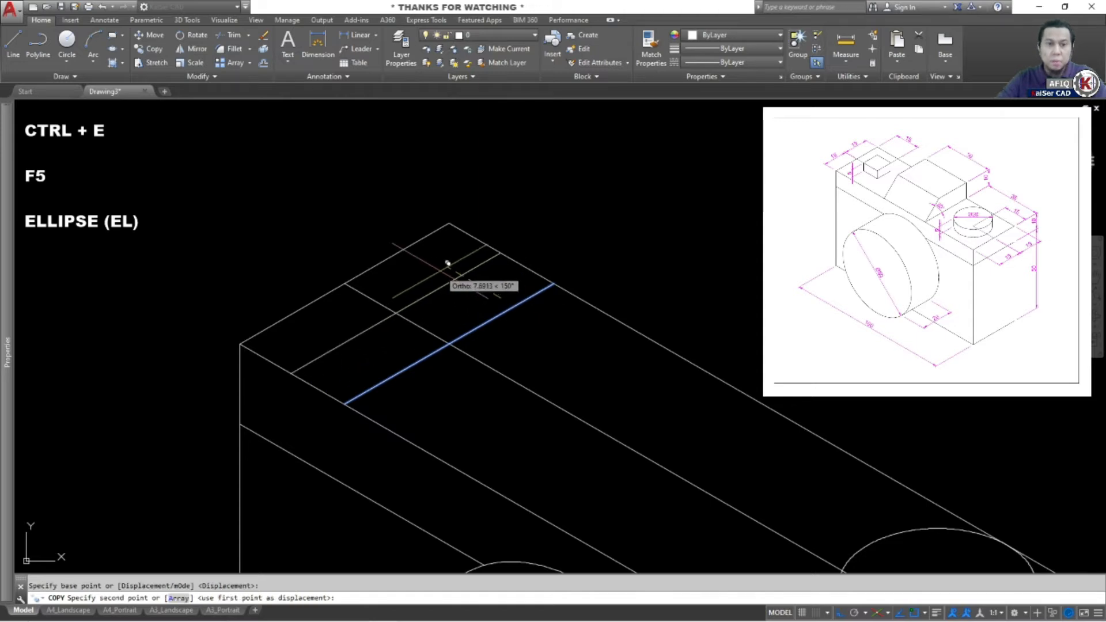
type("1")
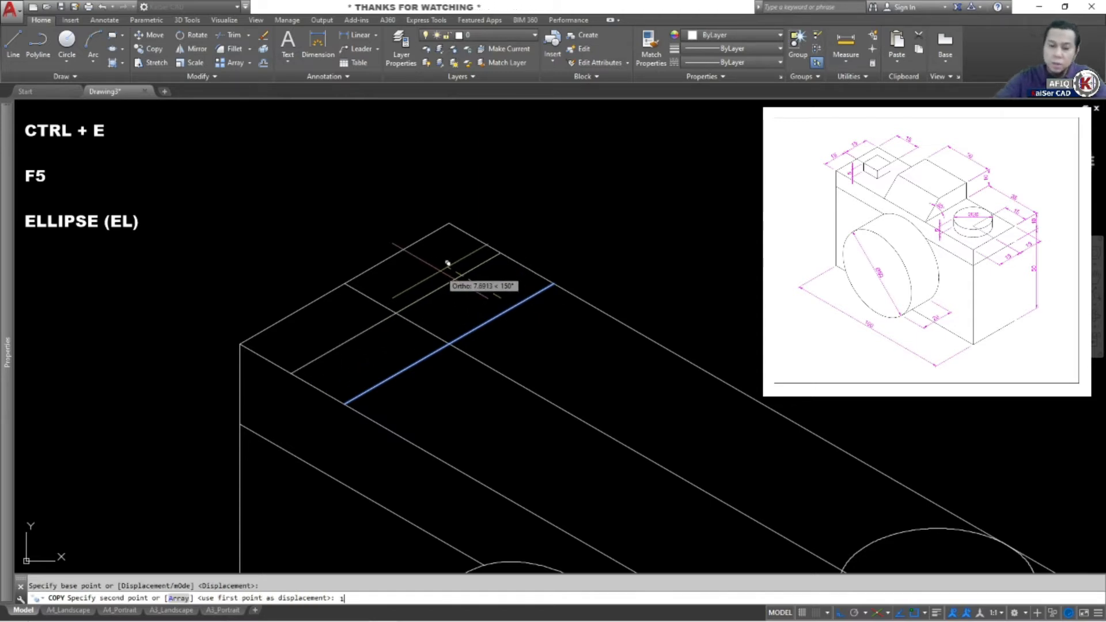
type("0")
key("Return")
key("Escape")
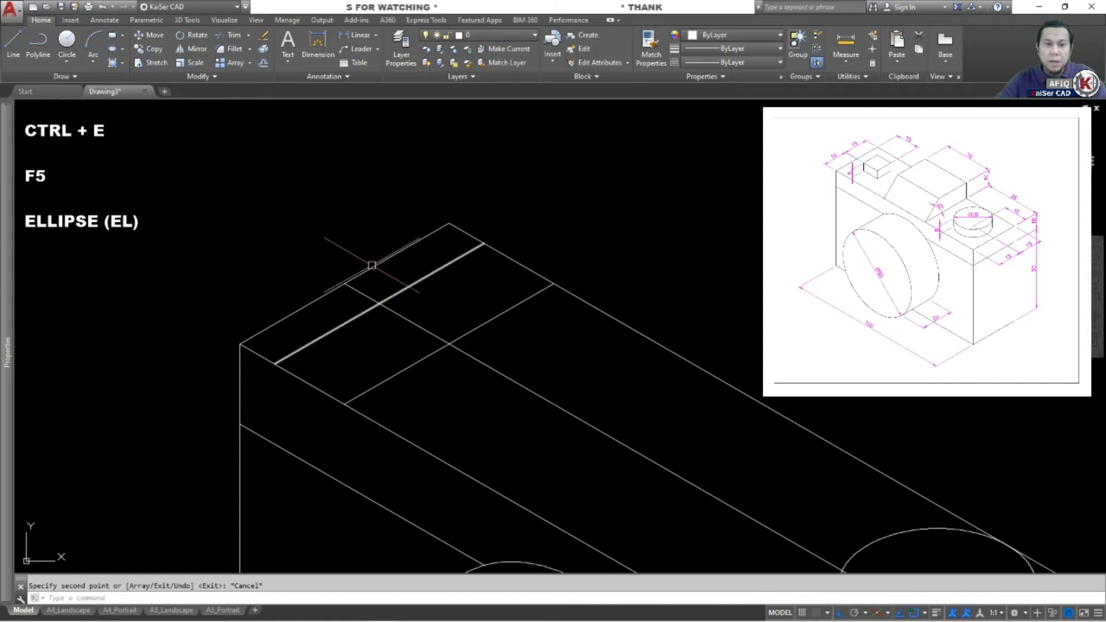
Copy the middle long line 10 units across the top face toward its rear long edge.
key("Return")
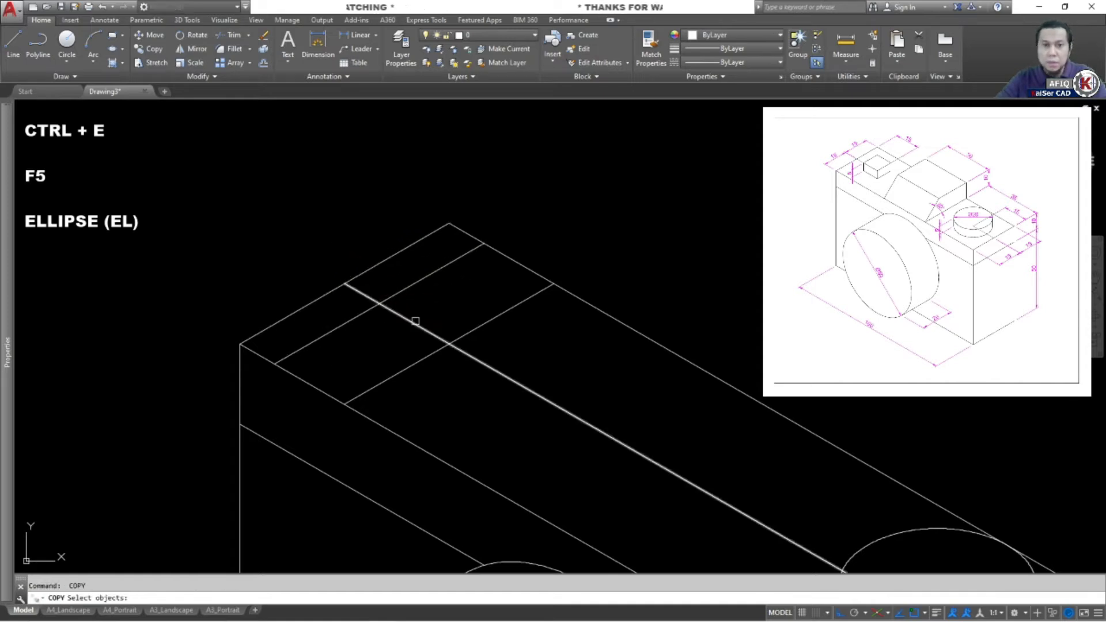
left_click(414, 321)
key("Return")
left_click(406, 321)
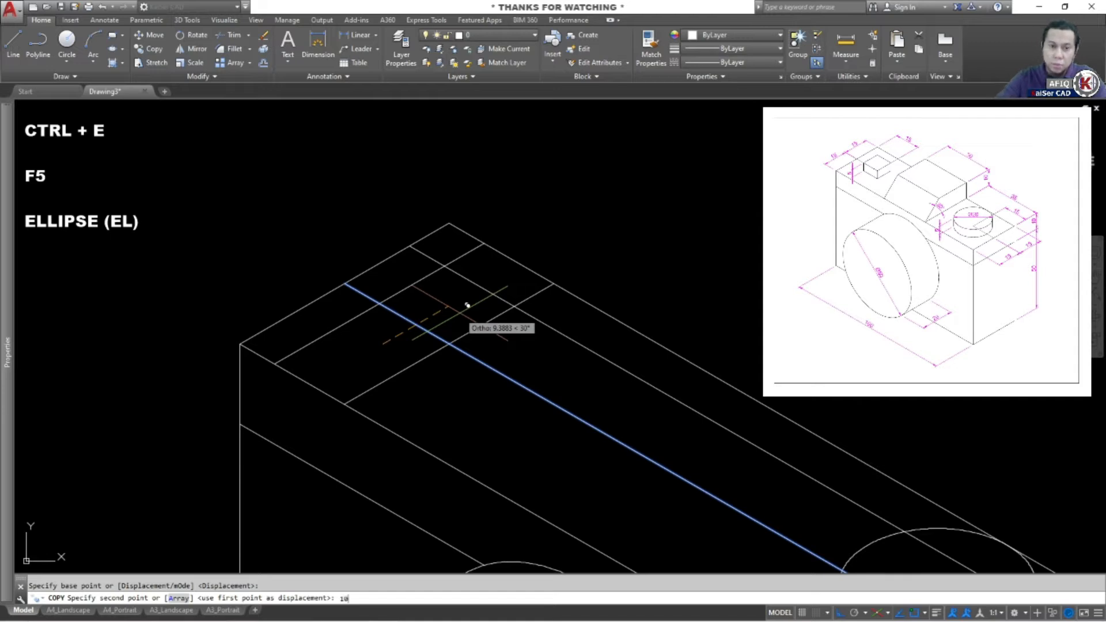
type("10")
key("Return")
key("Escape")
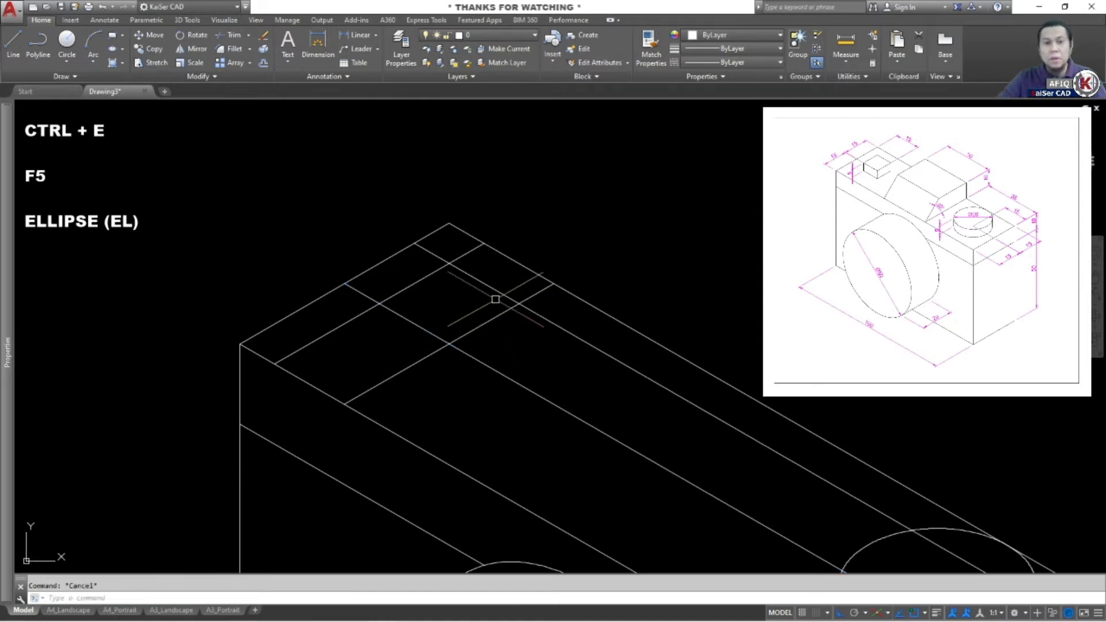
Trim the ends of the two newly copied lines that extend past the small square's rear corner.
middle_click_drag(506, 291, 541, 298)
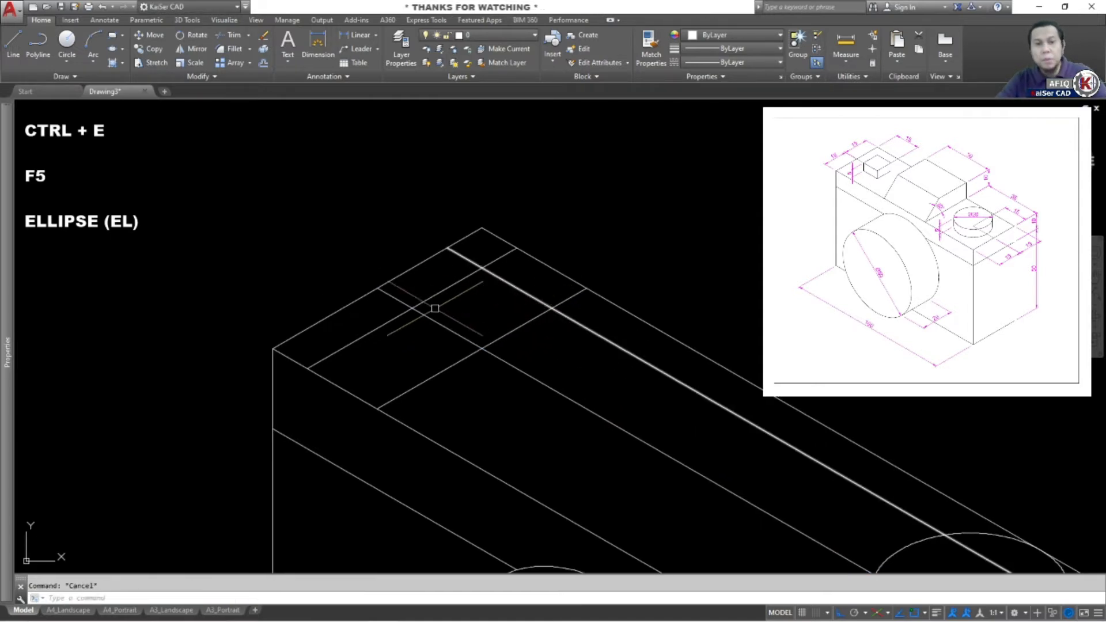
scroll(499, 291, "up", 3)
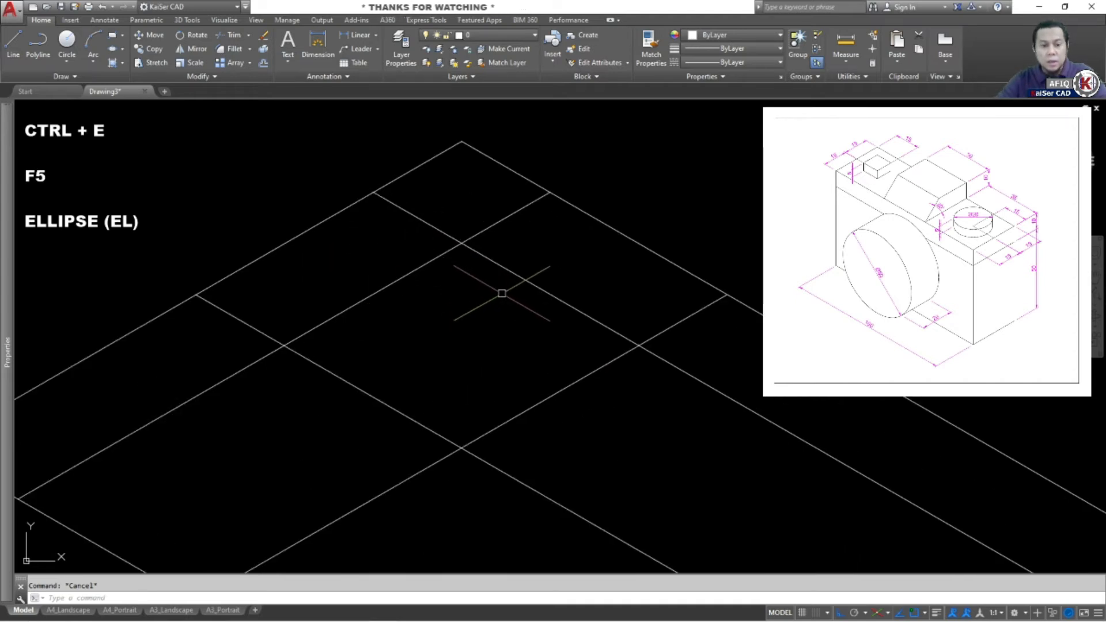
scroll(502, 293, "down", 2)
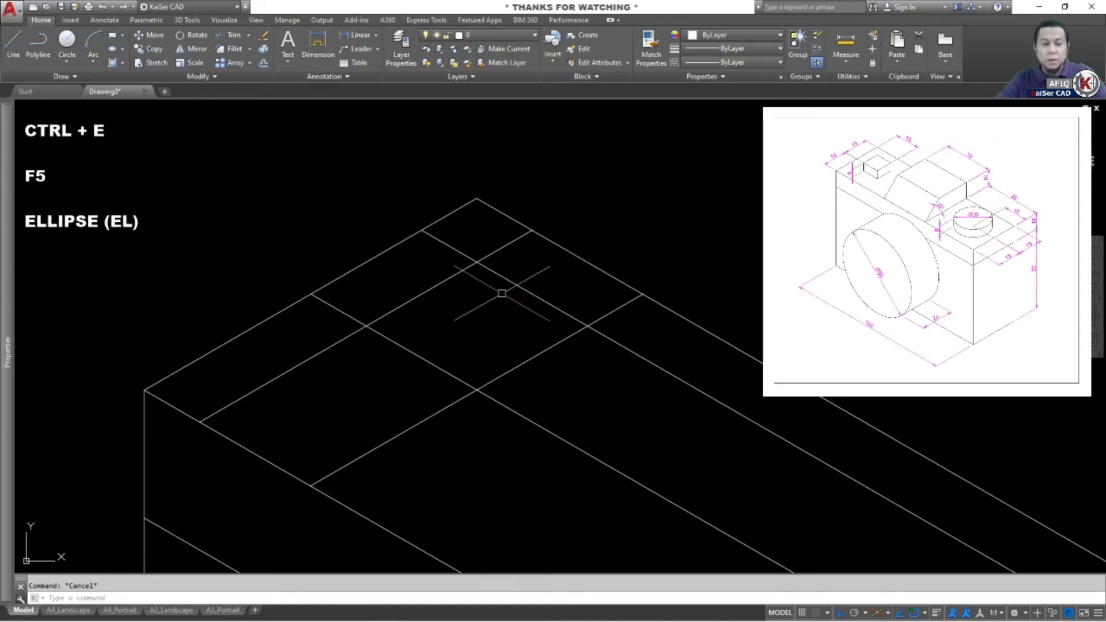
type("r")
key("space")
key("space")
left_click(513, 259)
left_click(494, 245)
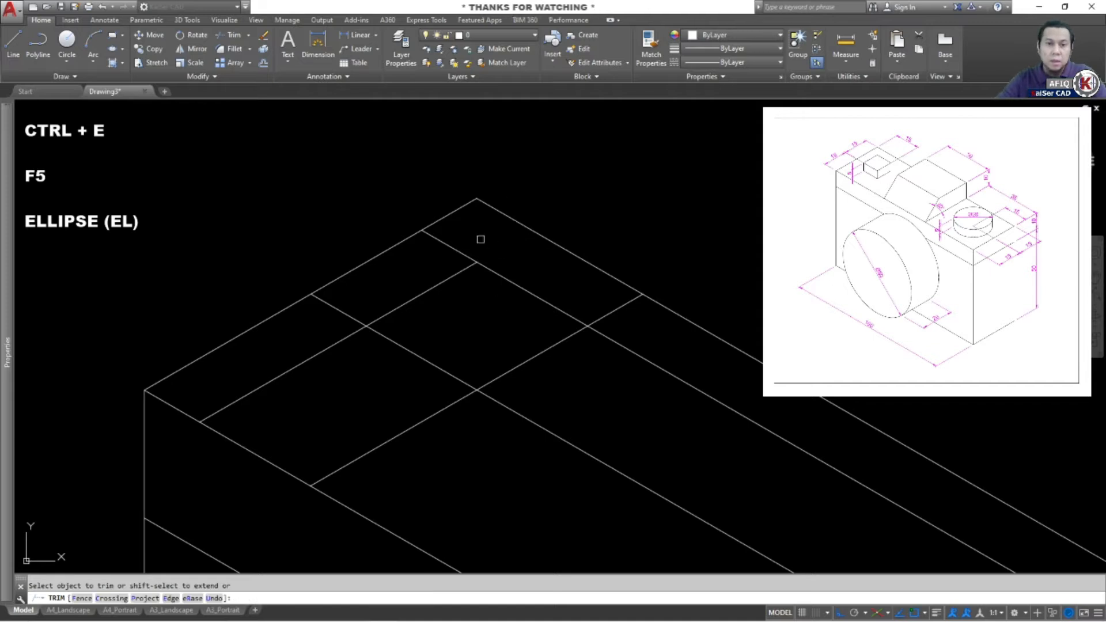
left_click(462, 246)
left_click(441, 255)
key("Escape")
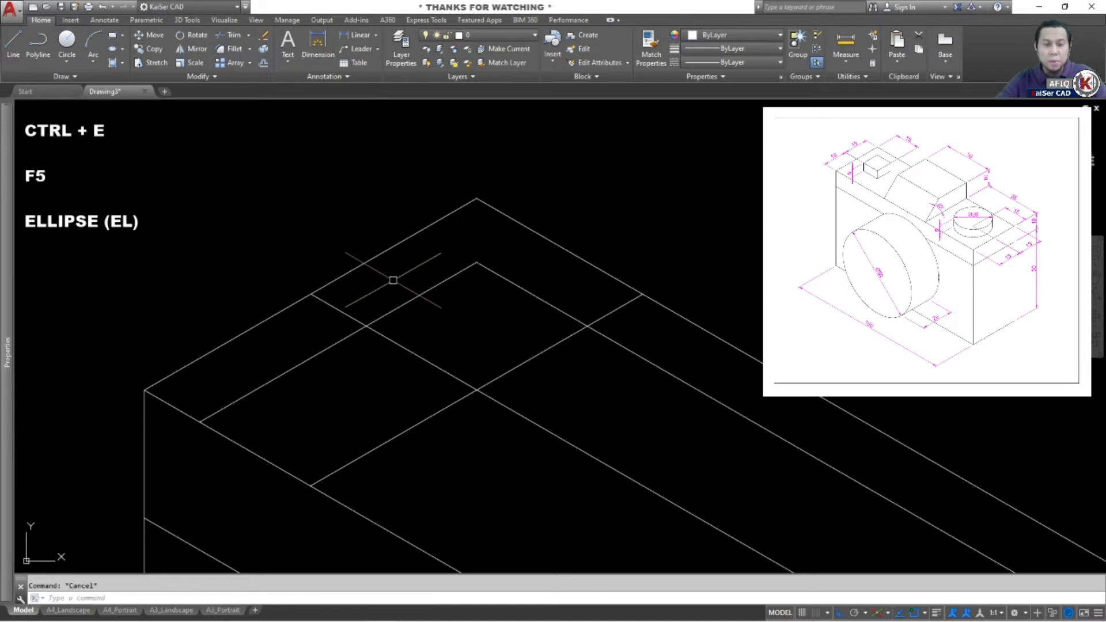
Fillet with radius 0 the middle long line and the far short line to close the square's outer corner.
type("f")
key("space")
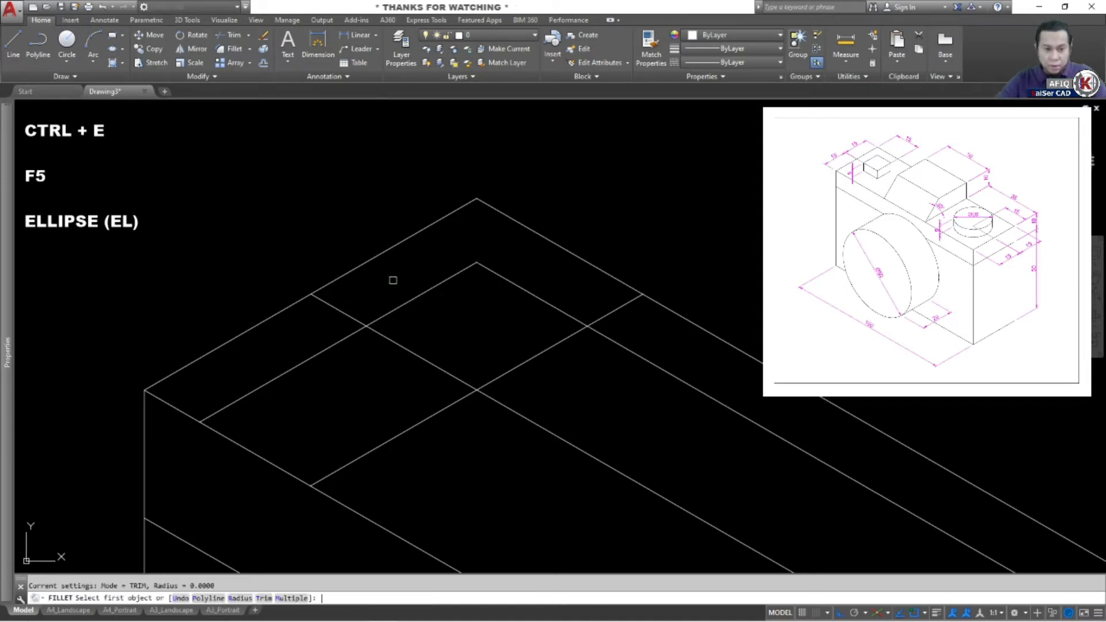
type("r")
key("space")
type("0")
key("space")
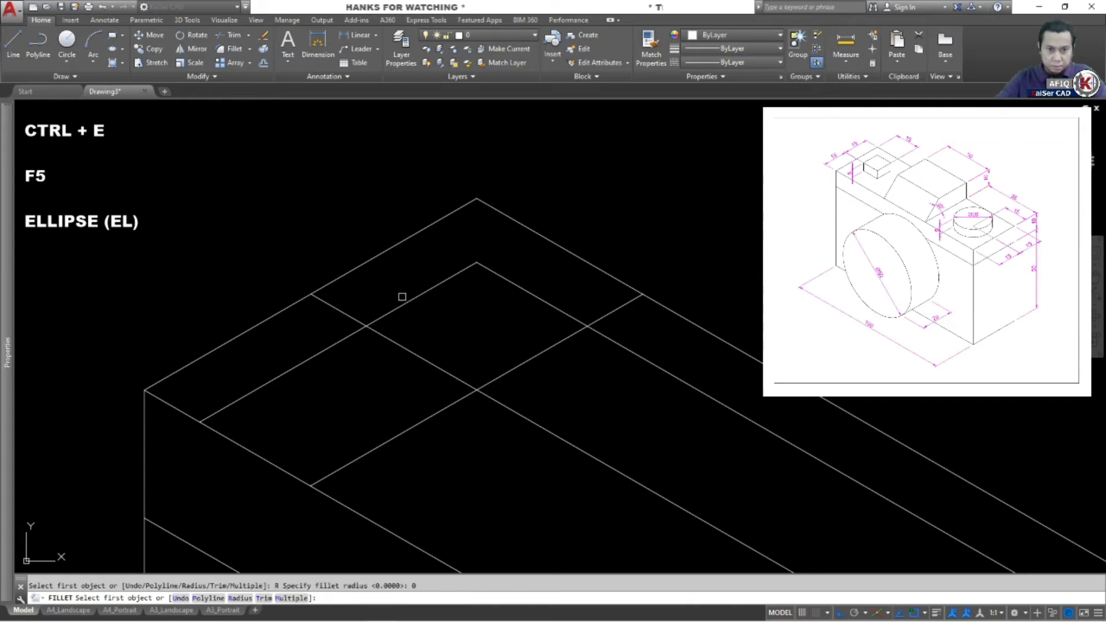
left_click(402, 304)
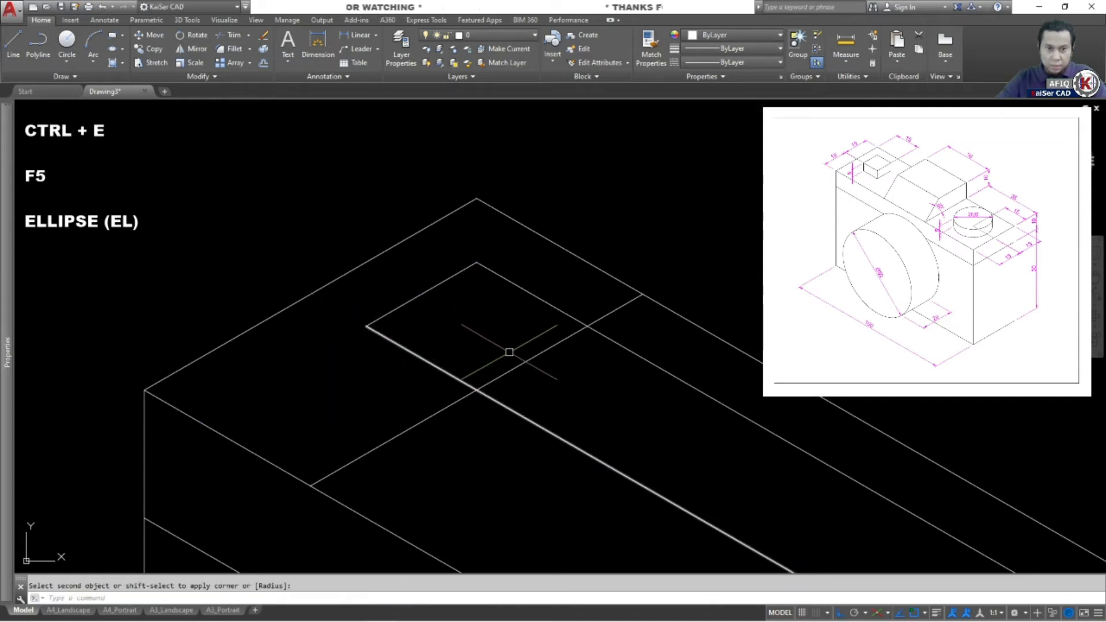
Close the square's two remaining corners along its inner short side with the zero-radius Fillet.
key("Escape")
key("space")
left_click(432, 365)
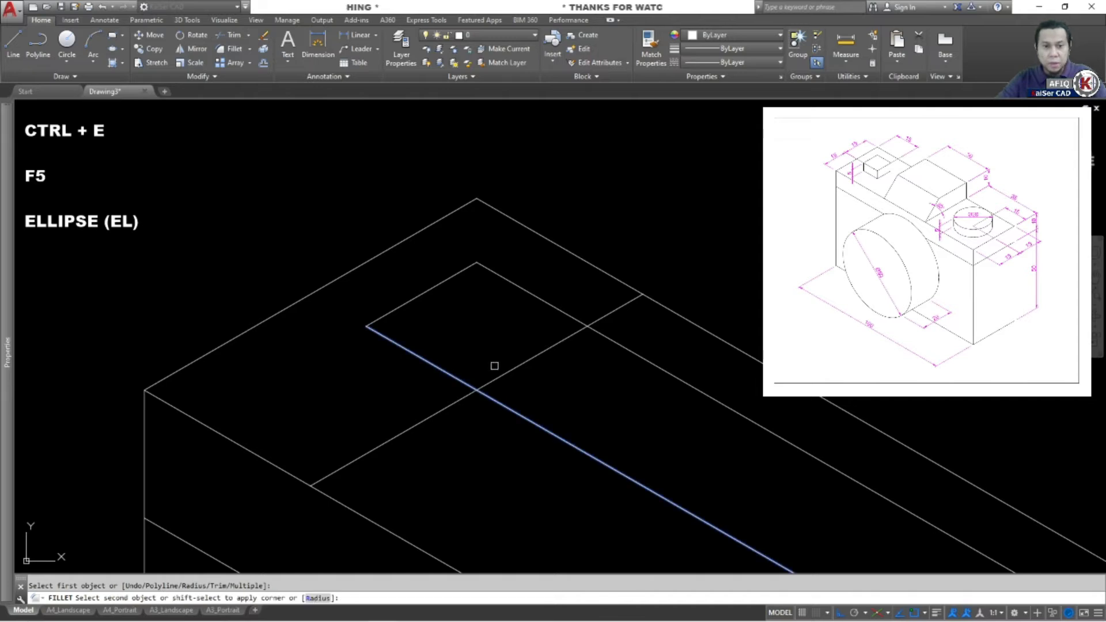
left_click(506, 373)
key("space")
left_click(553, 347)
left_click(554, 310)
key("space")
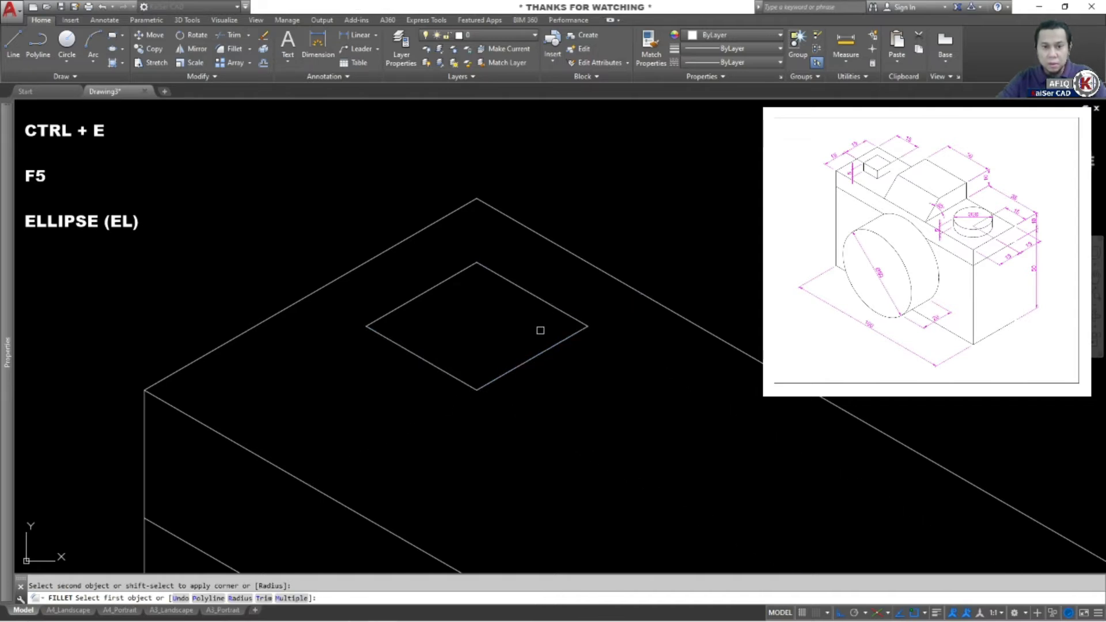
key("space")
Copy the square's two front edges straight downward using the right isoplane.
middle_click_drag(479, 349, 491, 323)
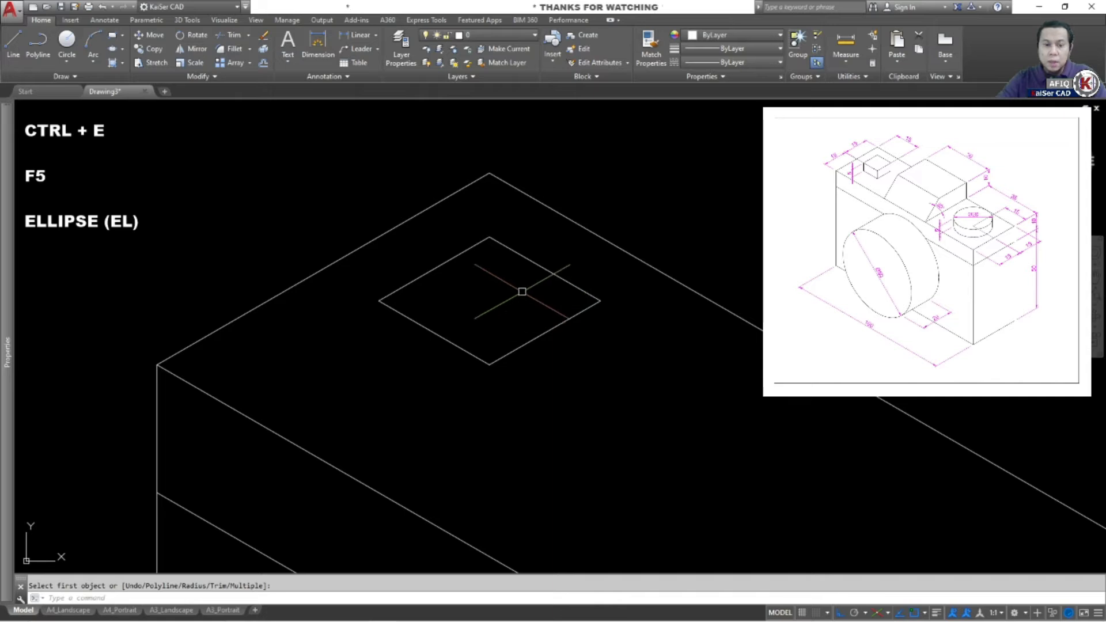
key("Return")
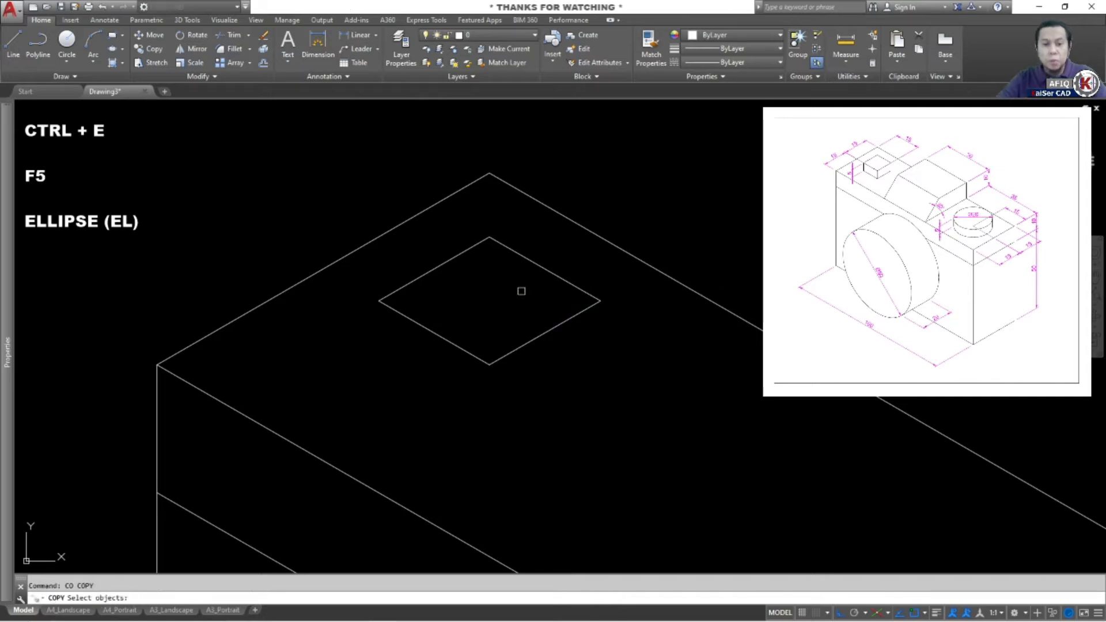
left_click(547, 367)
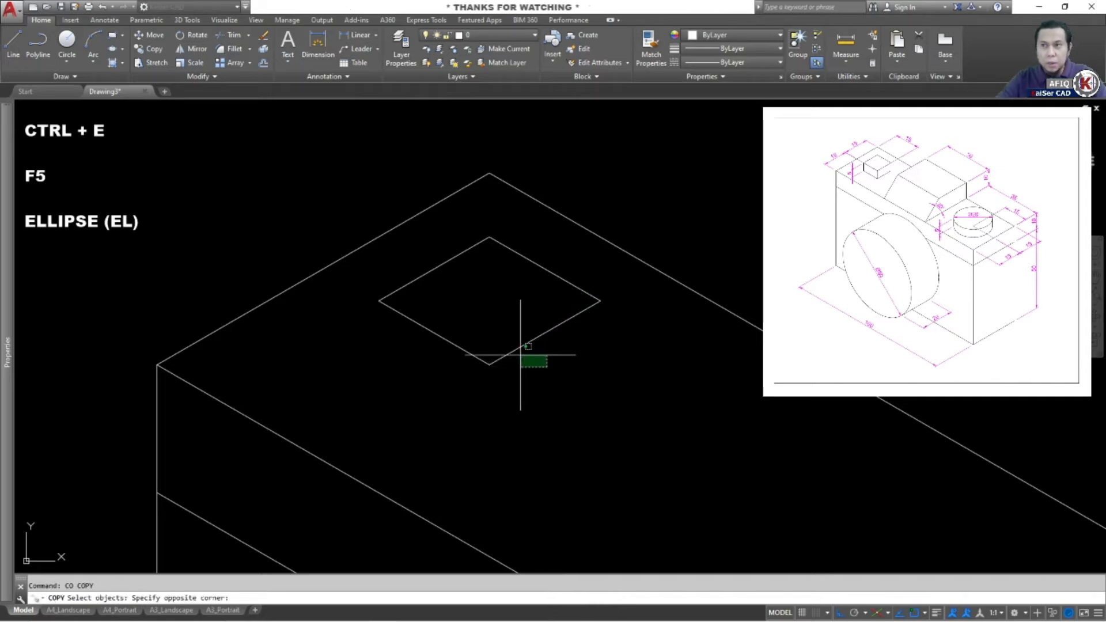
left_click(437, 334)
key("Return")
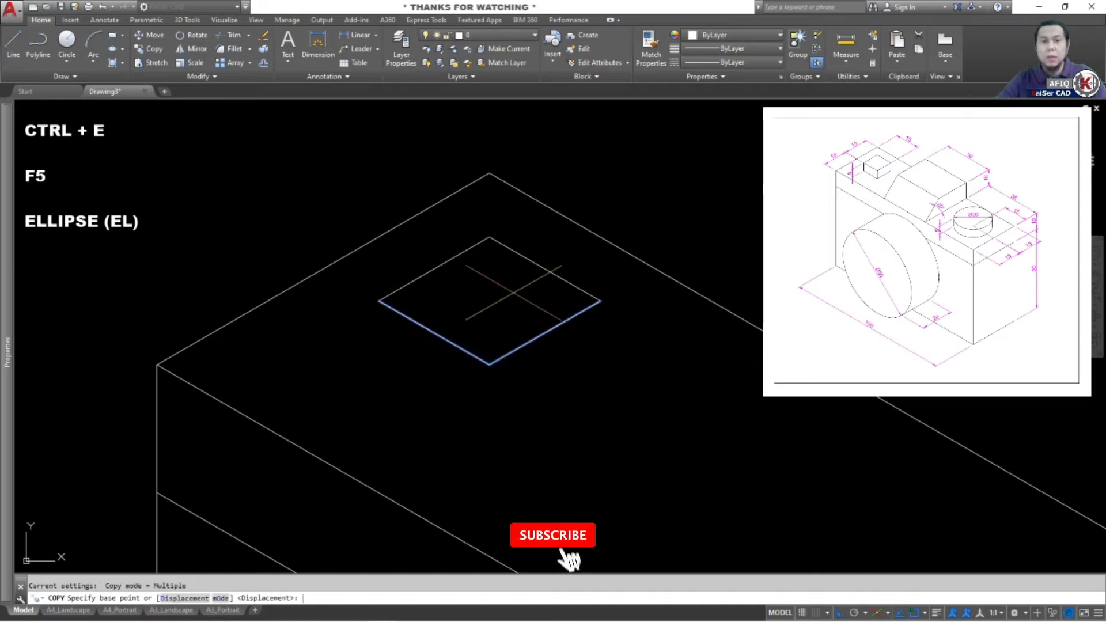
key("F5")
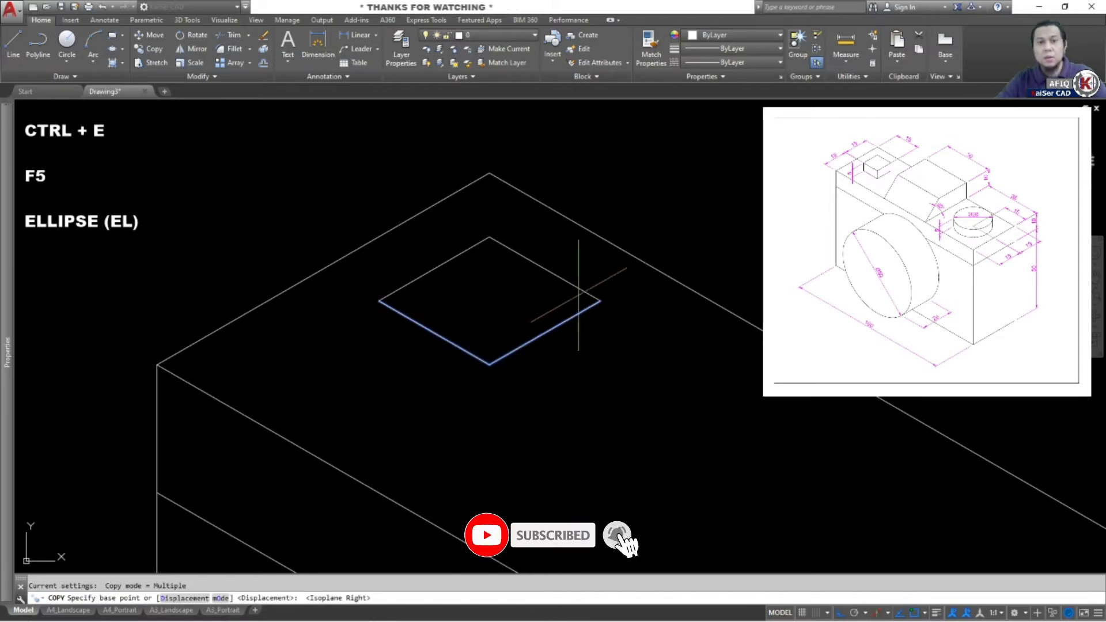
left_click(612, 301)
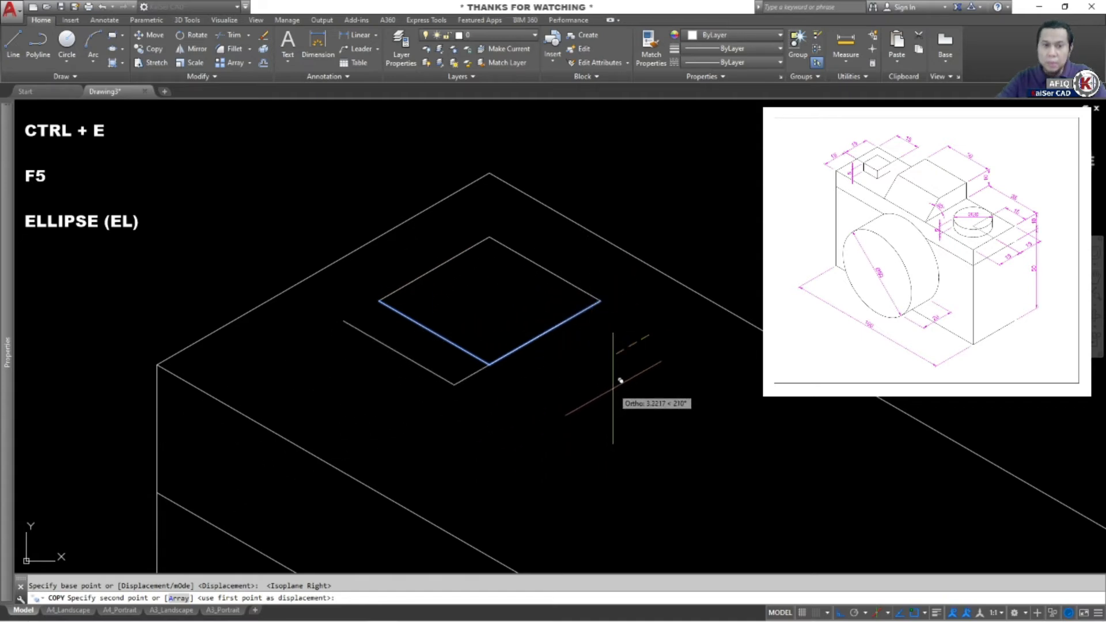
key("Return")
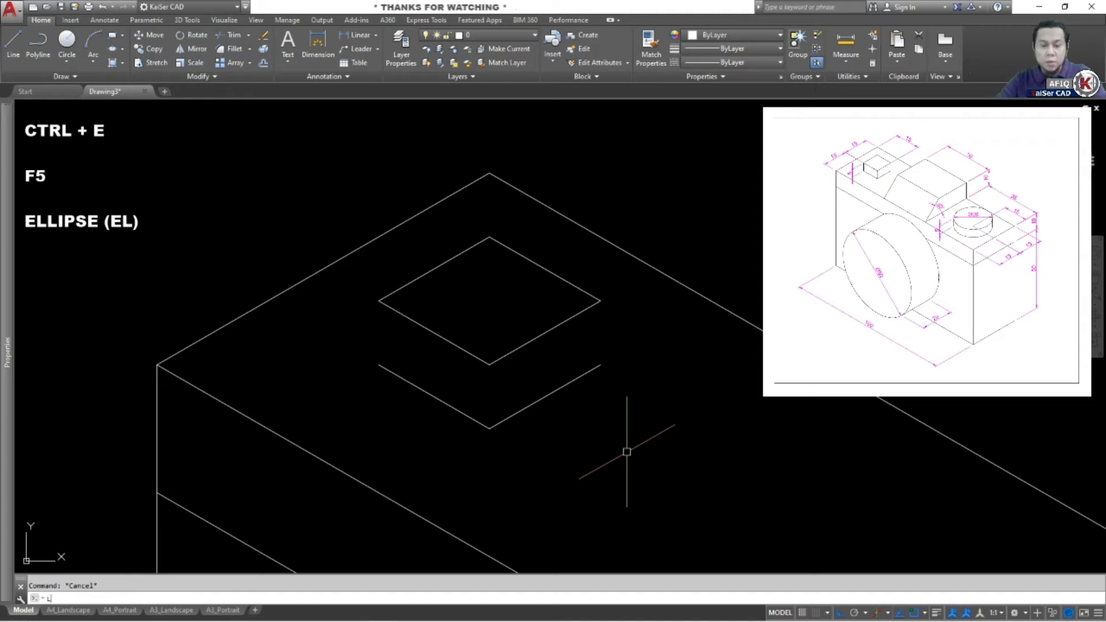
Draw three vertical lines joining the square's corners to the ends and corner of the copied lower edges.
key("Return")
left_click(601, 300)
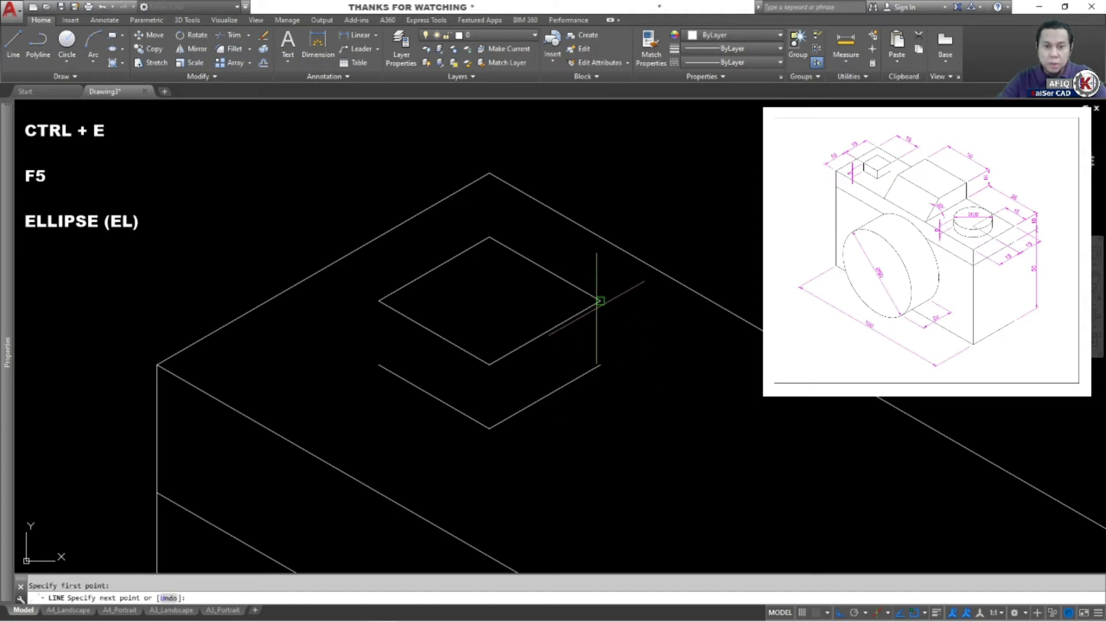
left_click(601, 365)
key("Return")
key("Return")
left_click(507, 355)
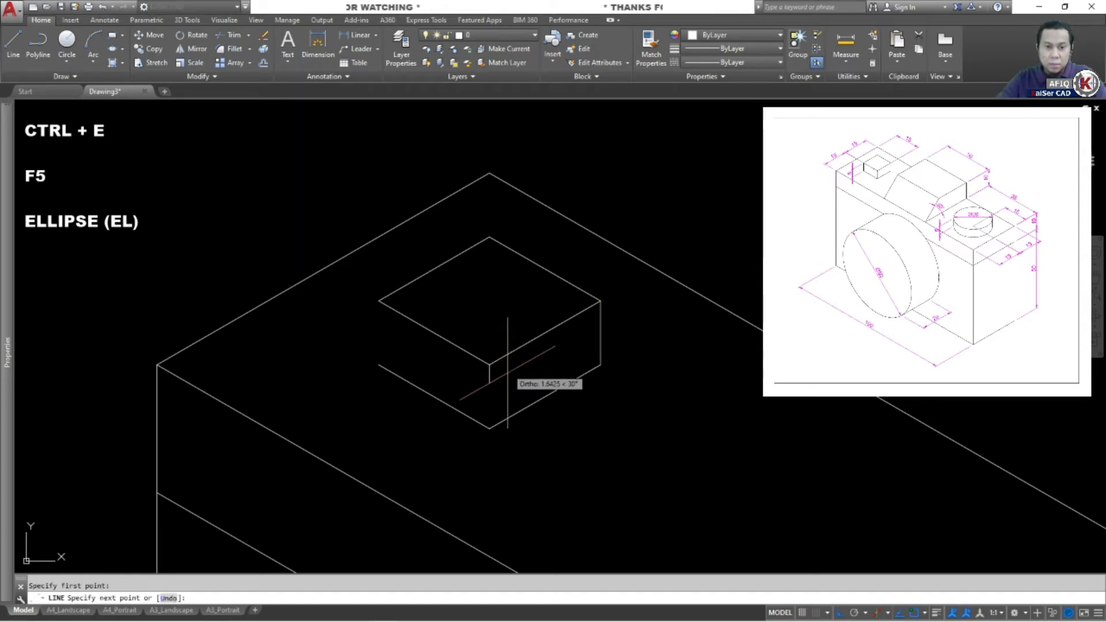
left_click(490, 428)
key("Return")
key("Return")
left_click(378, 301)
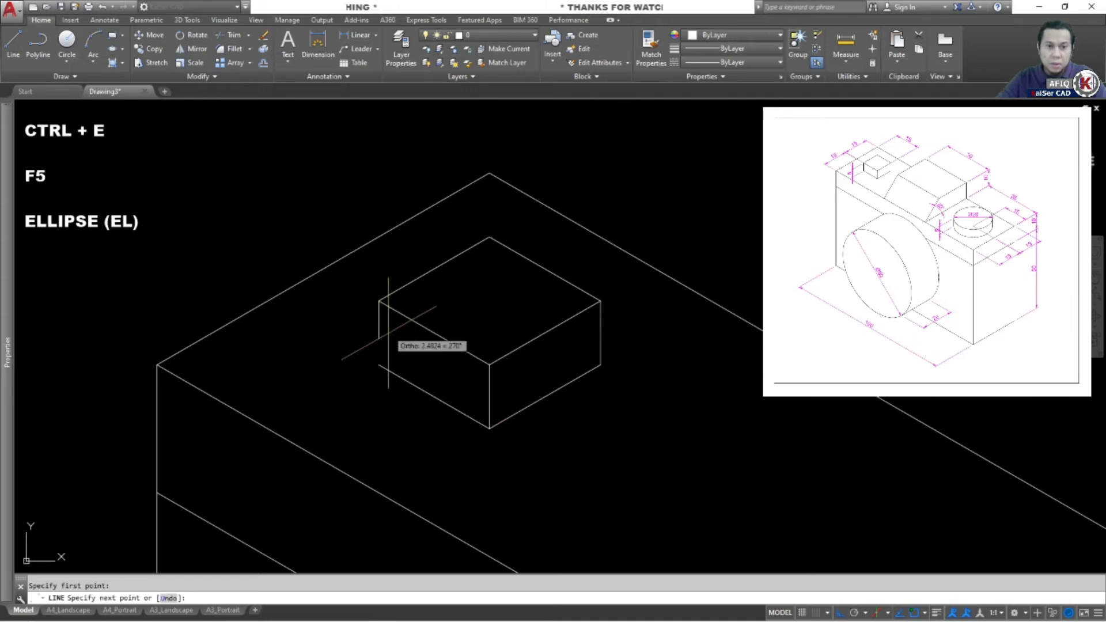
left_click(378, 364)
key("Return")
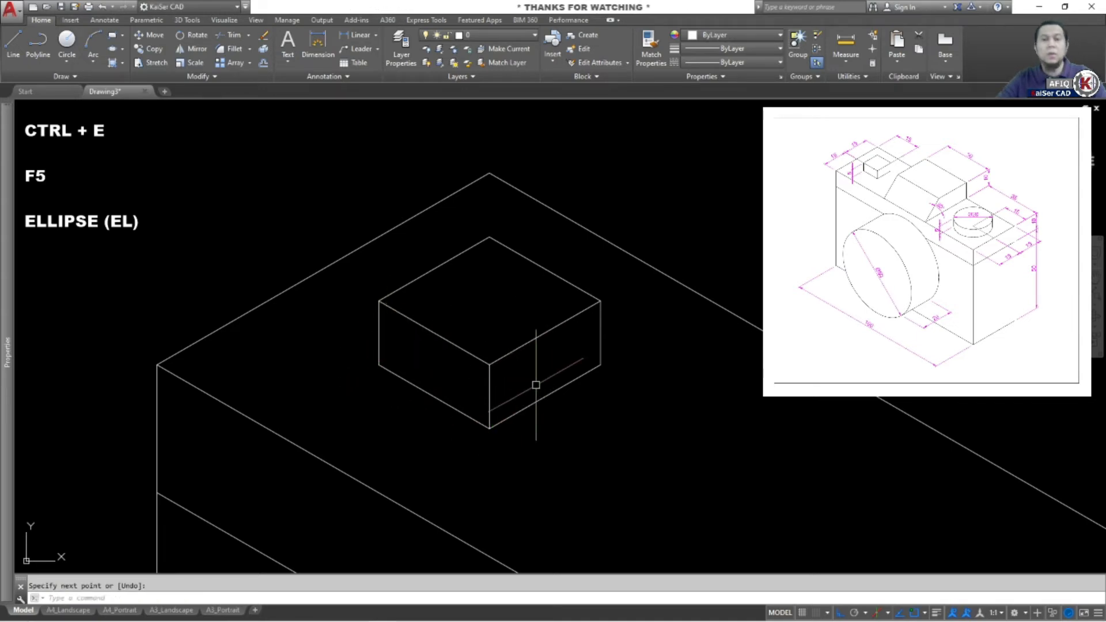
Copy the top face's short edge beside the round knob 35 units toward the square block, using the left isoplane.
scroll(536, 384, "down", 2)
middle_click_drag(536, 385, 488, 308)
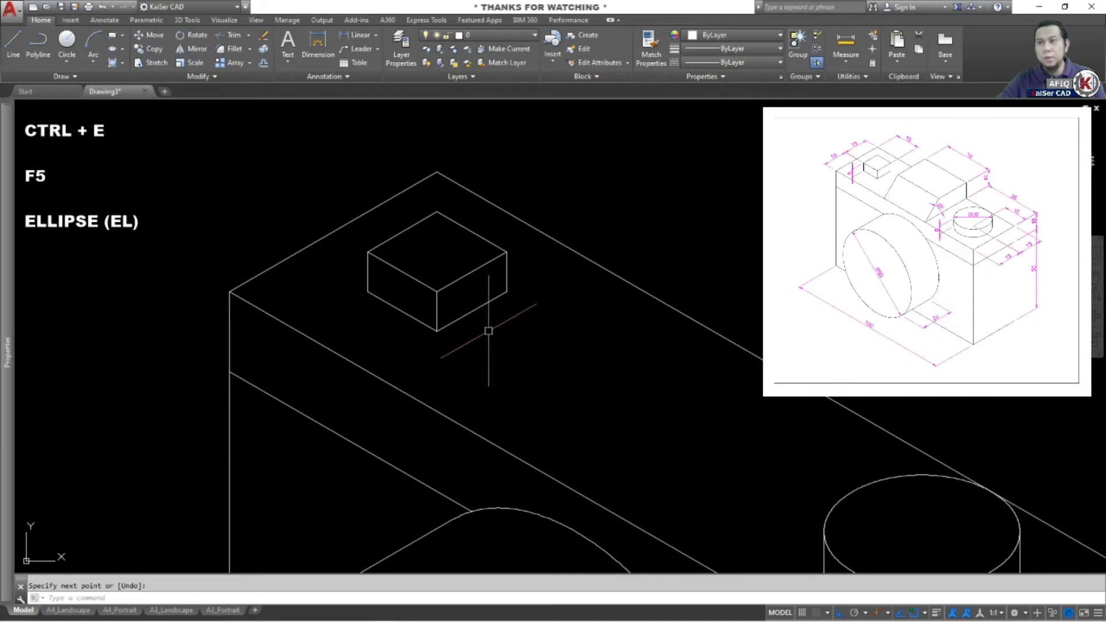
middle_click_drag(608, 393, 517, 342)
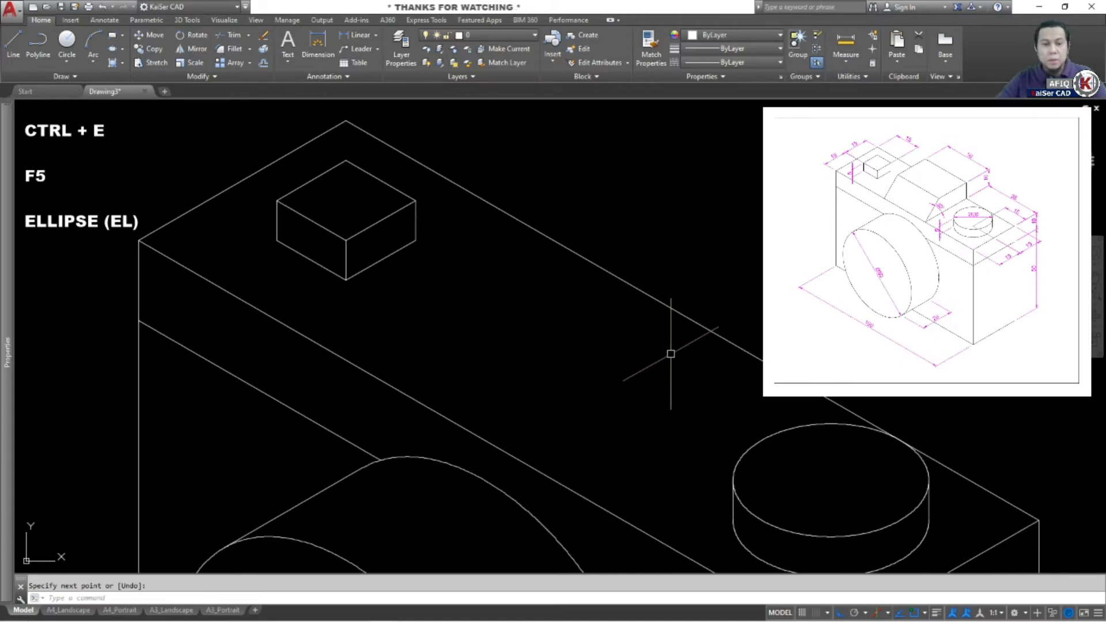
scroll(672, 353, "down", 2)
middle_click_drag(672, 353, 620, 321)
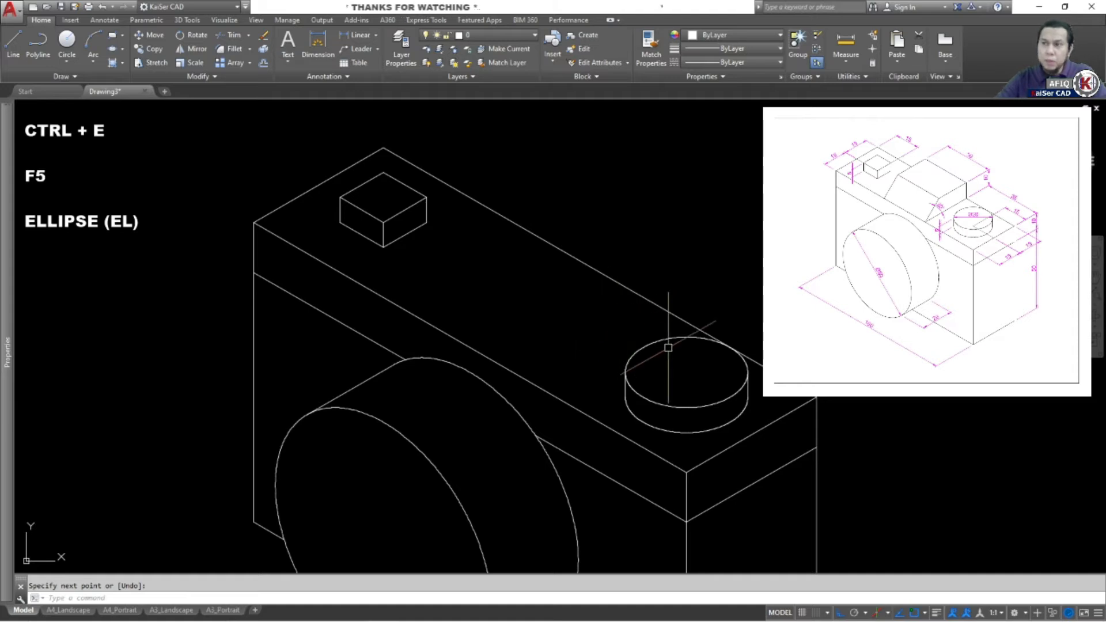
left_click(777, 417)
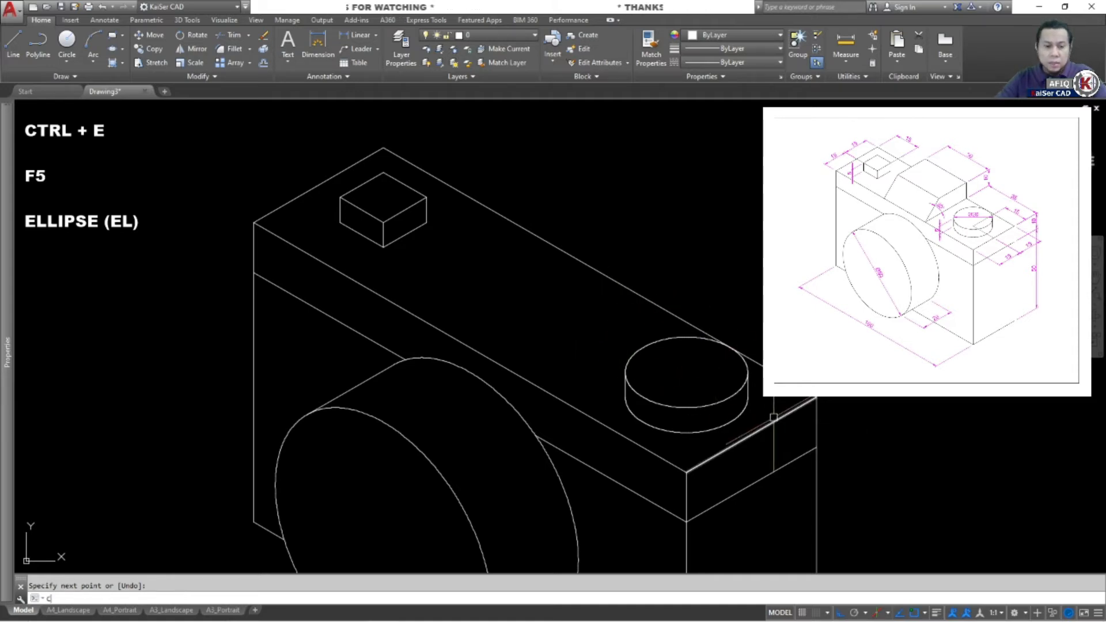
type("co")
key("Return")
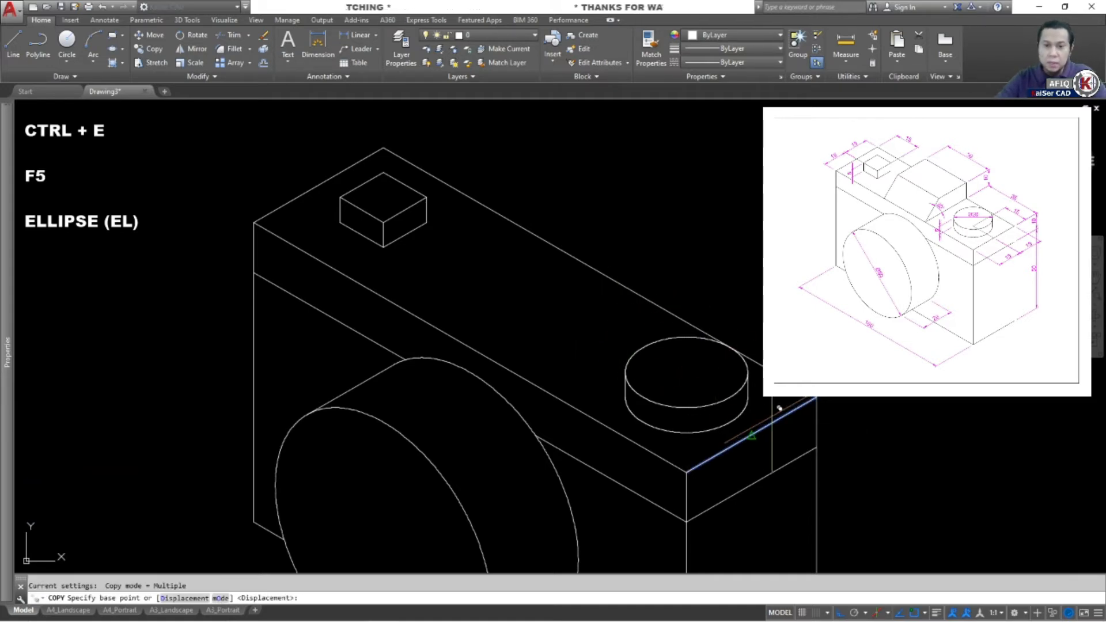
left_click(780, 408)
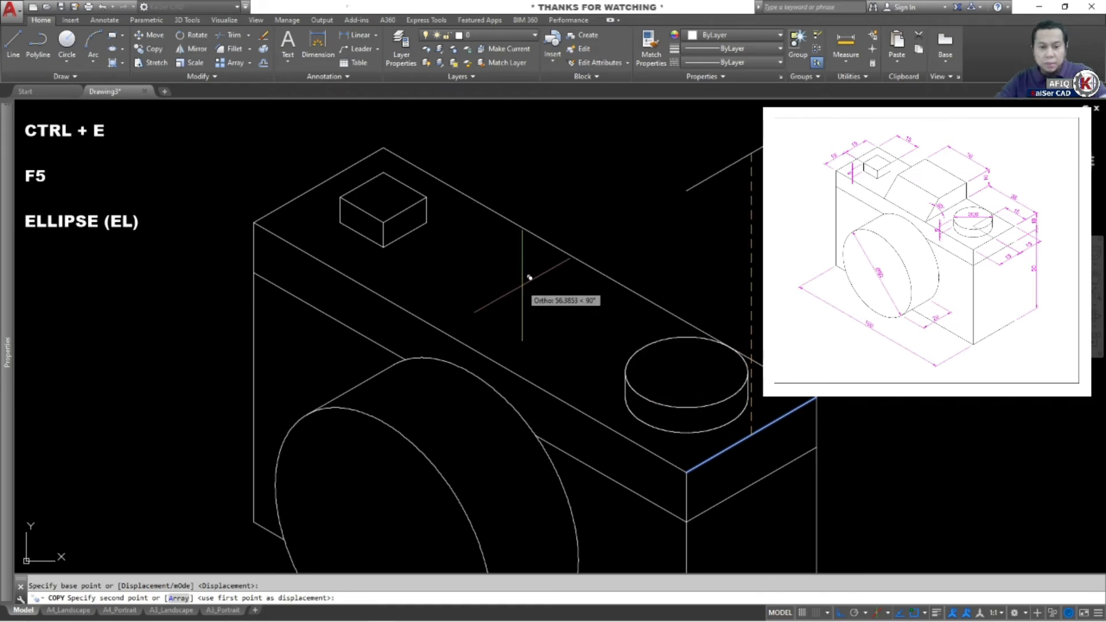
key("F5")
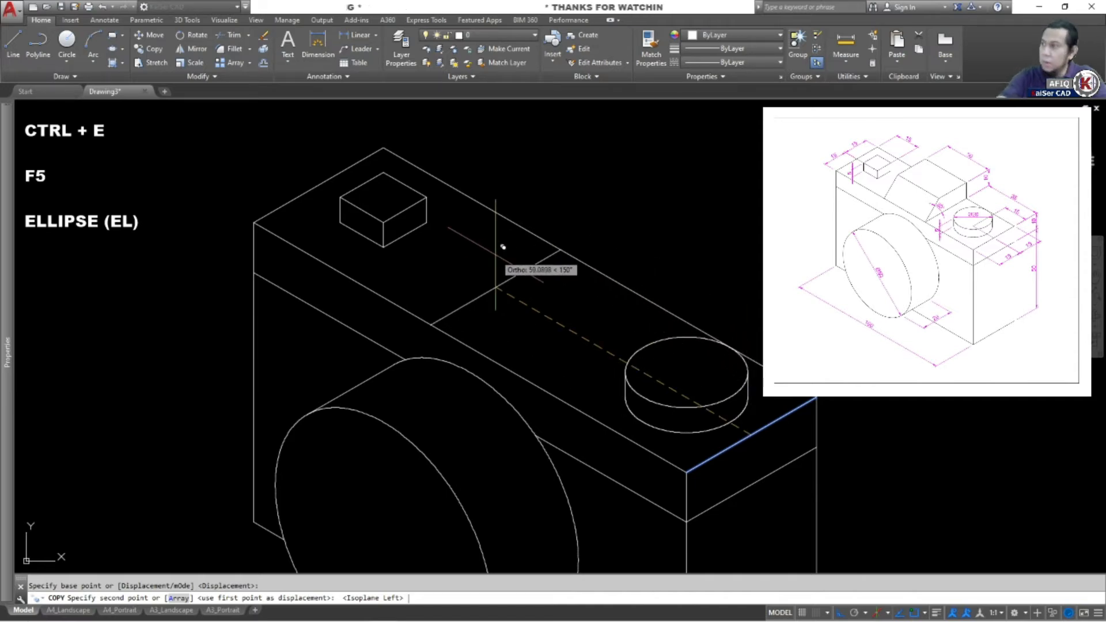
mouse_move(507, 242)
middle_mouse_down()
mouse_move(375, 233)
mouse_move(384, 221)
middle_mouse_up()
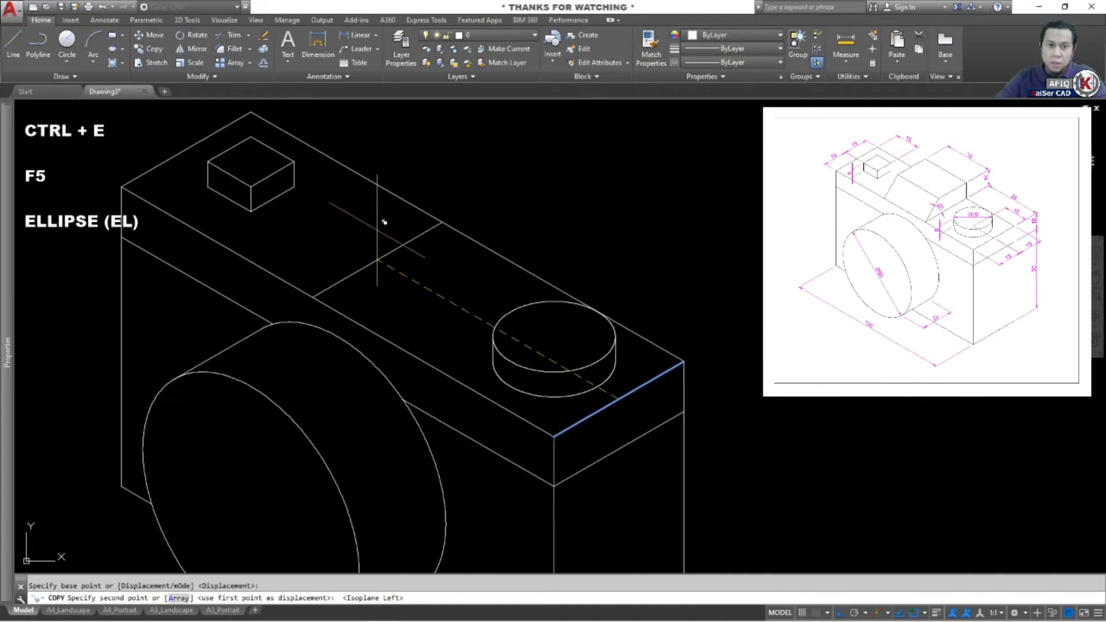
type("5")
key("Return")
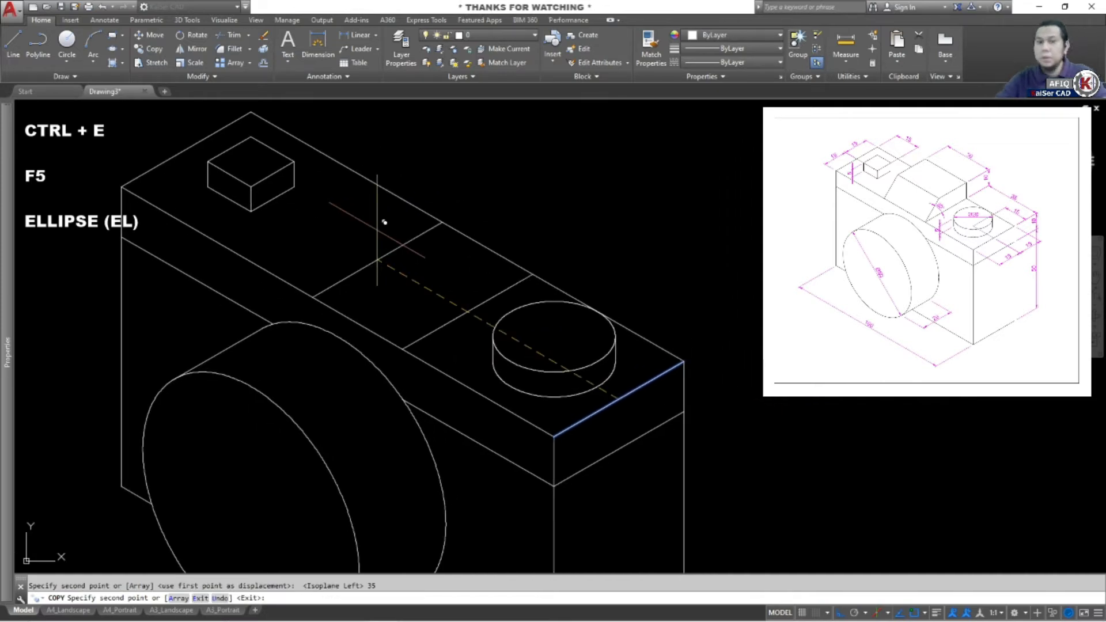
key("Return")
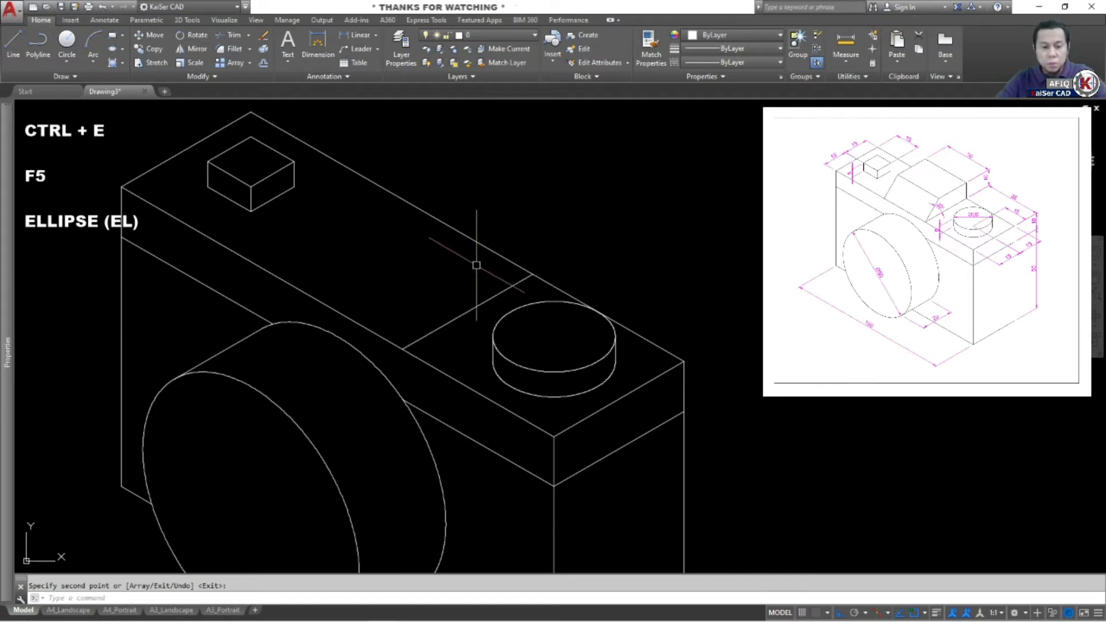
Copy the new cross line on the top face another 30 units toward the square block.
key("Return")
left_click(490, 294)
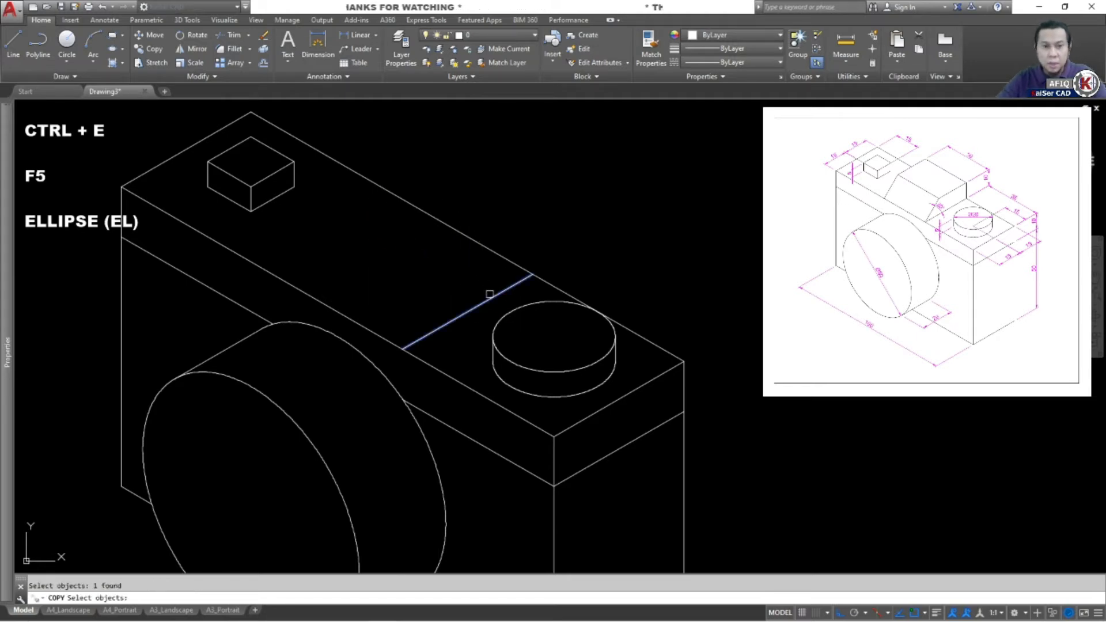
key("Return")
left_click(479, 288)
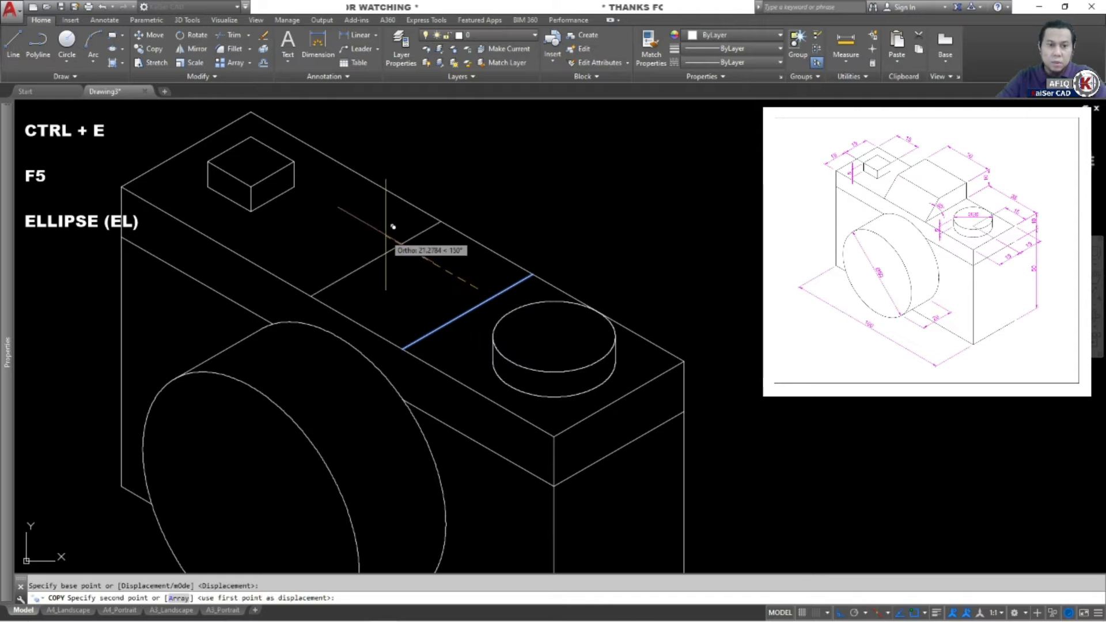
type("30")
key("Return")
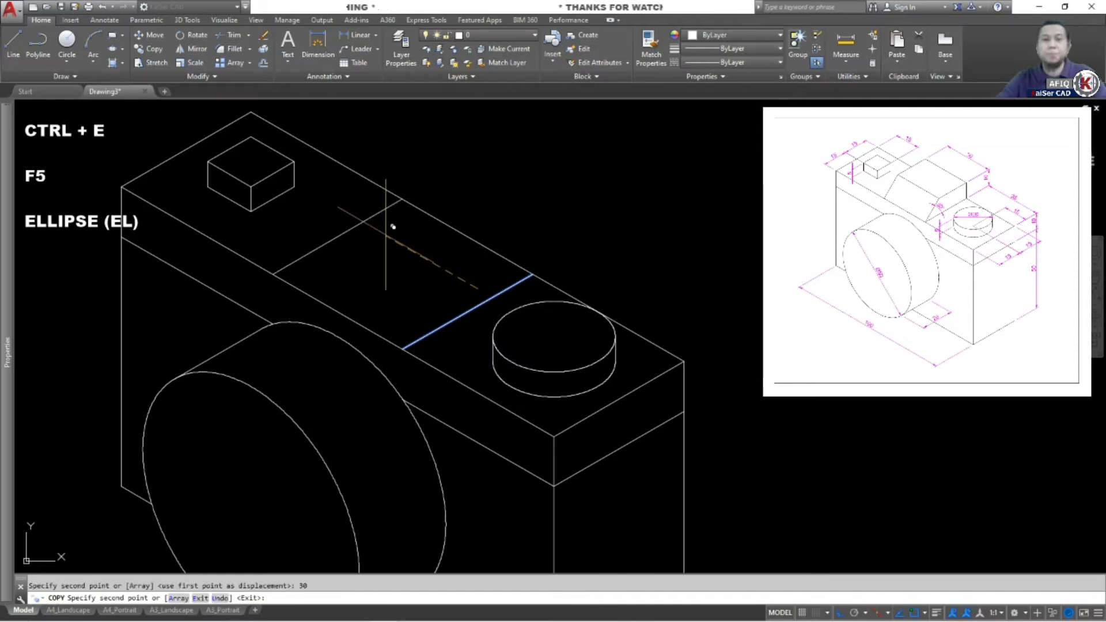
key("Escape")
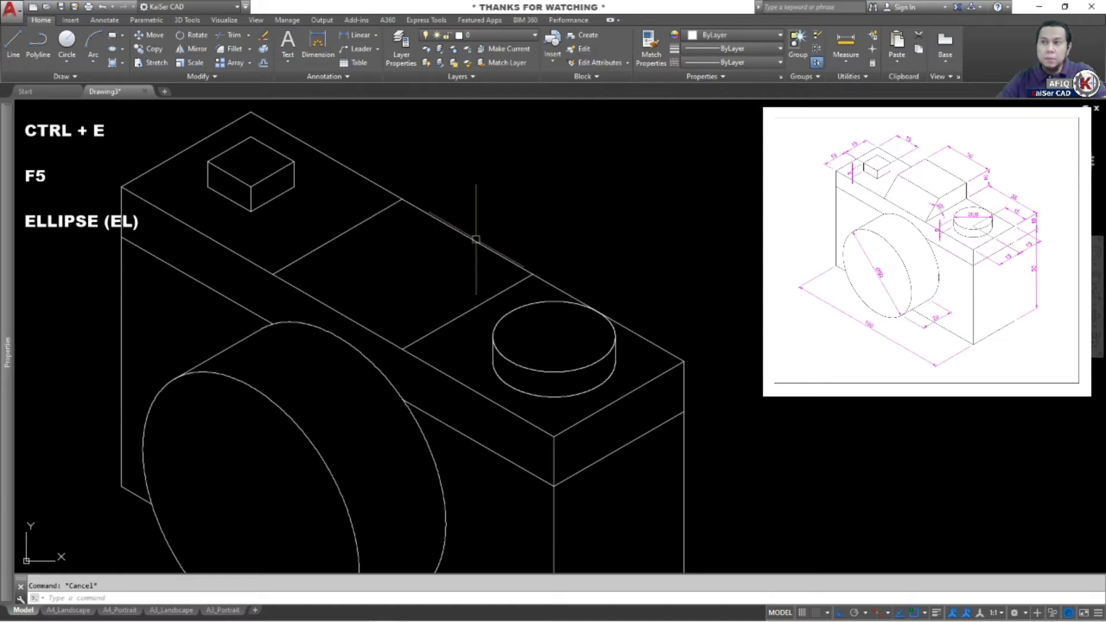
Copy both cross lines on the top face 10 units straight up.
type("co")
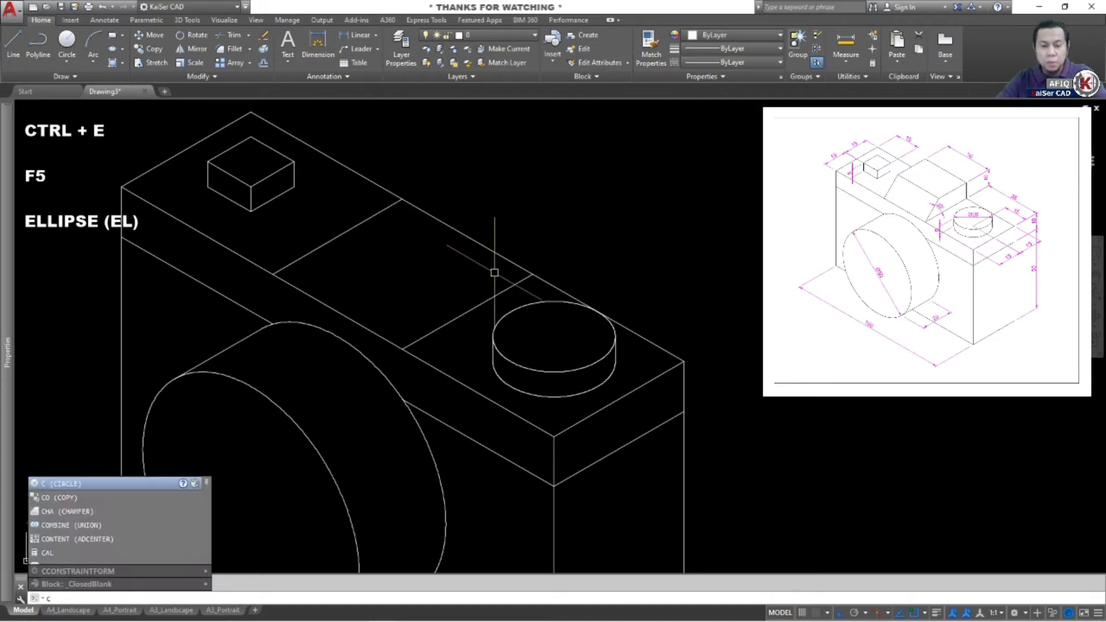
key("Return")
left_click(502, 294)
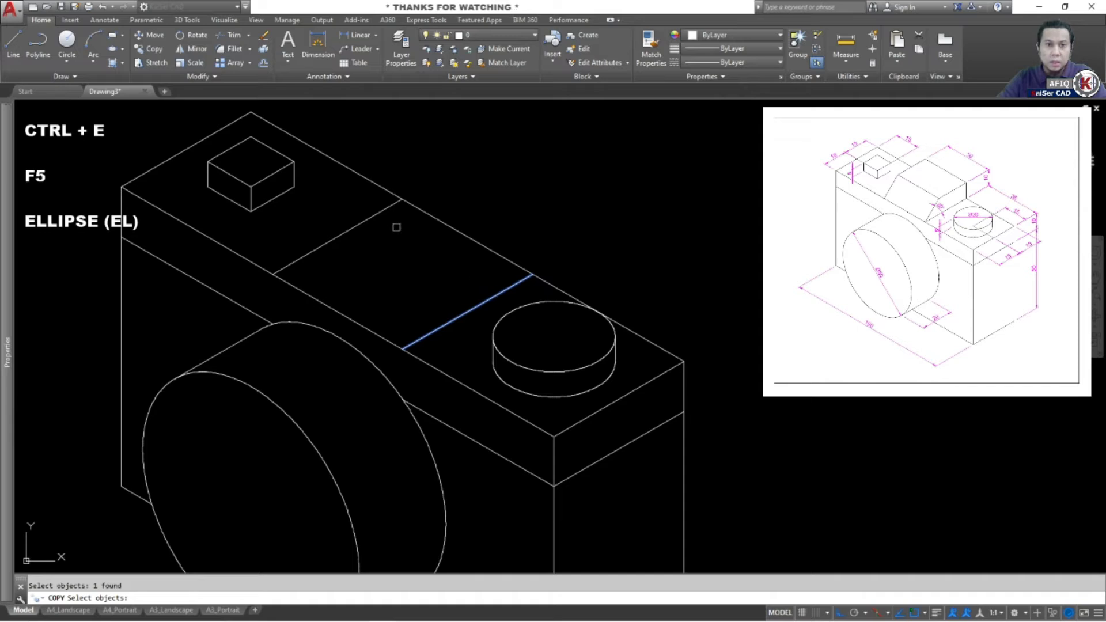
key("Return")
left_click(430, 265)
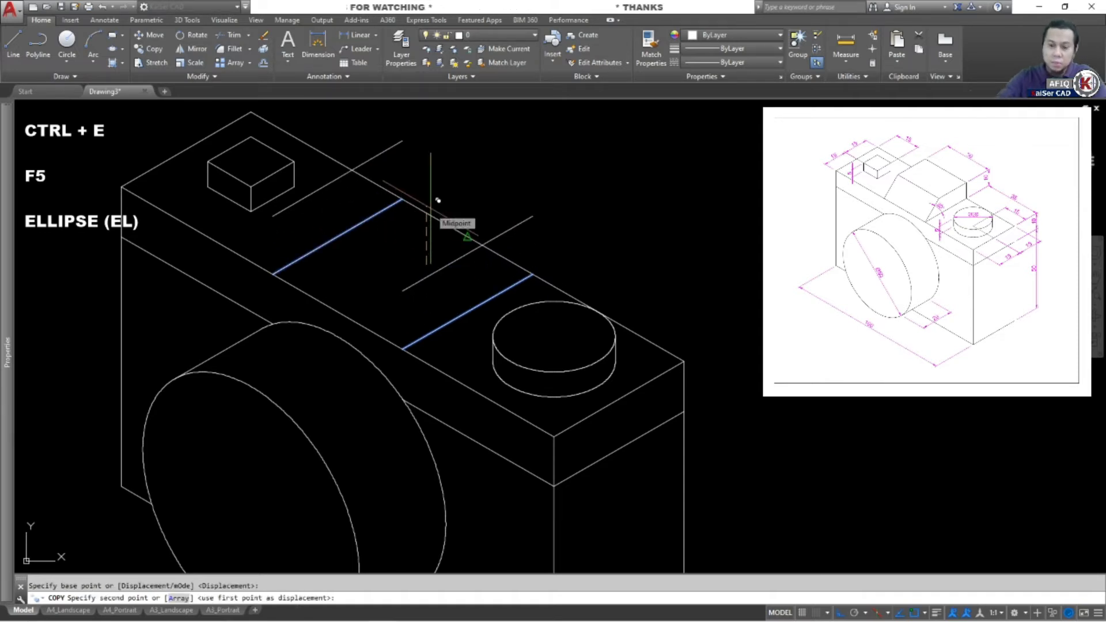
type("10")
key("Return")
key("Escape")
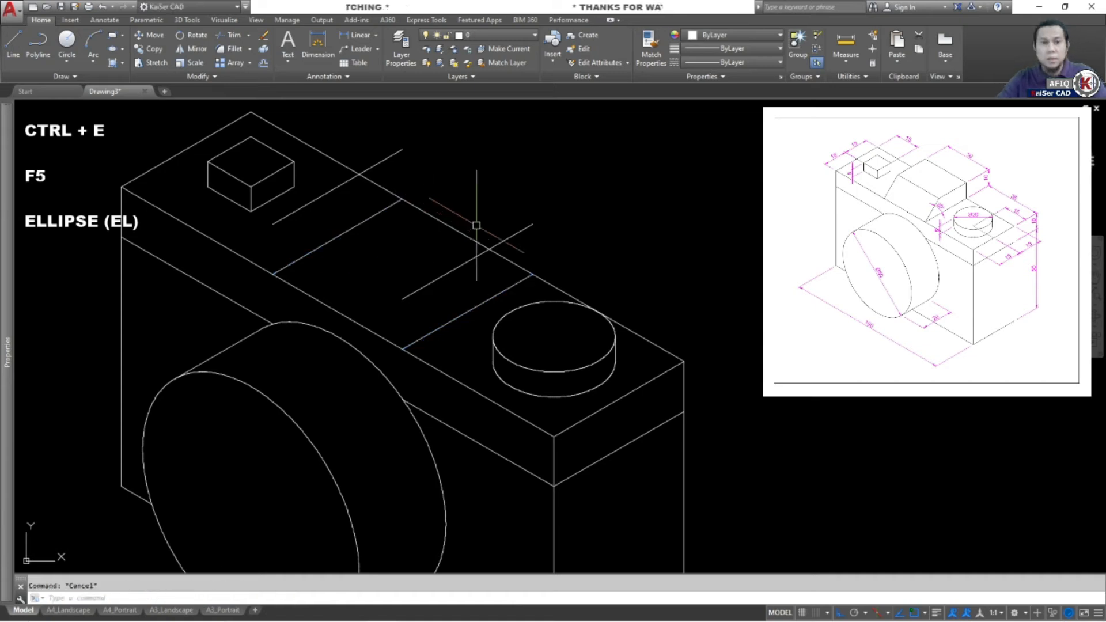
Draw the housing's rear top edge between the raised lines' back ends, plus the vertical edge down to the base line beside the knob.
scroll(521, 239, "up", 2)
type("L")
key("Return")
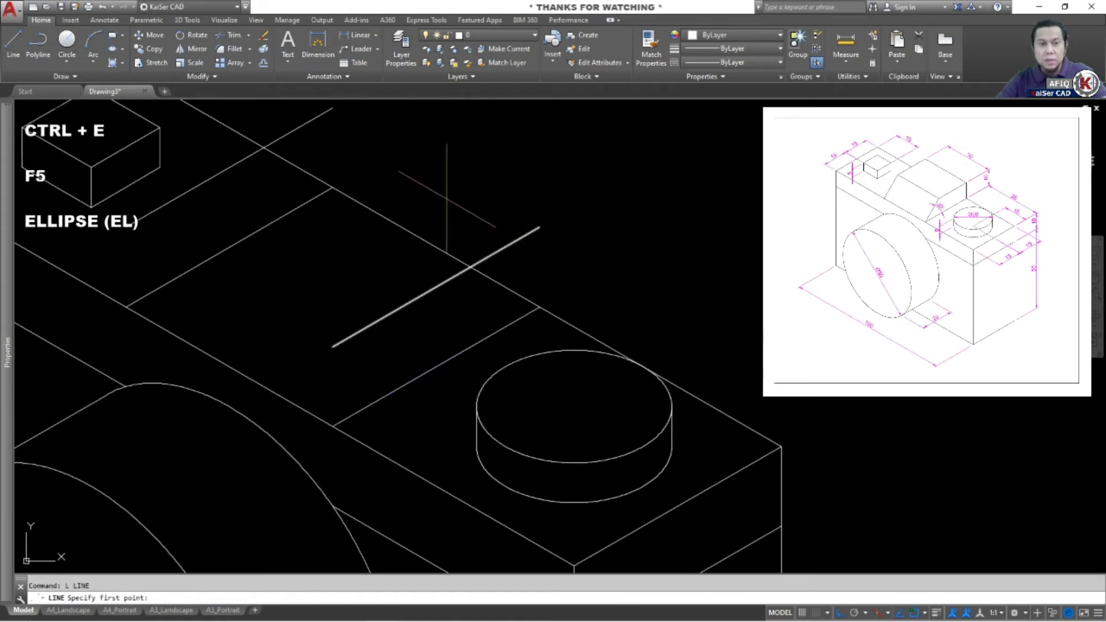
middle_click_drag(444, 184, 474, 222)
left_click(361, 145)
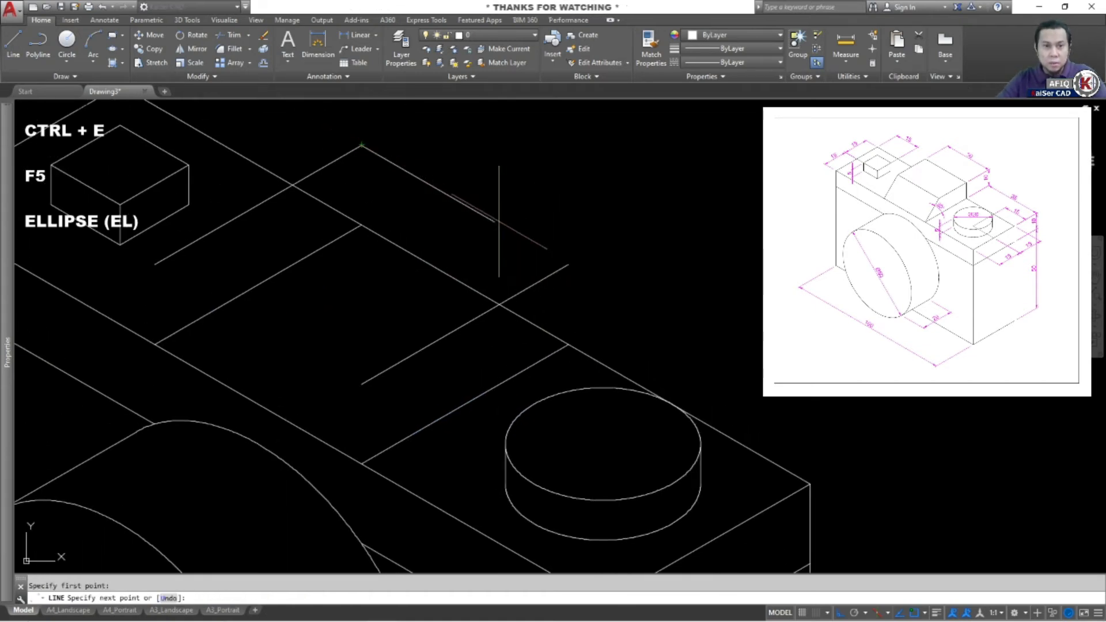
left_click(568, 264)
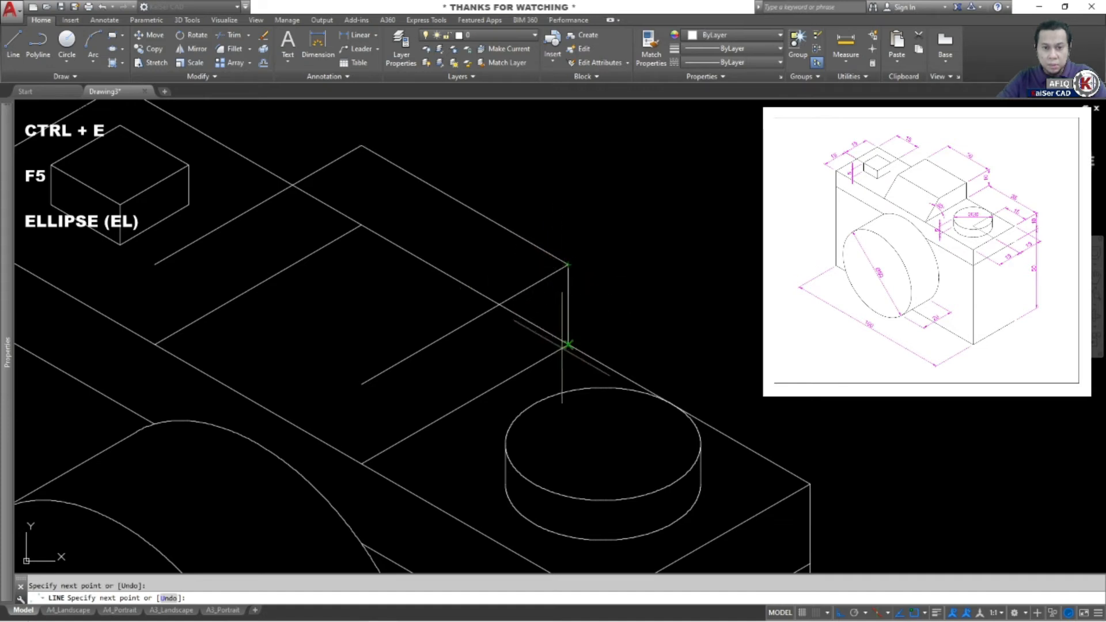
left_click(569, 345)
key("Return")
middle_click_drag(447, 302, 523, 299)
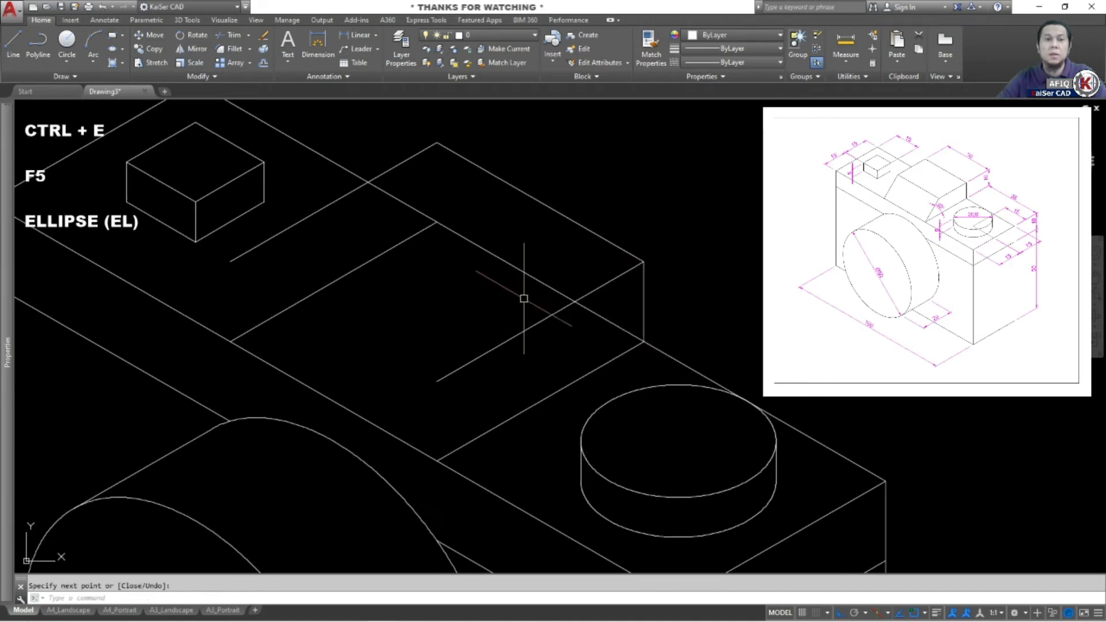
Erase the housing's base line nearer the square block and trim the body's rear top edge where the housing hides it.
left_click(382, 253)
key("Delete")
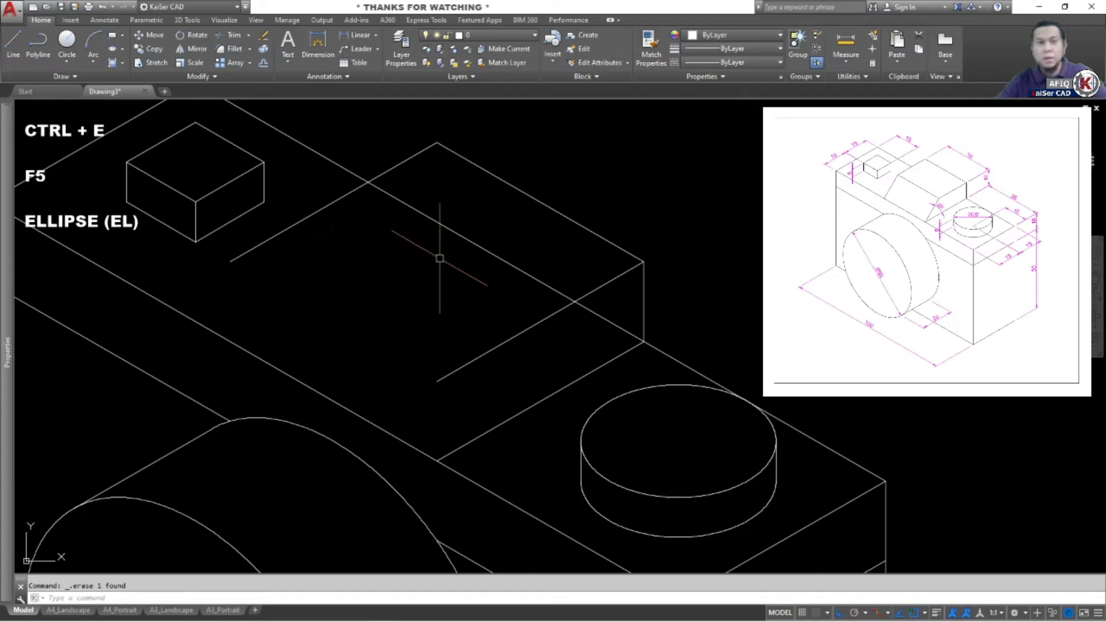
key("Escape")
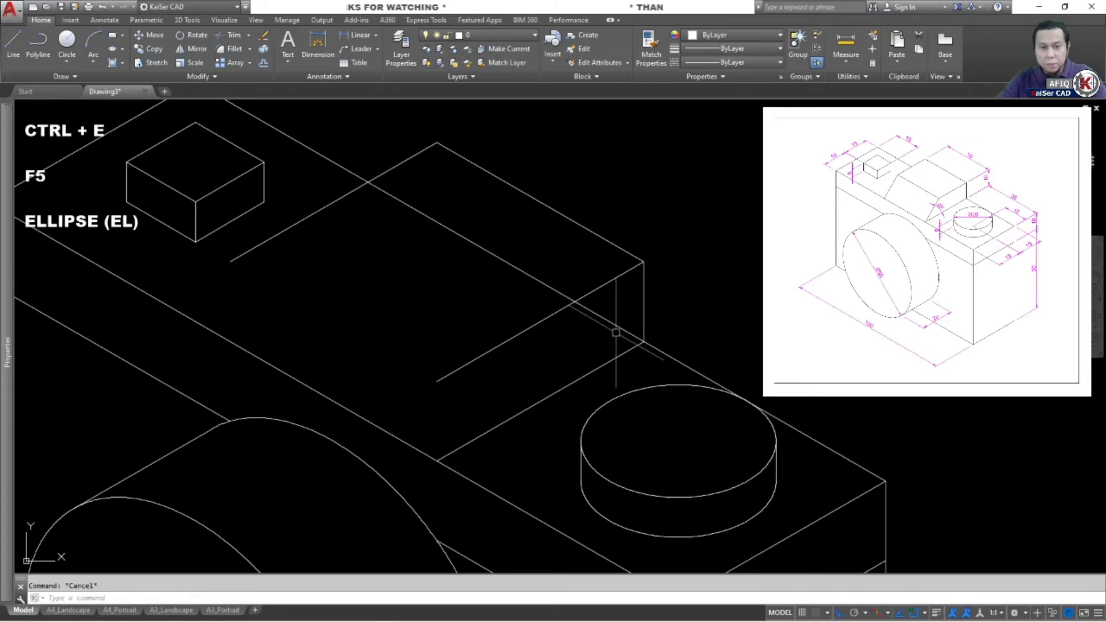
type("TR")
key("Return")
left_click(616, 354)
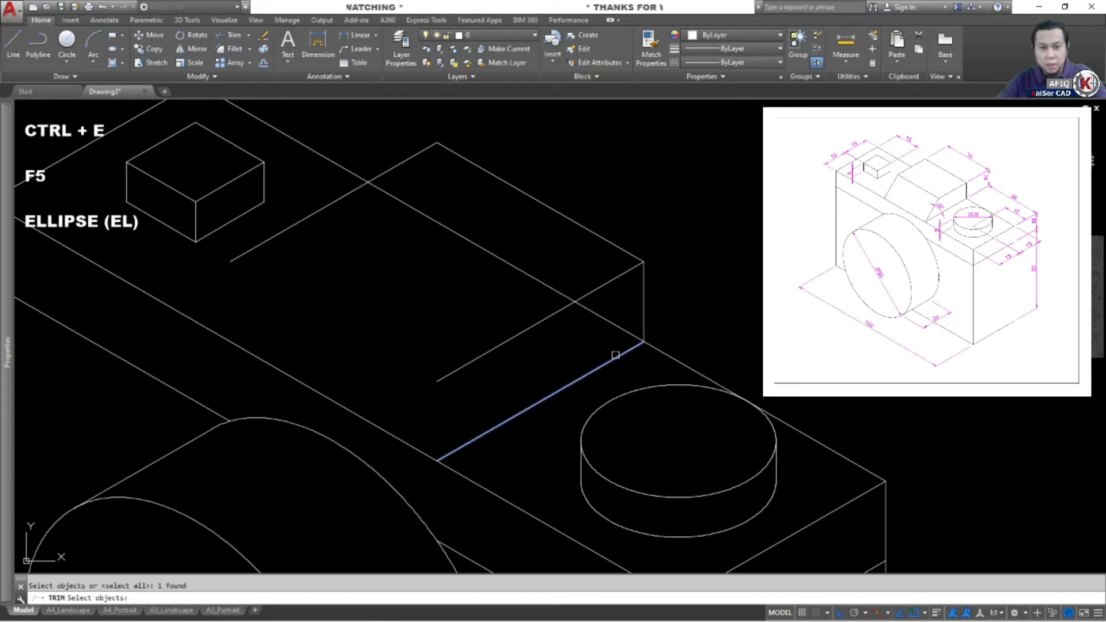
left_click(393, 168)
key("Return")
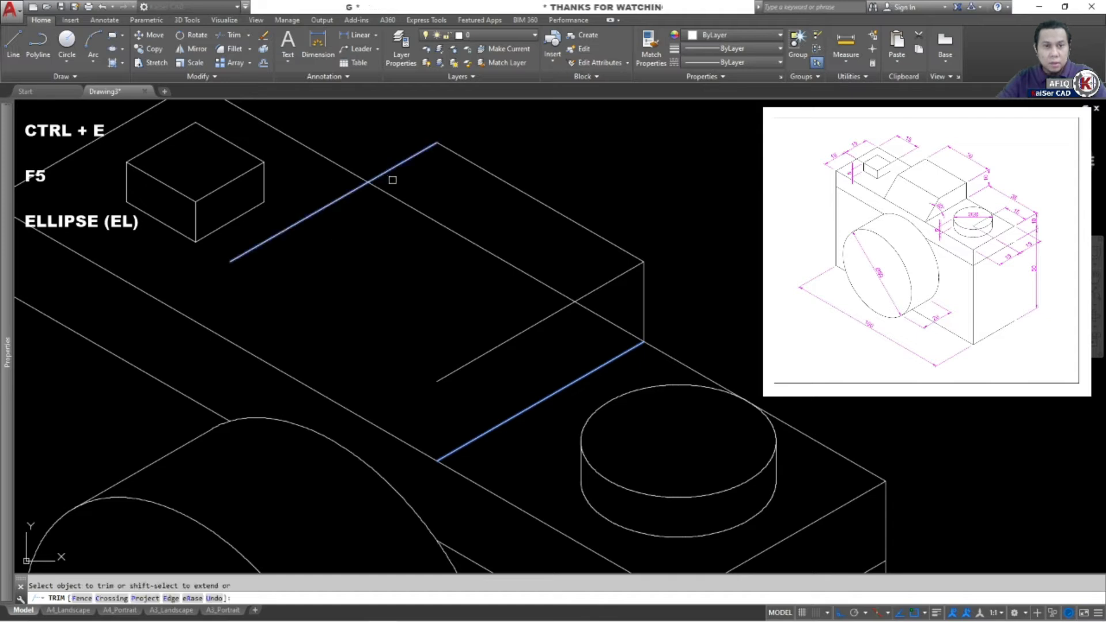
key("Return")
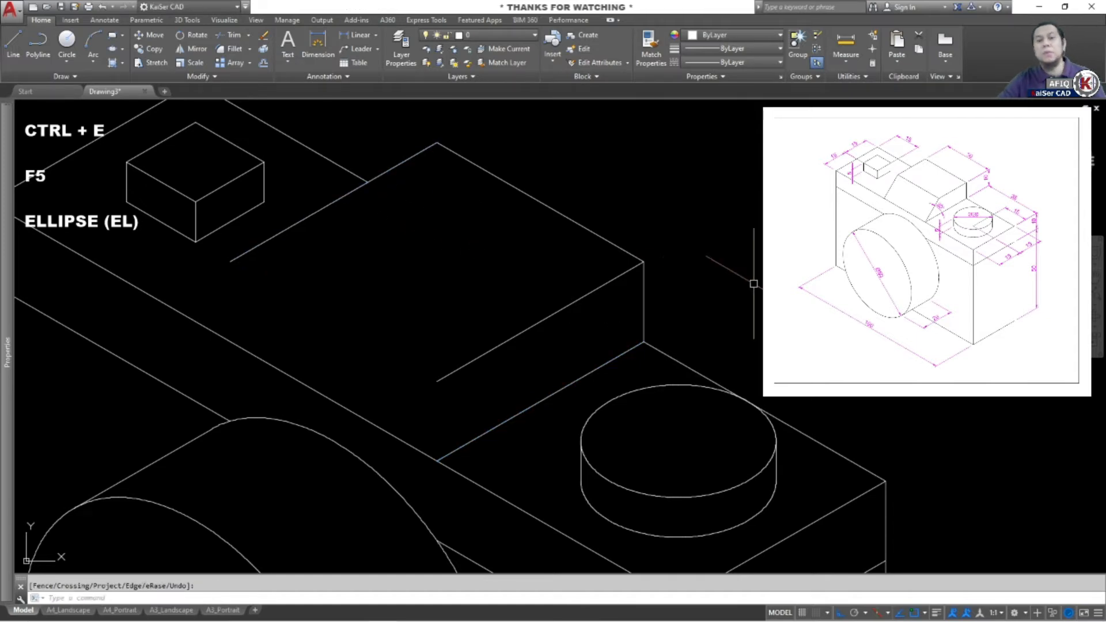
scroll(618, 317, "down", 4)
scroll(545, 351, "up", 4)
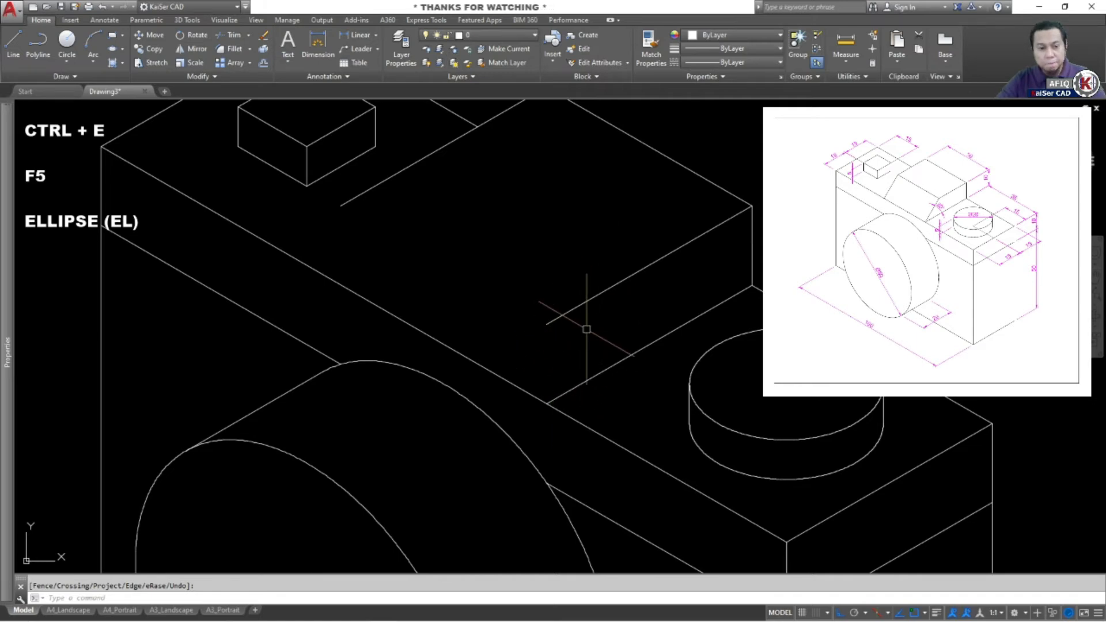
middle_click_drag(582, 337, 506, 336)
key("Escape")
key("F5")
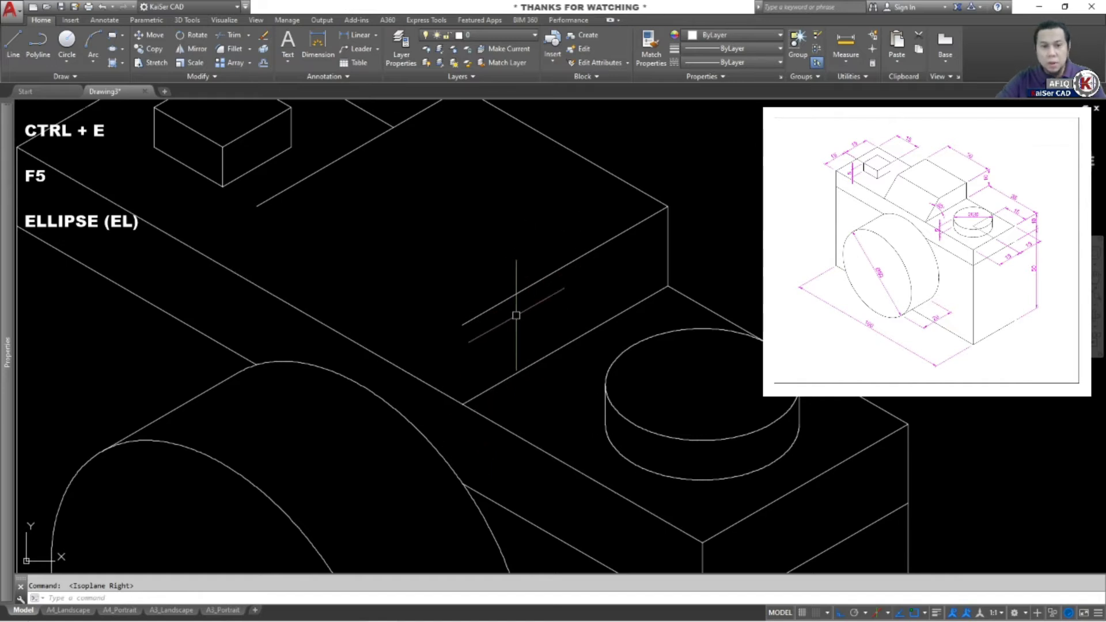
mouse_move(513, 314)
middle_mouse_down()
mouse_move(541, 240)
mouse_move(511, 313)
middle_mouse_up()
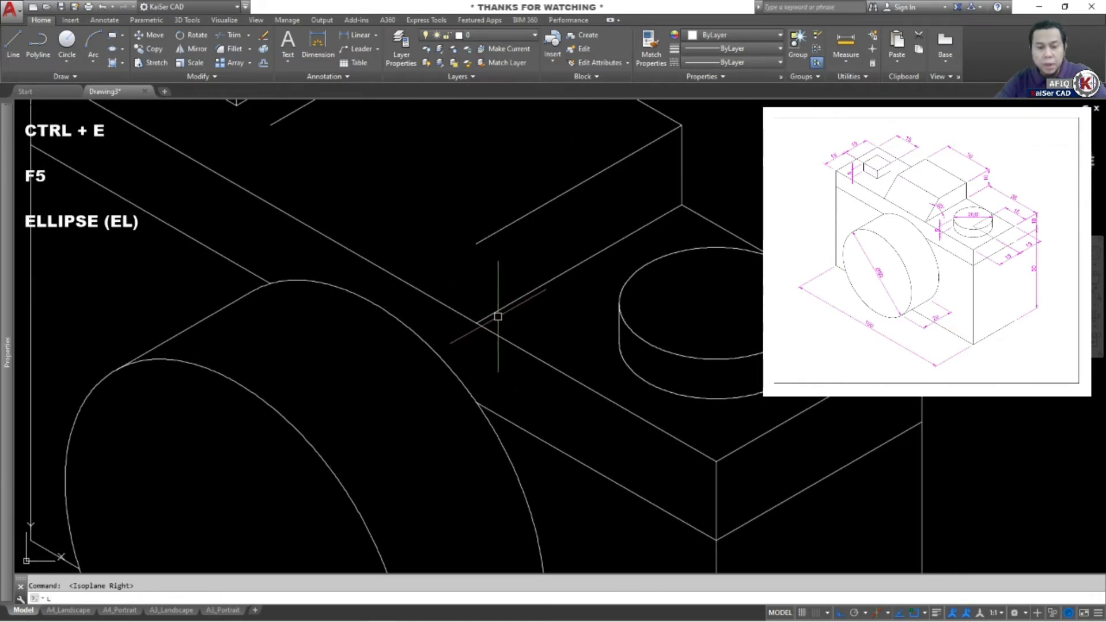
key("Return")
left_click(477, 317)
middle_click_drag(511, 172, 508, 212)
left_click(508, 212)
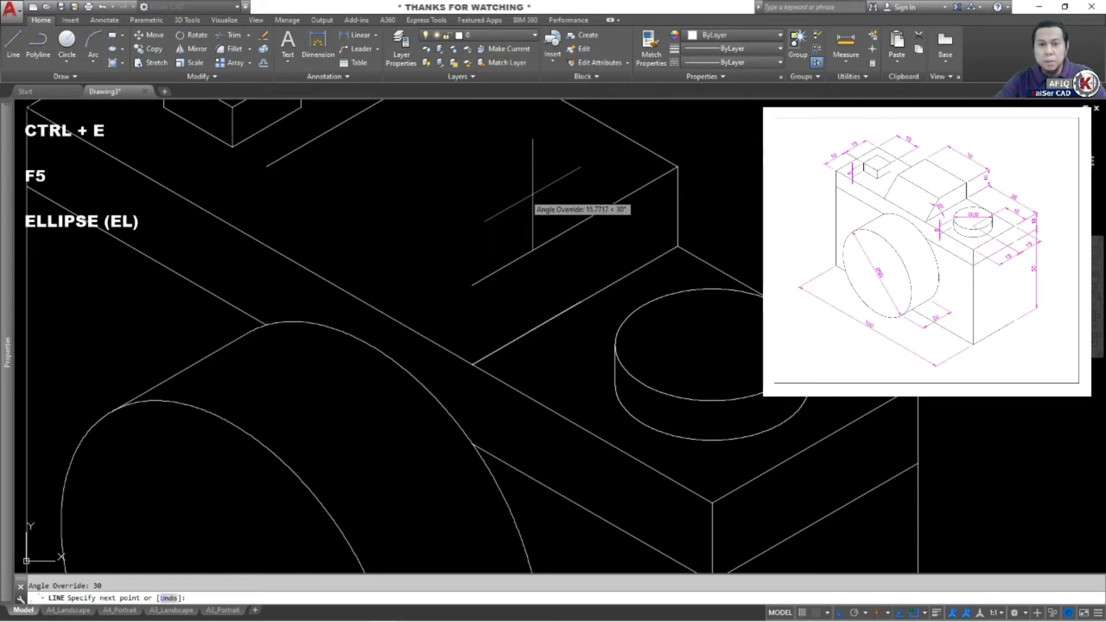
key("Escape")
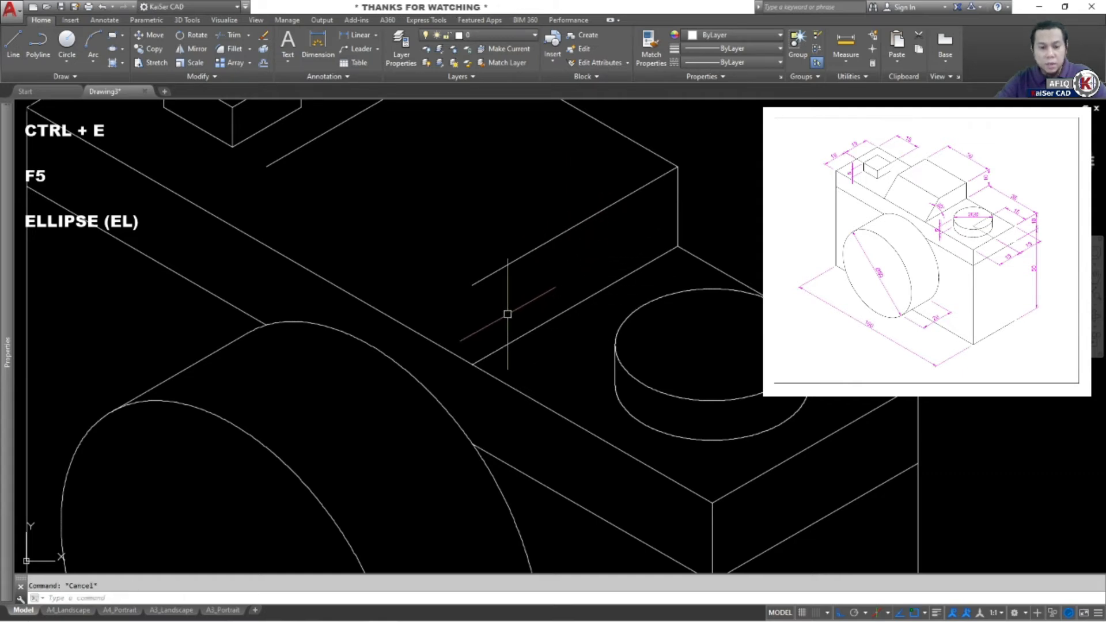
type("l")
key("Return")
left_click(497, 344)
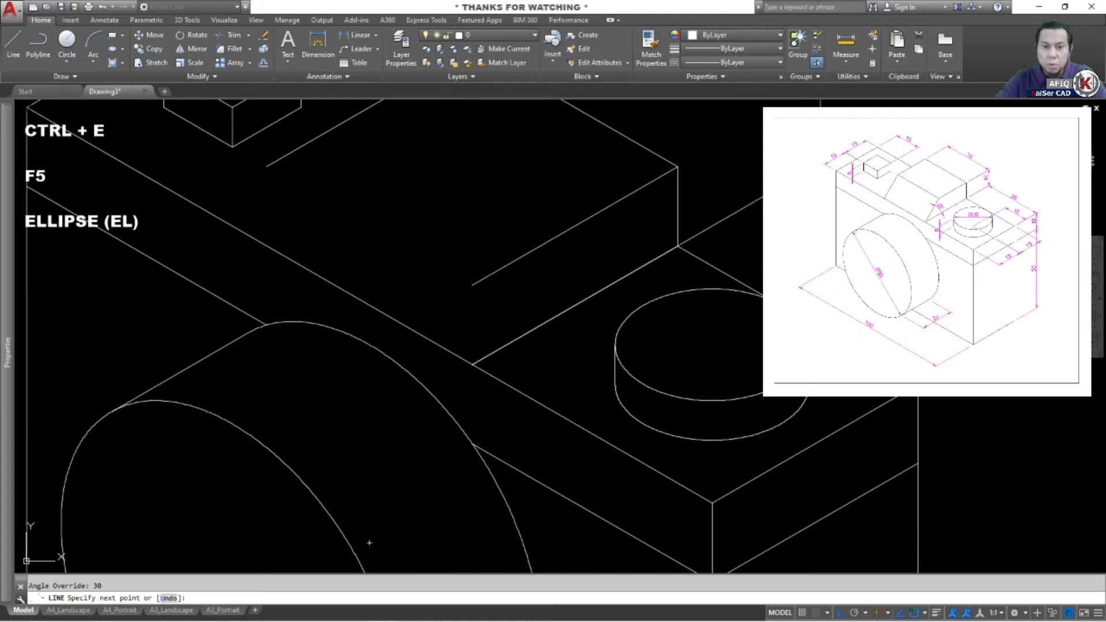
key("Escape")
scroll(692, 247, "down", 8)
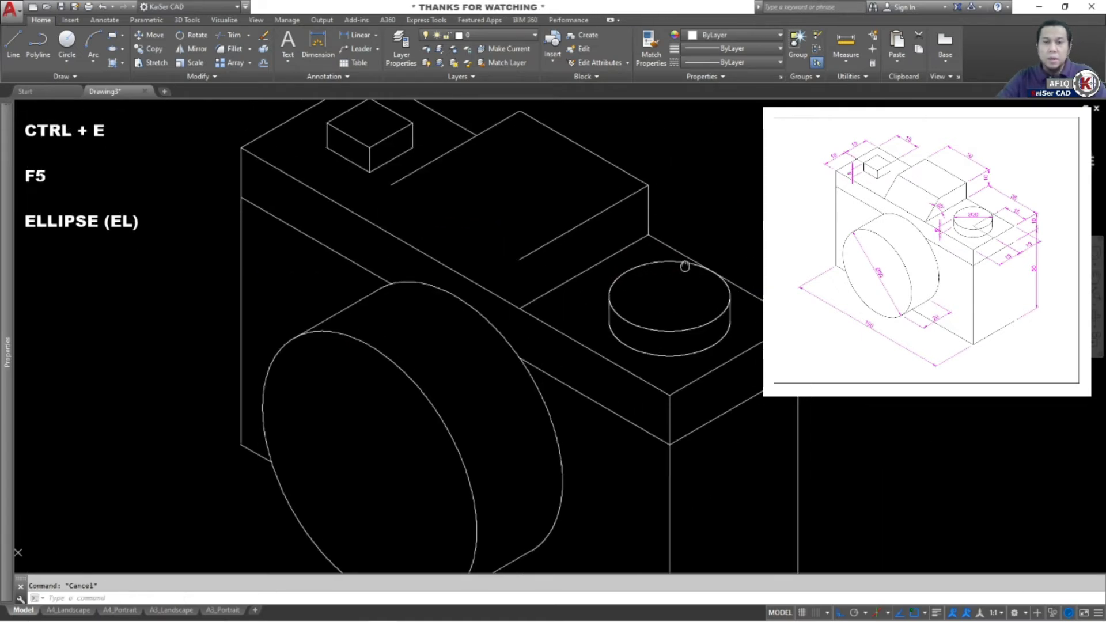
middle_click_drag(682, 274, 673, 254)
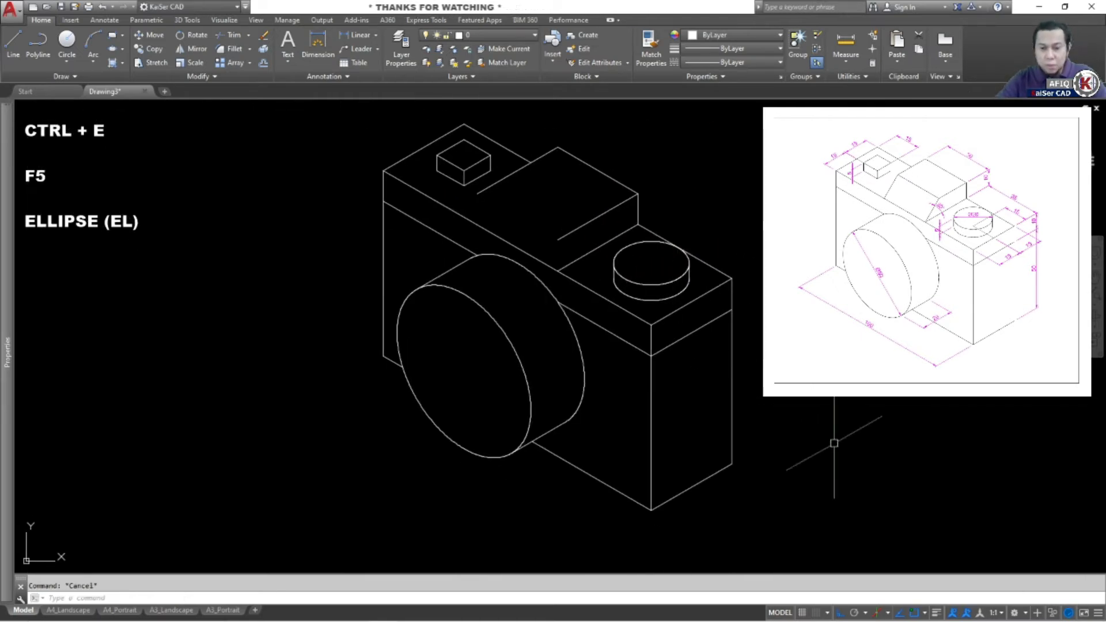
Switch isometric drafting off and draw horizontal reference lines in both directions from the body's lowest corner.
left_click(878, 613)
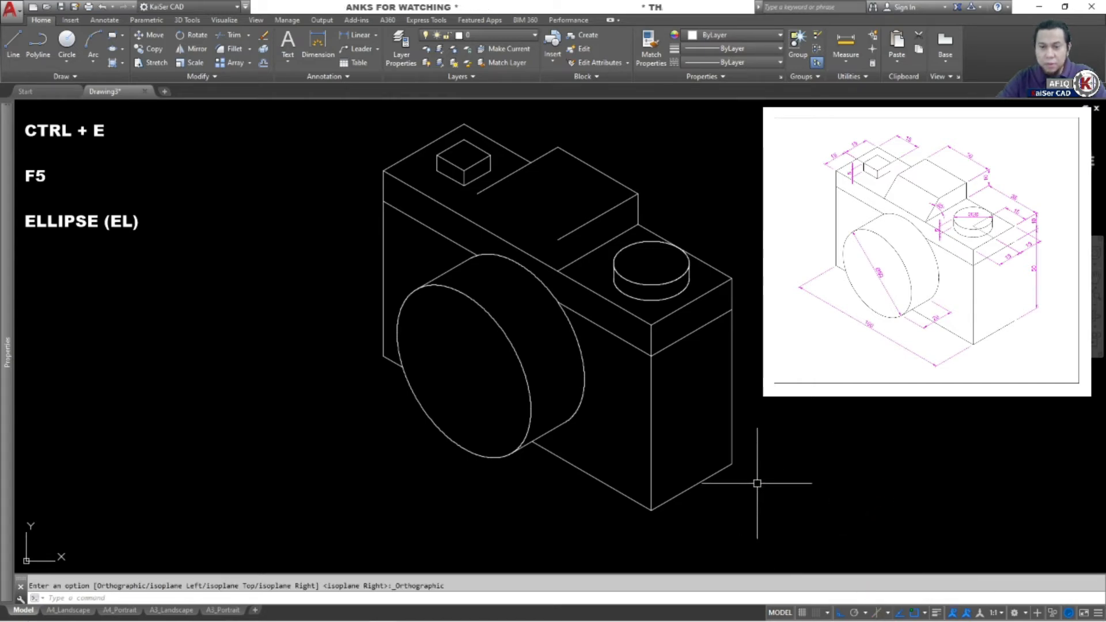
middle_click_drag(767, 479, 709, 456)
scroll(631, 481, "up", 2)
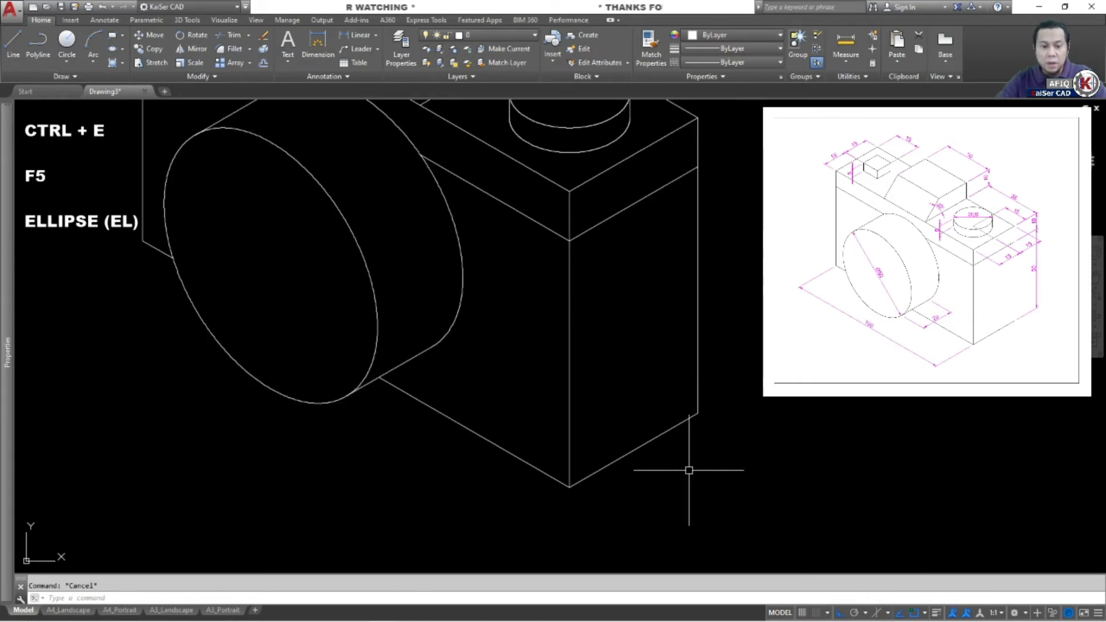
type("l")
key("Return")
left_click(574, 486)
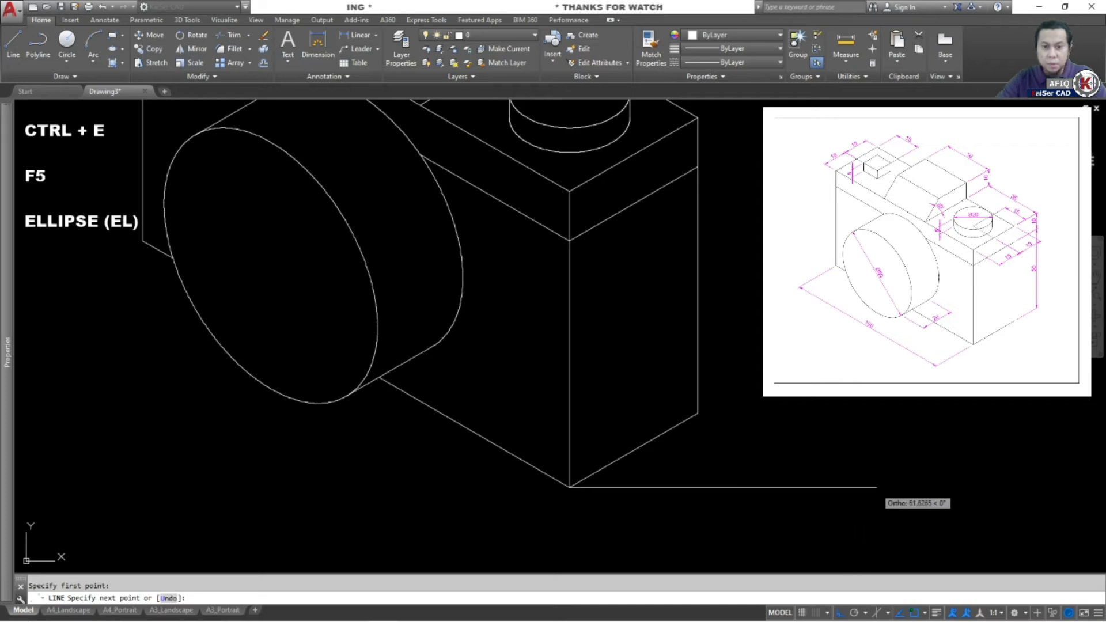
left_click(877, 488)
key("Escape")
key("Return")
left_click(577, 488)
left_click(310, 488)
key("Escape")
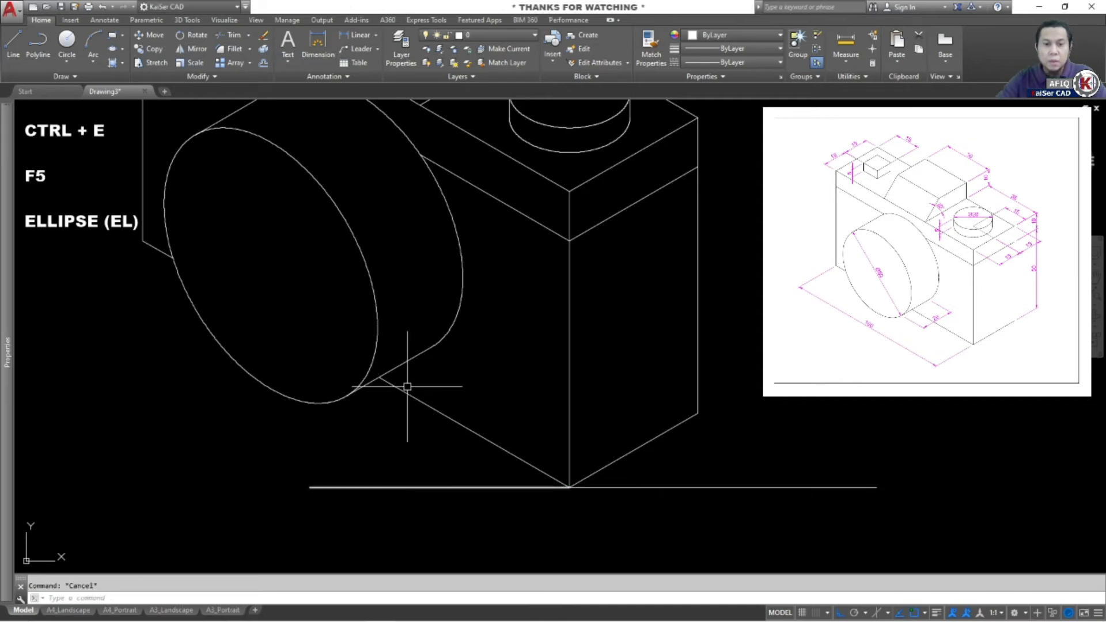
Add angular dimensions at annotation scale 1:1 between each bottom edge of the body and the horizontal reference line beside it.
middle_click_drag(410, 385, 363, 381)
scroll(588, 480, "up", 2)
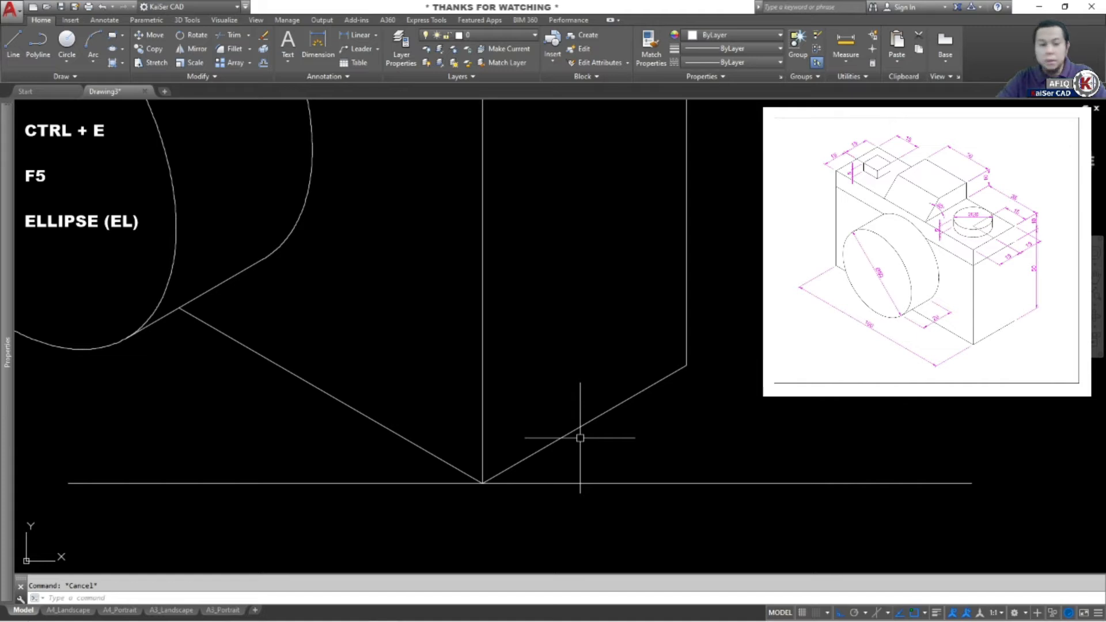
type("DAN")
key("Return")
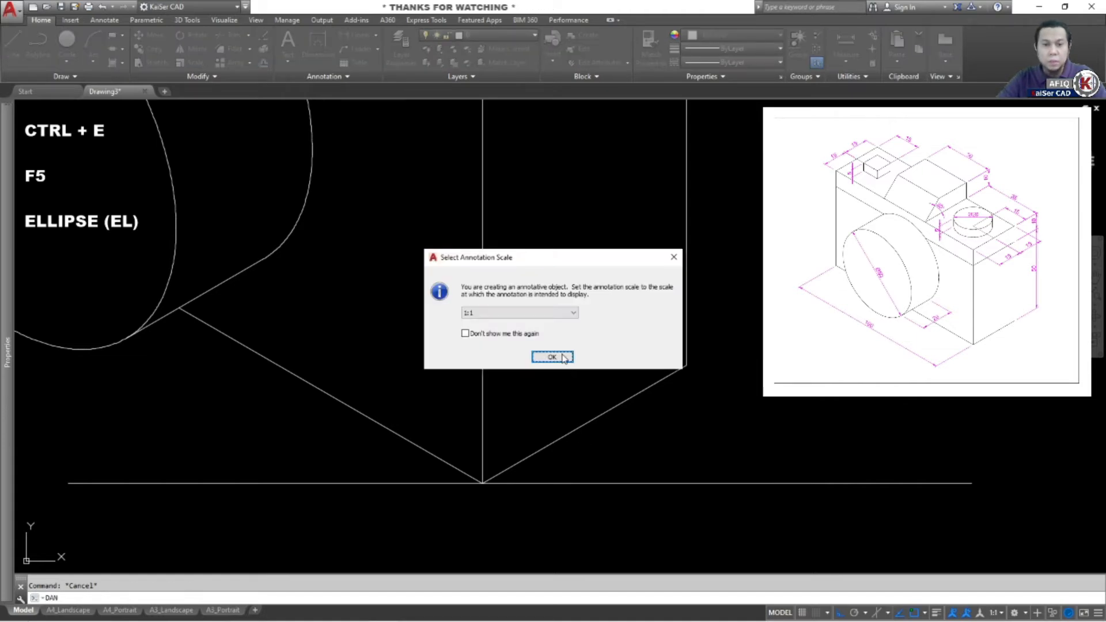
left_click(564, 358)
left_click(593, 421)
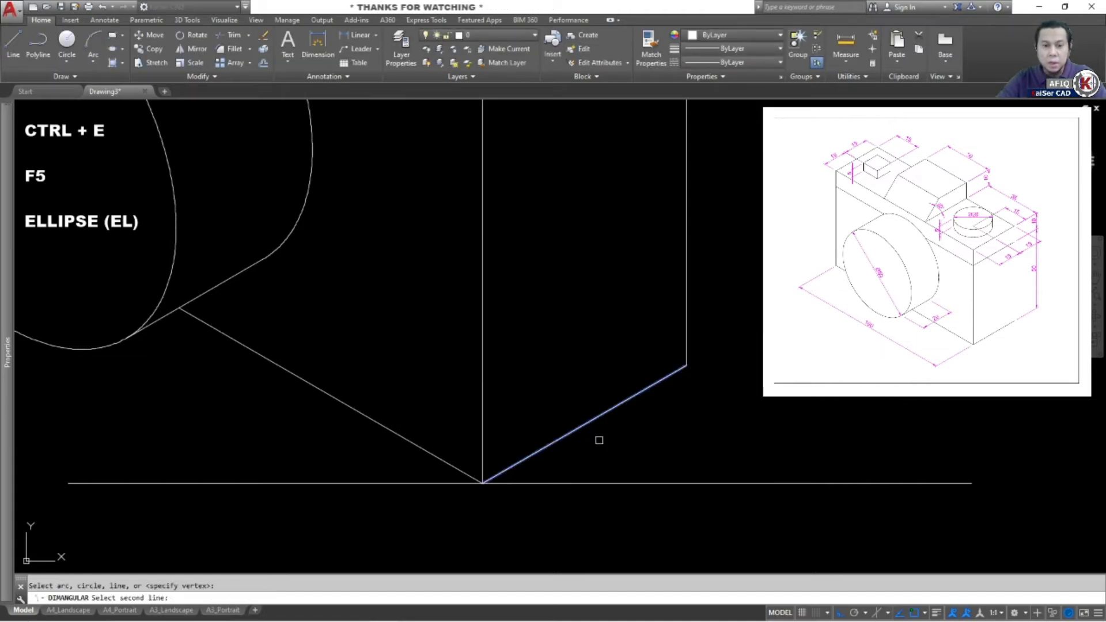
left_click(610, 484)
left_click(731, 441)
key("Return")
left_click(402, 436)
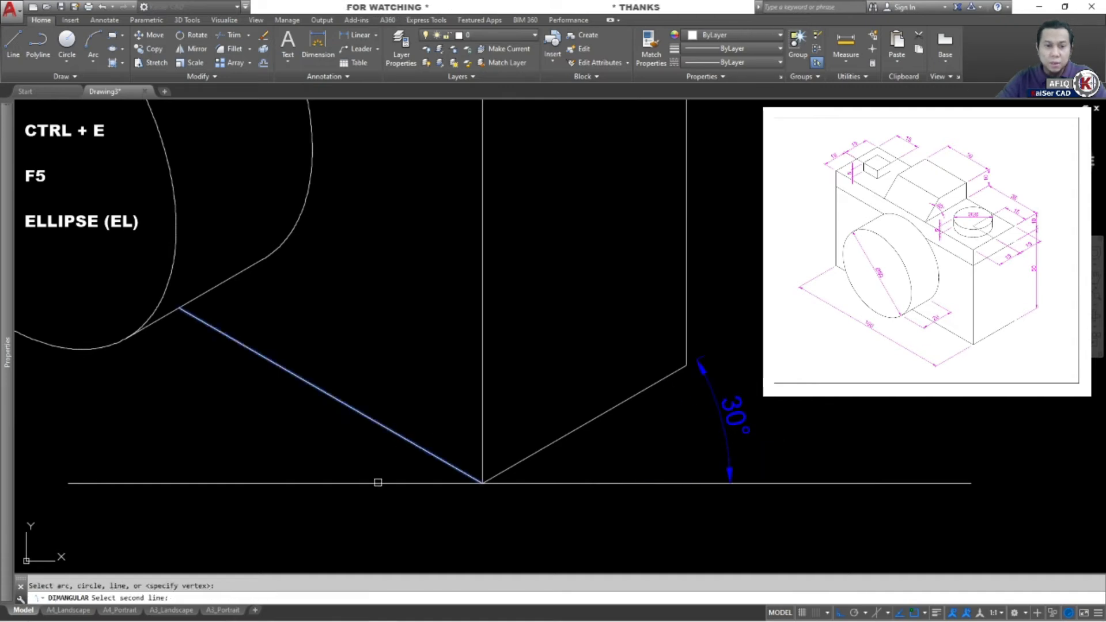
left_click(378, 482)
left_click(327, 431)
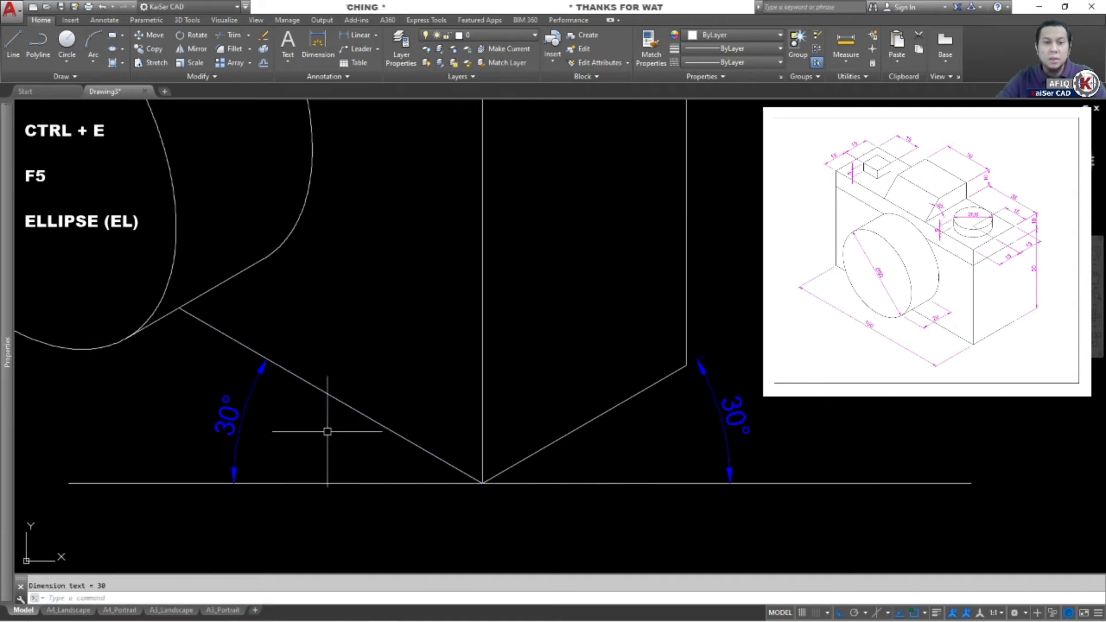
Draw a horizontal reference line from the front end of the viewfinder housing's base line across the round knob.
scroll(328, 431, "down", 7)
scroll(447, 415, "up", 3)
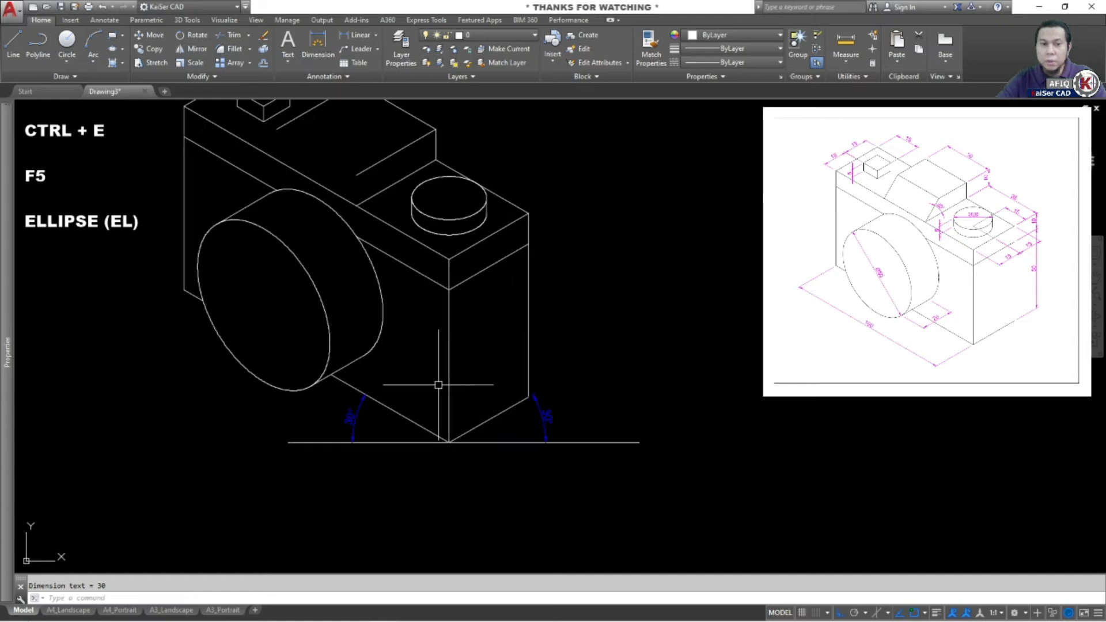
middle_click_drag(438, 385, 431, 418)
scroll(377, 291, "up", 6)
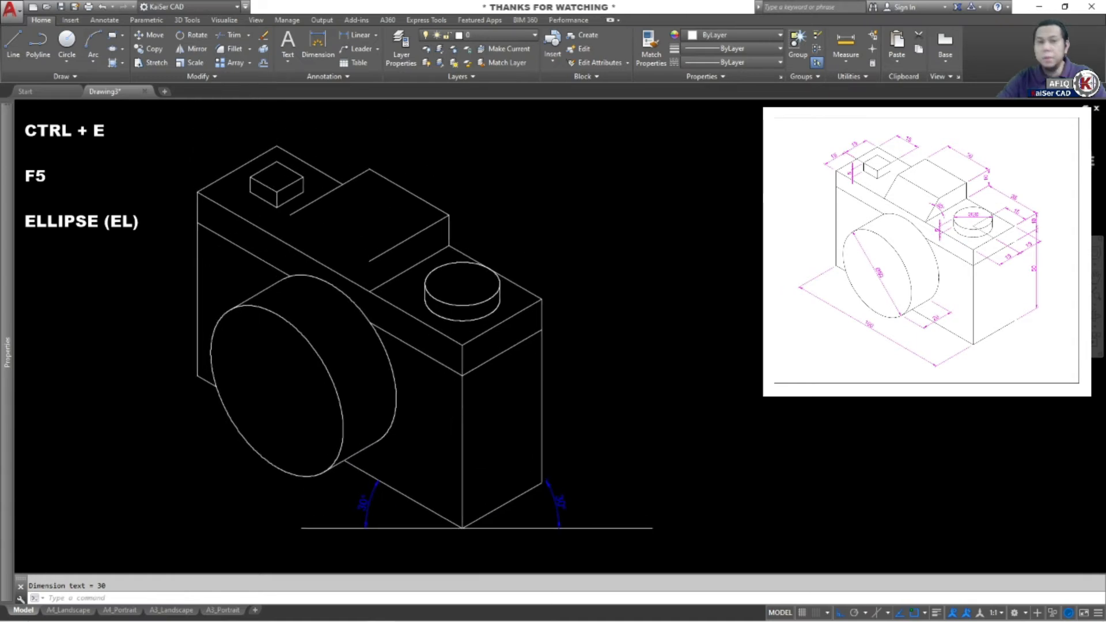
middle_click_drag(382, 291, 425, 371)
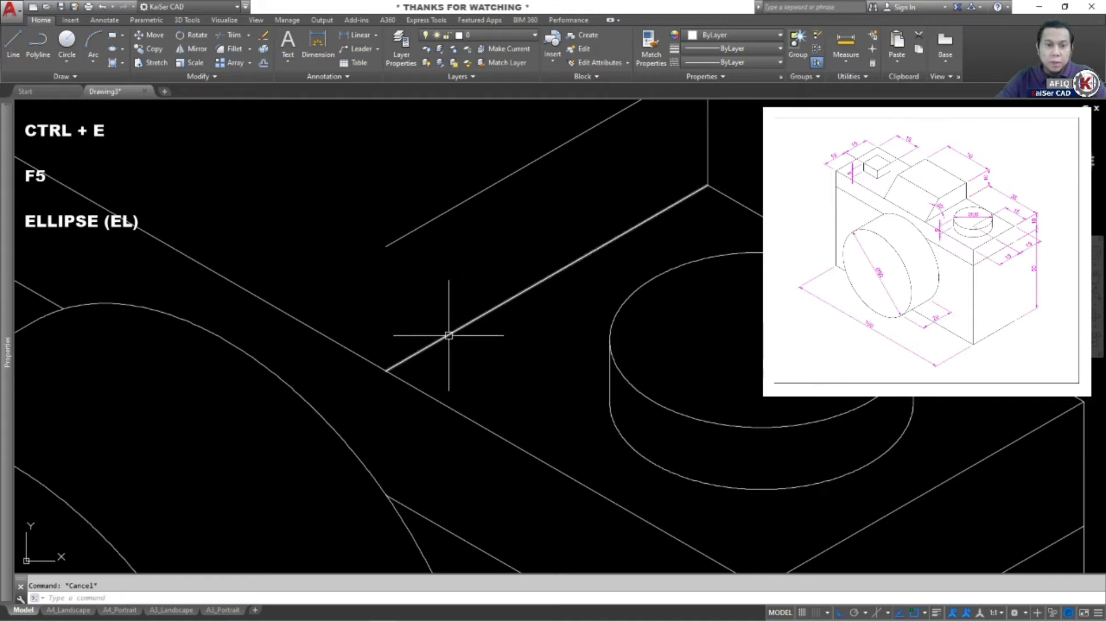
left_click(444, 330)
key("Escape")
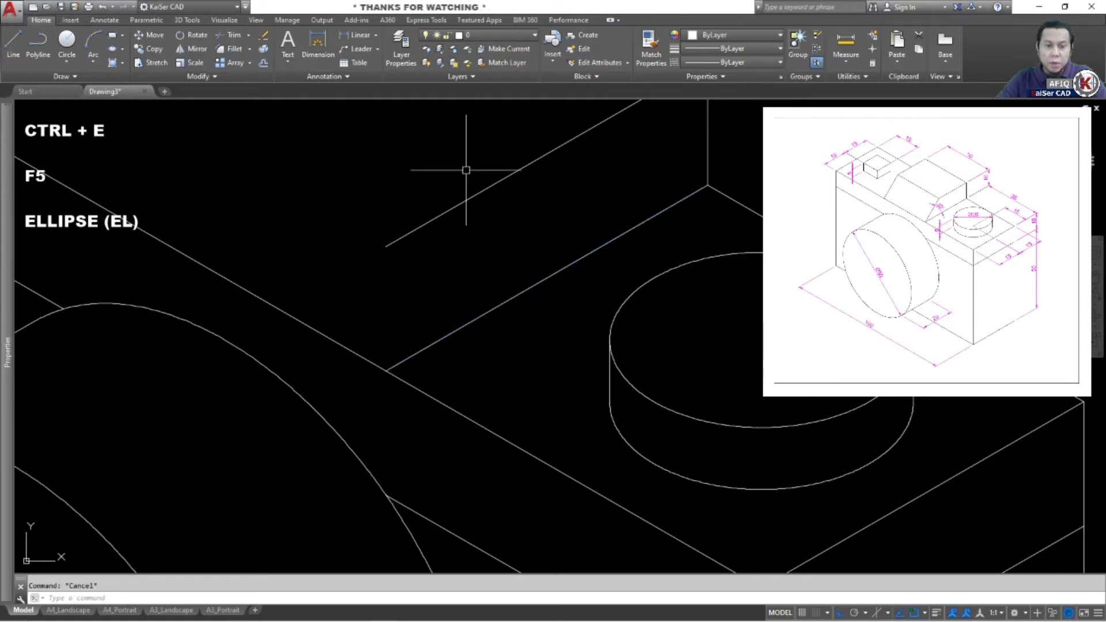
type("l")
key("Return")
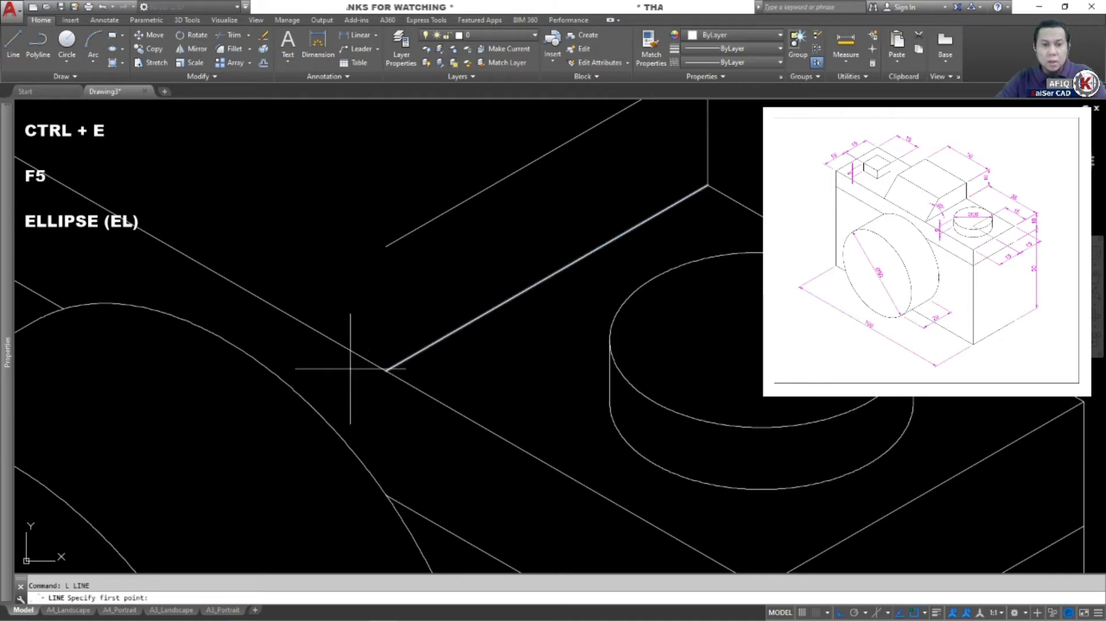
left_click(386, 370)
left_click(832, 367)
key("Escape")
key("Escape")
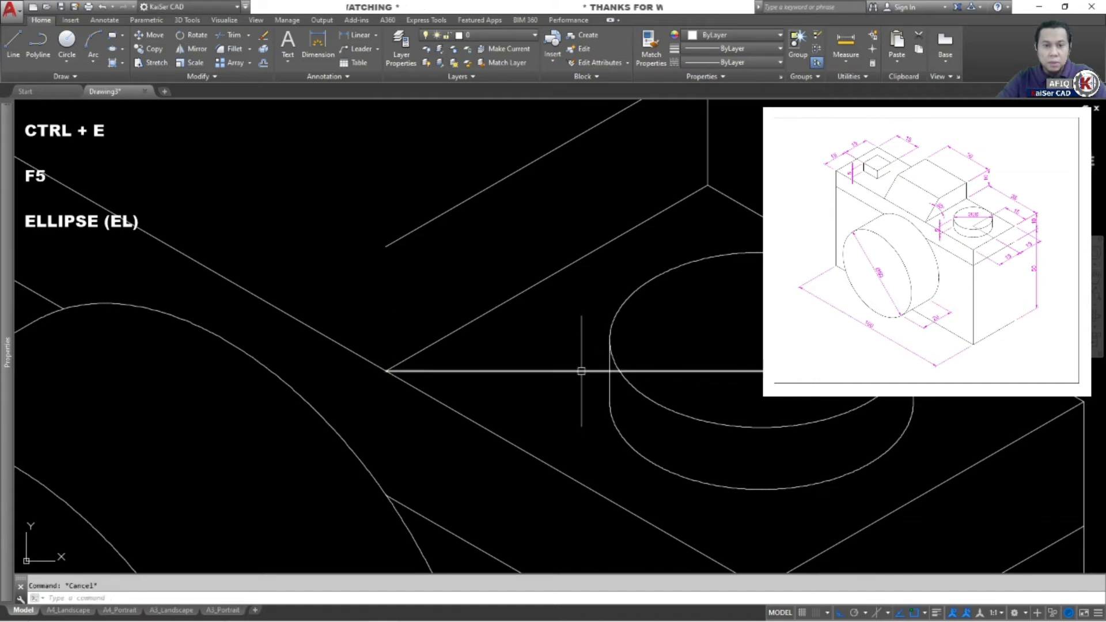
Add an angular dimension between the housing's base line and the horizontal reference line across the knob.
type("DAN")
key("Return")
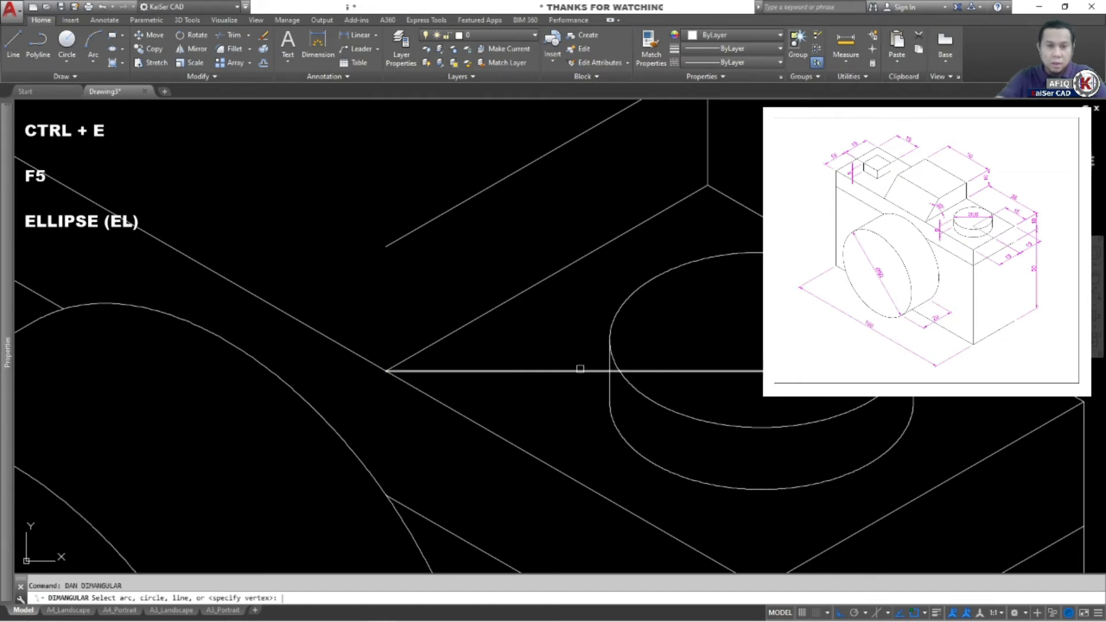
left_click(576, 370)
left_click(484, 319)
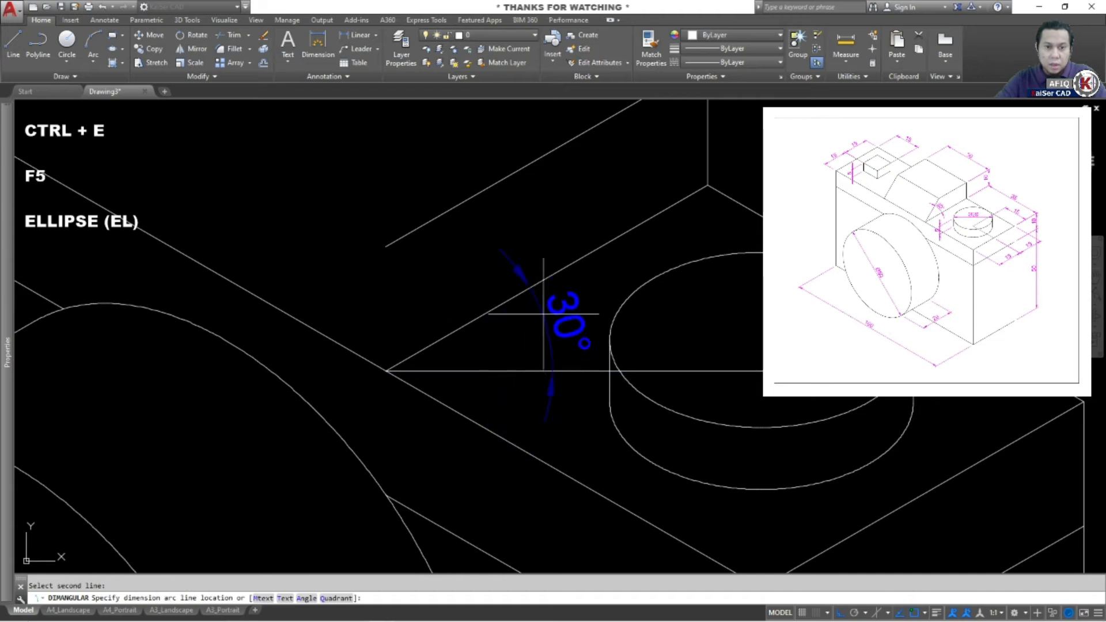
left_click(489, 317)
left_click(526, 284)
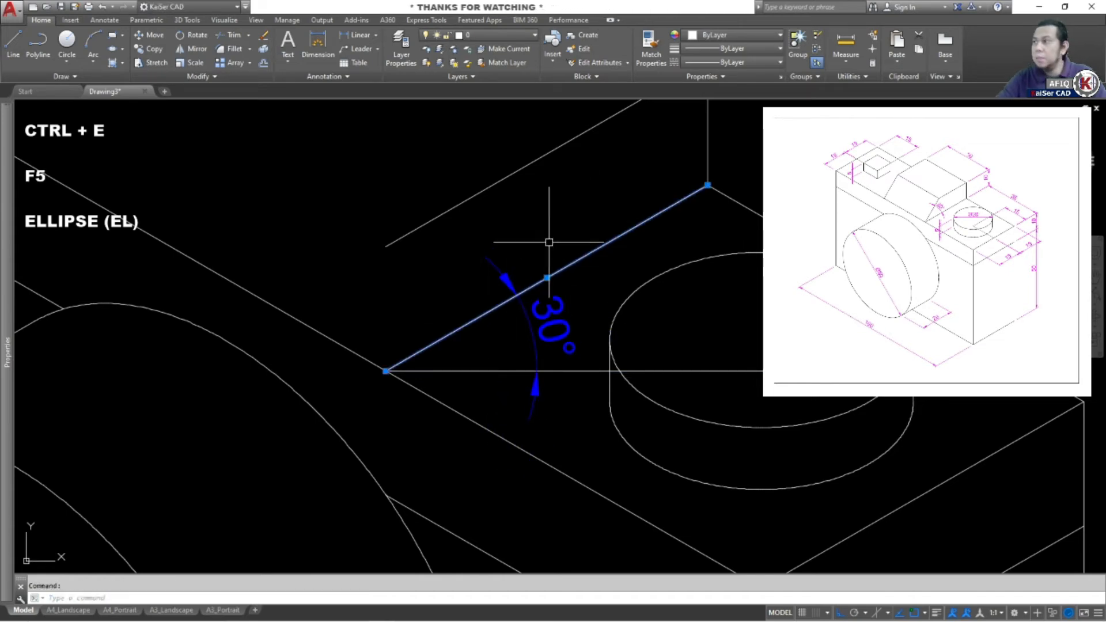
key("Escape")
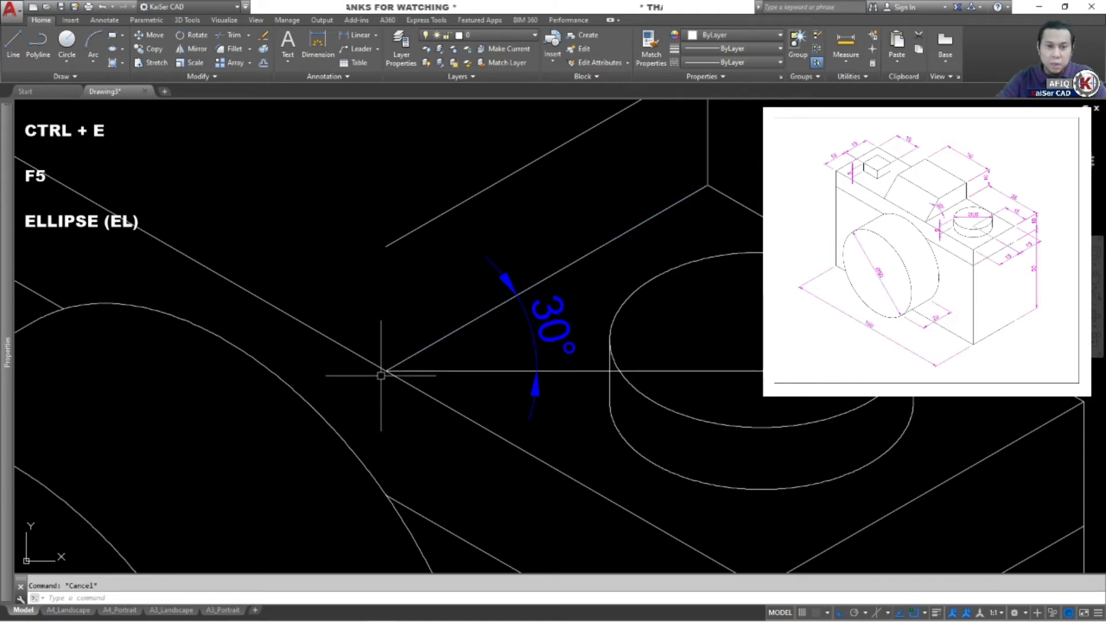
left_click(435, 346)
left_click(410, 330)
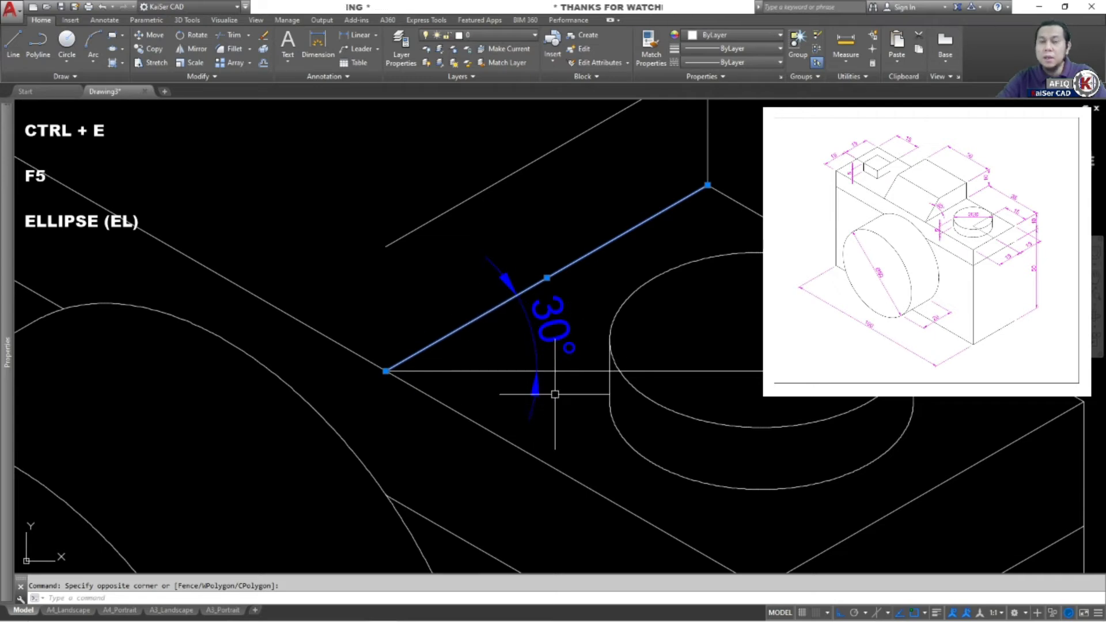
key("Escape")
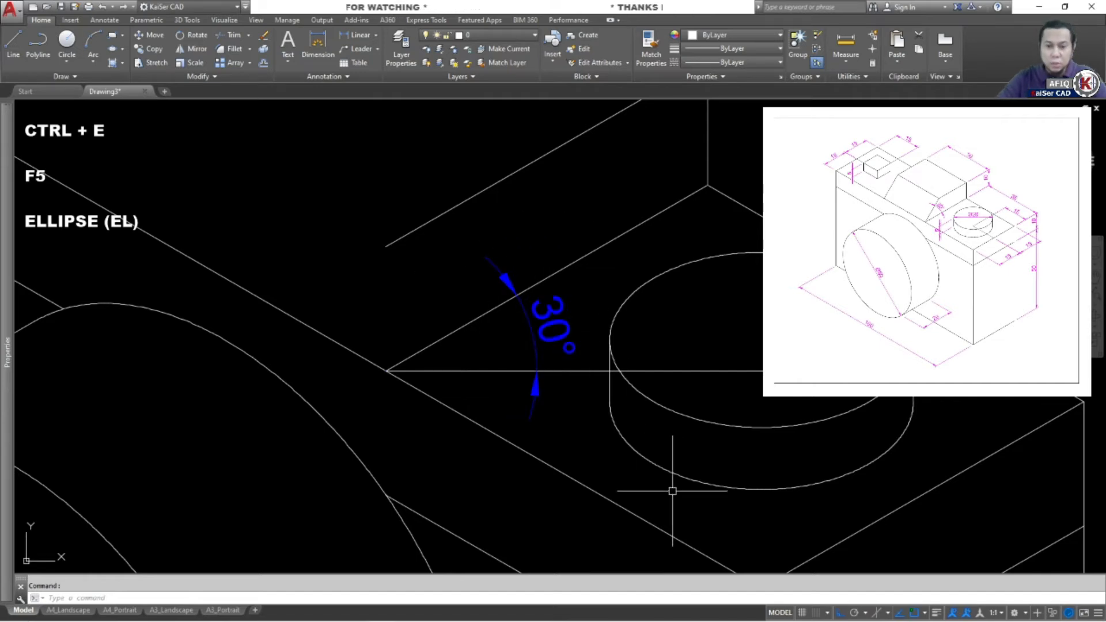
Switch isometric drafting back on and draw a 60° line from the front end of the housing's base line past its raised edge.
left_click(877, 613)
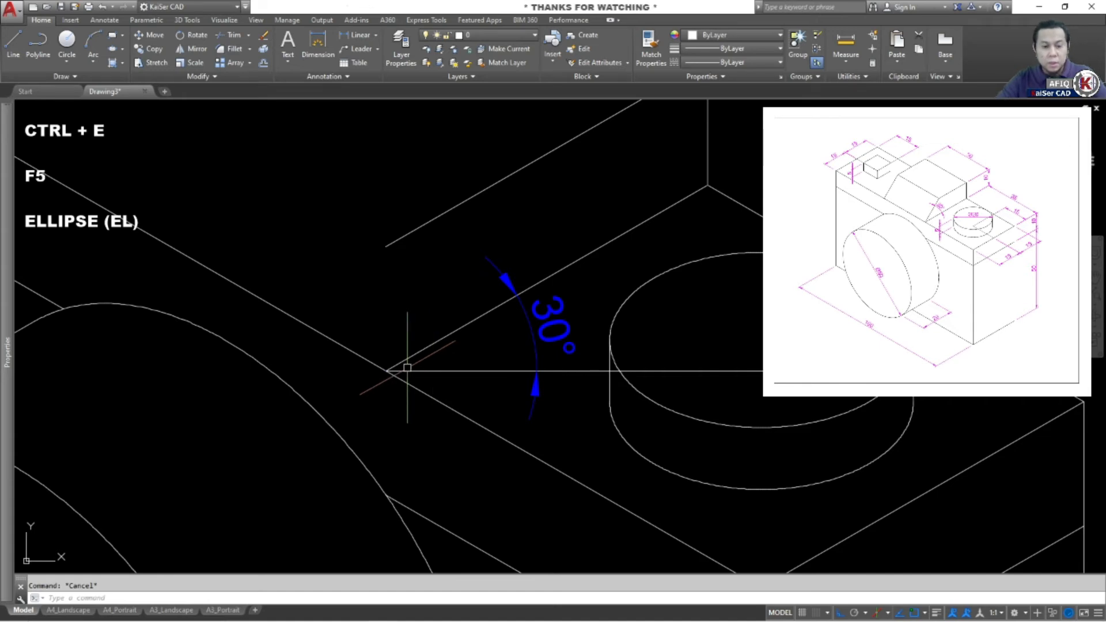
key("Return")
left_click(387, 370)
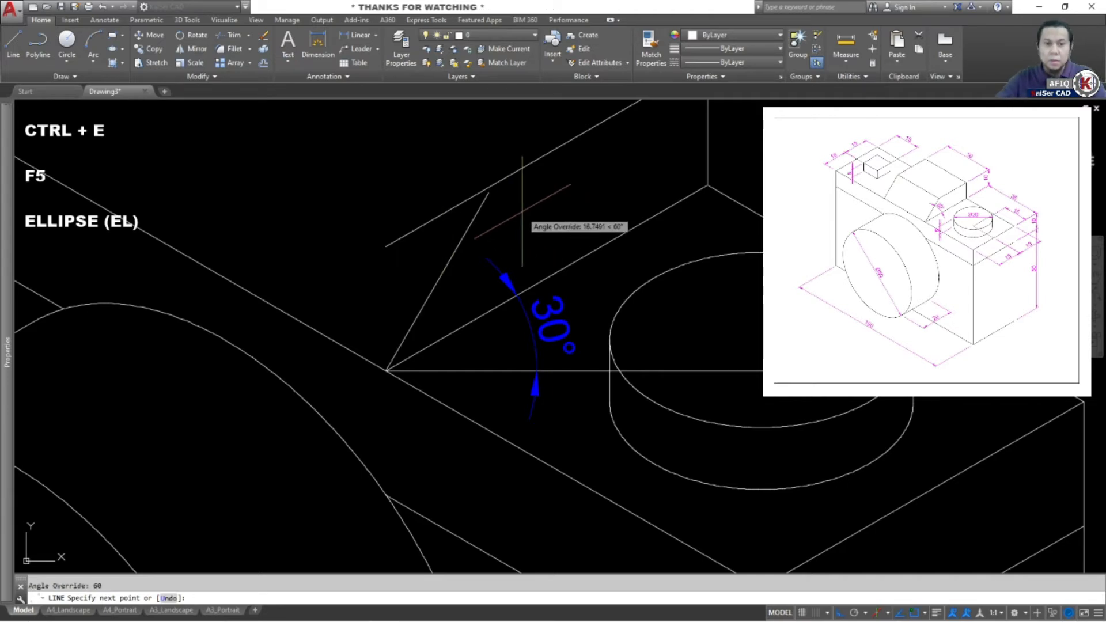
middle_click_drag(525, 233, 485, 298)
left_click(498, 171)
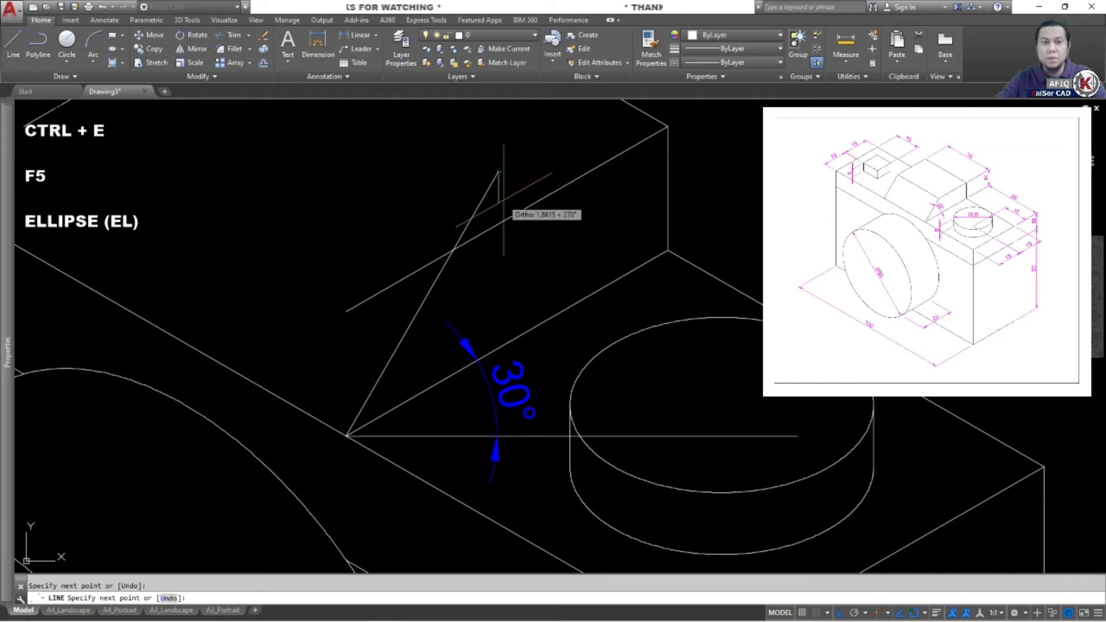
key("Return")
Add an angular dimension between the housing's base line and the new sloped line.
middle_click_drag(352, 285, 371, 260)
middle_click_drag(447, 368, 458, 321)
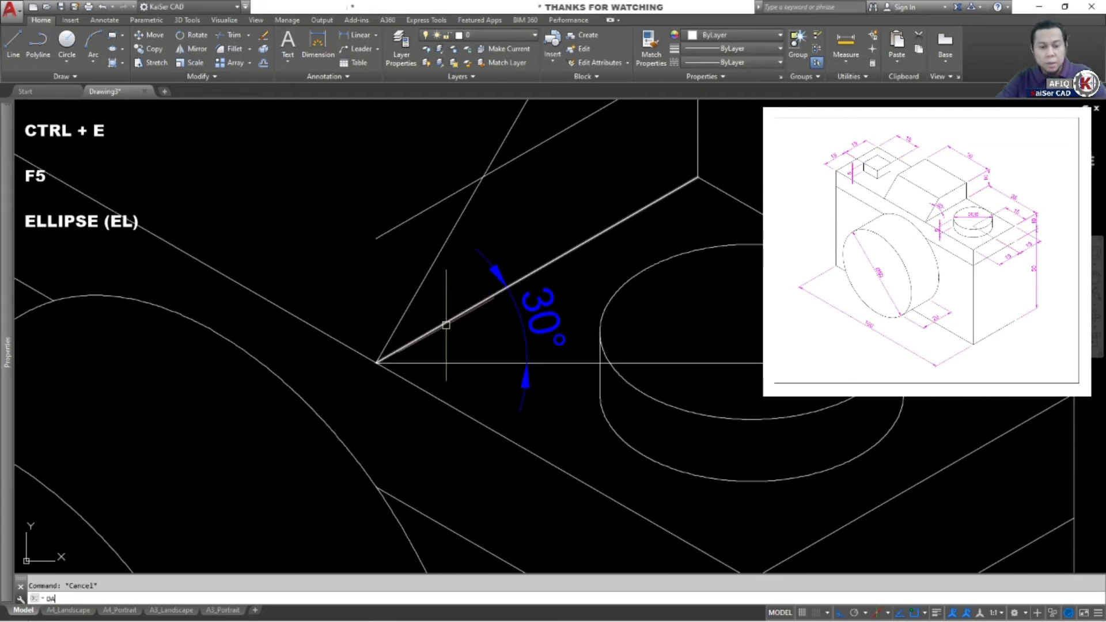
key("Return")
left_click(446, 325)
left_click(448, 238)
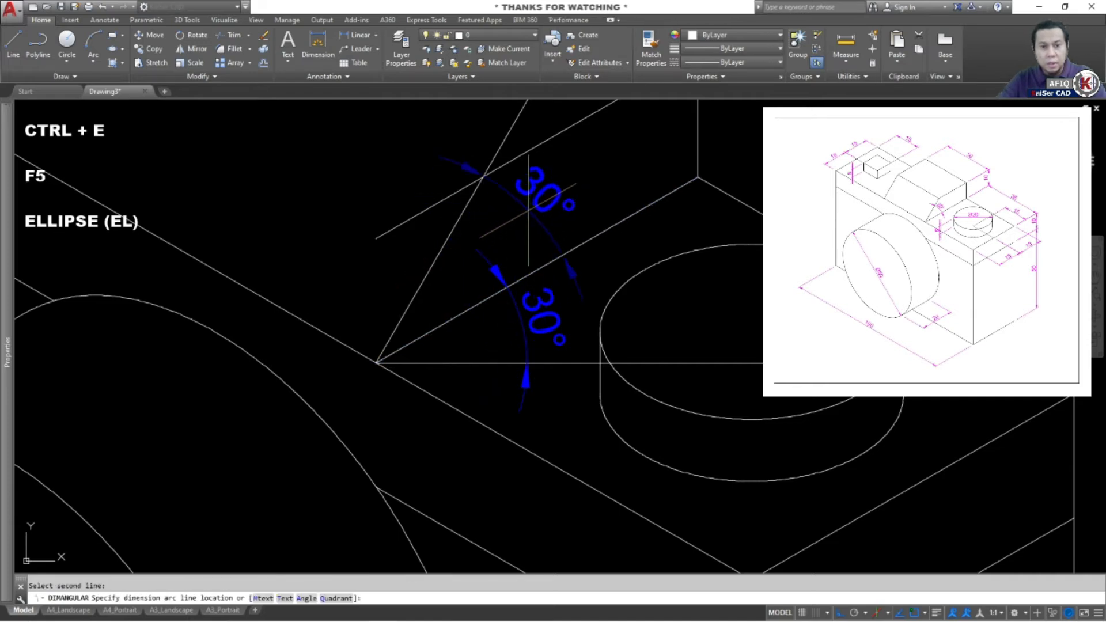
left_click(570, 244)
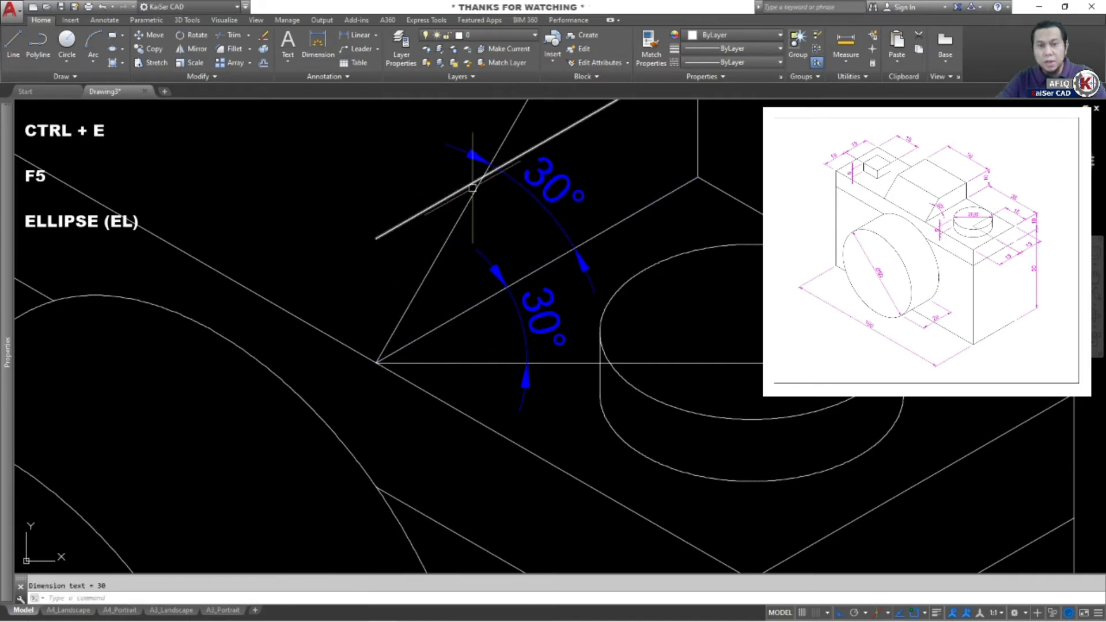
middle_click_drag(521, 339, 512, 350)
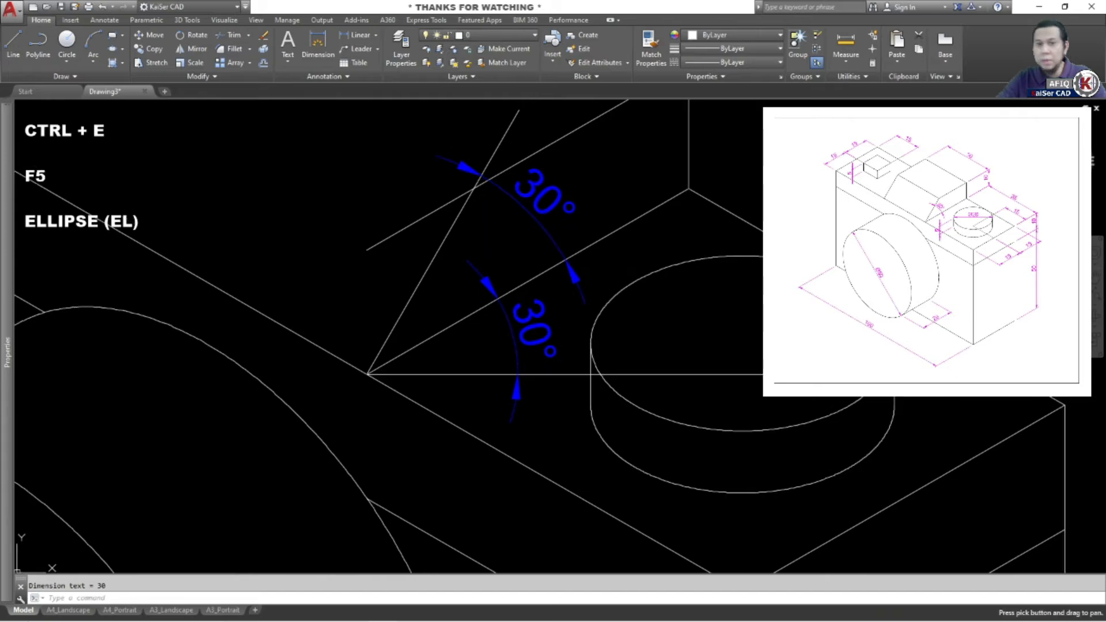
Erase the horizontal reference line across the knob together with its angular dimension.
key("Escape")
left_click(550, 362)
left_click(503, 386)
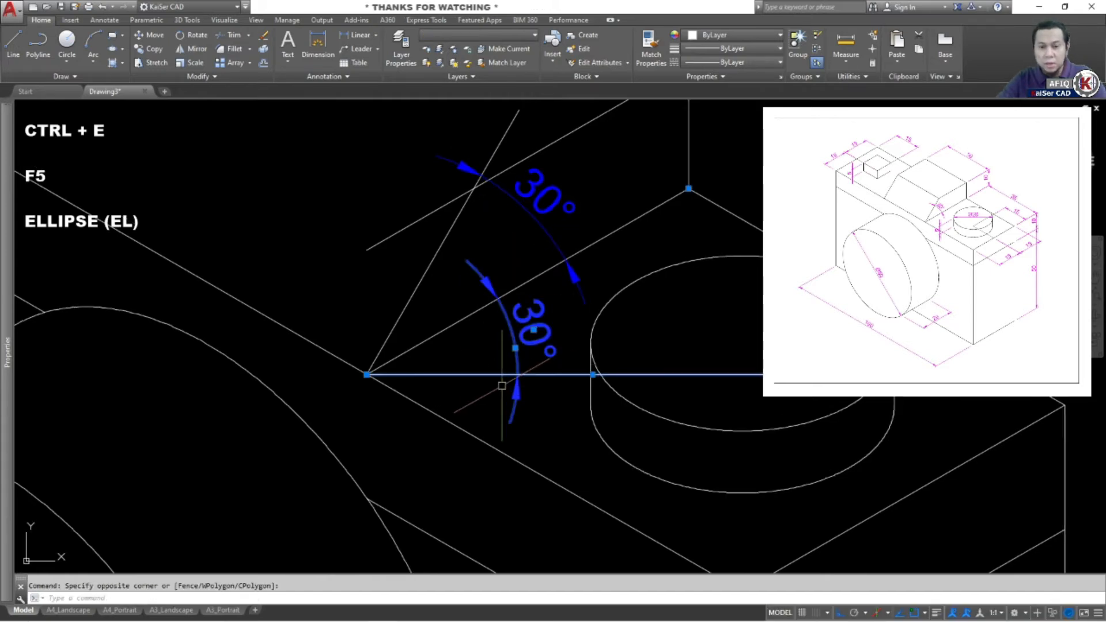
key("Delete")
Erase the horizontal reference line and angular dimension on the lens side of the body's lowest corner.
scroll(530, 333, "down", 3)
scroll(507, 478, "up", 5)
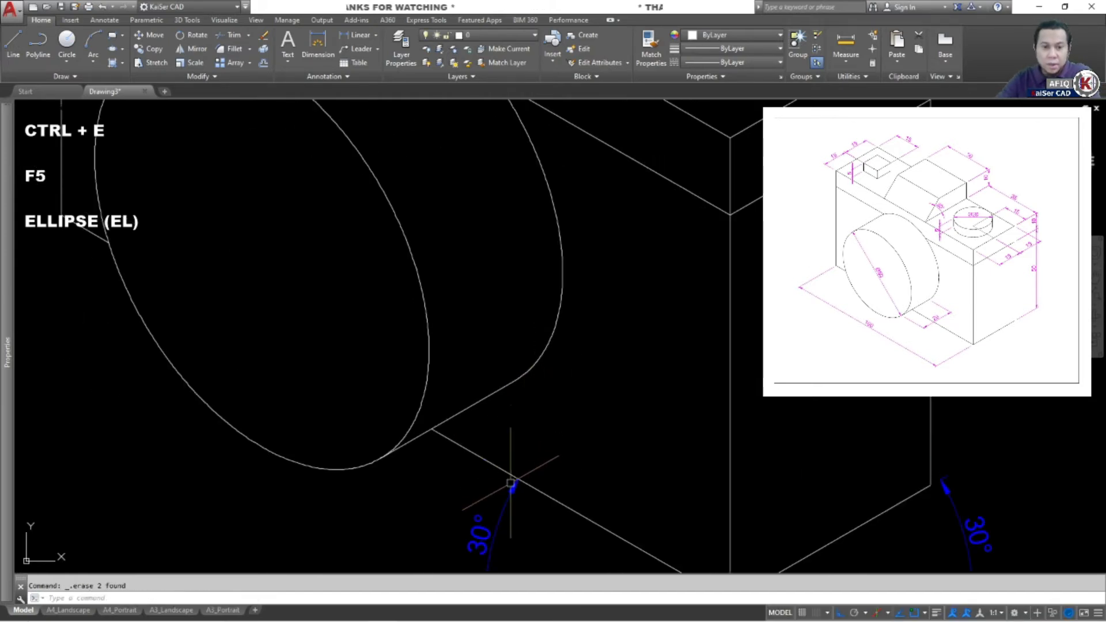
left_click(525, 419)
left_click(455, 469)
key("Delete")
middle_click_drag(577, 442, 371, 440)
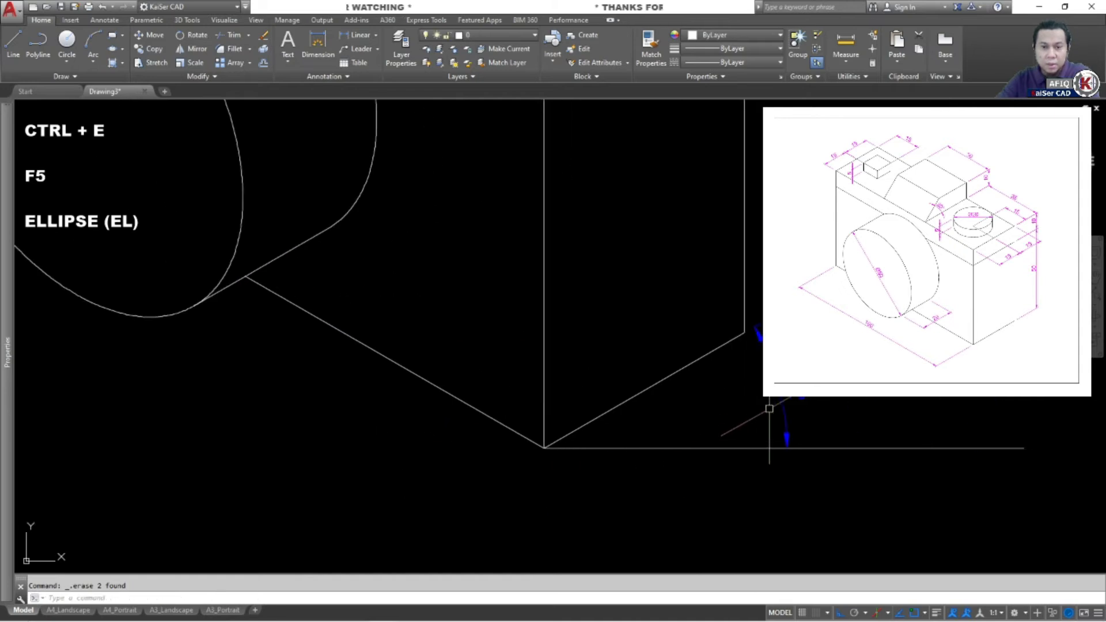
Erase the leftover horizontal construction line and angle dimension at the body's bottom corner, plus the 30° dimension beside the viewfinder block.
left_click(850, 430)
left_click(765, 468)
key("Delete")
scroll(556, 390, "down", 3)
scroll(494, 247, "up", 5)
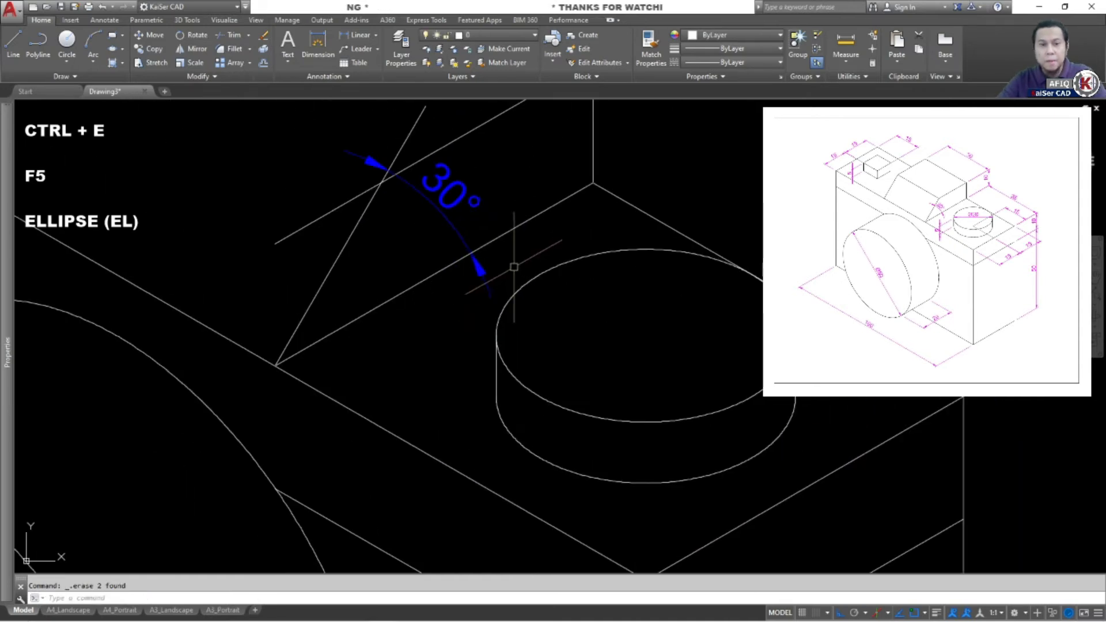
left_click(455, 183)
key("Delete")
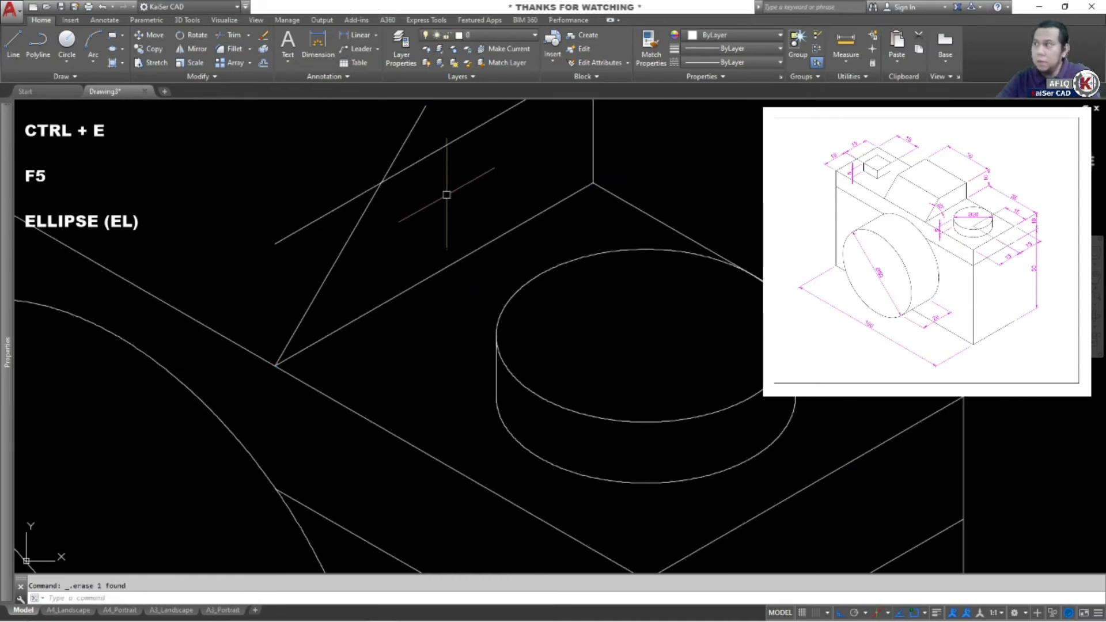
scroll(447, 210, "down", 4)
key("Escape")
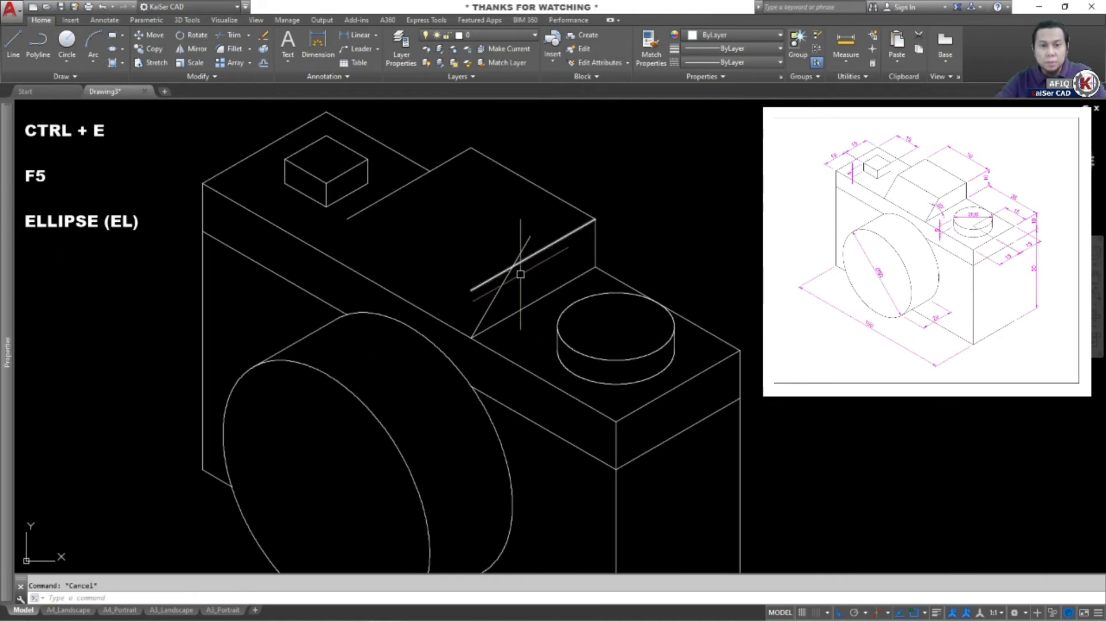
Join the slanted line and the viewfinder block's upper edge nearest the round dial into a sharp corner with a zero-radius Fillet.
scroll(499, 292, "up", 2)
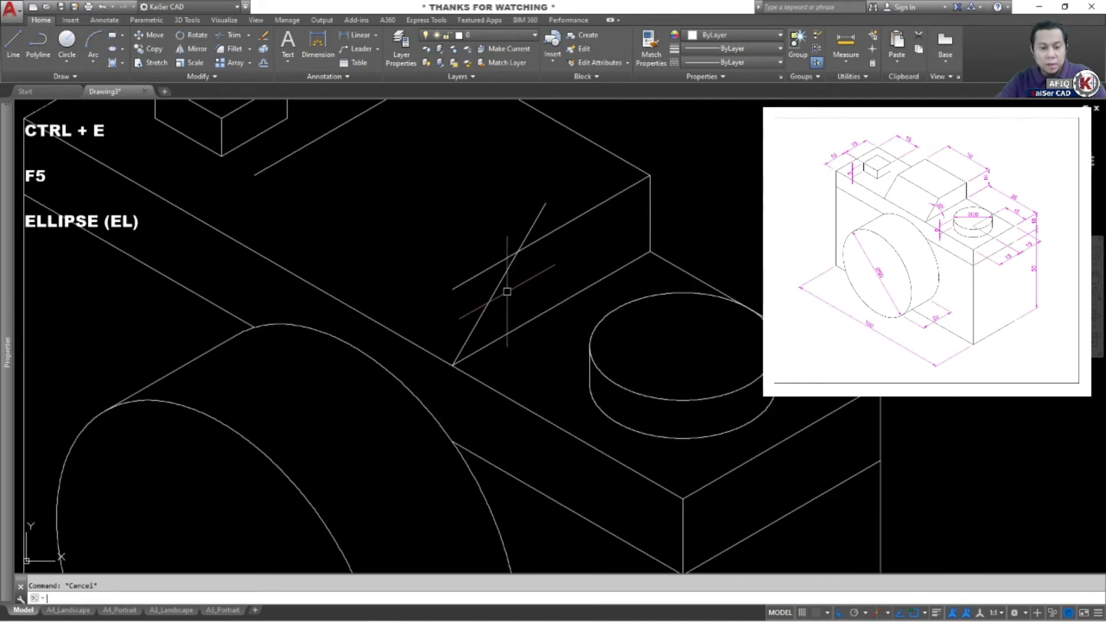
type("f")
key("Return")
left_click(534, 243)
left_click(505, 276)
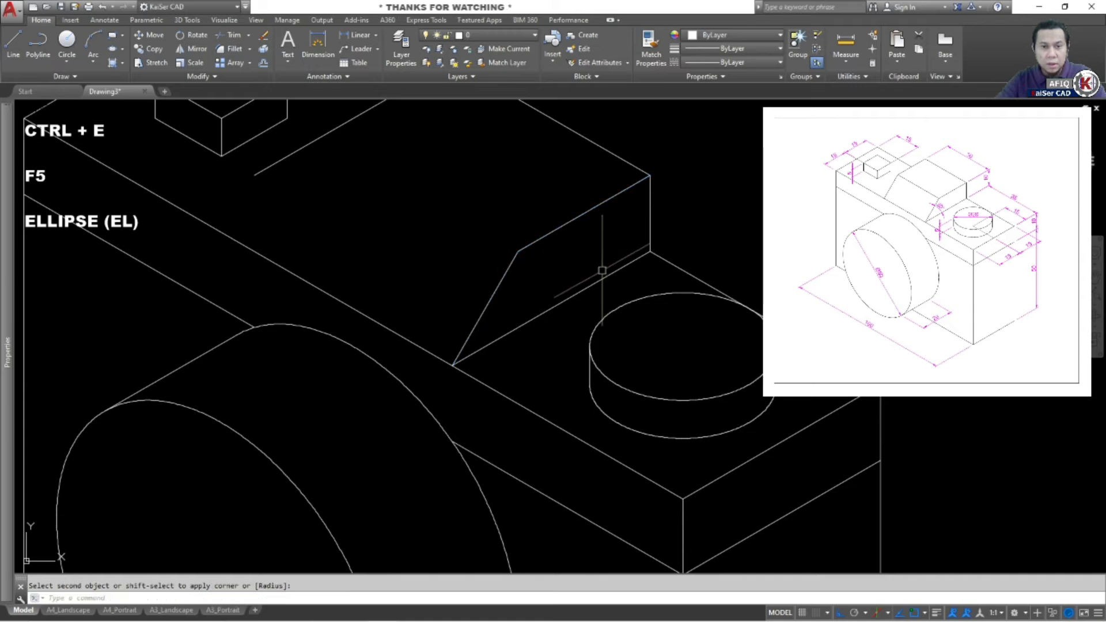
middle_click_drag(522, 306, 541, 349)
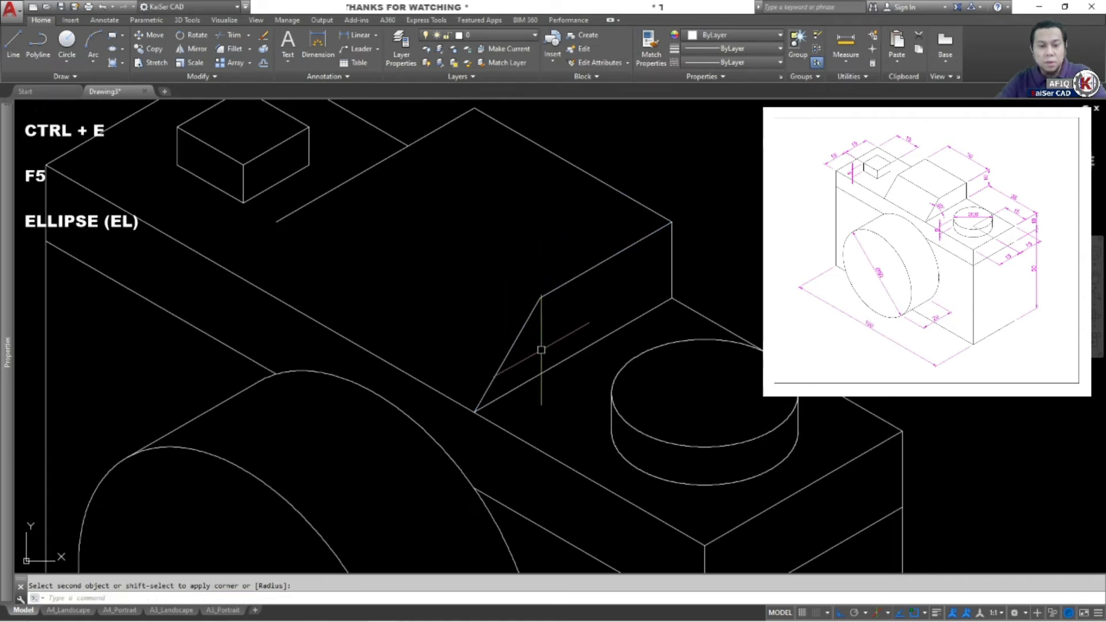
key("Escape")
Switch to the top isoplane and copy the slanted front edge to the opposite end of the viewfinder block.
key("F5")
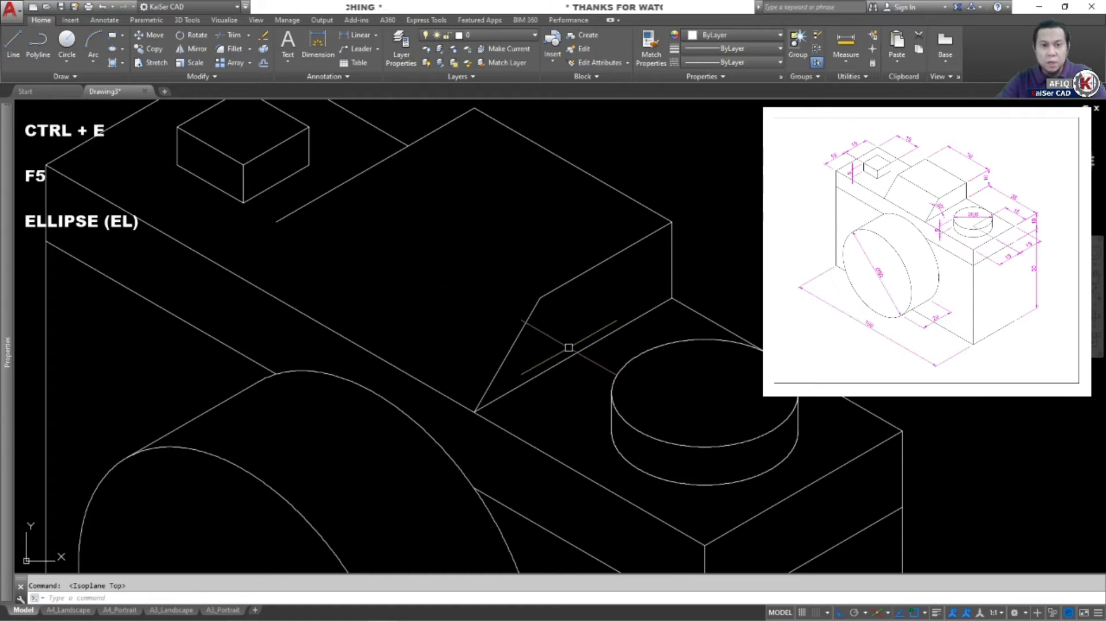
type("co")
key("Return")
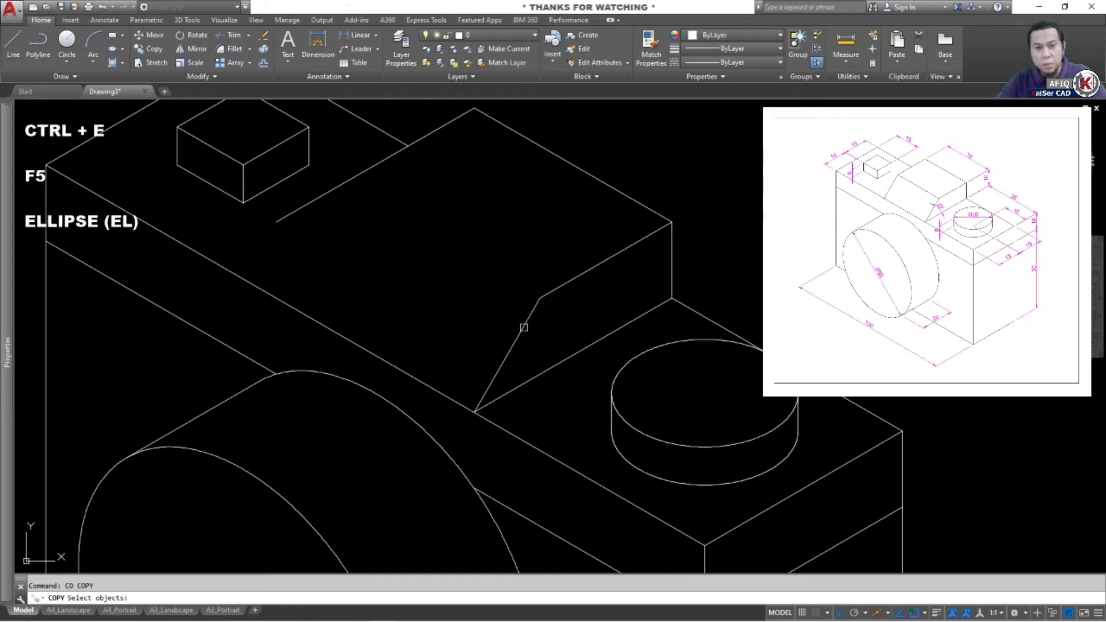
key("Return")
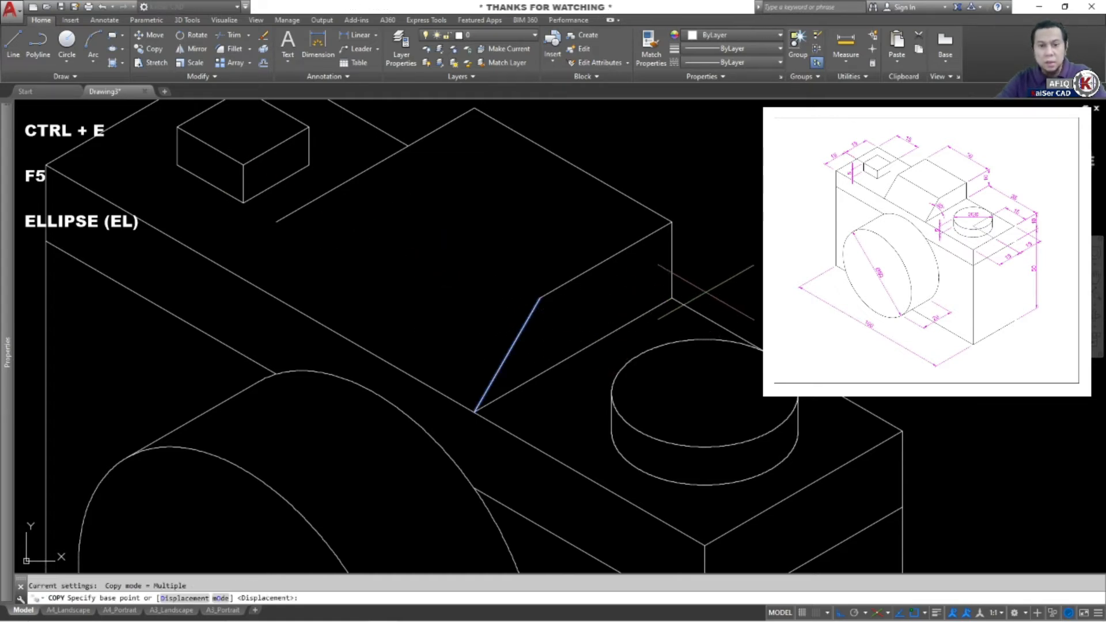
left_click(786, 245)
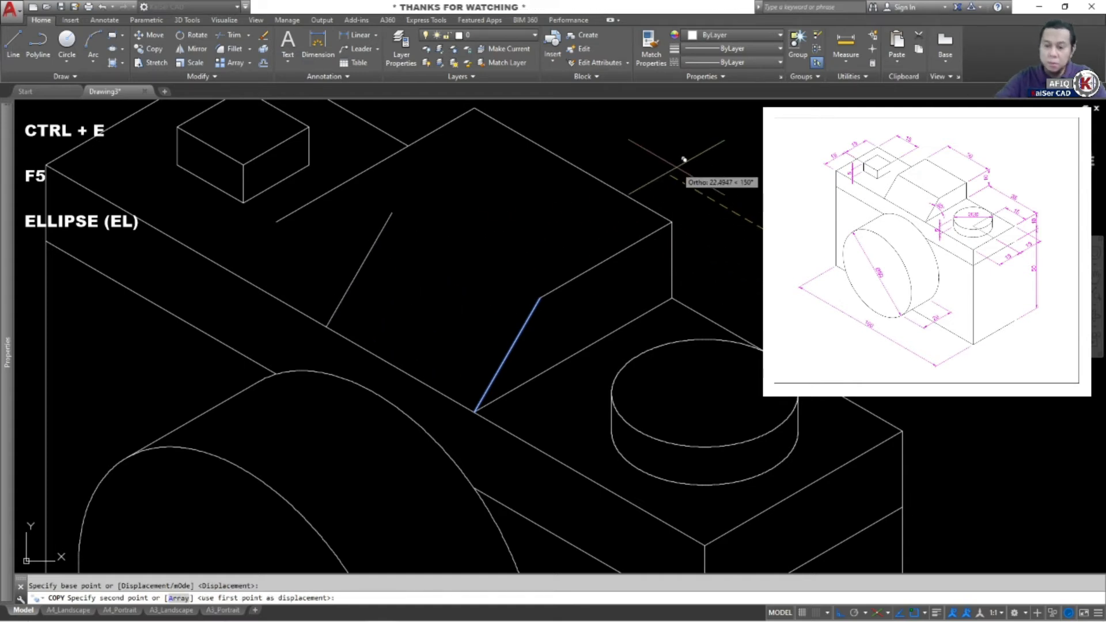
key("Return")
key("Escape")
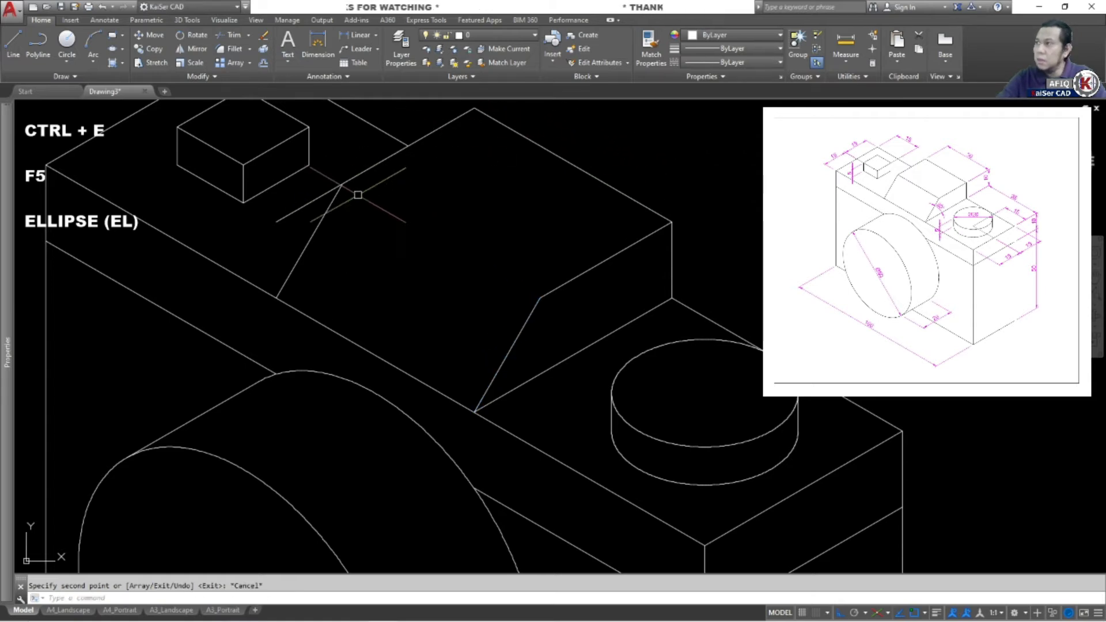
Draw a line connecting the upper ends of the two slanted edges on the viewfinder block.
type("l")
key("Return")
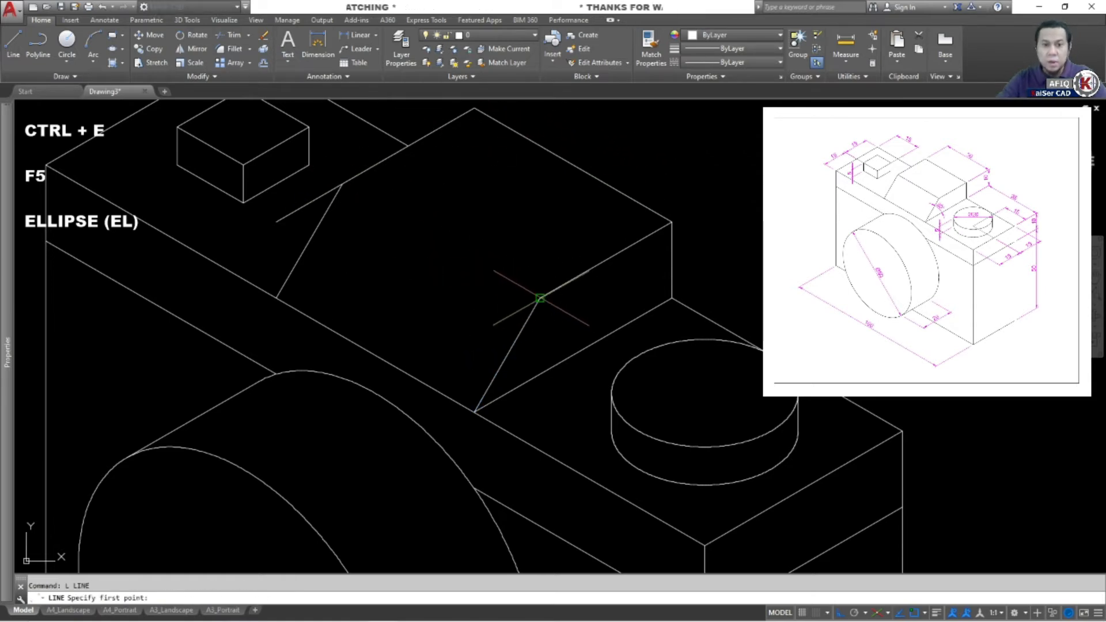
left_click(539, 298)
left_click(342, 183)
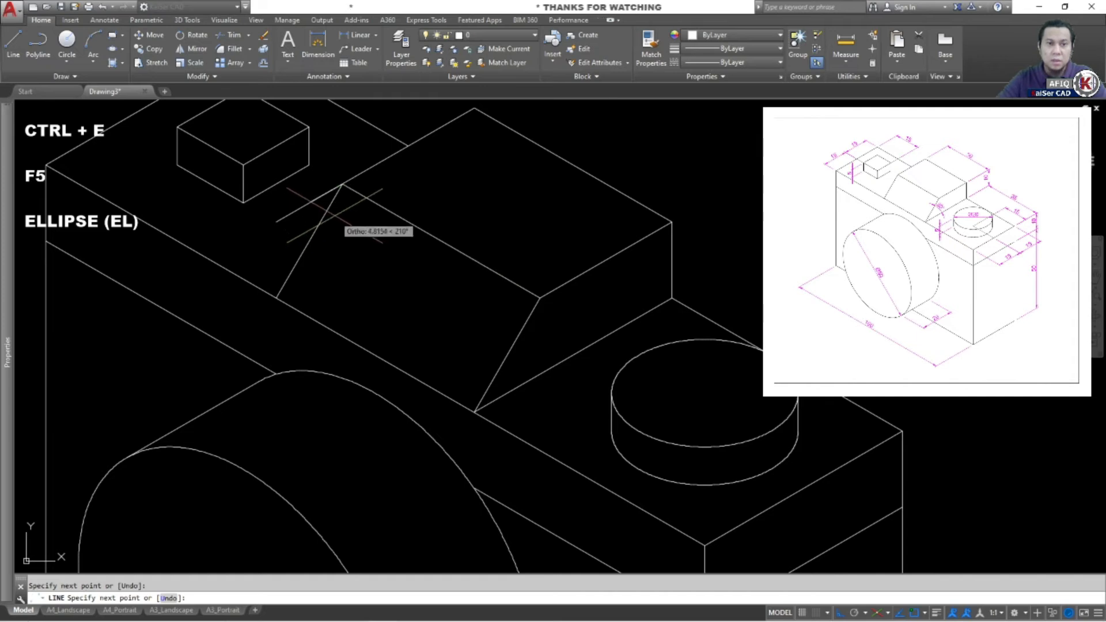
key("Return")
Trim the overhanging top edge beside the square button to the copied slanted line with a zero-radius Fillet.
type("f")
key("Return")
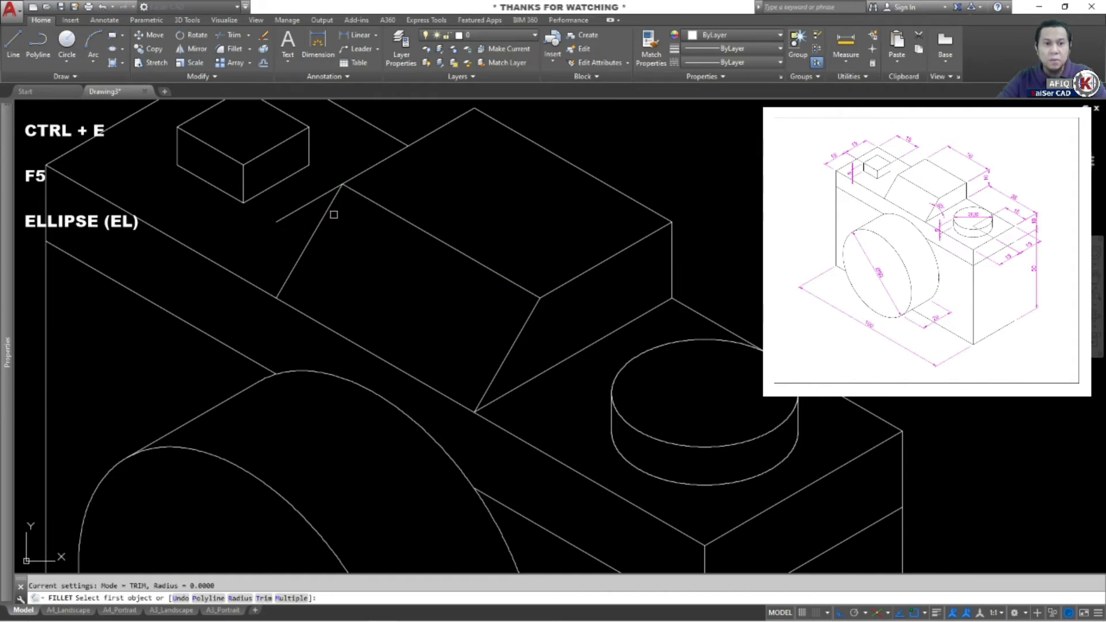
left_click(326, 213)
left_click(392, 155)
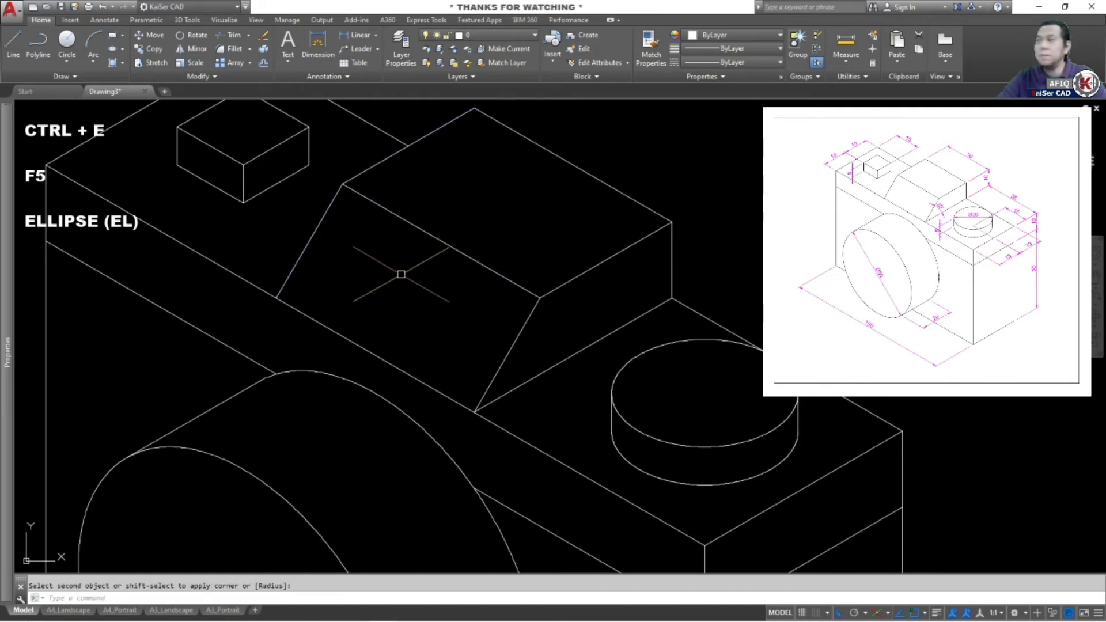
scroll(400, 294, "down", 4)
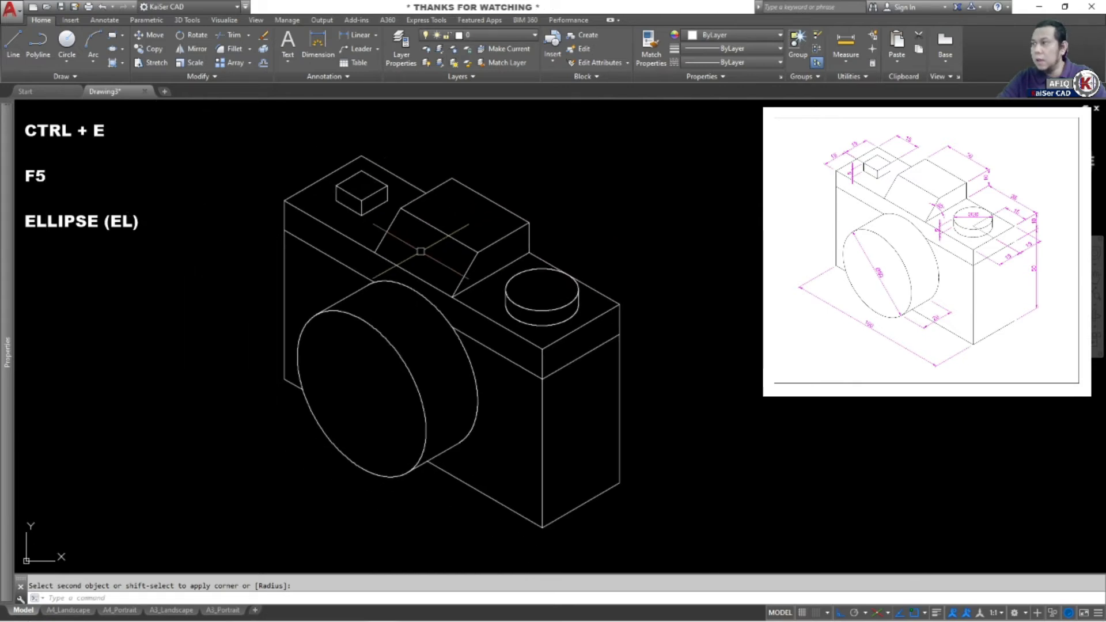
middle_click(421, 251)
middle_click(421, 251)
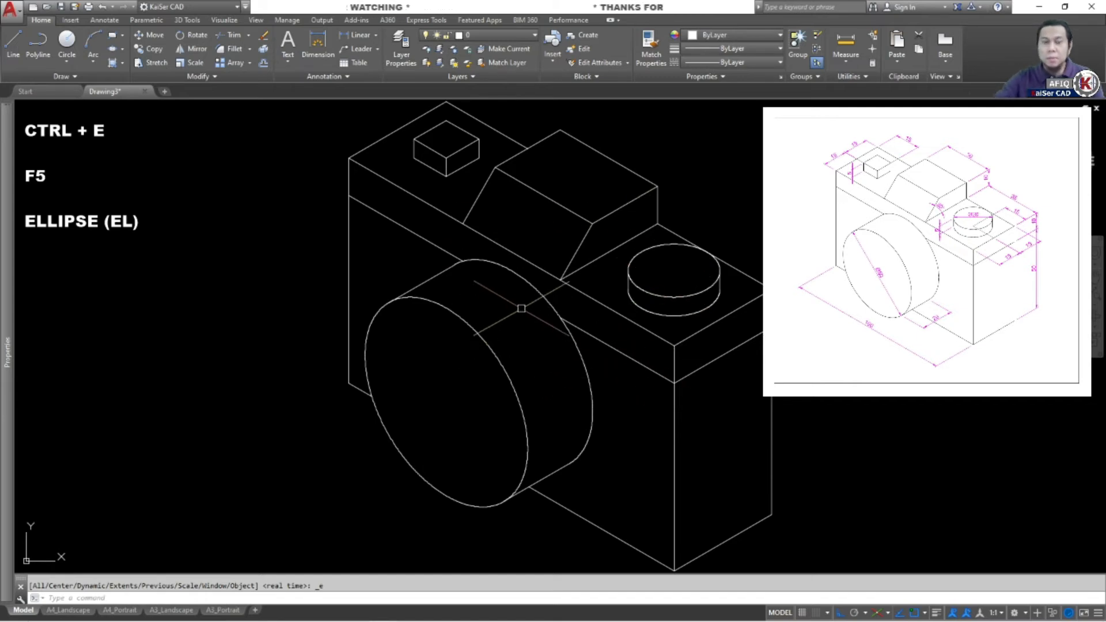
Return the isometric drafting mode to orthographic and open the A4_Landscape layout.
scroll(556, 313, "up", 2)
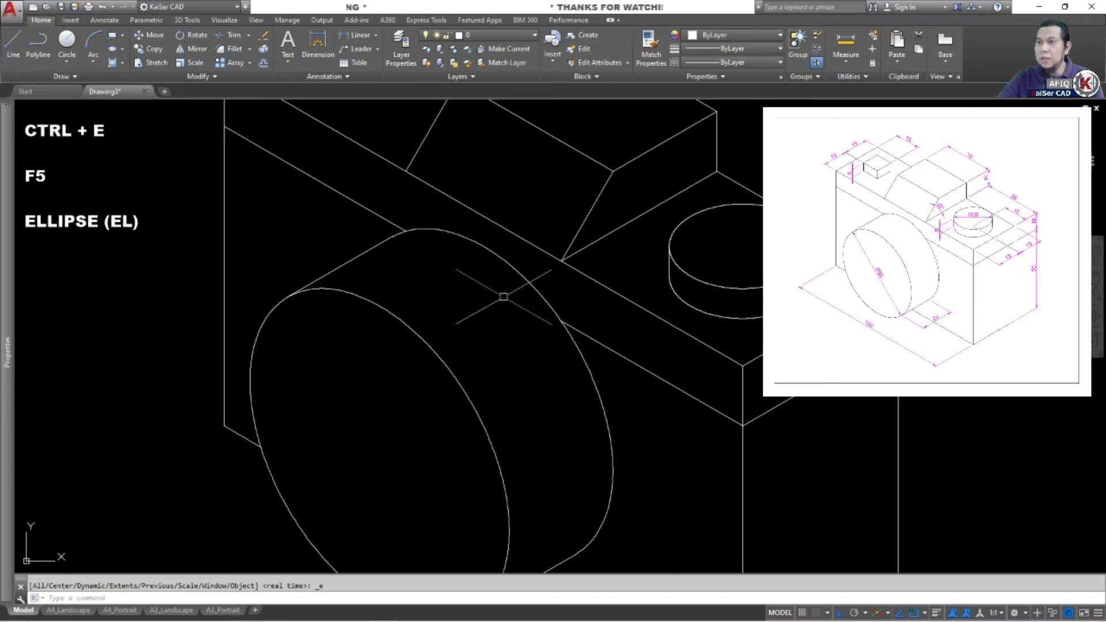
scroll(507, 300, "down", 2)
middle_click_drag(496, 305, 514, 306)
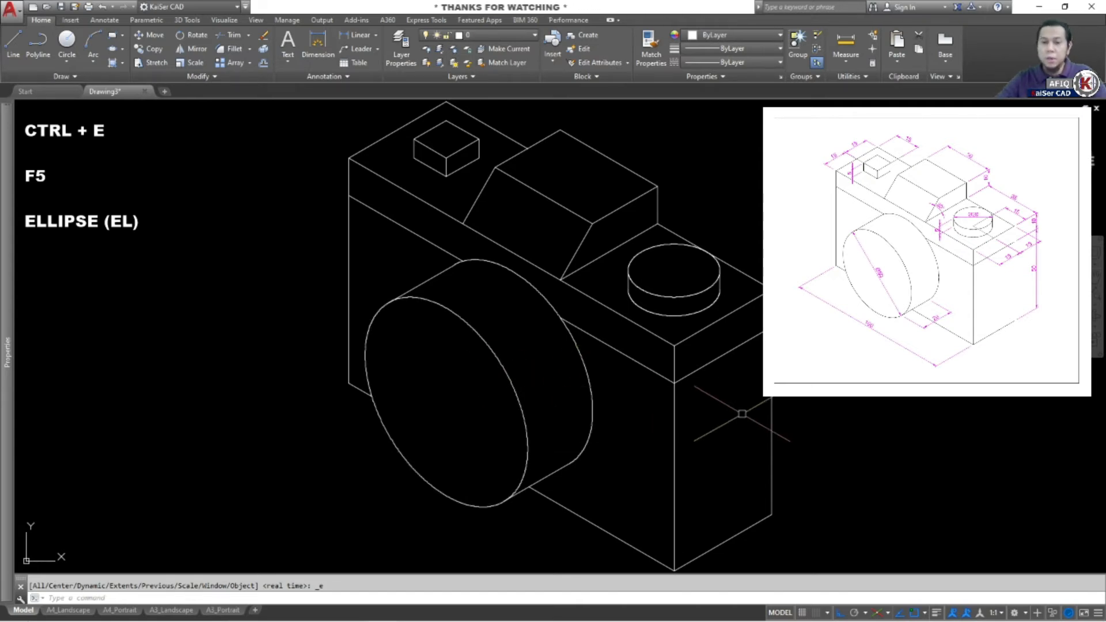
key("Escape")
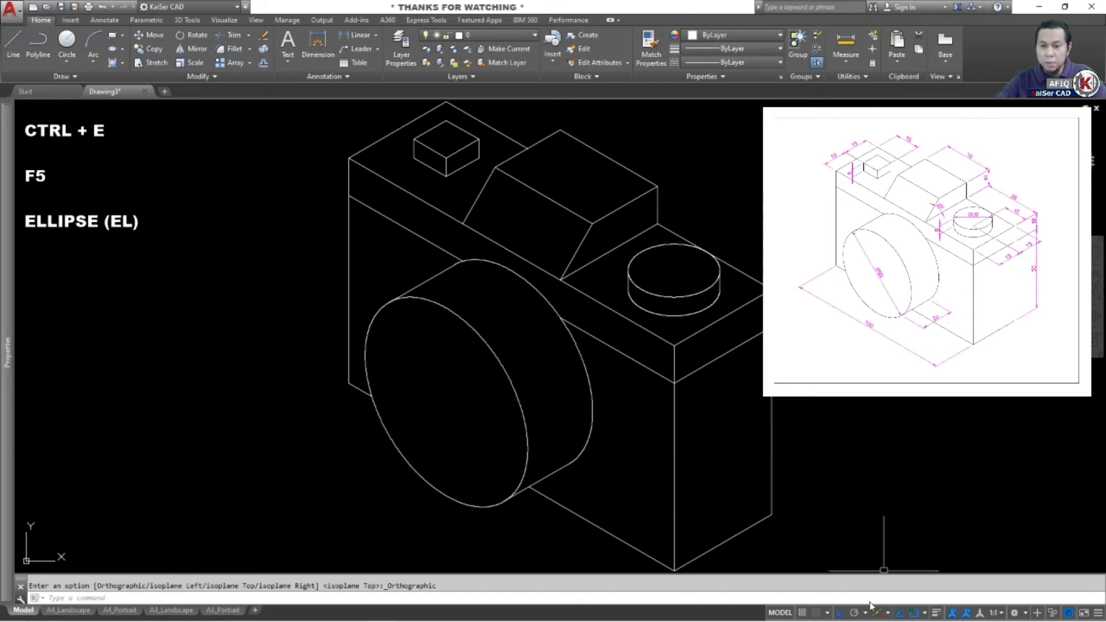
left_click(70, 612)
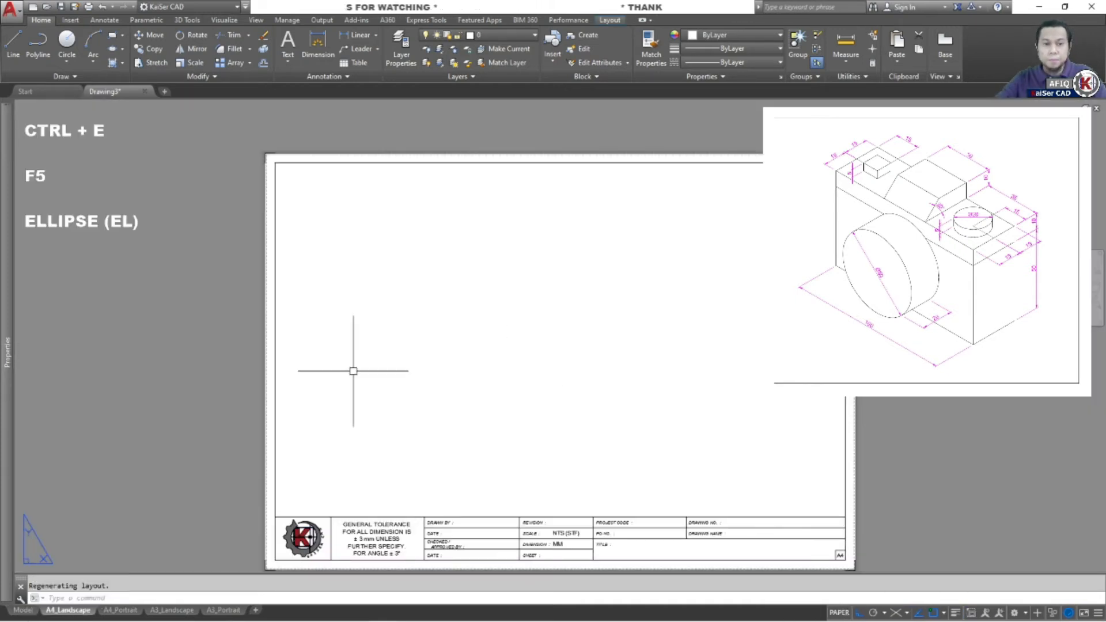
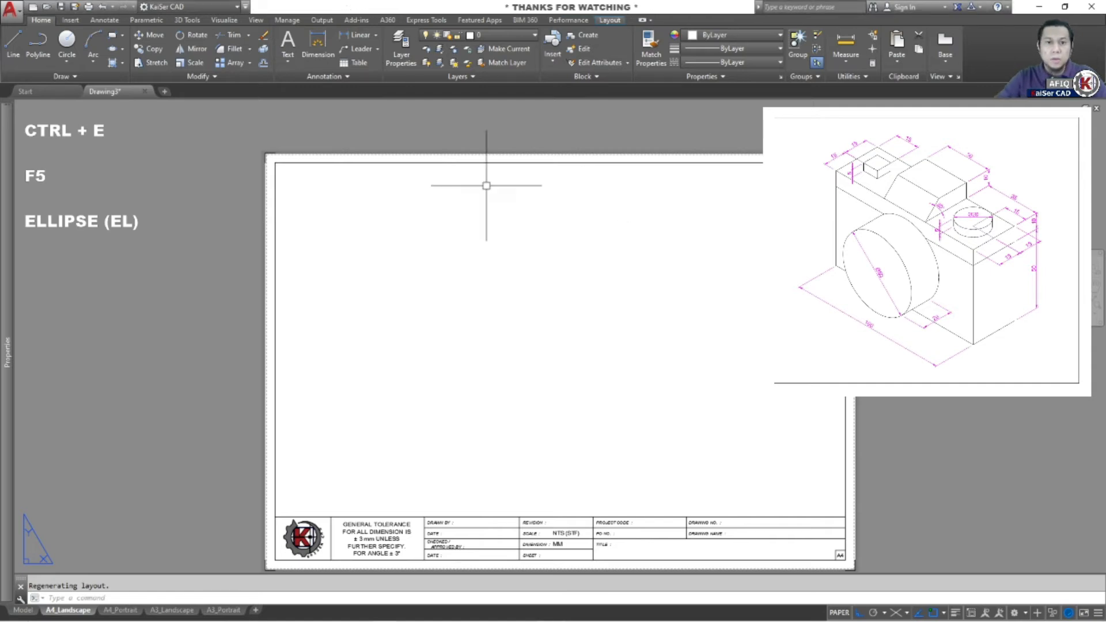
left_click(611, 21)
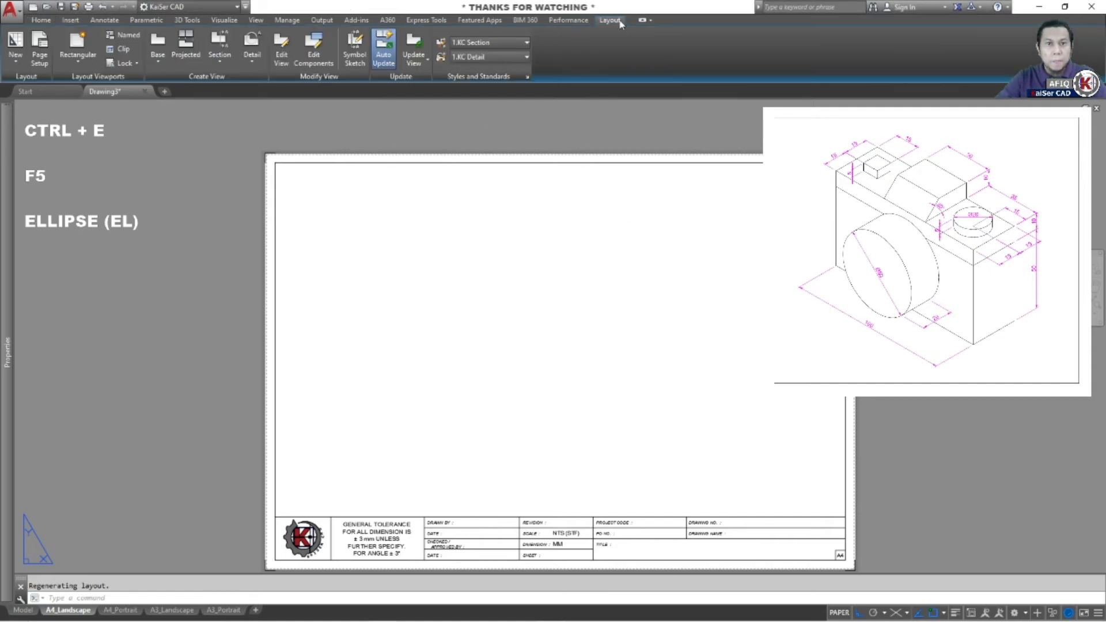
left_click(75, 46)
key("Escape")
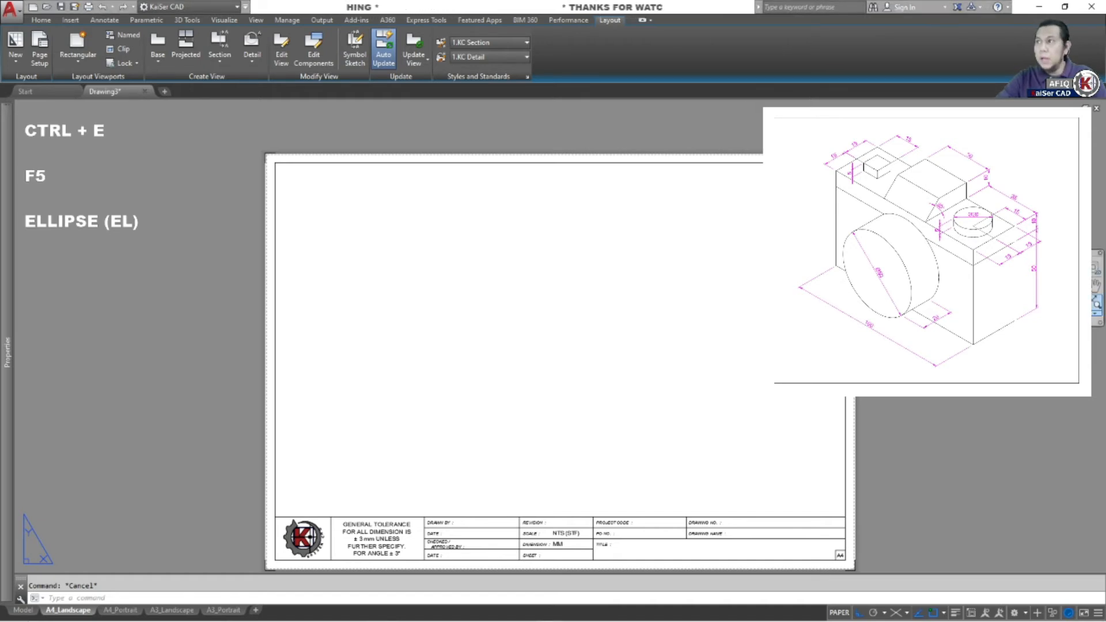
Create a rectangular MVIEW viewport filling the sheet frame from its upper corner down to the title block's opposite edge.
type("MV")
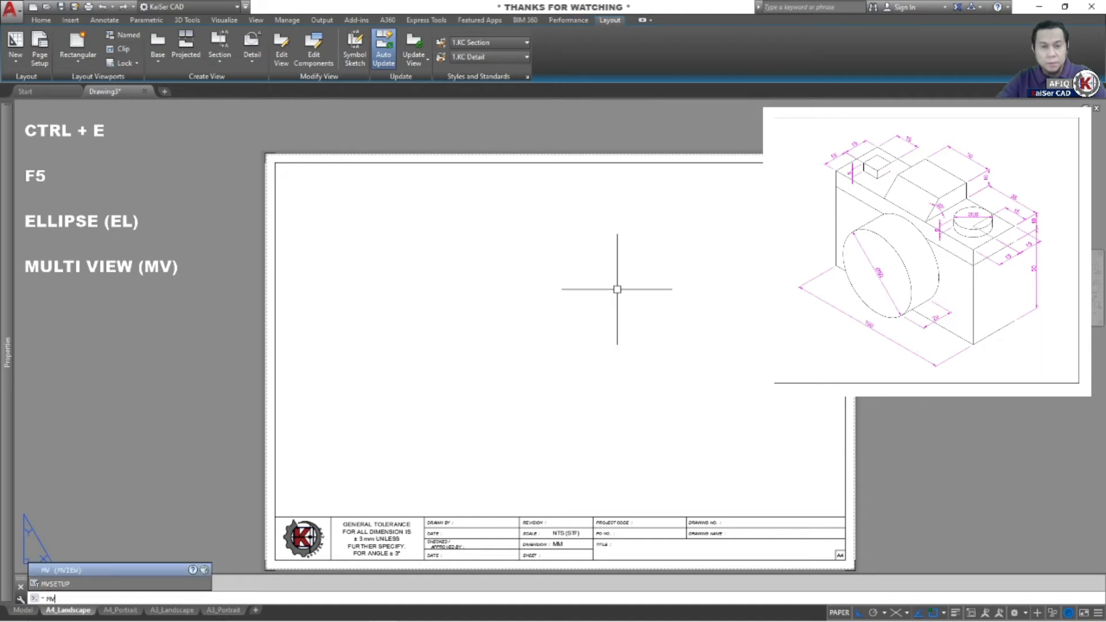
key("Return")
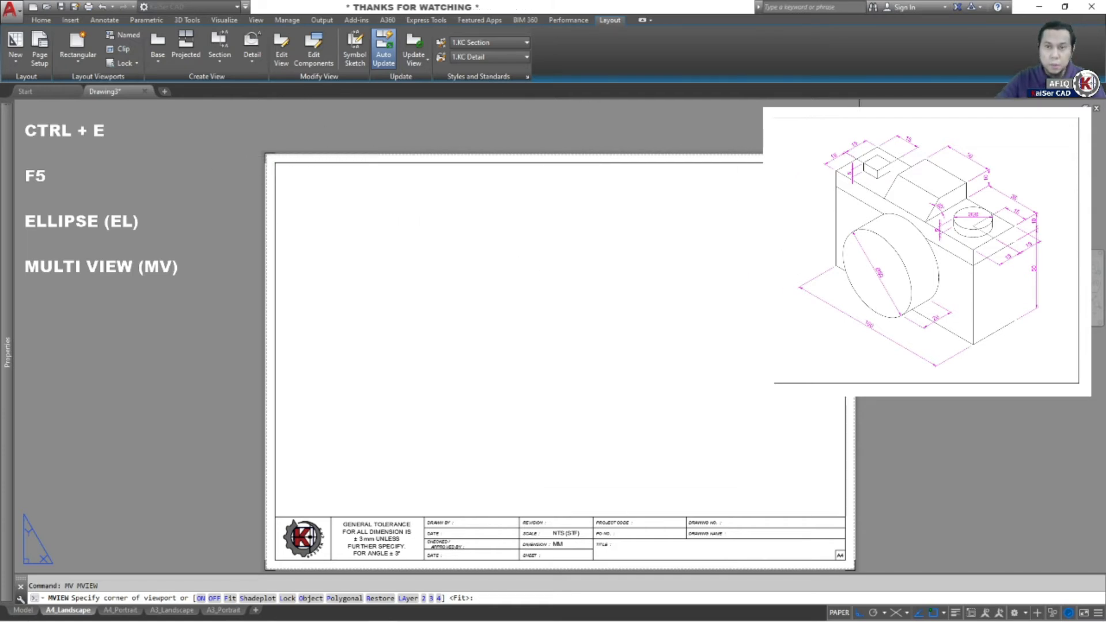
scroll(830, 154, "up", 5)
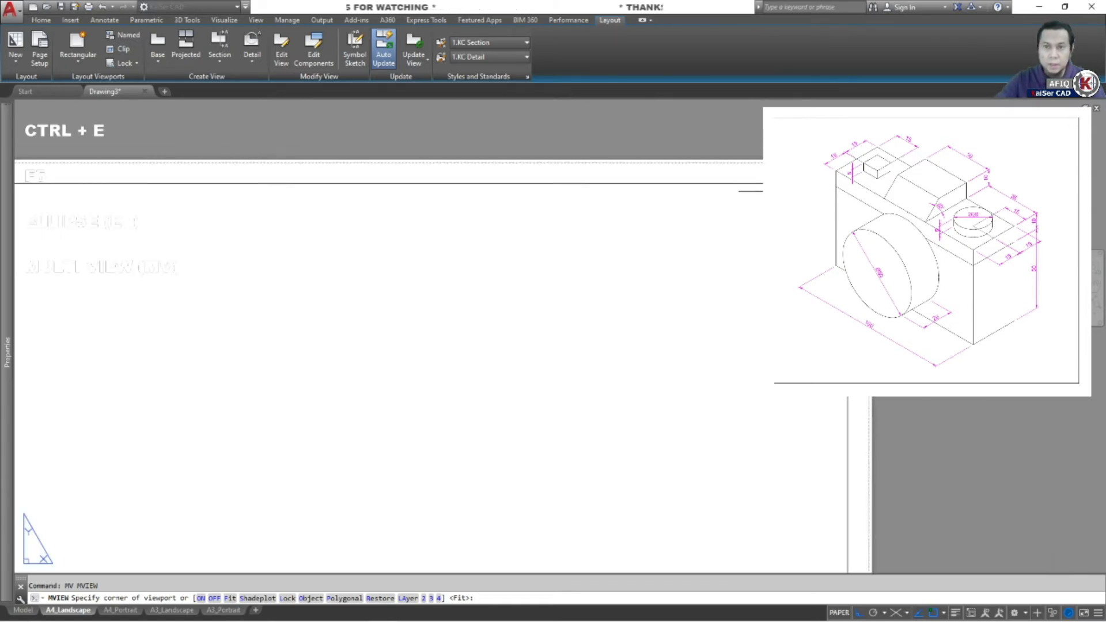
scroll(805, 163, "down", 5)
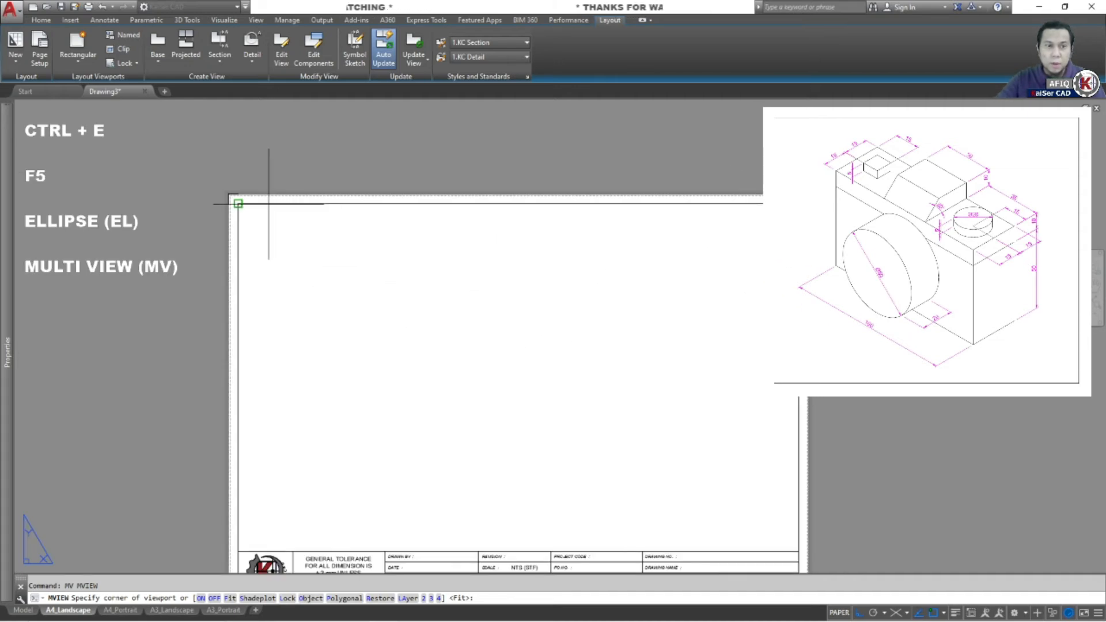
left_click(238, 204)
left_click(798, 551)
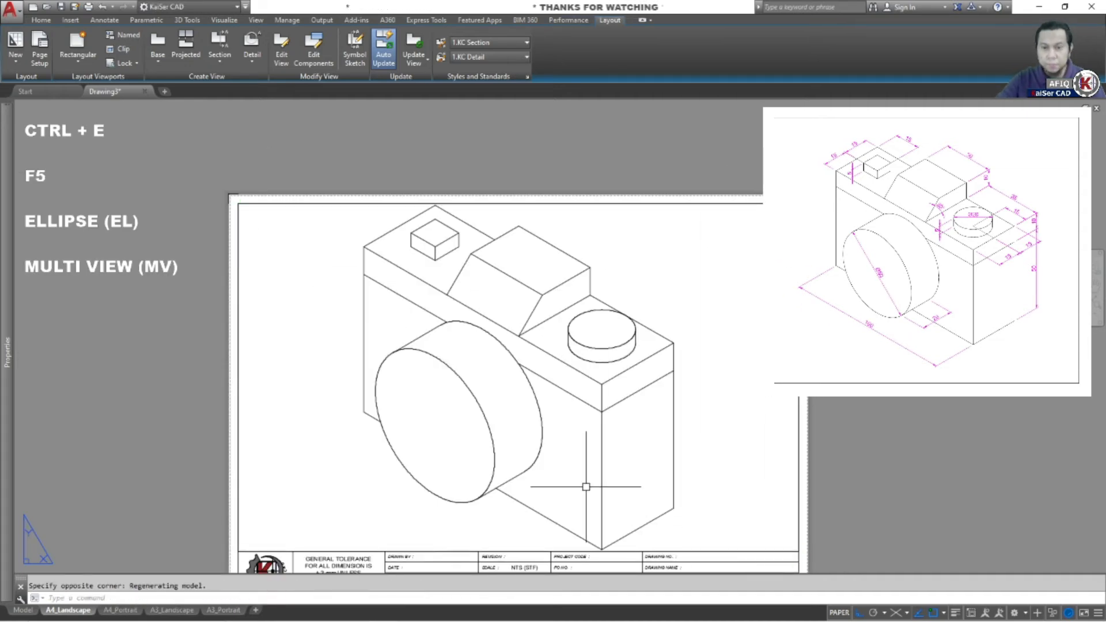
scroll(544, 326, "up", 1)
middle_click_drag(545, 326, 524, 287)
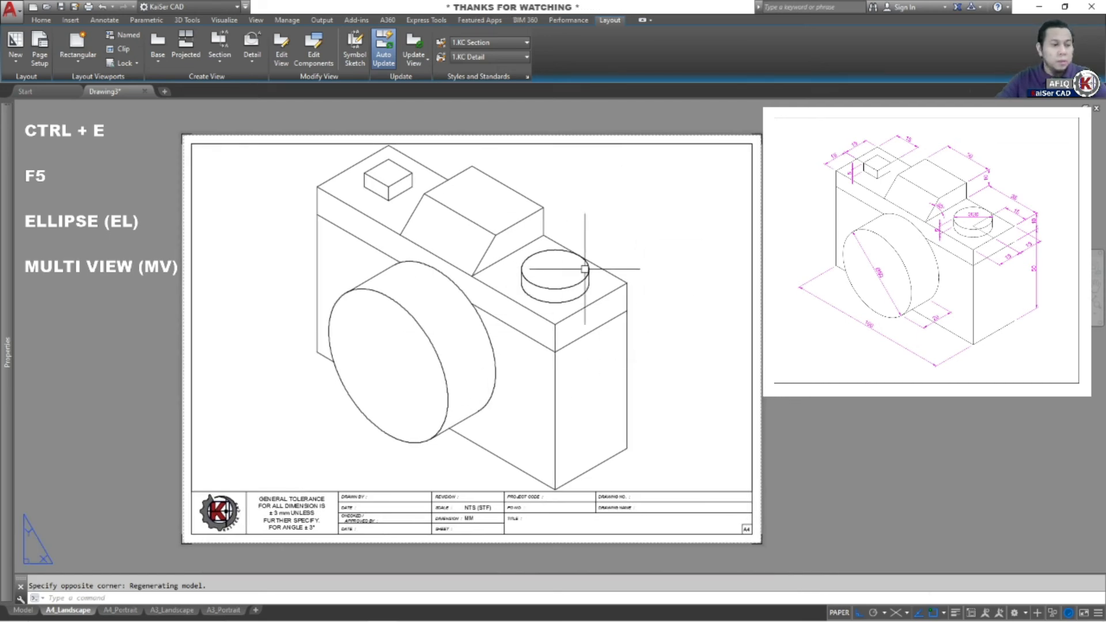
middle_click(556, 281)
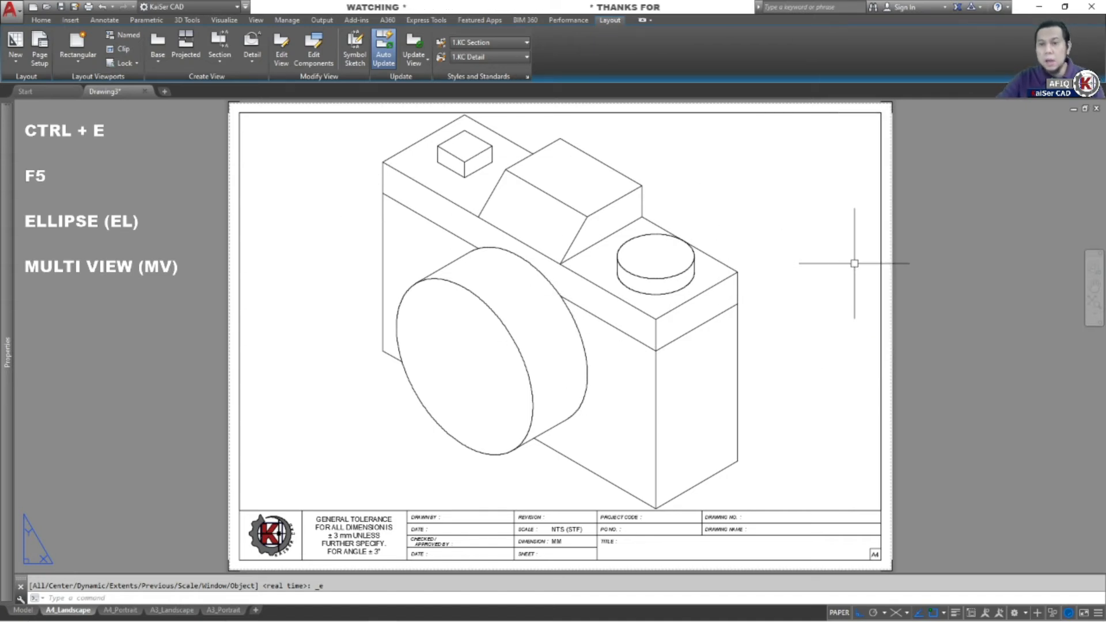
Set the layout viewport's standard scale to 1:1.
left_click(881, 259)
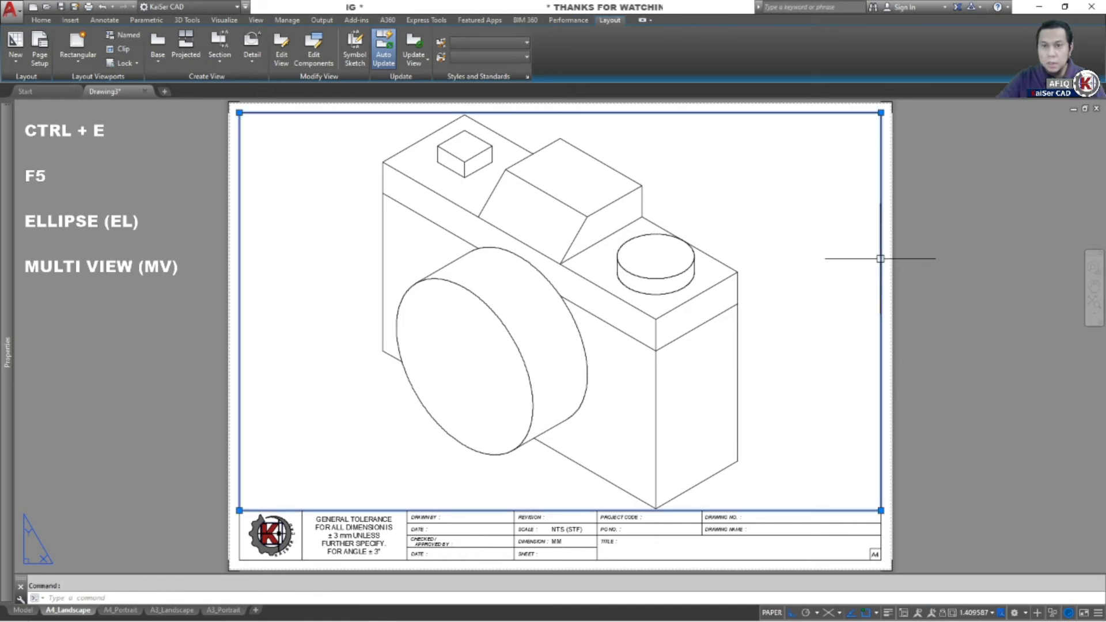
mouse_move(7, 301)
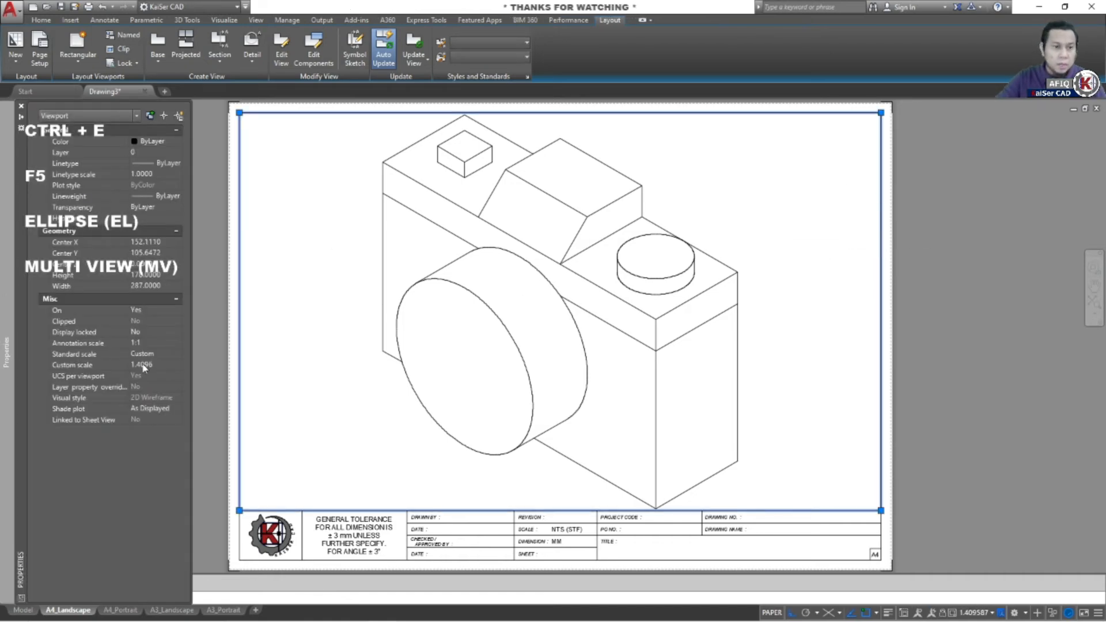
left_click(169, 354)
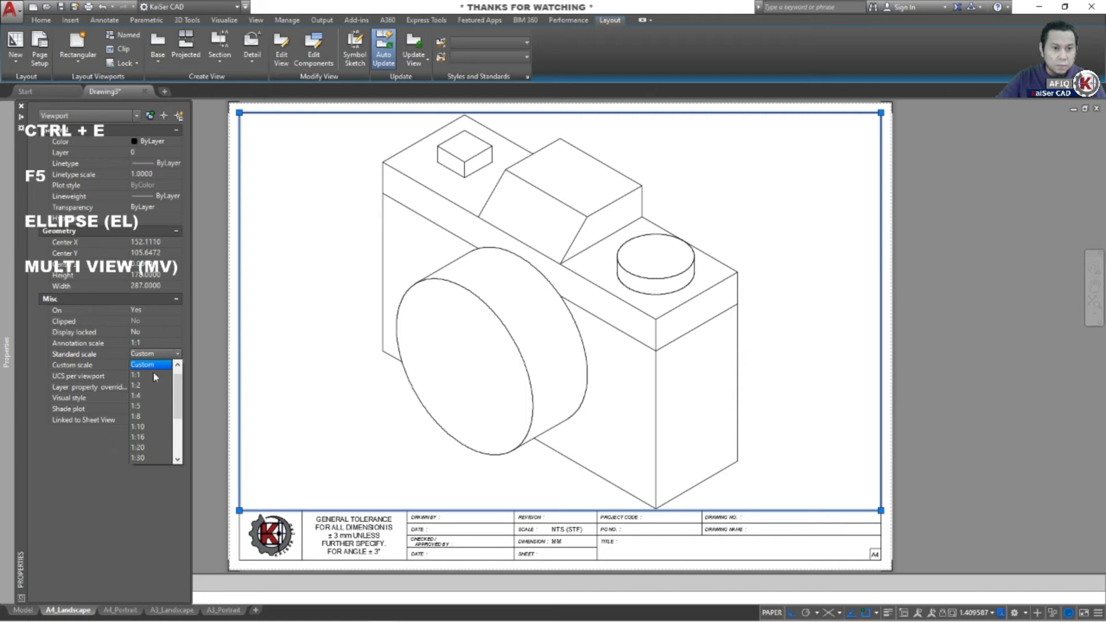
left_click(155, 377)
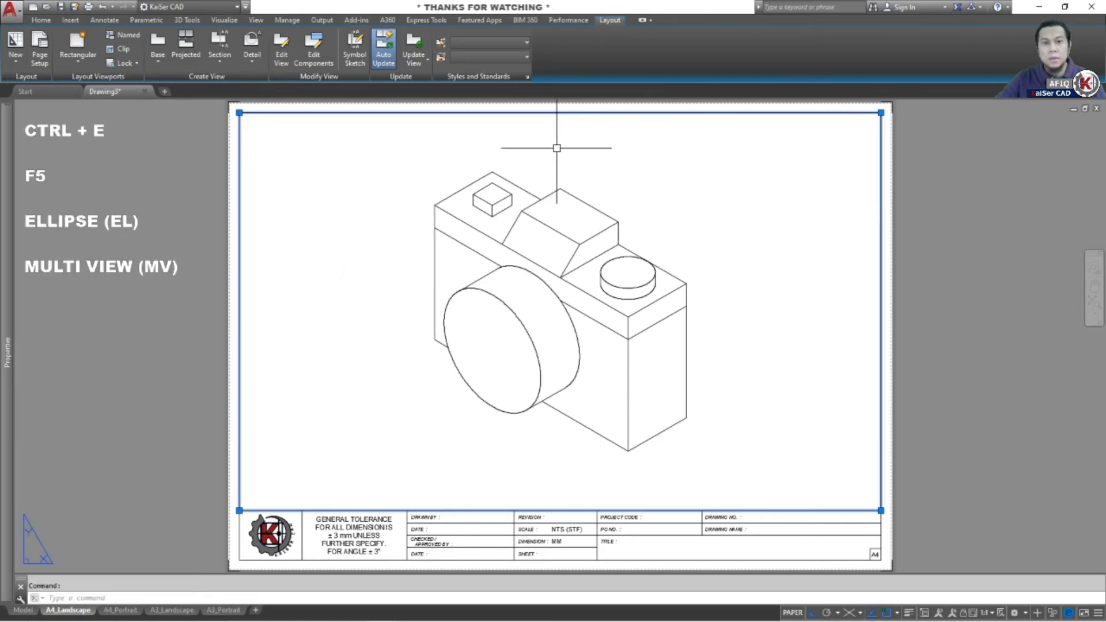
Lock the display of the layout viewport containing the camera drawing.
key("Escape")
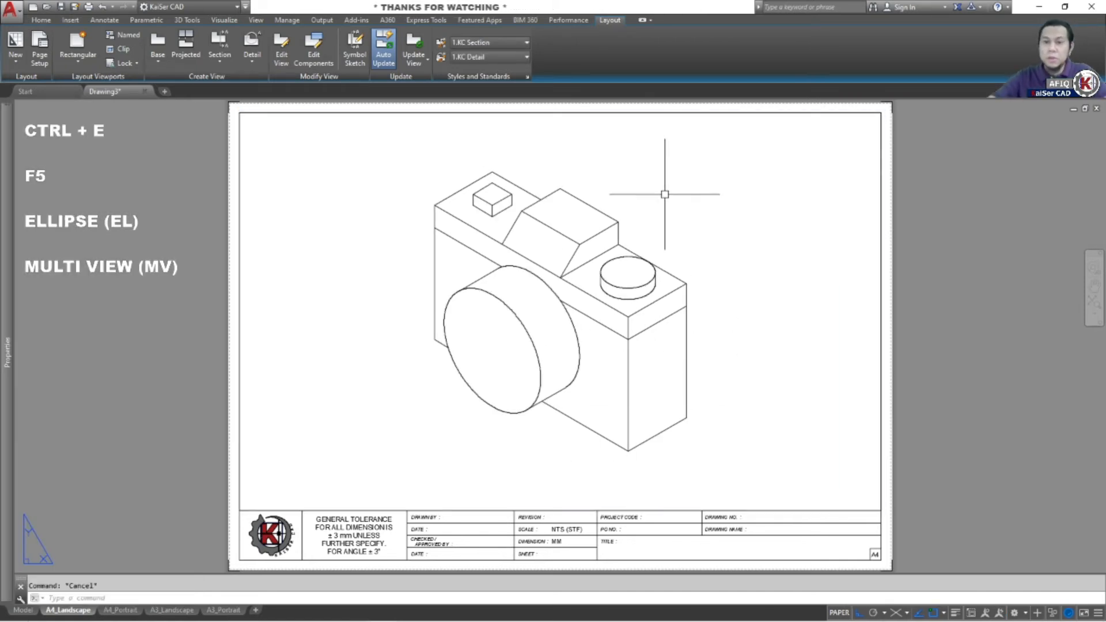
left_click(878, 302)
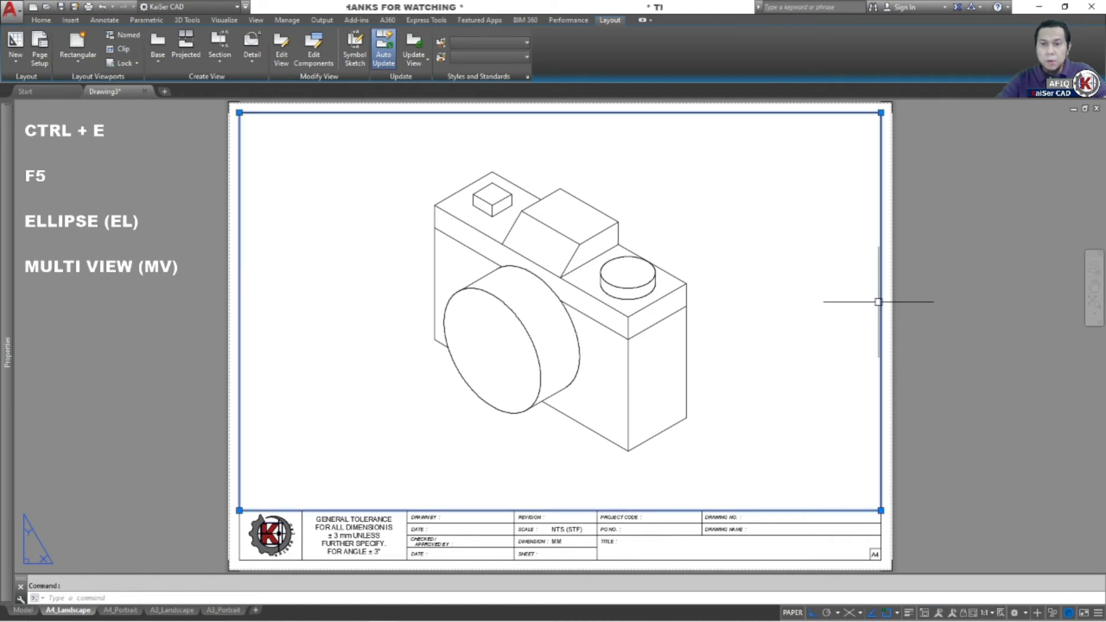
right_click(879, 302)
mouse_move(911, 336)
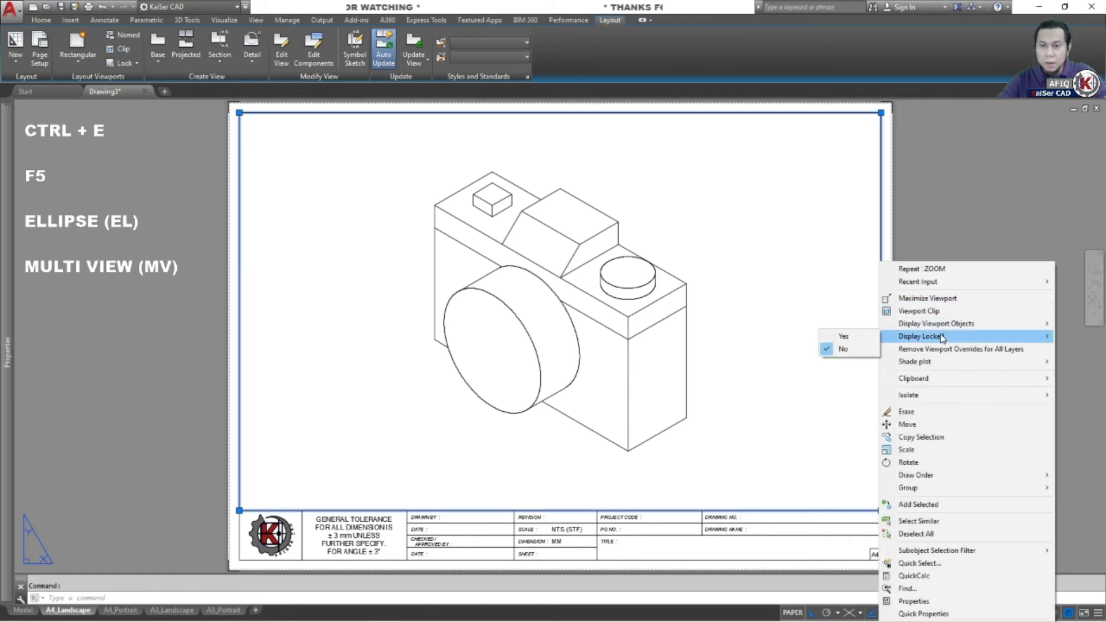
left_click(844, 337)
left_click(848, 551)
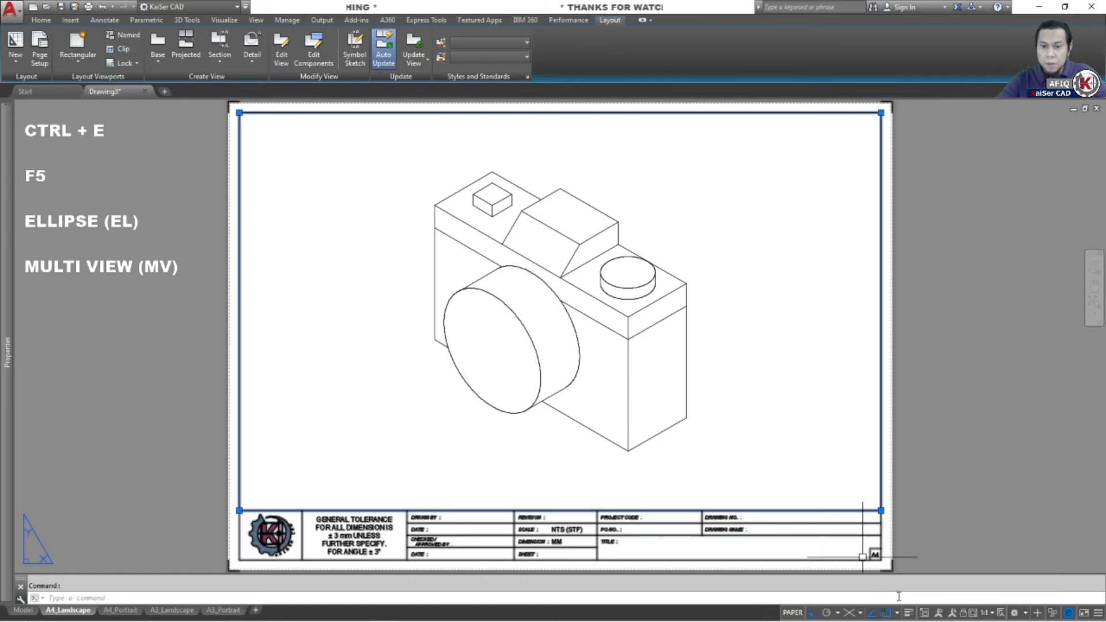
Test the viewport lock by entering the viewport, zooming in and out, returning to paper space and refitting the sheet.
double_click(835, 398)
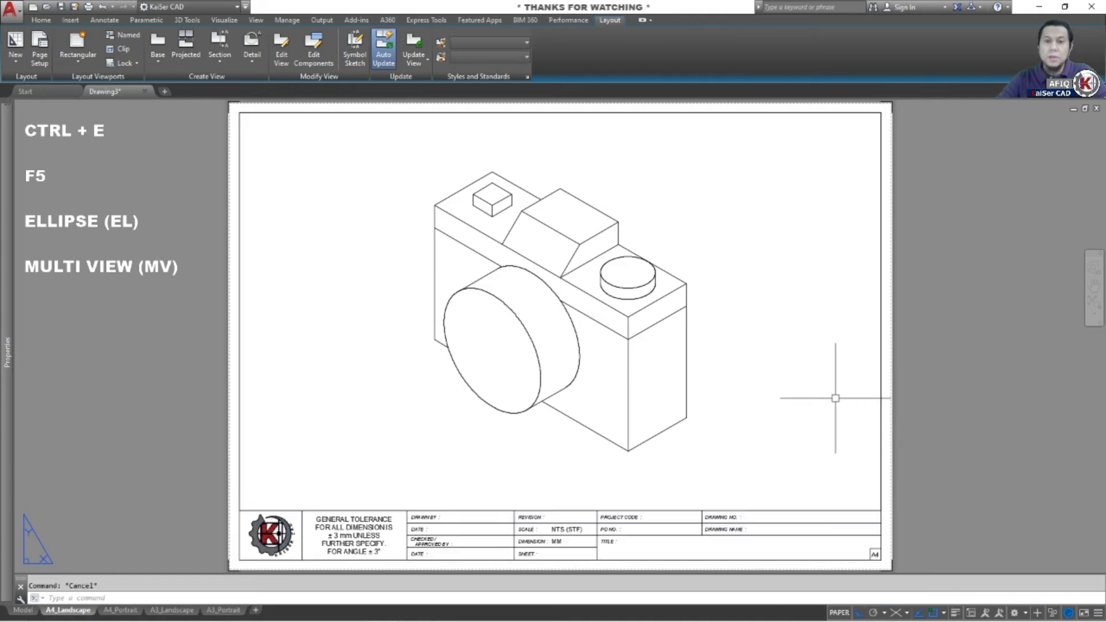
scroll(769, 390, "up", 5)
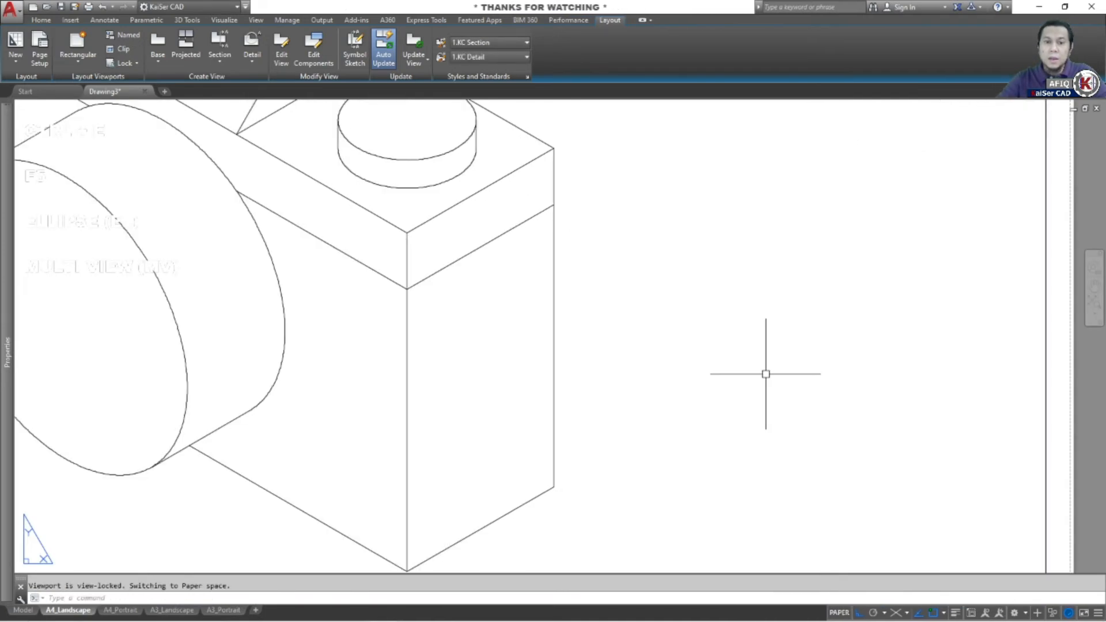
scroll(766, 371, "down", 5)
scroll(767, 376, "down", 3)
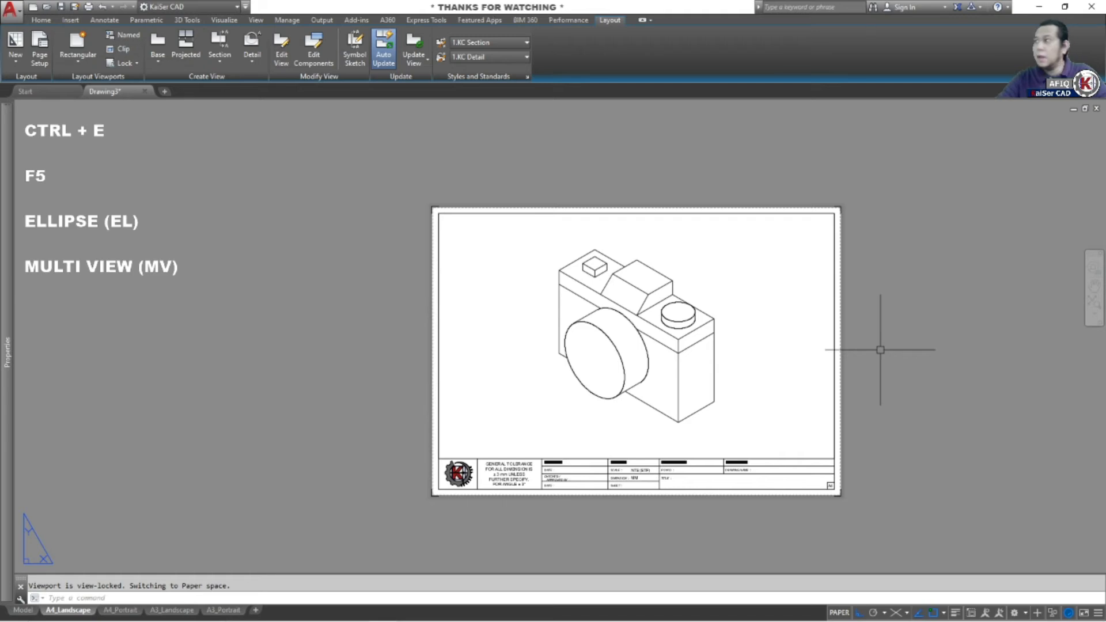
key("Escape")
left_click(880, 350)
key("Escape")
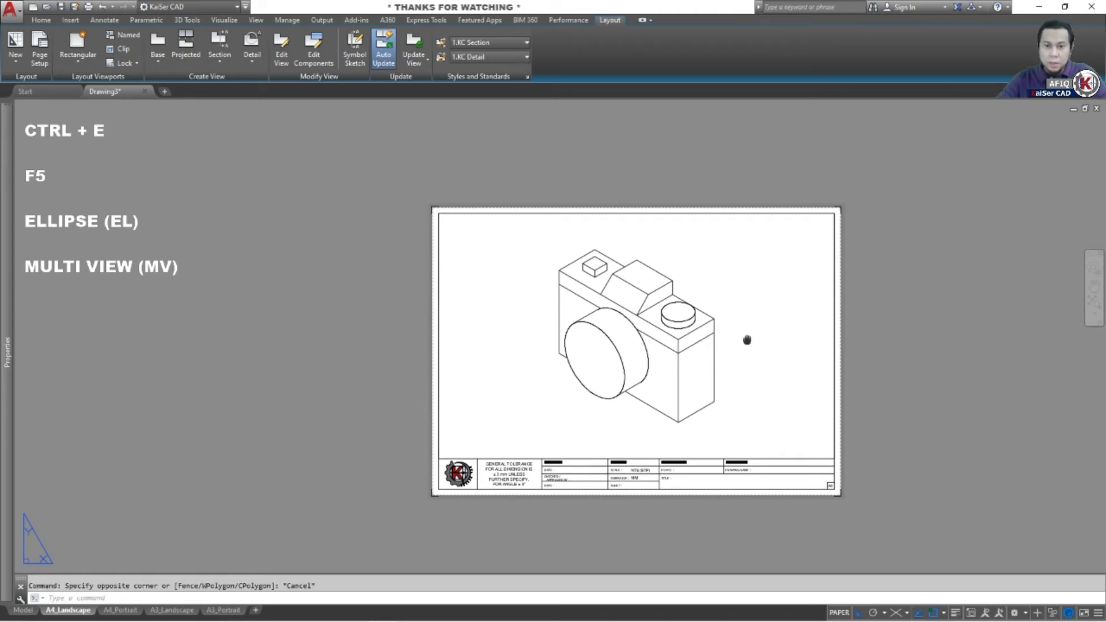
middle_click(743, 344)
middle_click(744, 344)
double_click(744, 340)
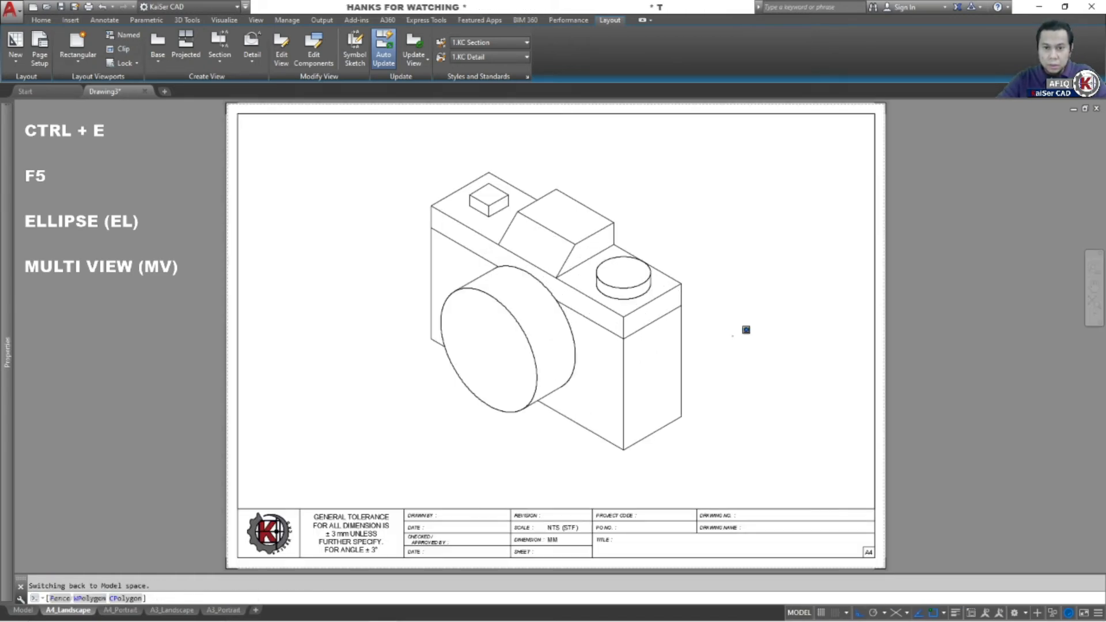
double_click(899, 341)
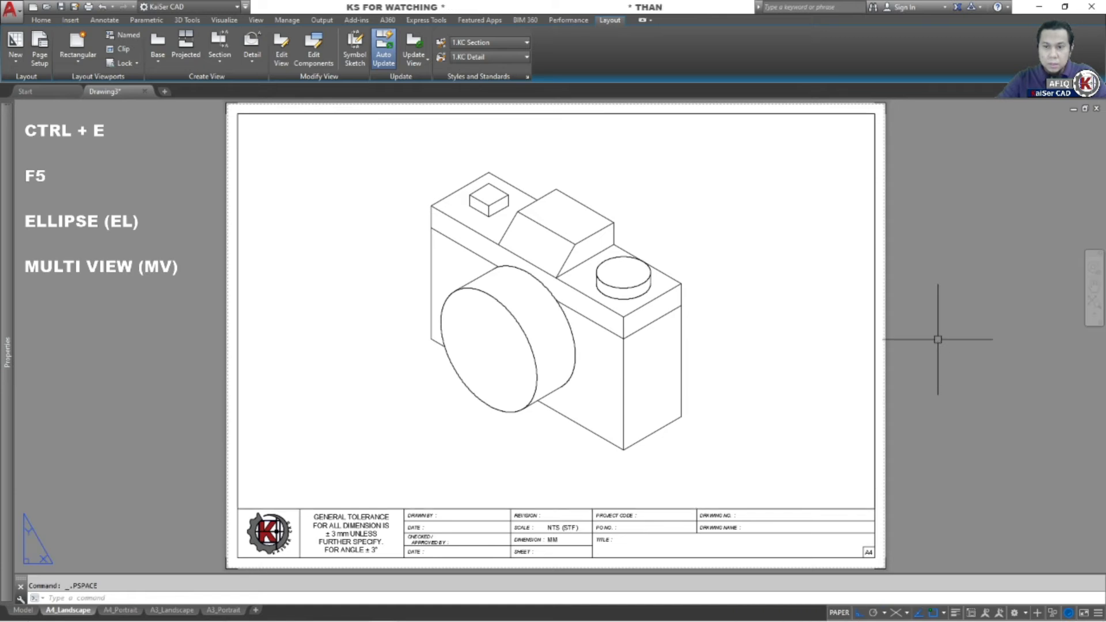
middle_click(675, 337)
middle_click(675, 338)
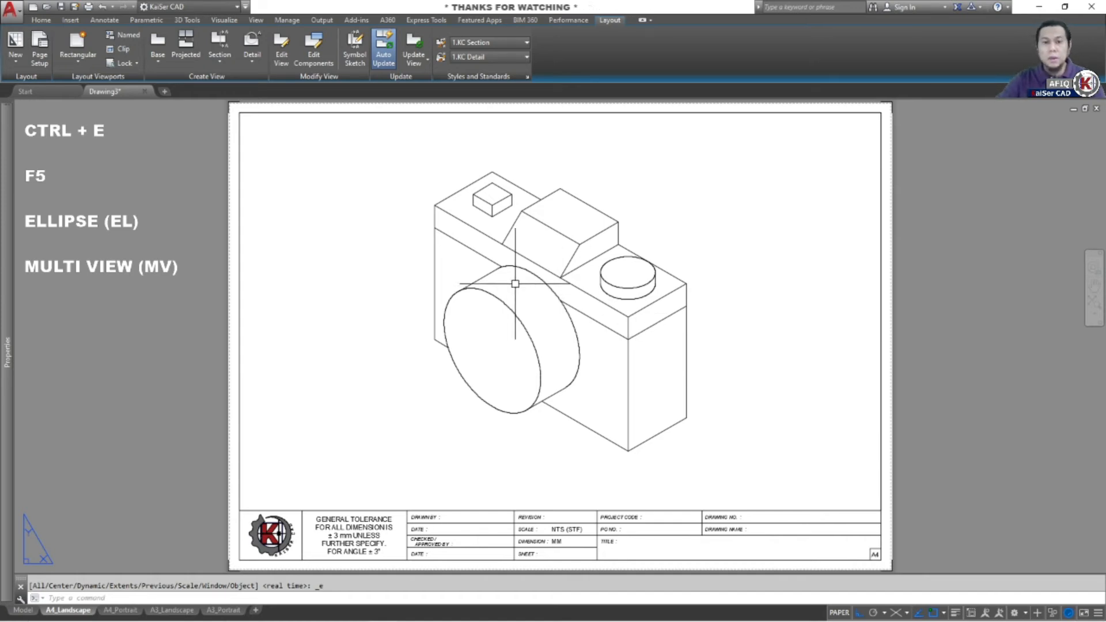
Try a linear dimension across the short slanted top edge of the camera body beside the square button.
mouse_move(493, 276)
middle_mouse_down()
mouse_move(506, 304)
mouse_move(472, 292)
middle_mouse_up()
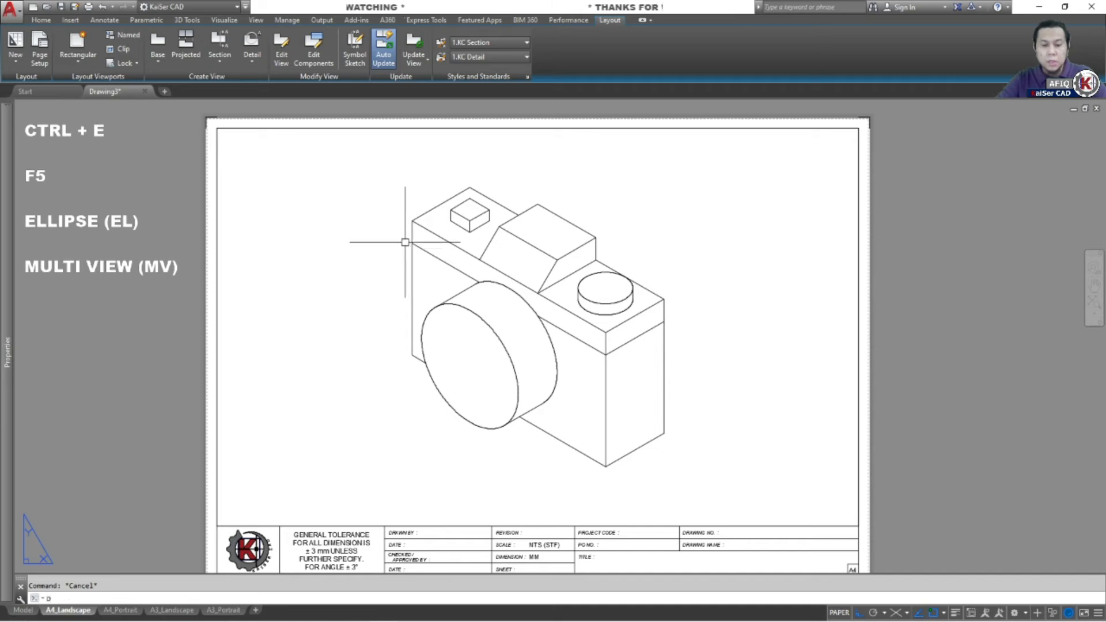
type("D")
key("Escape")
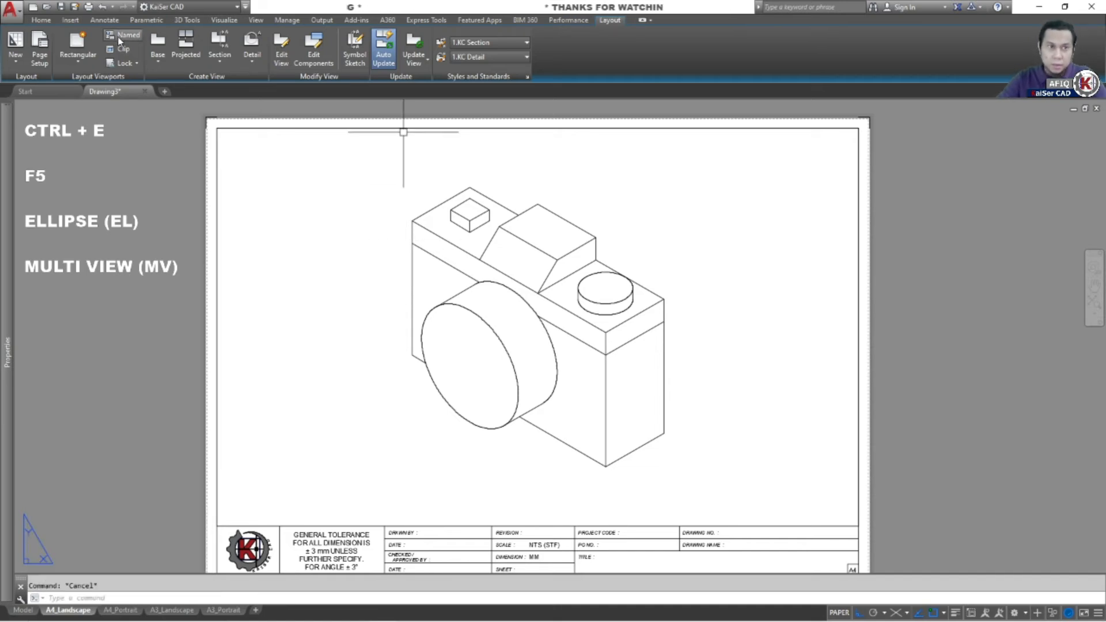
left_click(104, 20)
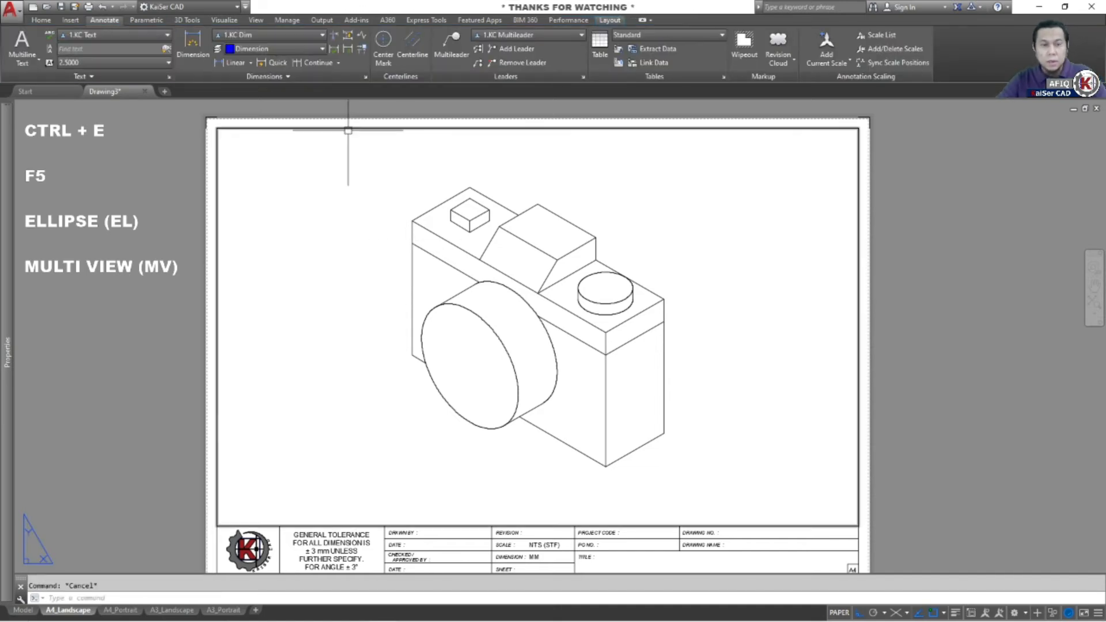
key("Return")
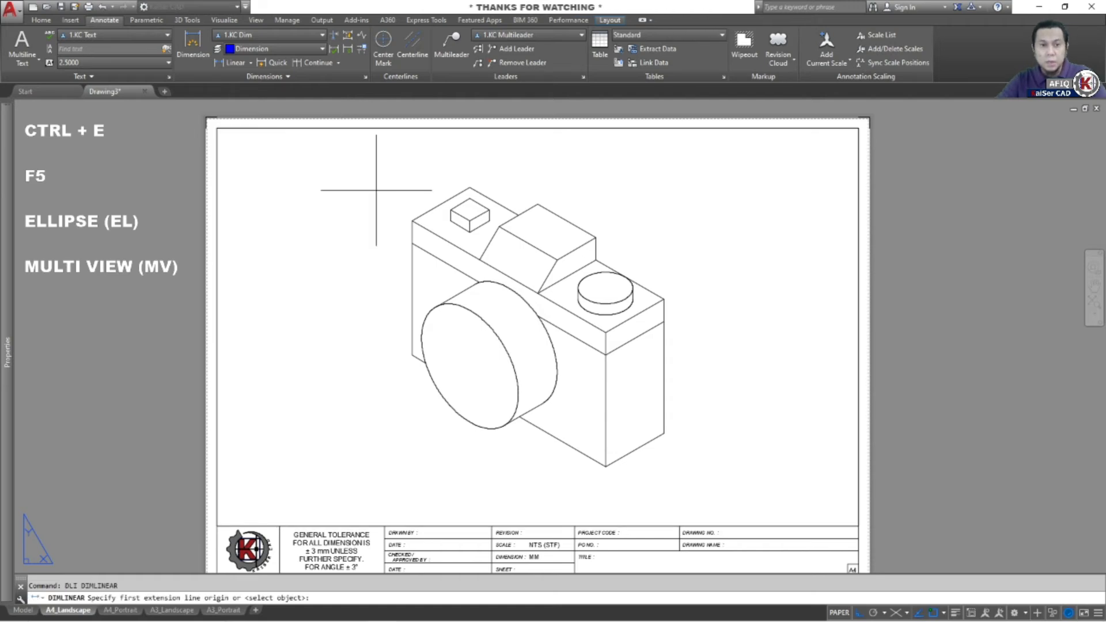
left_click(413, 220)
left_click(469, 188)
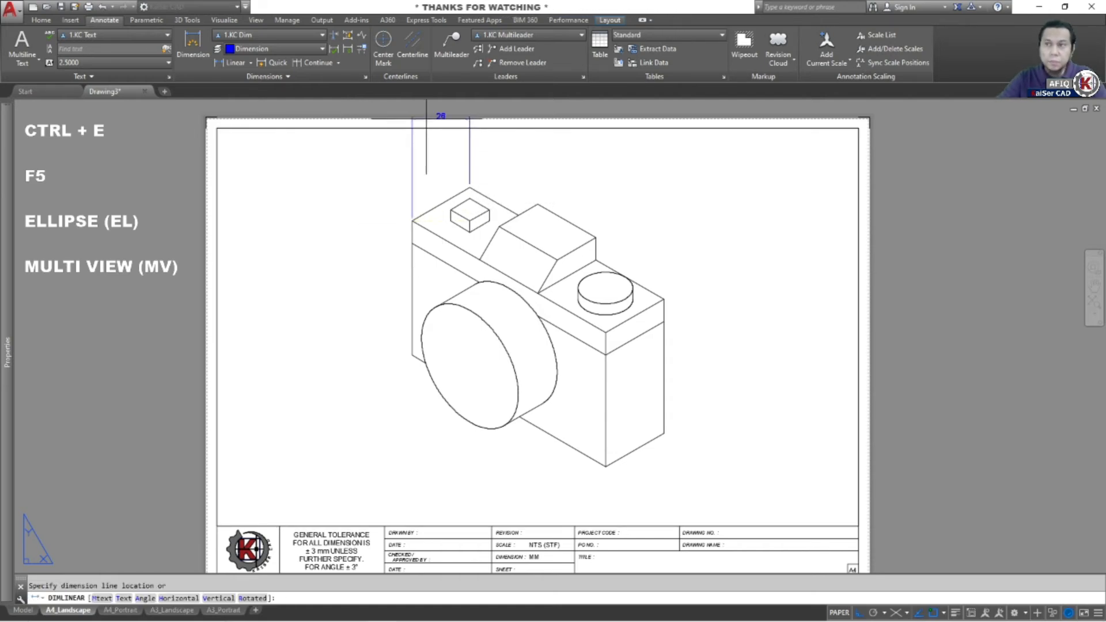
scroll(441, 164, "up", 4)
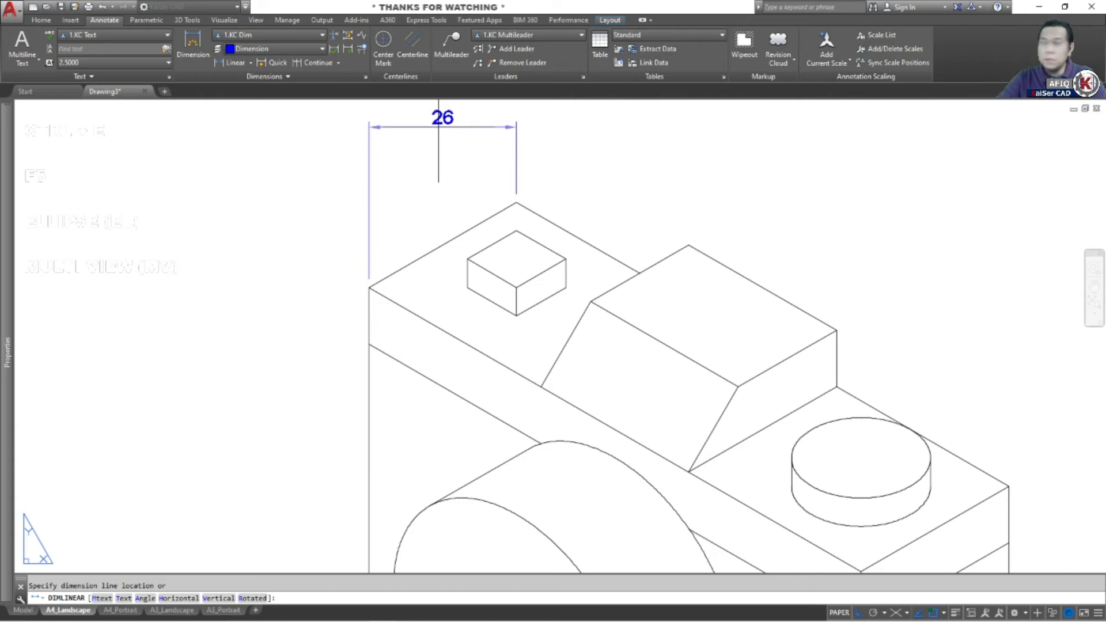
key("Escape")
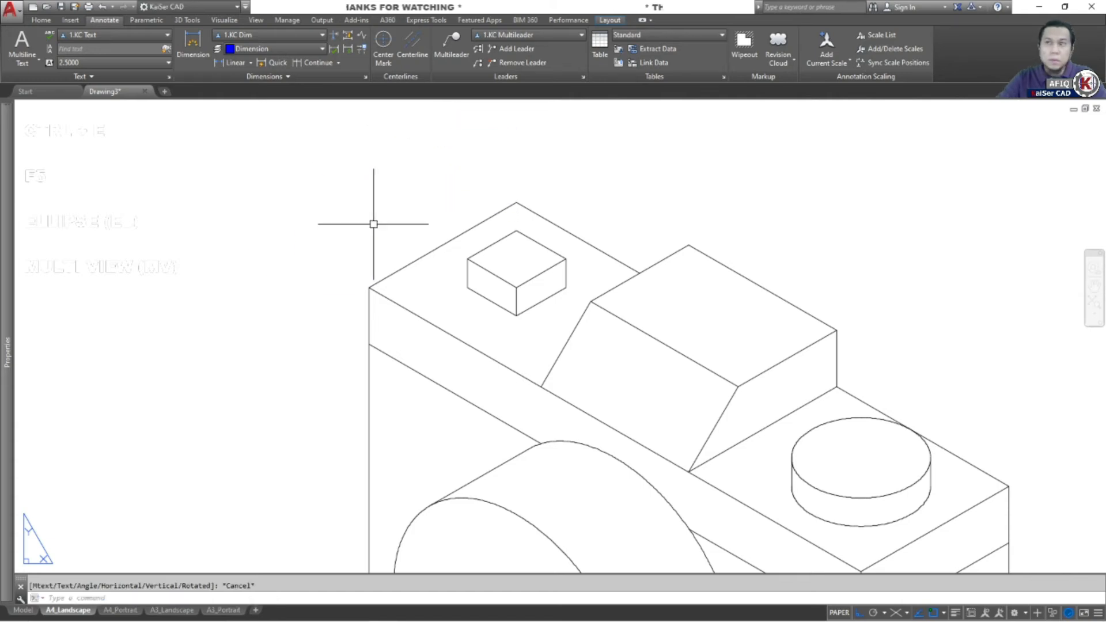
scroll(363, 213, "down", 2)
scroll(370, 222, "down", 2)
scroll(402, 235, "up", 3)
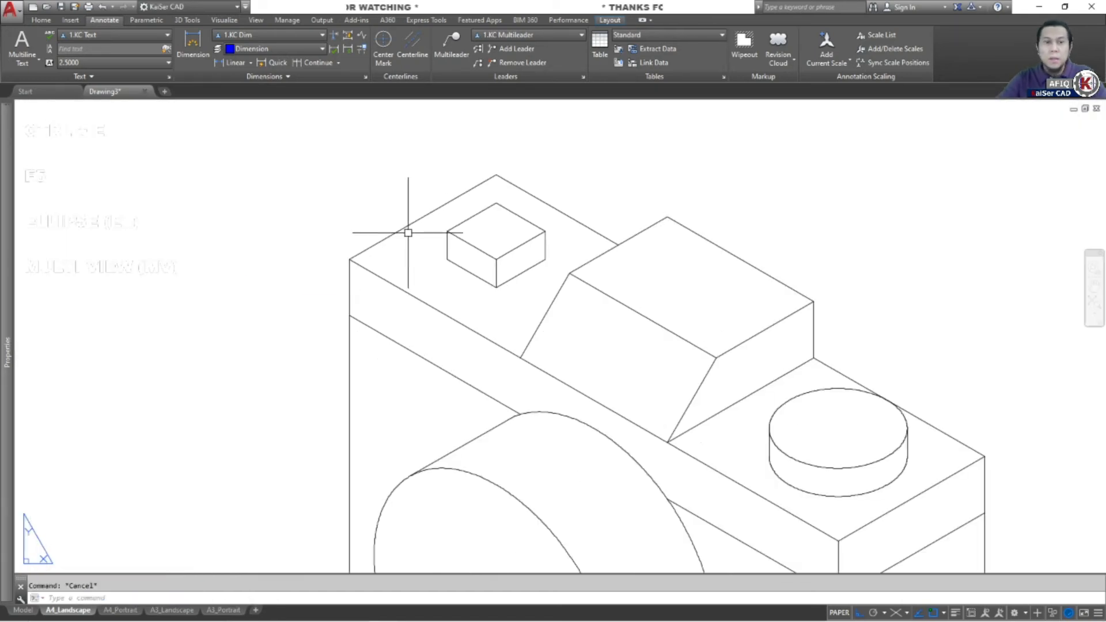
scroll(412, 222, "down", 4)
scroll(518, 222, "up", 5)
Try a linear dimension between the two rear upper corners of the raised viewfinder block.
key("Return")
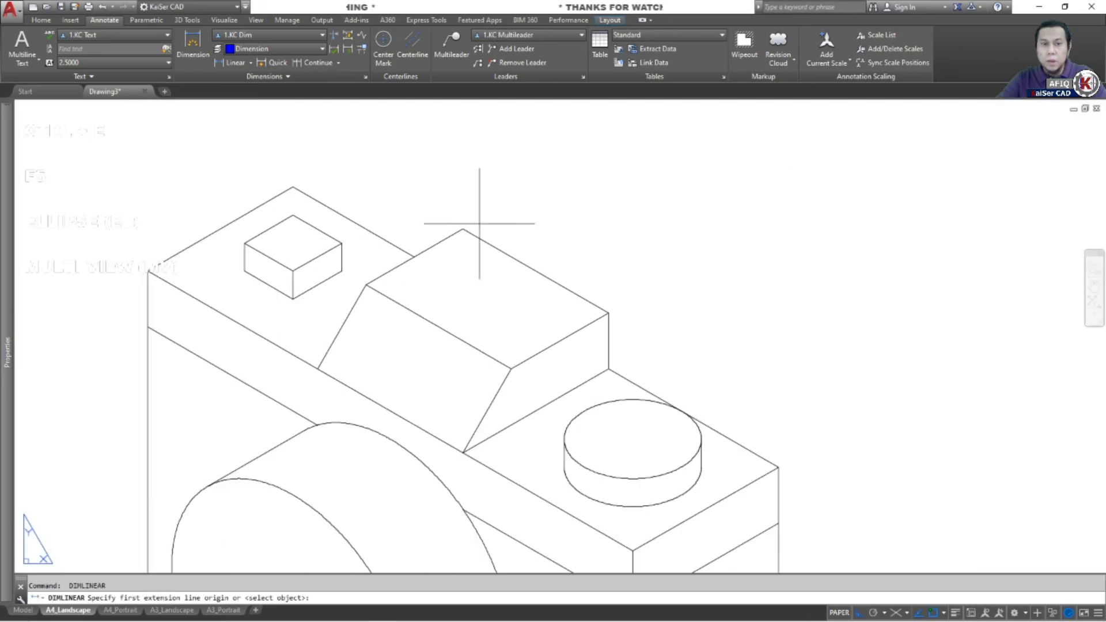
left_click(463, 230)
left_click(606, 314)
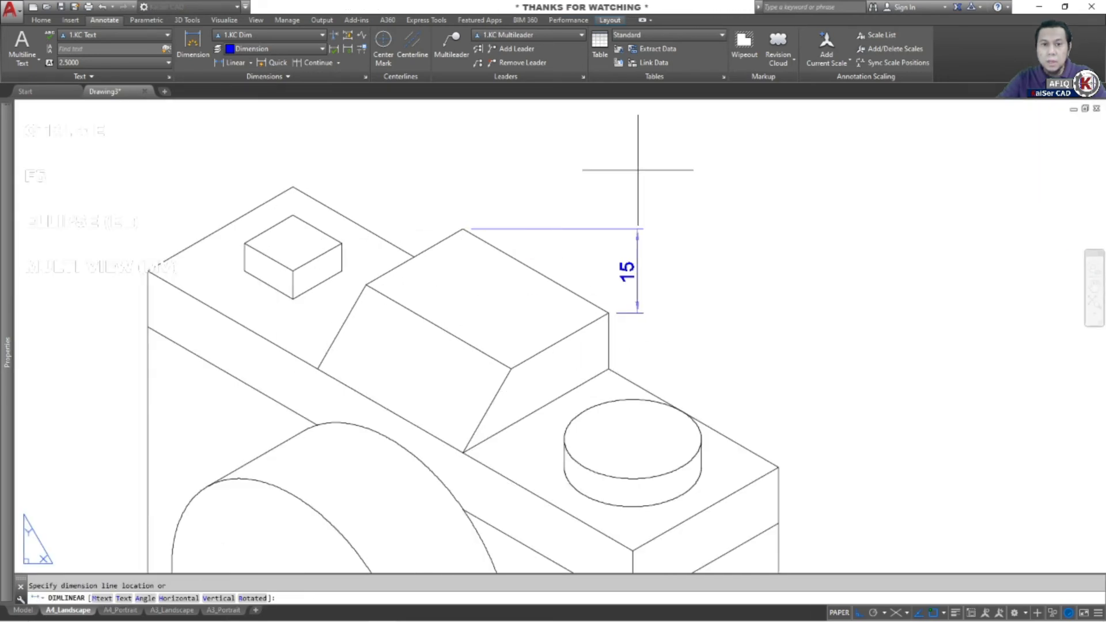
key("Escape")
scroll(550, 194, "down", 2)
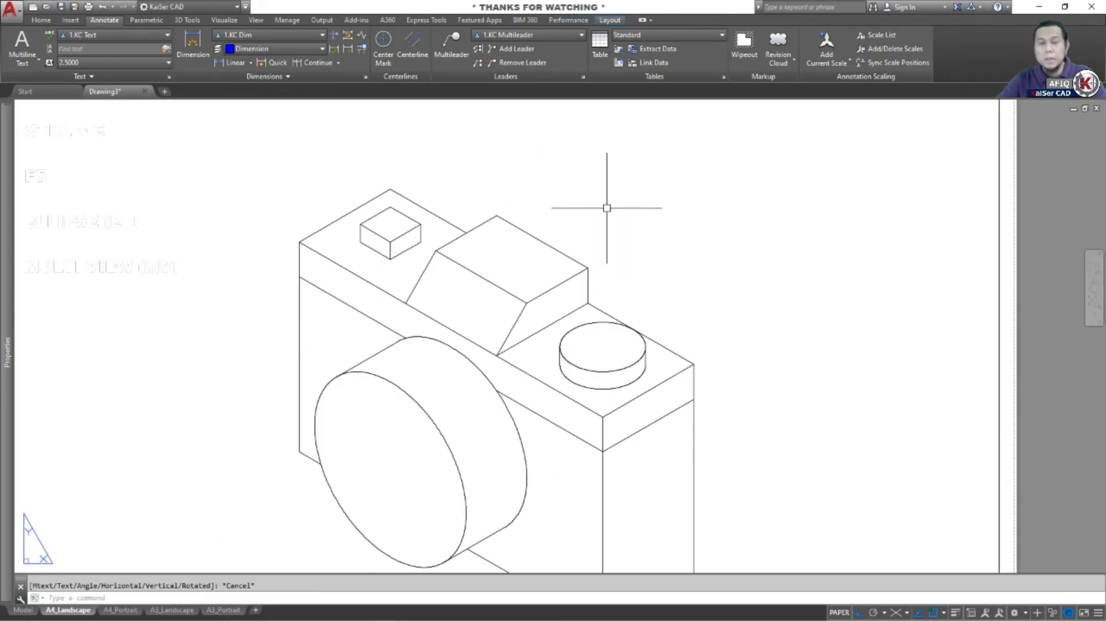
scroll(553, 185, "down", 2)
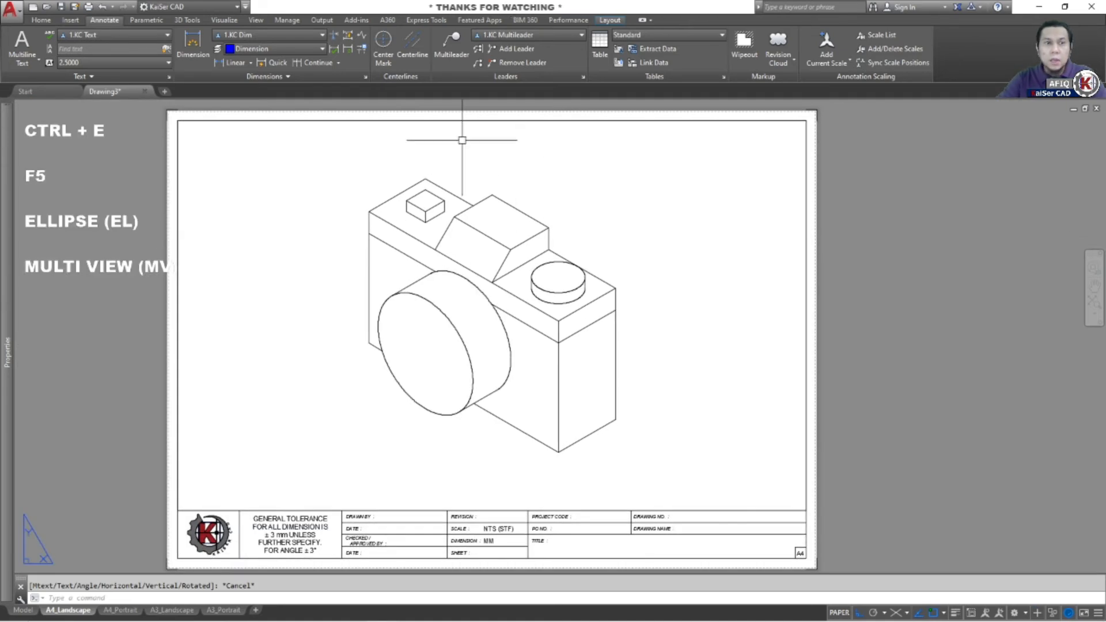
Add an aligned dimension along the rear upper edge of the viewfinder block, placed outside the camera body.
left_click(250, 62)
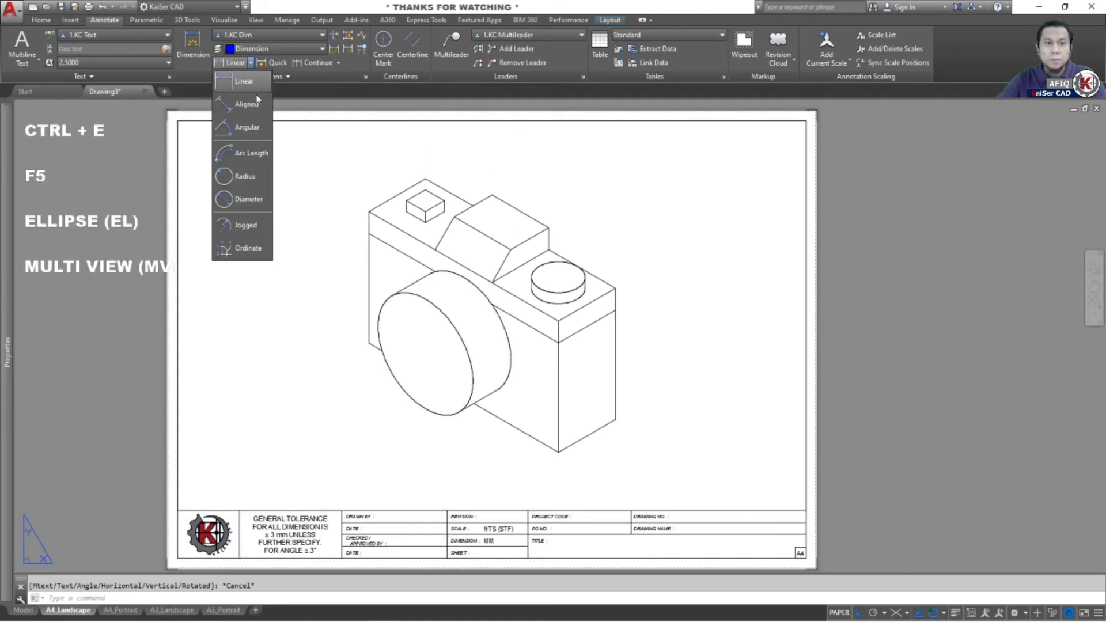
left_click(246, 105)
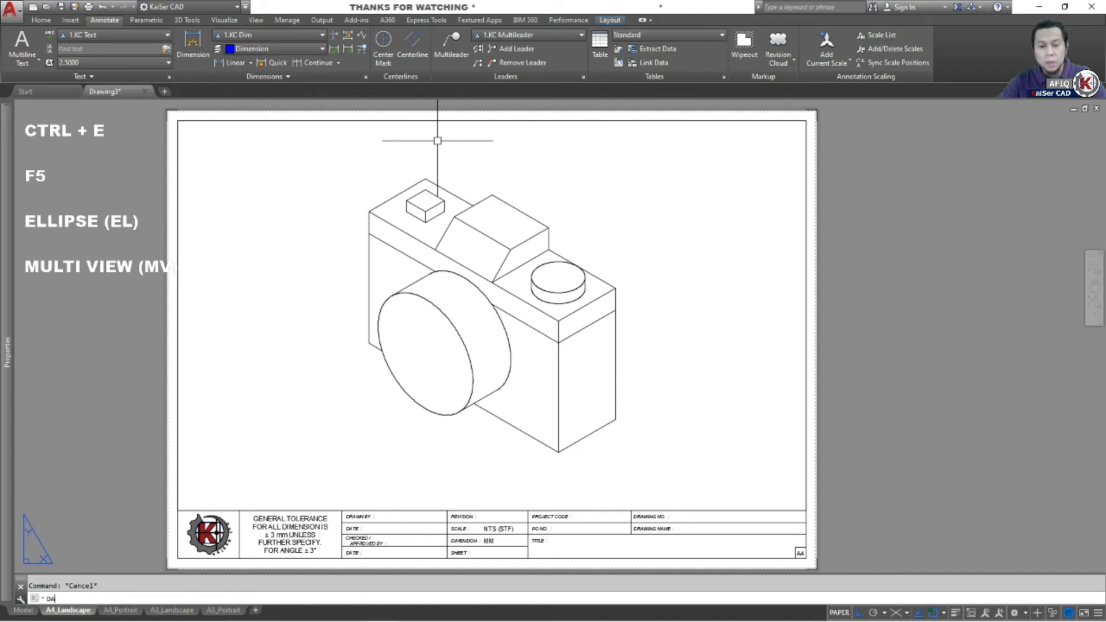
key("Return")
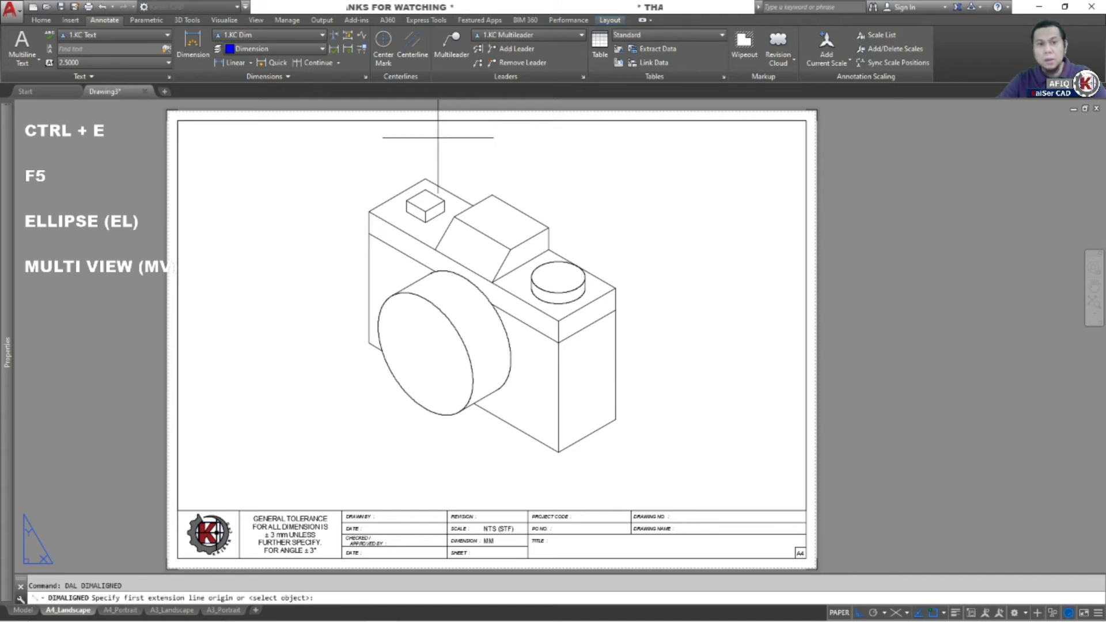
left_click(492, 195)
left_click(548, 226)
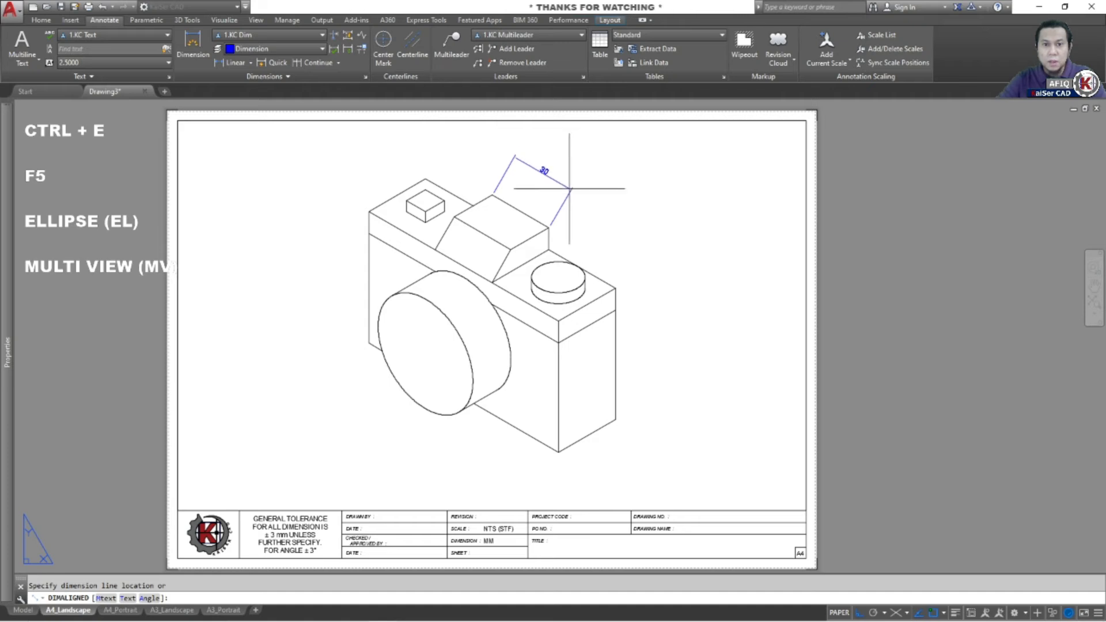
left_click(569, 189)
scroll(514, 194, "up", 1)
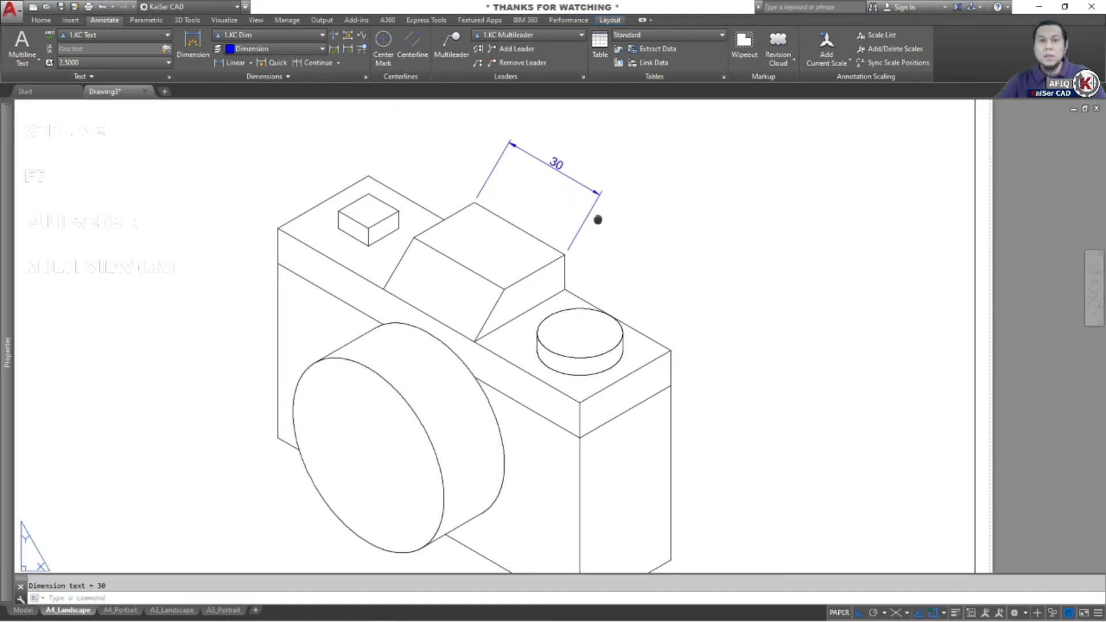
middle_click_drag(598, 218, 589, 245)
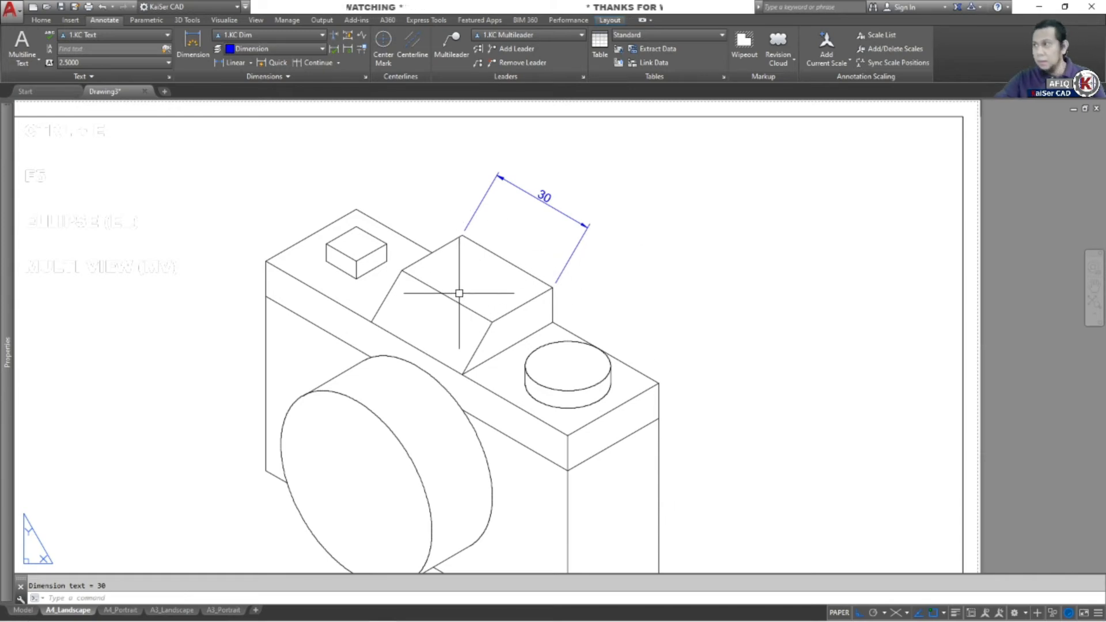
scroll(506, 280, "up", 2)
scroll(507, 284, "down", 4)
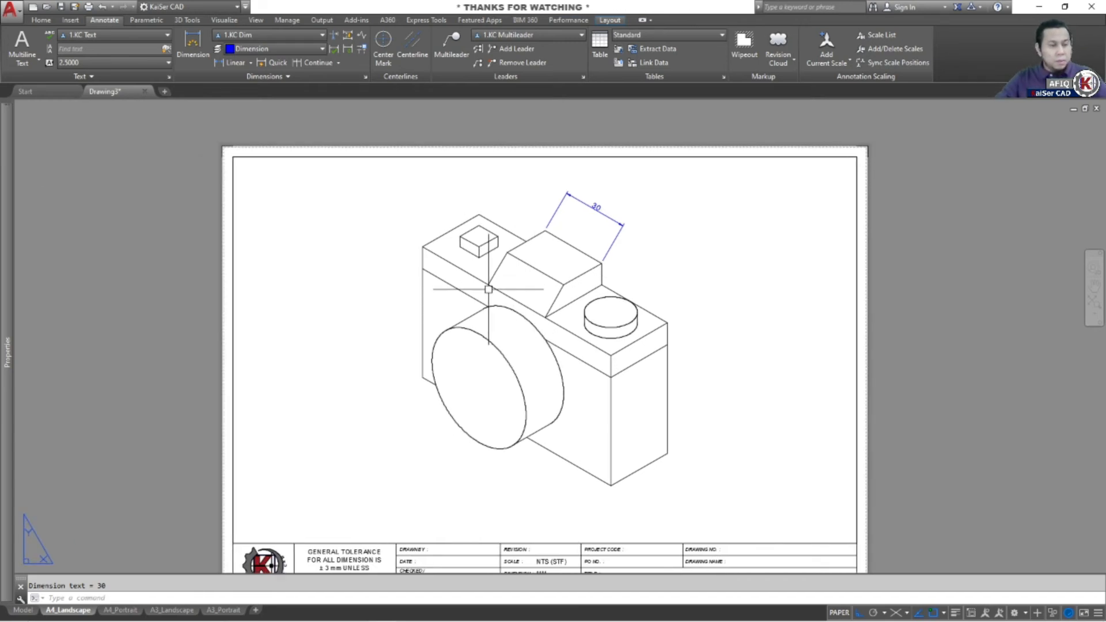
scroll(562, 265, "up", 4)
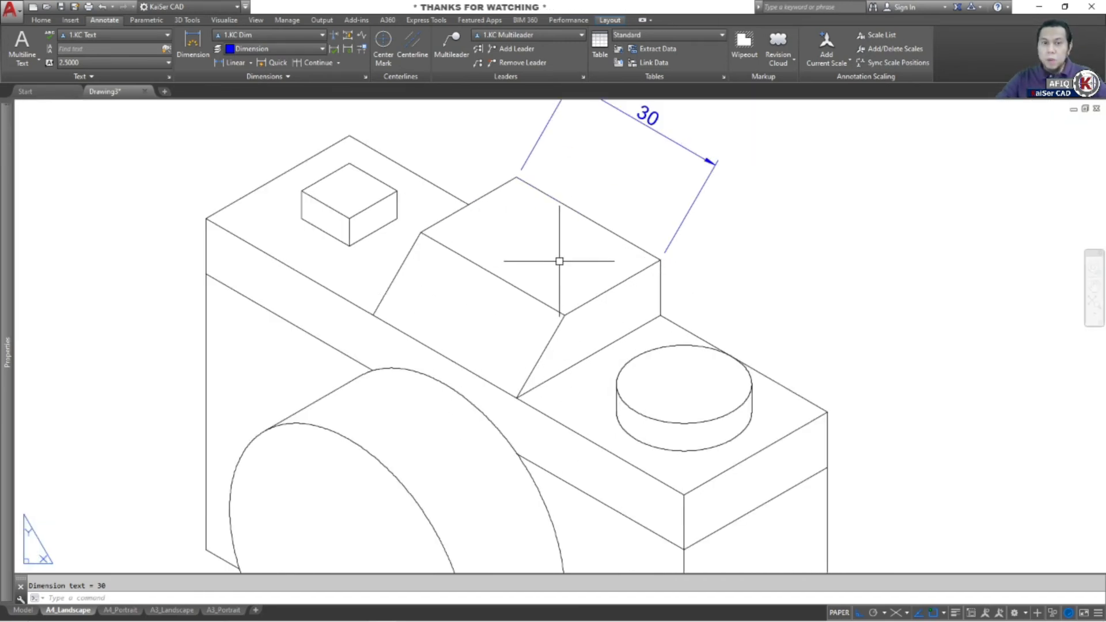
mouse_move(541, 234)
middle_mouse_down()
mouse_move(571, 289)
mouse_move(559, 276)
middle_mouse_up()
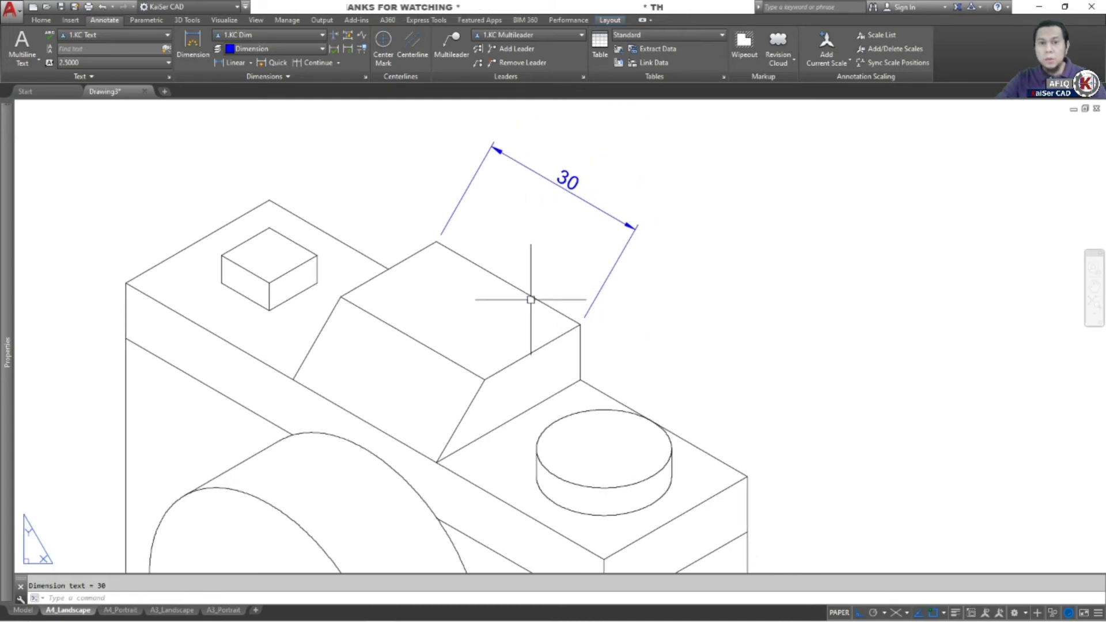
scroll(531, 300, "down", 2)
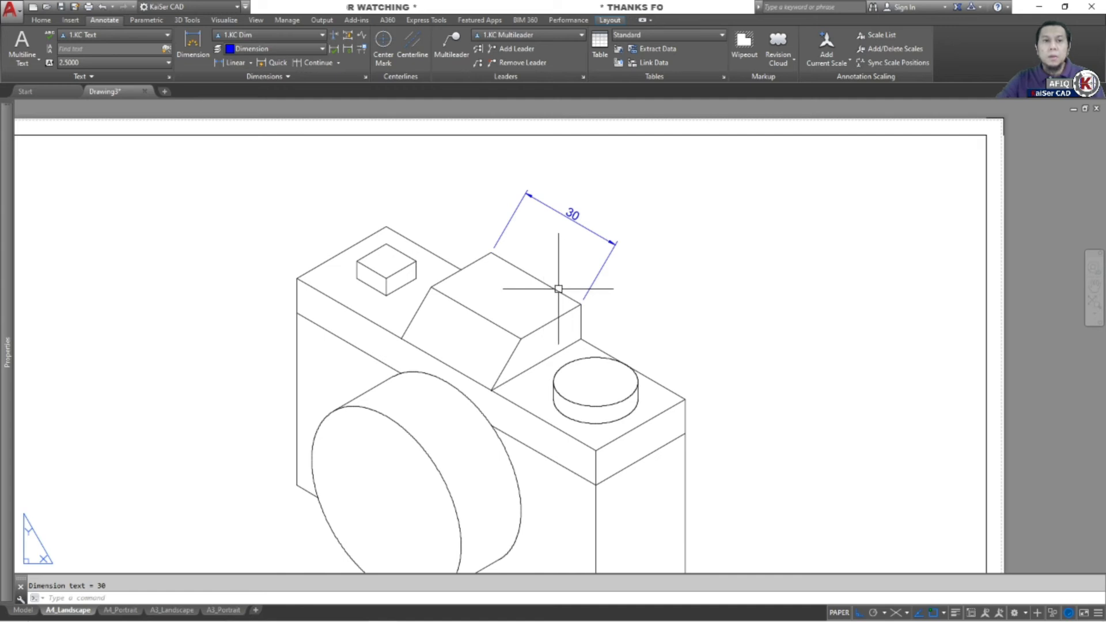
Oblique the aligned dimension on the viewfinder block's rear upper edge so its extension lines run parallel to the block's receding side edges.
left_click(276, 76)
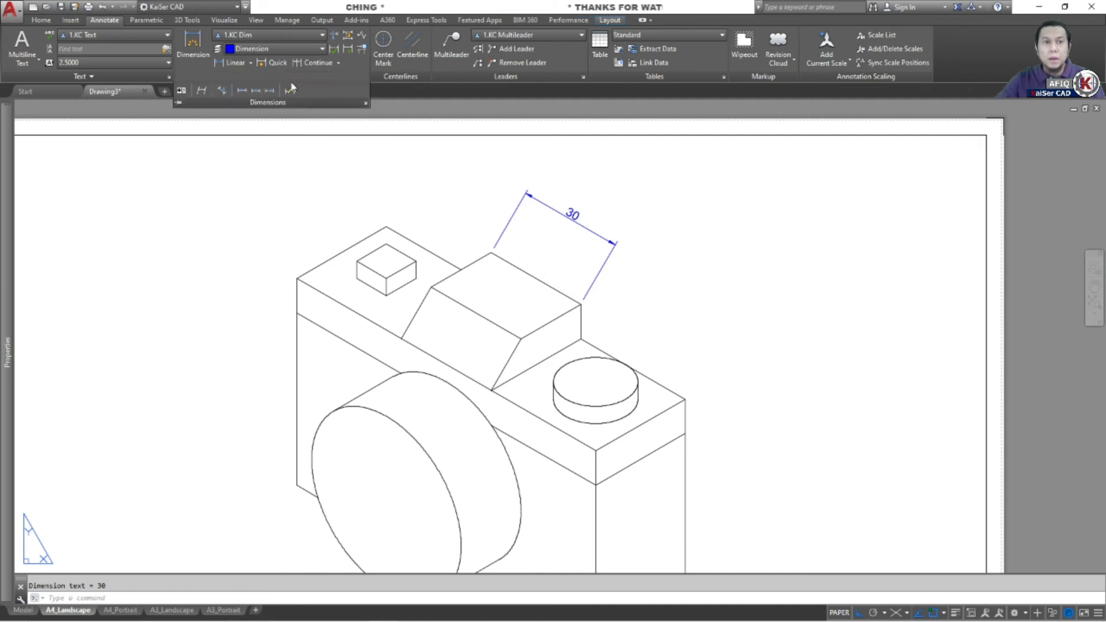
left_click(201, 92)
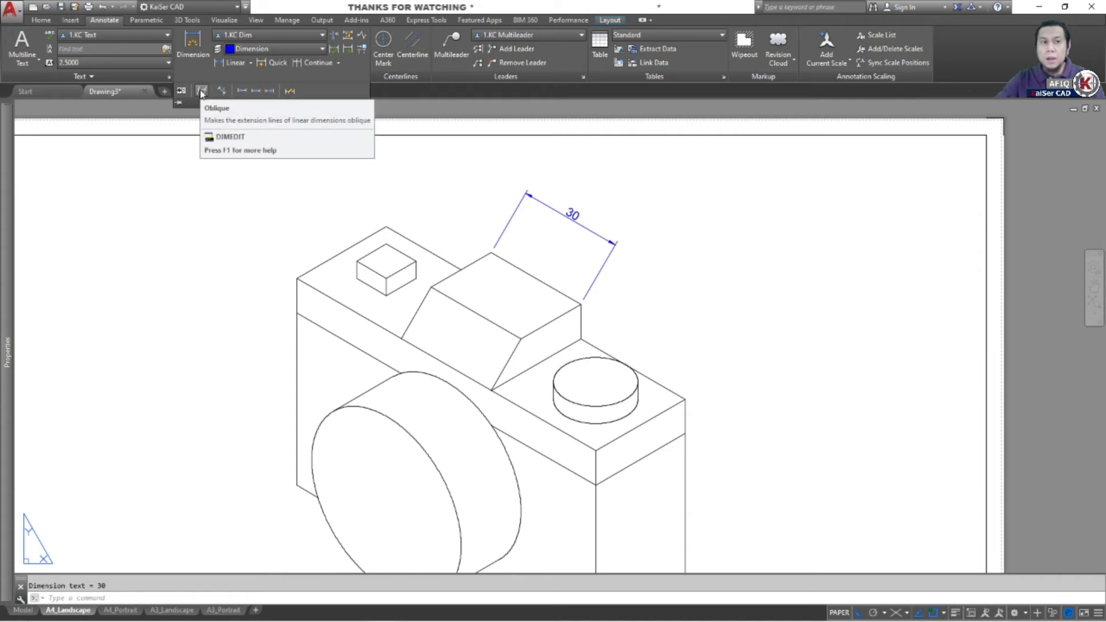
left_click(201, 92)
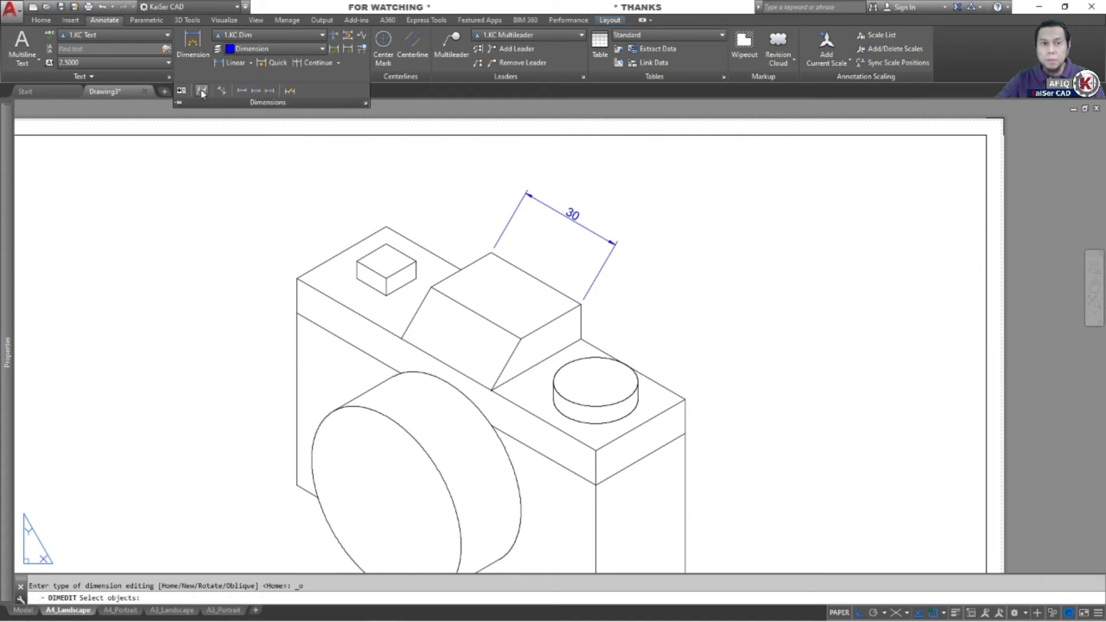
left_click(614, 253)
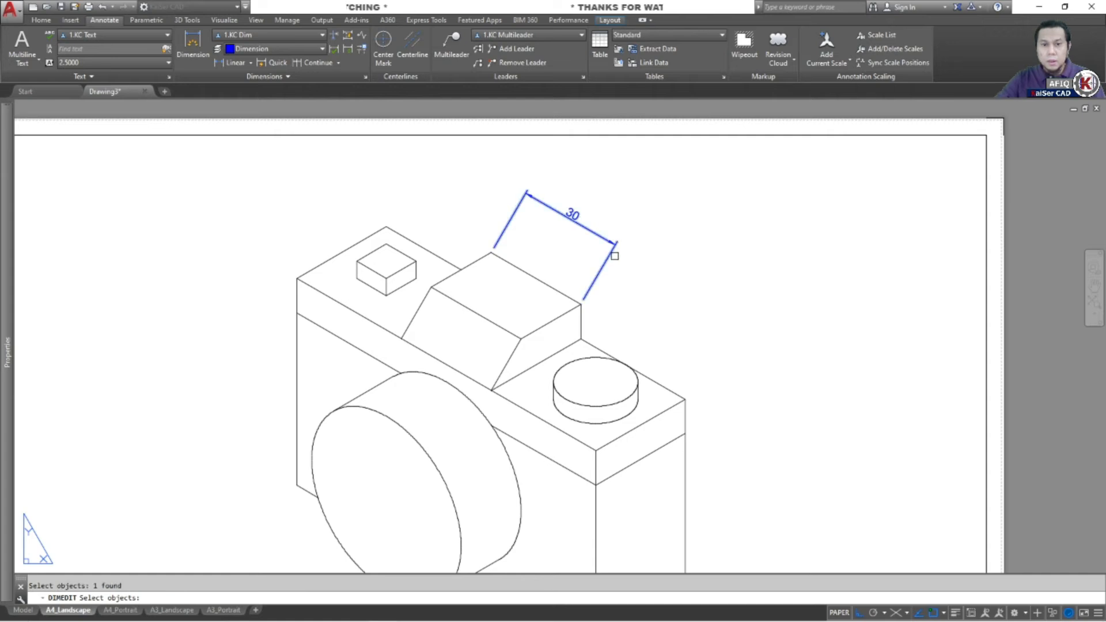
key("Return")
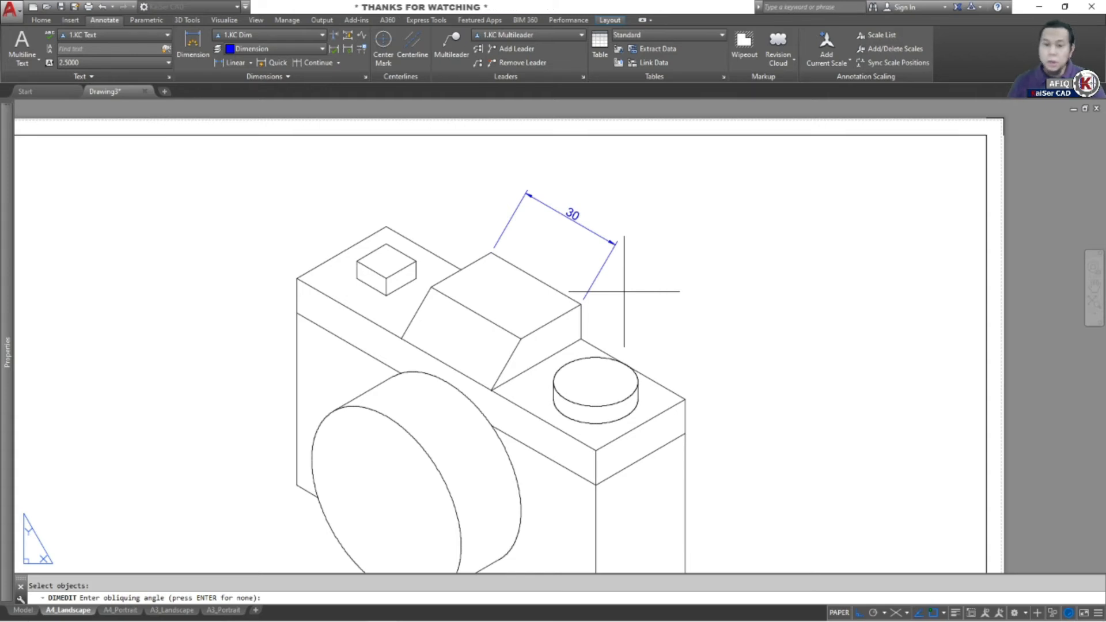
key("Return")
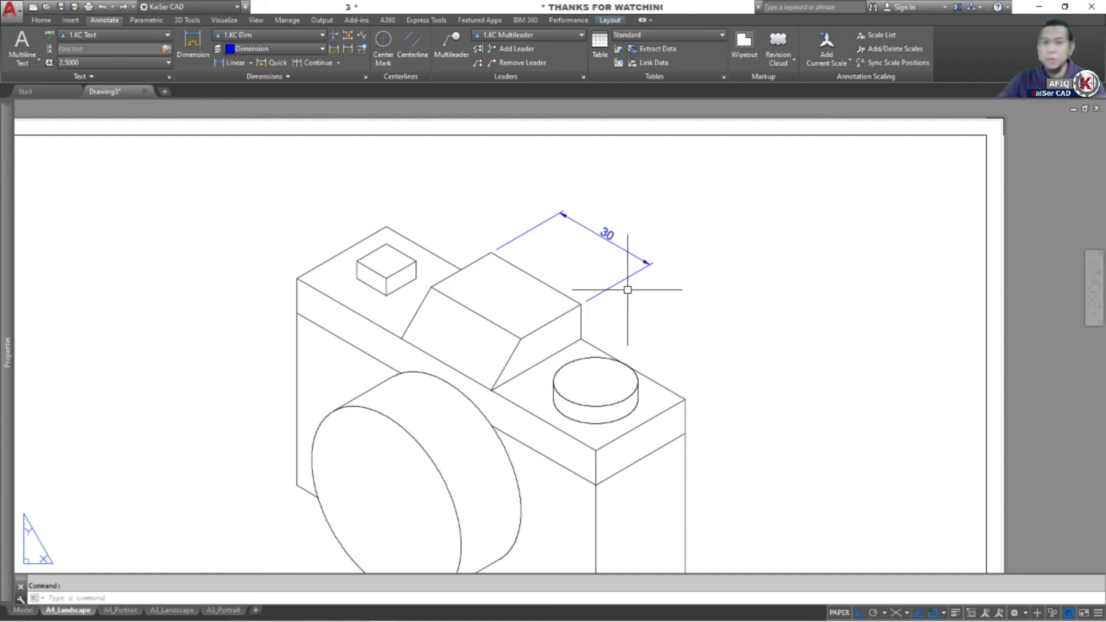
Stretch the viewfinder block's obliqued length dimension so its dimension line sits closer to the block.
left_click(638, 255)
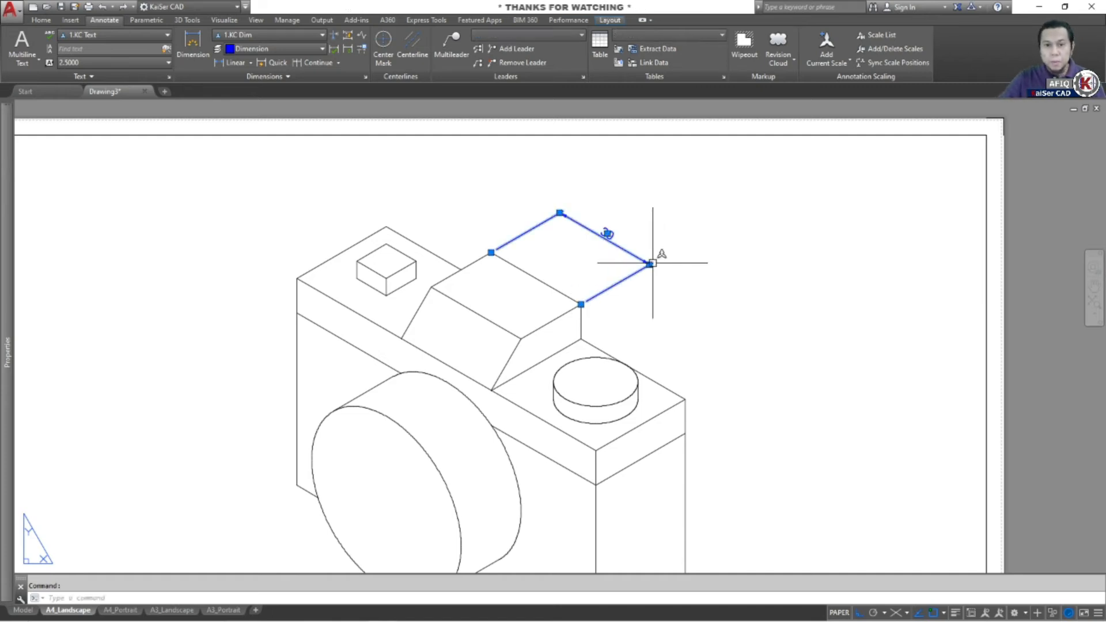
left_click(650, 265)
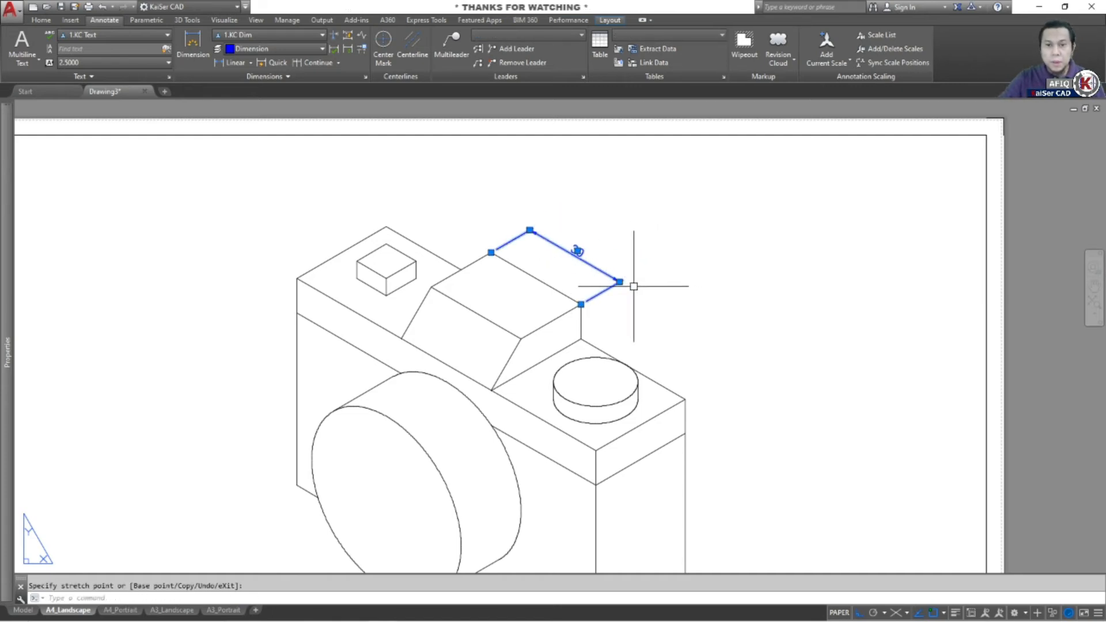
left_click(630, 282)
scroll(600, 270, "up", 3)
key("Escape")
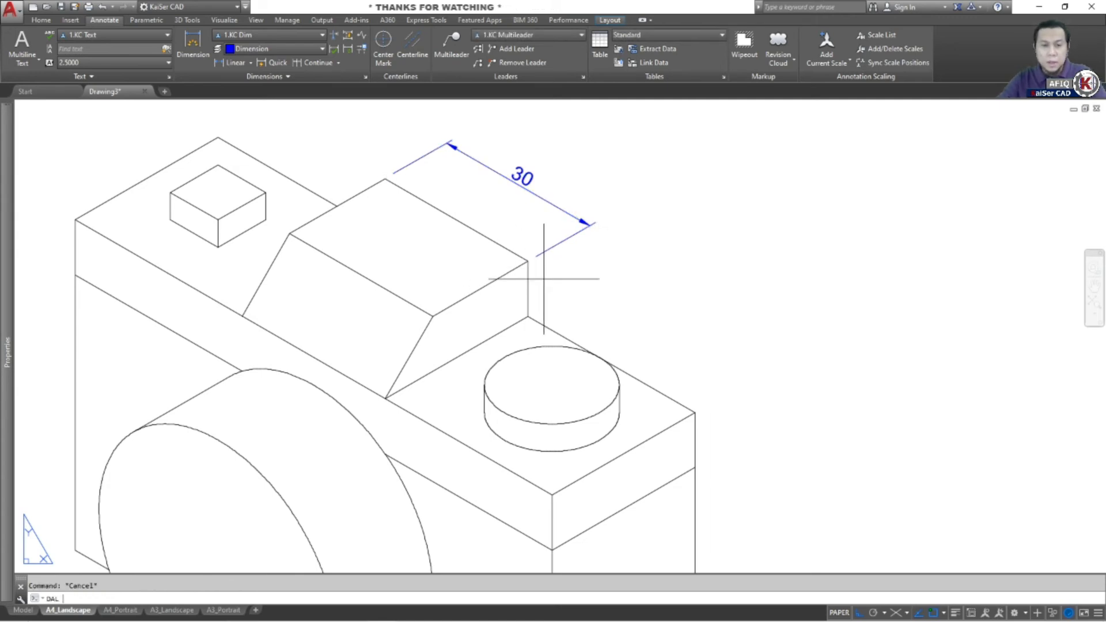
Add an aligned dimension along the viewfinder block's short vertical rear edge, with its dimension line in line with the length dimension's near arrowhead.
key("Return")
left_click(528, 262)
left_click(527, 317)
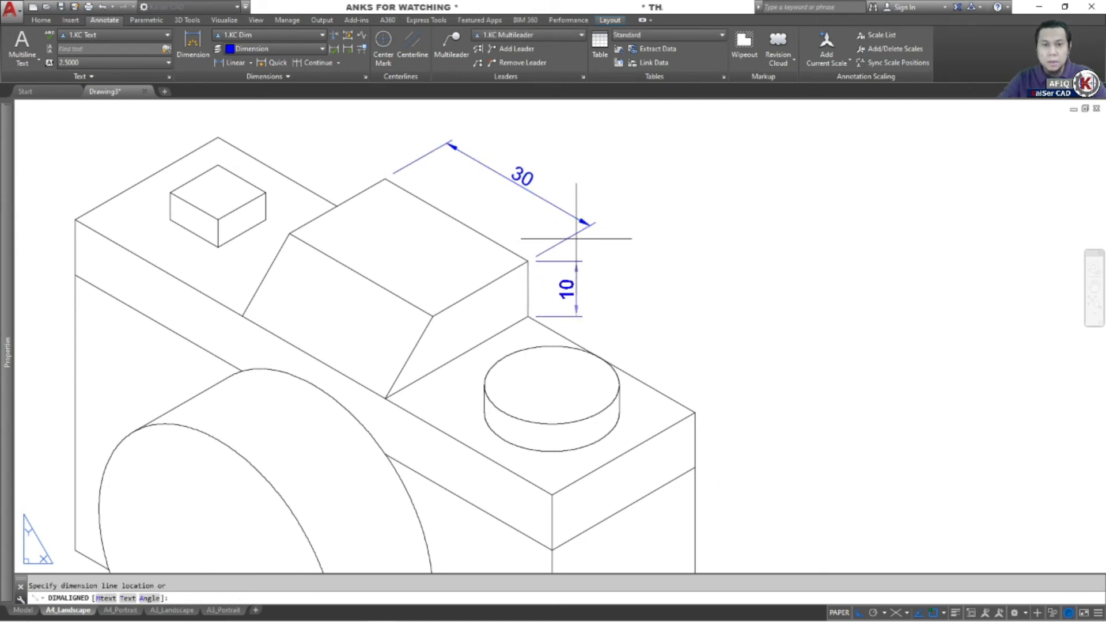
scroll(593, 227, "up", 4)
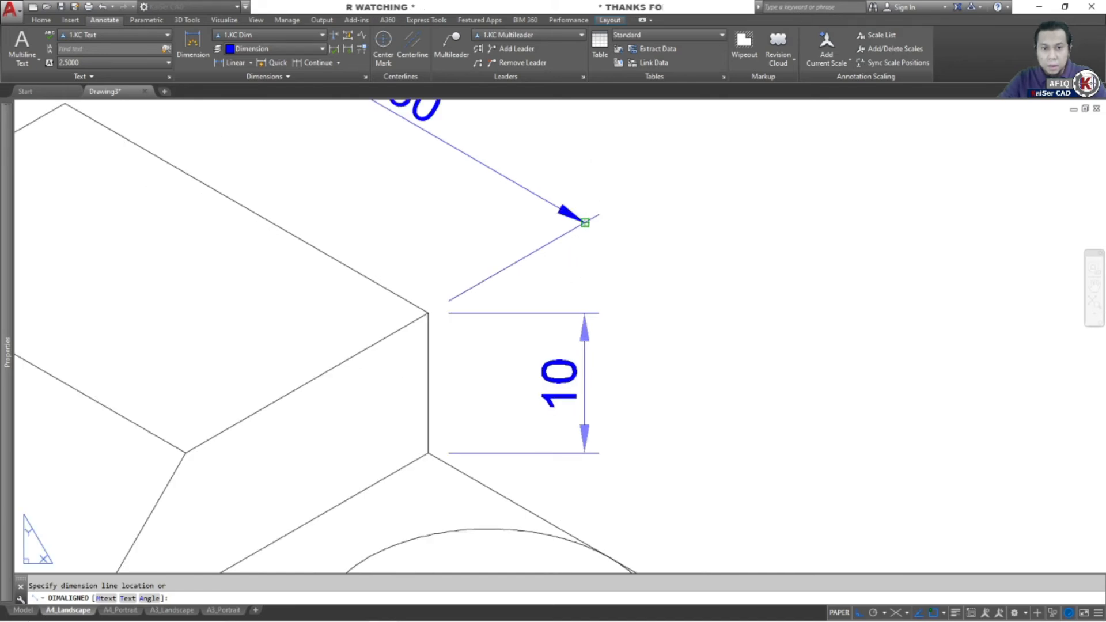
left_click(584, 222)
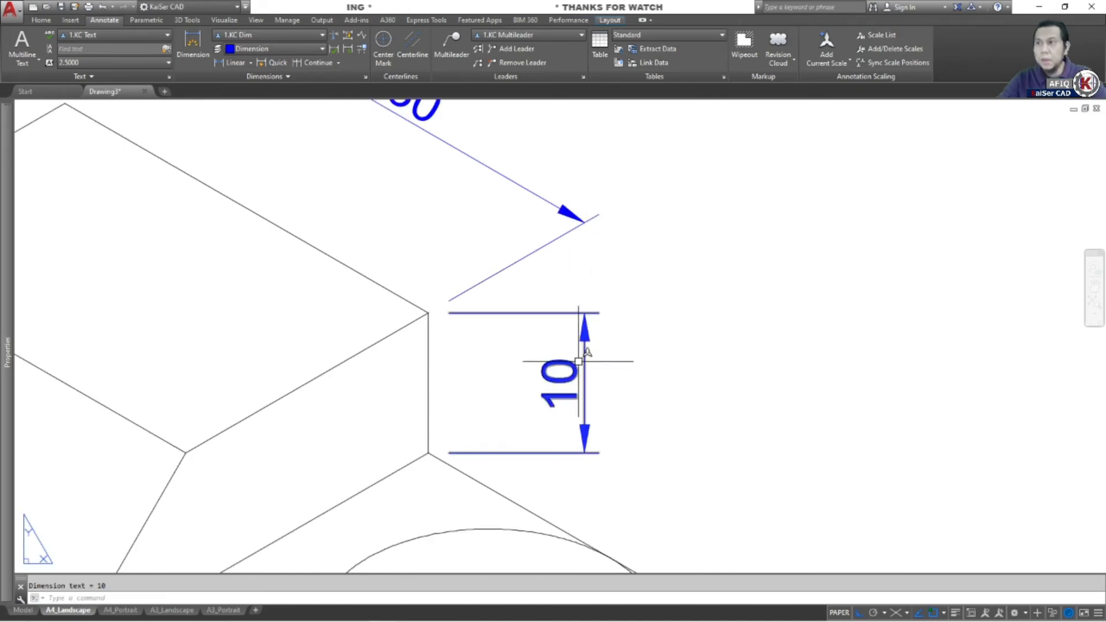
scroll(579, 361, "down", 4)
left_click(581, 311)
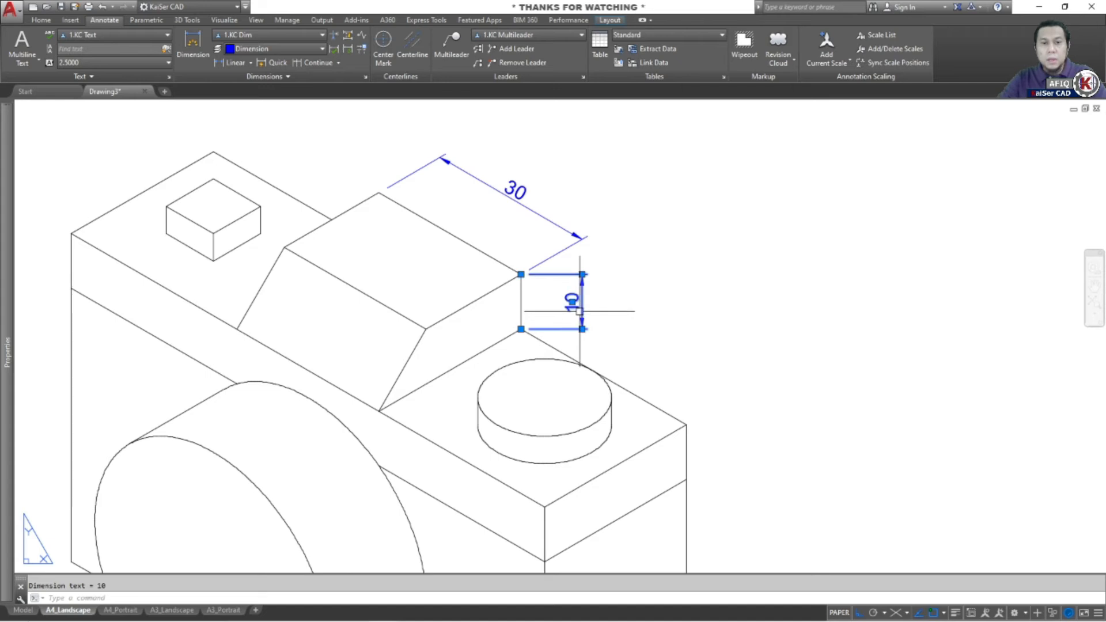
key("Escape")
Oblique the viewfinder block's height dimension, taking the angle from the two ends of the block's sloping base edge beside the round knob.
left_click(312, 78)
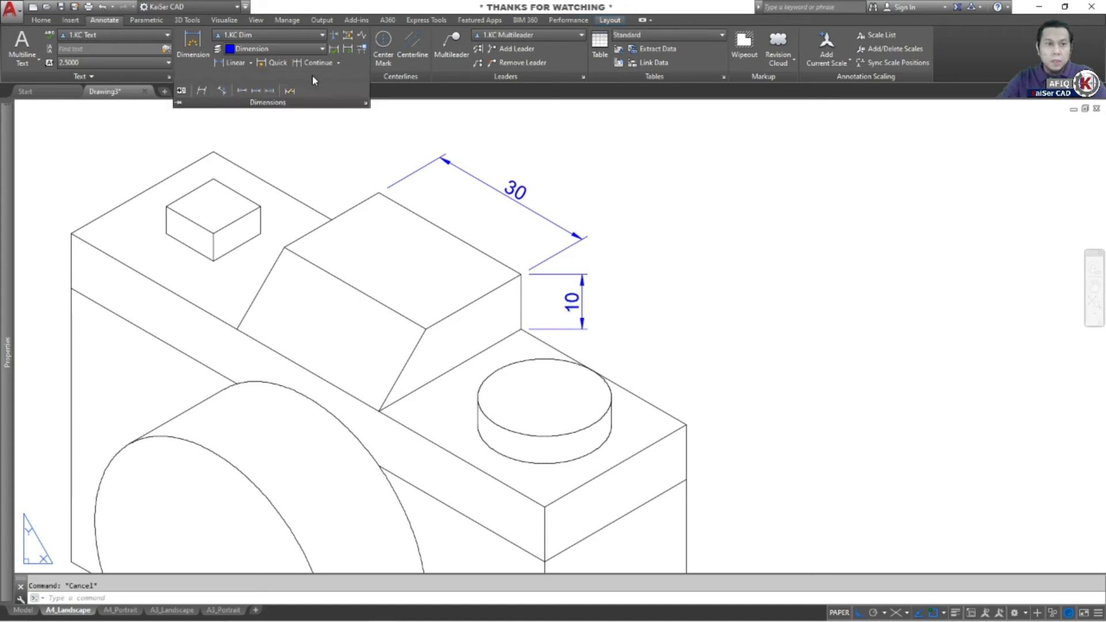
left_click(202, 91)
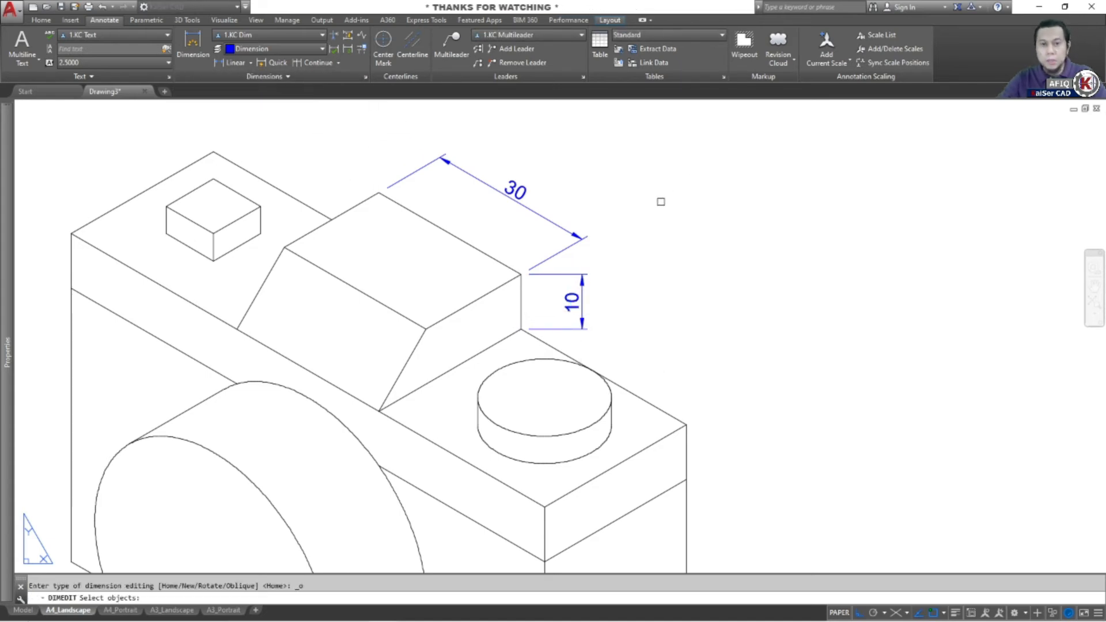
left_click(581, 286)
key("Return")
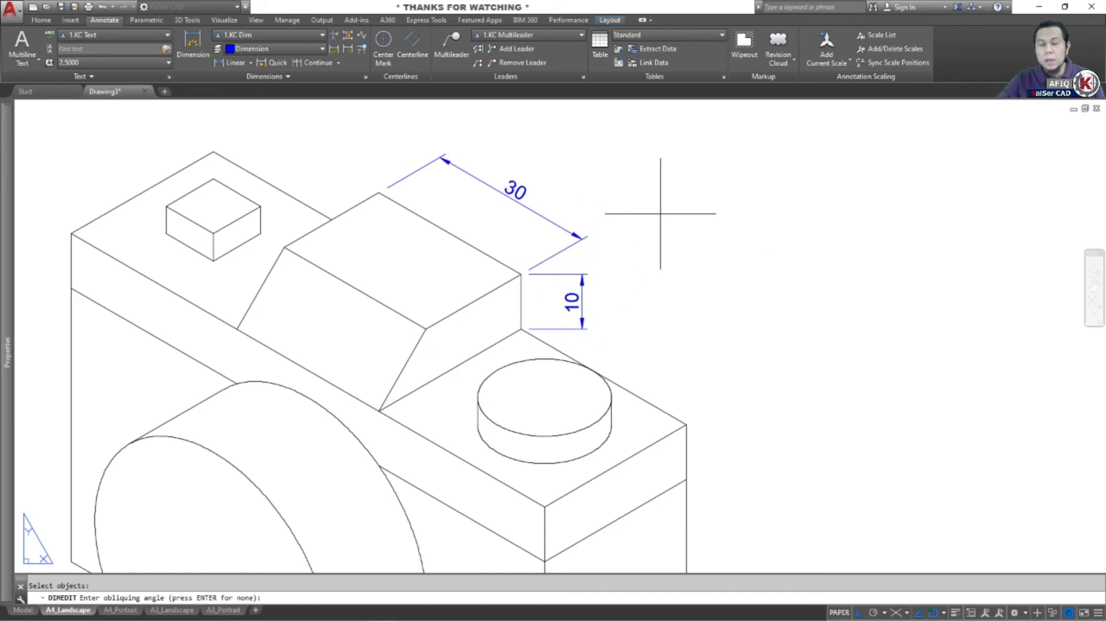
middle_click_drag(590, 299, 603, 286)
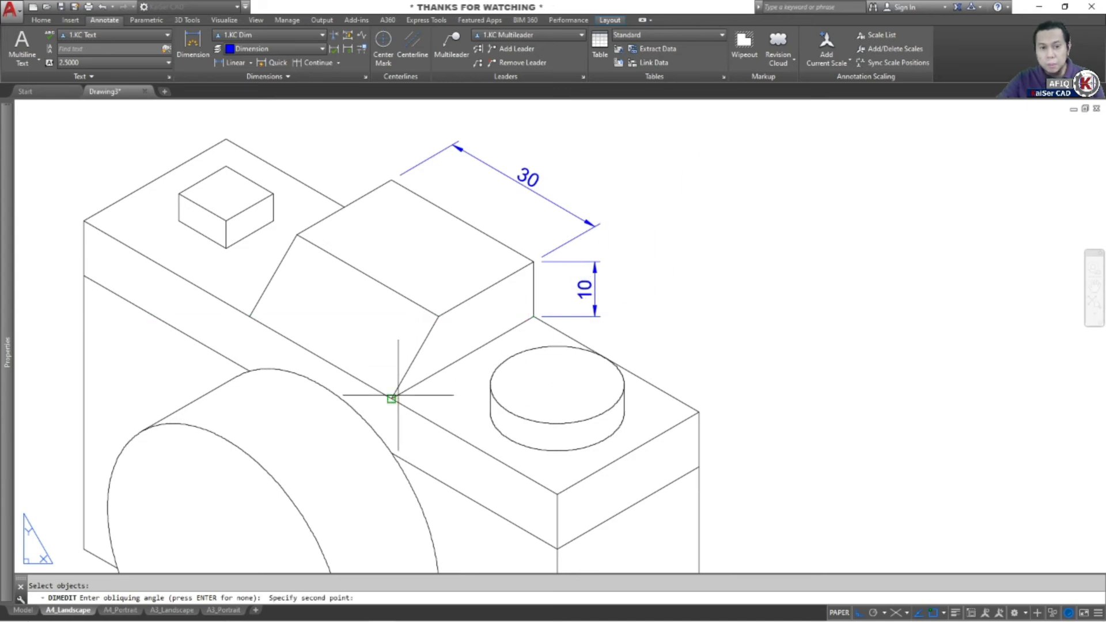
left_click(533, 316)
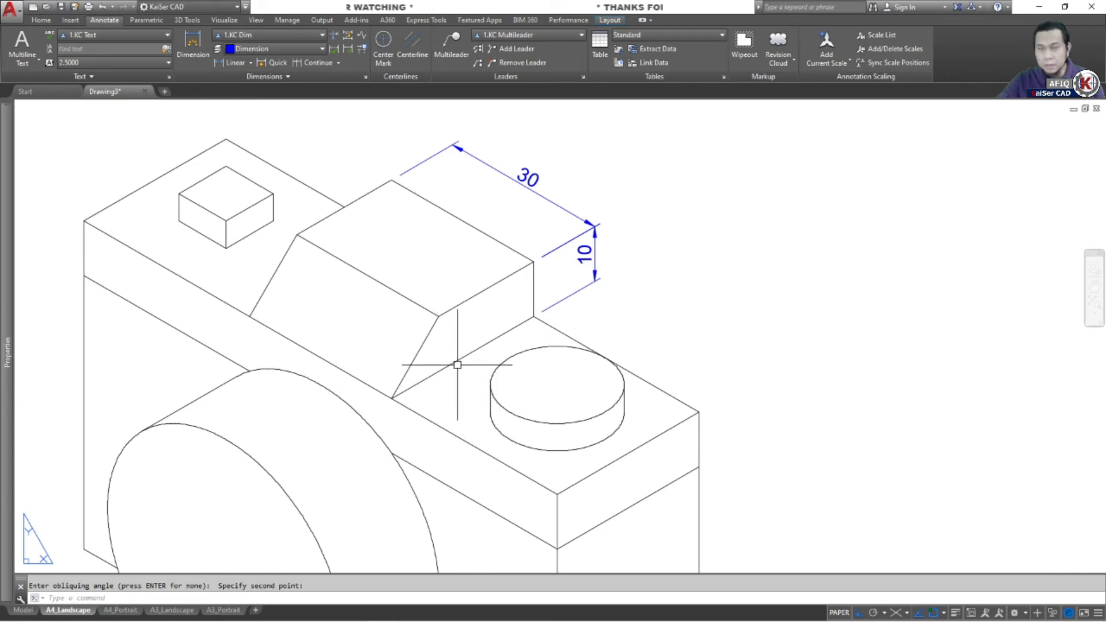
Add an aligned dimension along the camera's rear top edge, from the viewfinder base corner to the outer corner, meeting the height dimension's lower arrowhead.
mouse_move(537, 330)
middle_mouse_down()
mouse_move(516, 323)
mouse_move(489, 285)
middle_mouse_up()
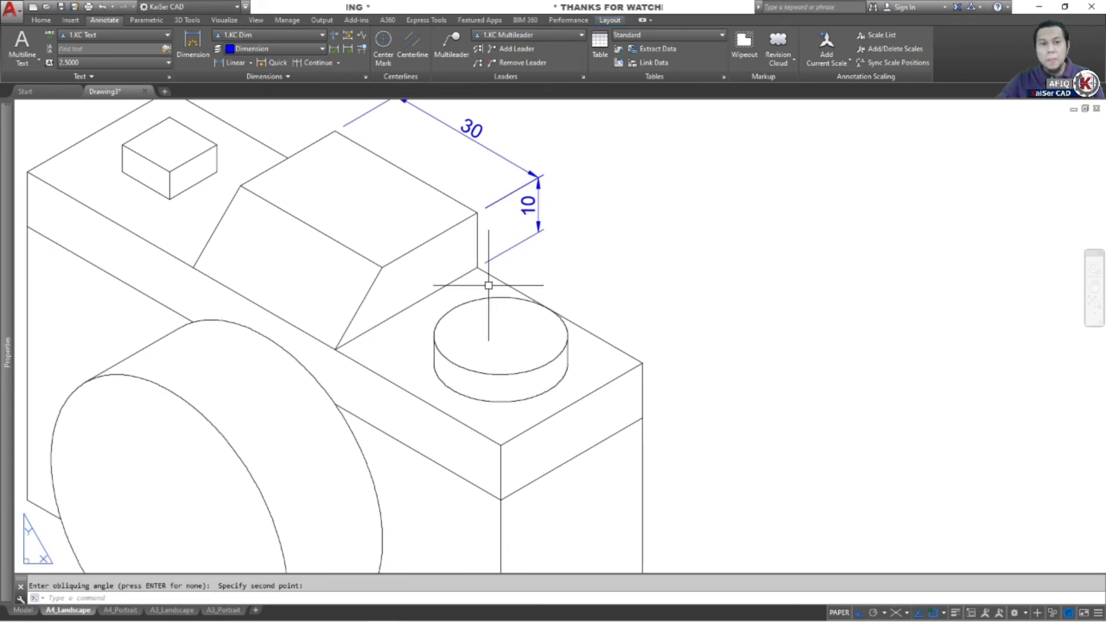
type("DAL")
key("Return")
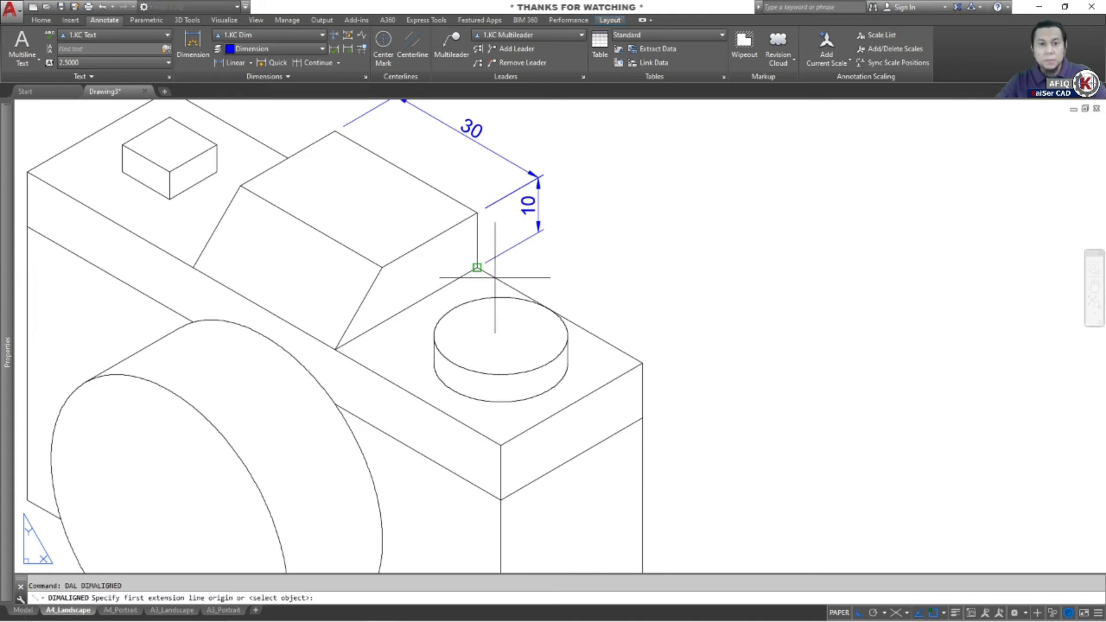
left_click(494, 259)
left_click(637, 362)
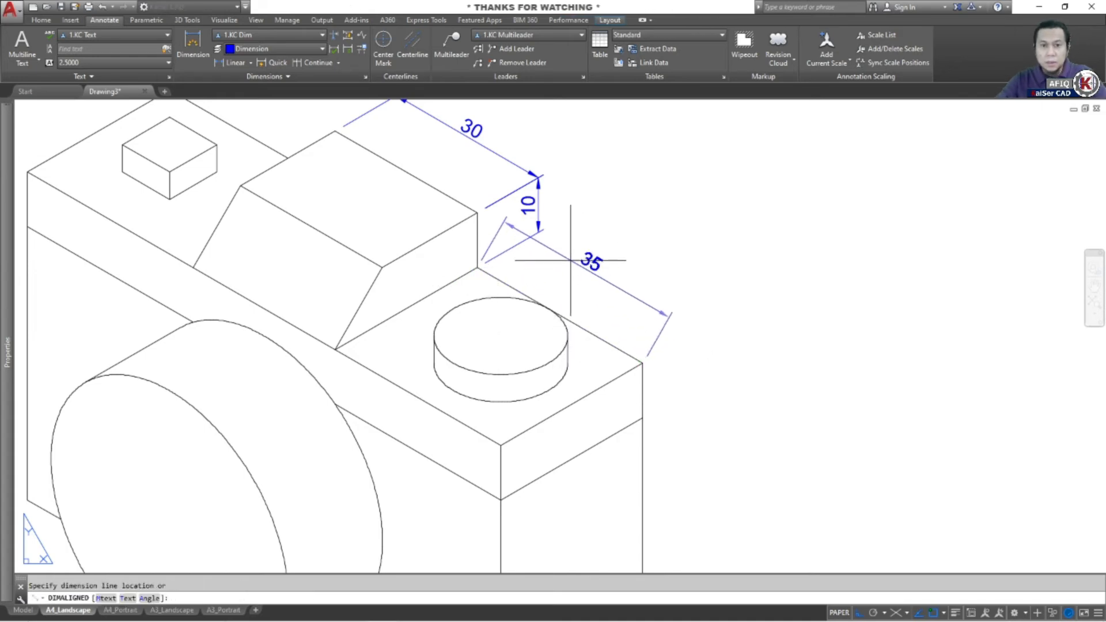
scroll(518, 219, "up", 6)
scroll(553, 275, "down", 5)
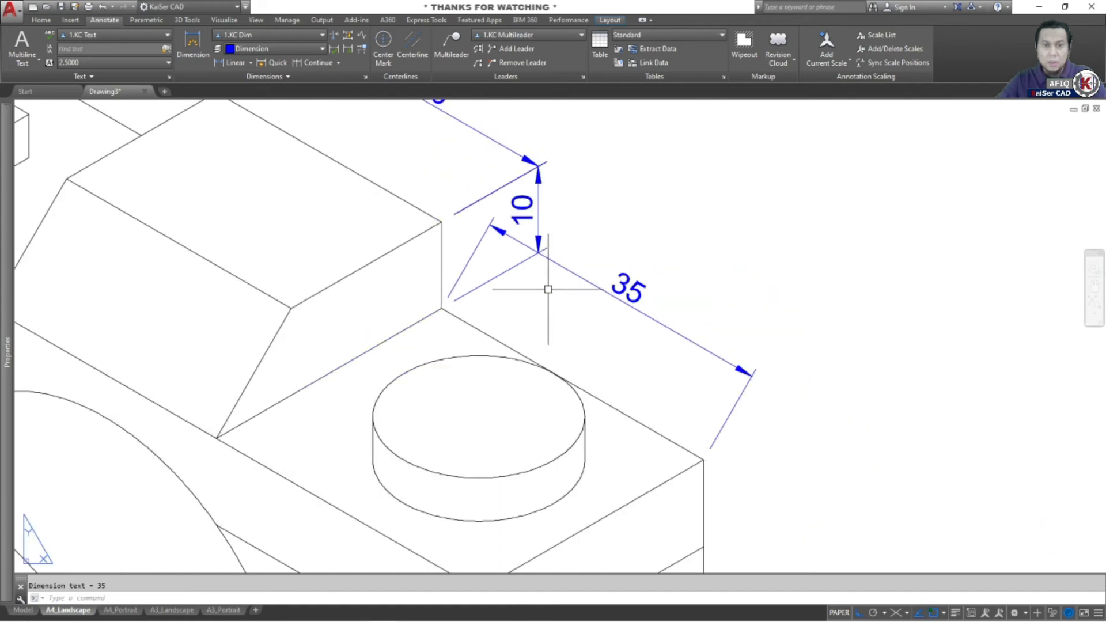
Oblique the rear top edge dimension behind the round knob, taking the angle from two points along the top cover's upper side edge.
left_click(490, 223)
left_click(333, 80)
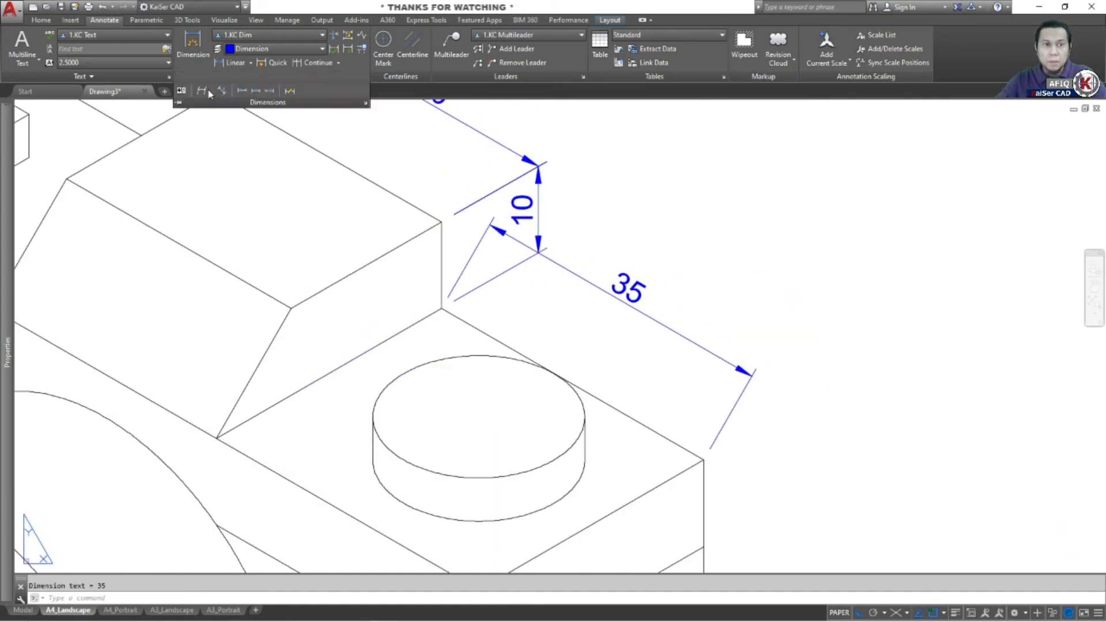
left_click(563, 265)
key("Return")
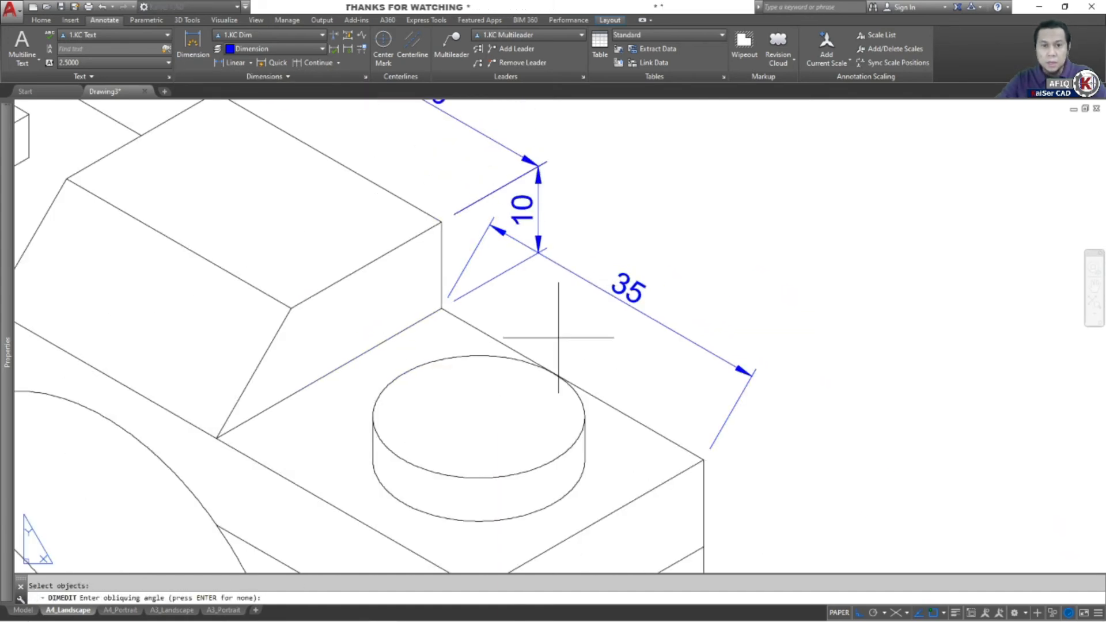
middle_click_drag(518, 501, 496, 354)
left_click(457, 443)
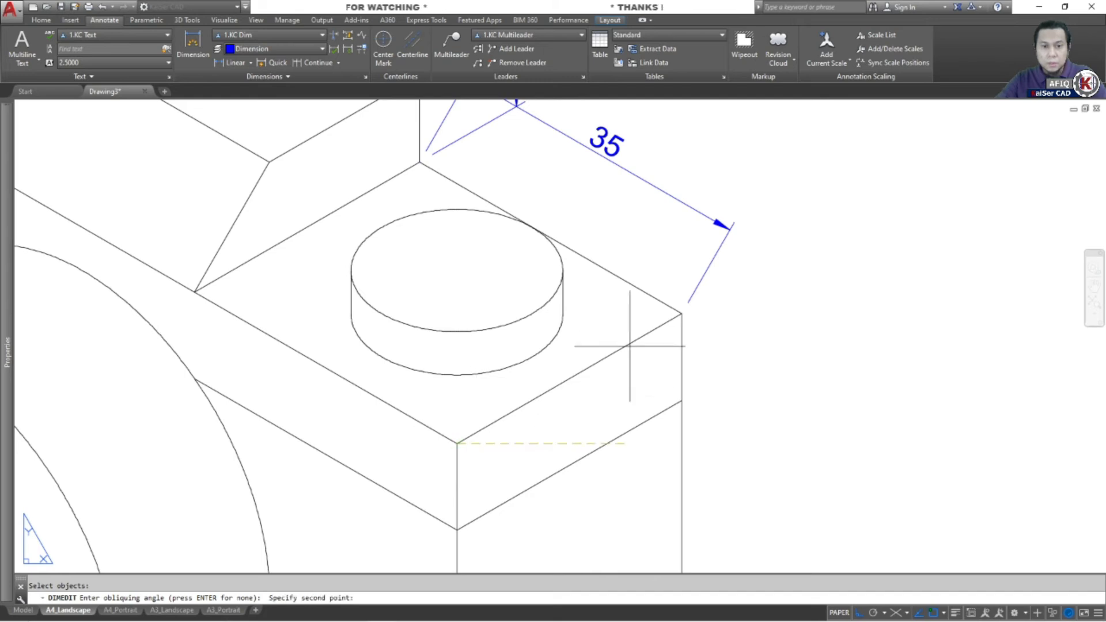
left_click(635, 339)
Add an aligned dimension along the top cover's short vertical rear edge, with its dimension line in line with the rear top edge dimension's arrowhead.
scroll(576, 375, "down", 6)
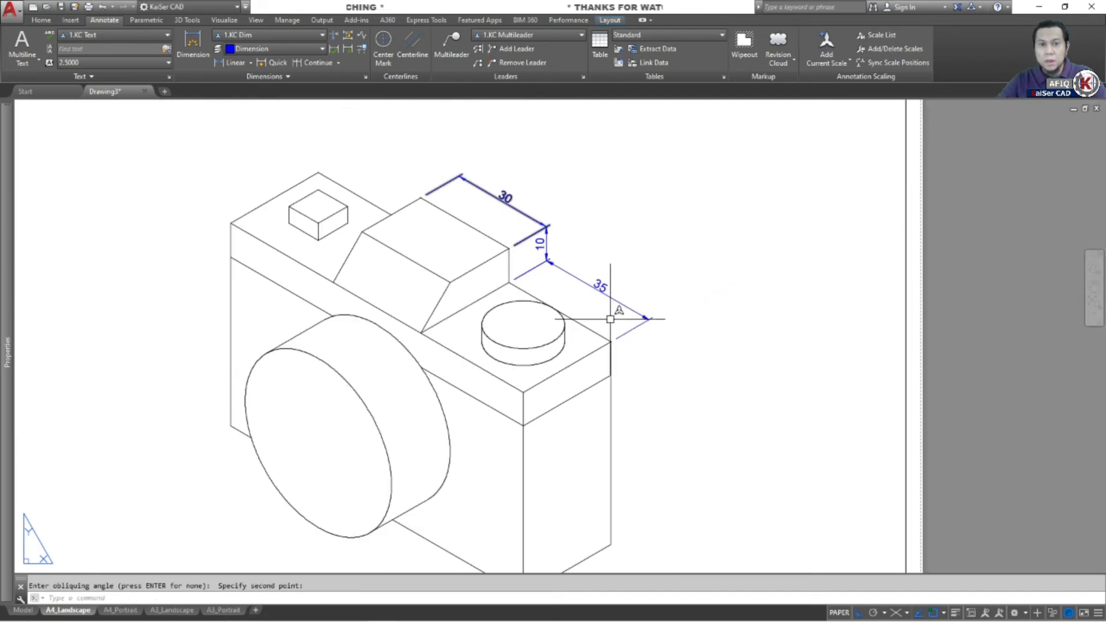
scroll(577, 313, "up", 2)
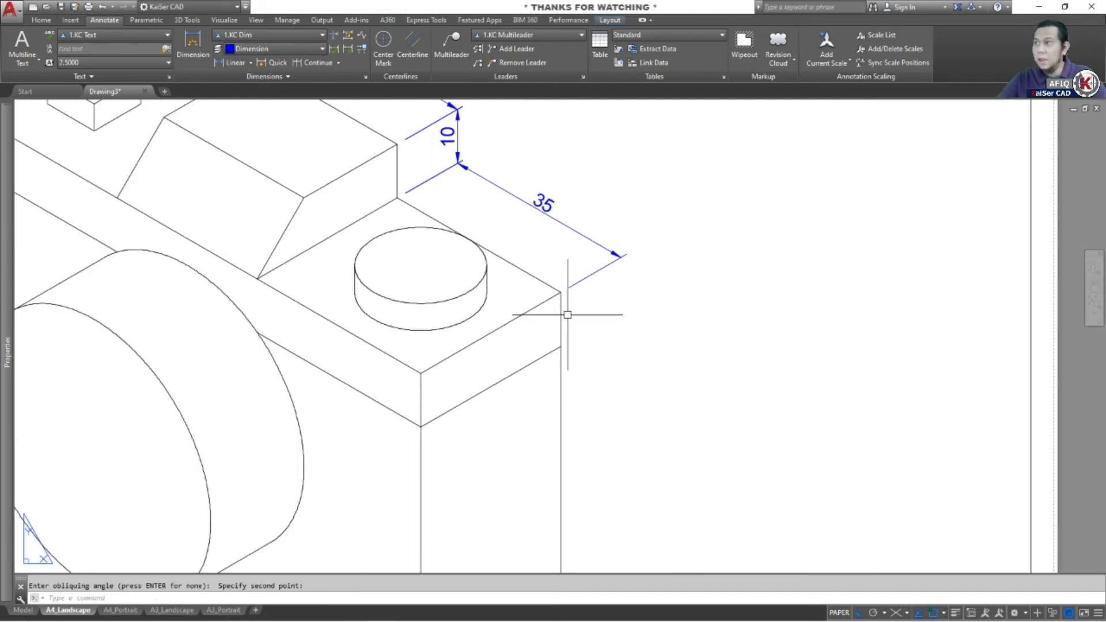
middle_click_drag(560, 333, 532, 303)
type("DIMA")
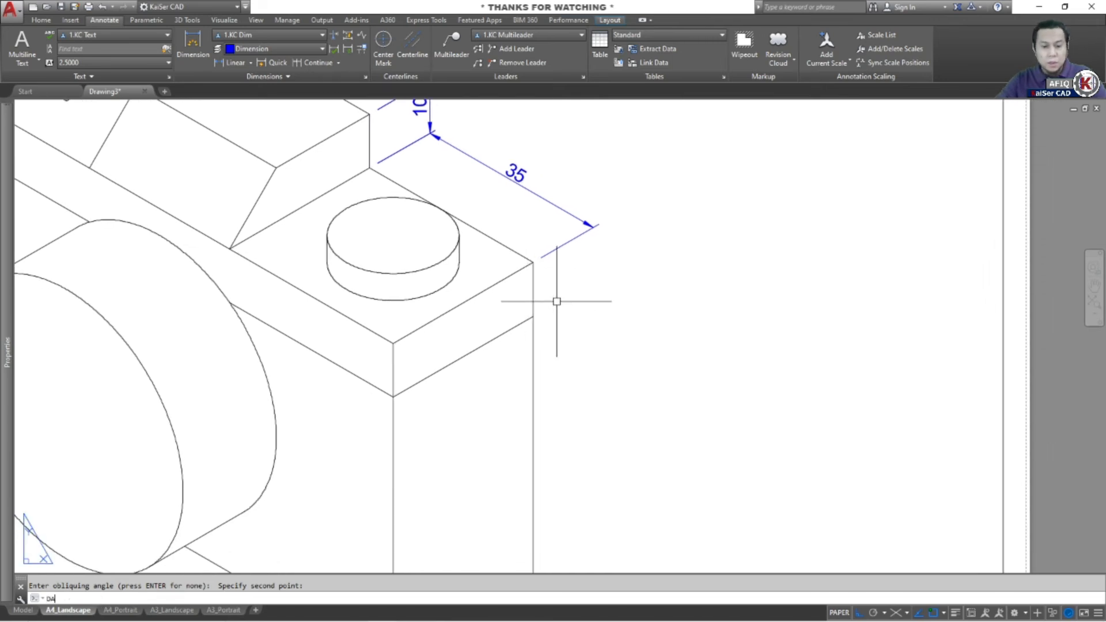
type("L")
key("Return")
left_click(533, 260)
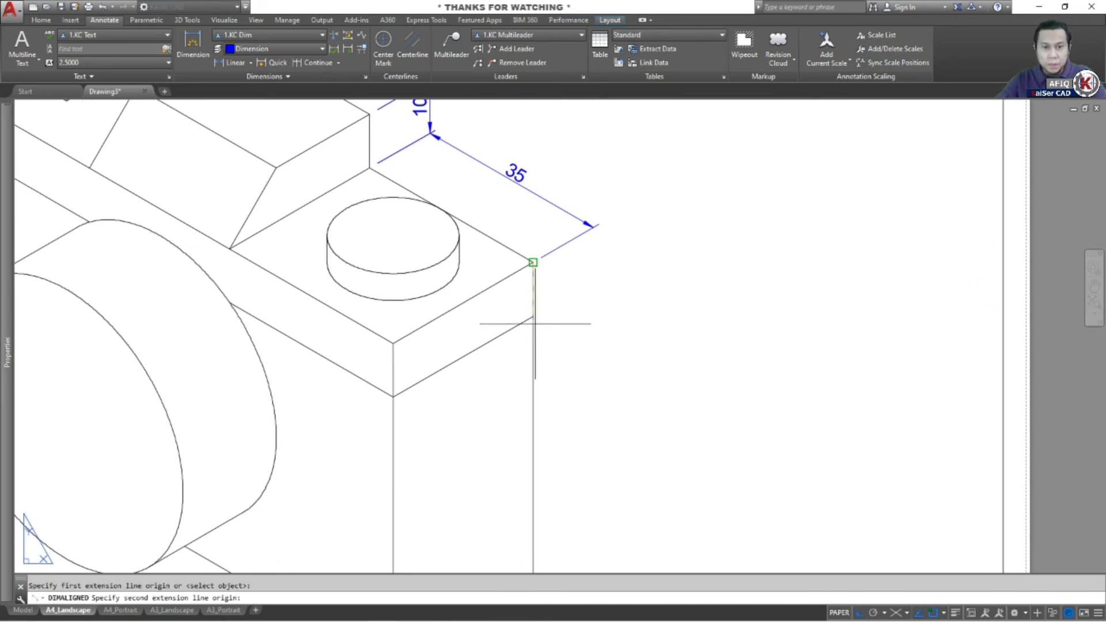
left_click(533, 316)
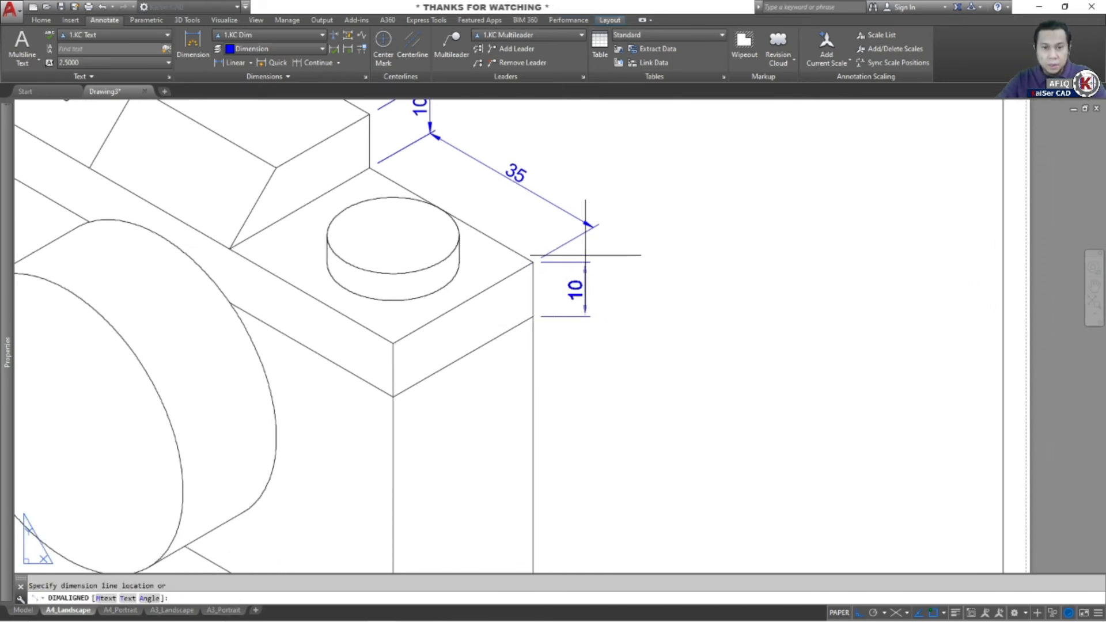
left_click(594, 221)
Add an aligned dimension along the body's vertical rear edge below the top cover, starting its dimension line at the cover height dimension's lower arrowhead.
middle_click_drag(567, 357, 538, 248)
key("Return")
left_click(517, 222)
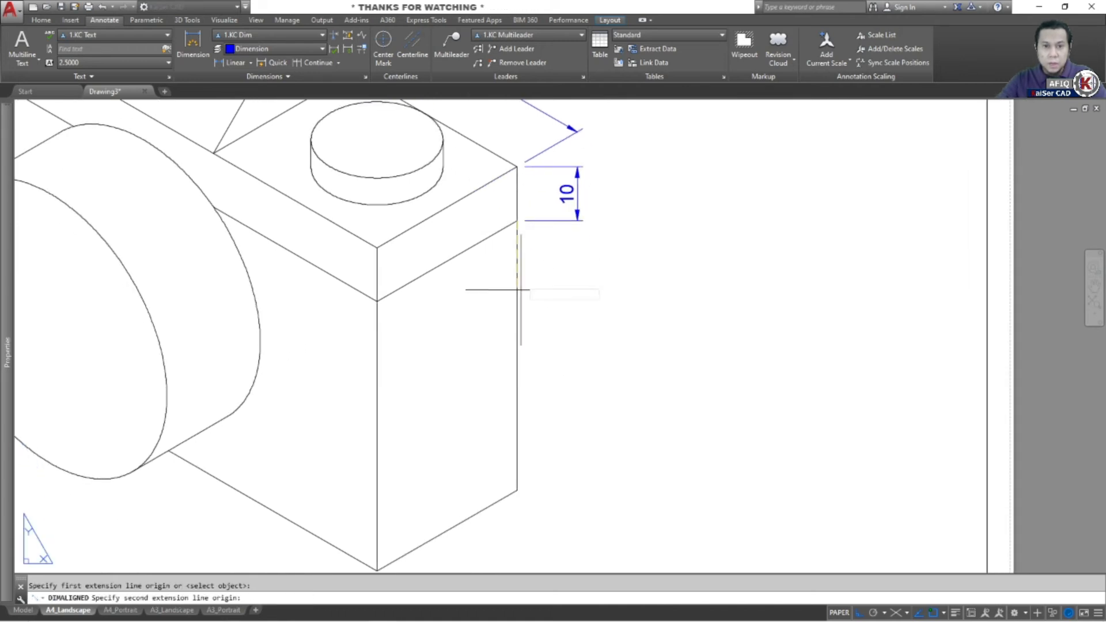
left_click(517, 490)
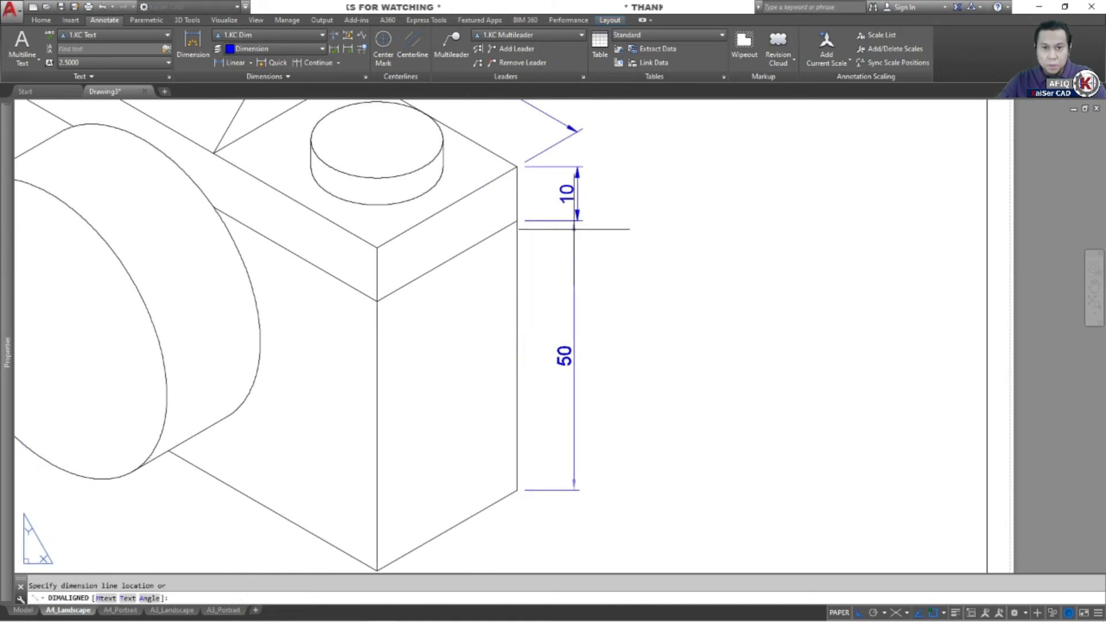
left_click(577, 221)
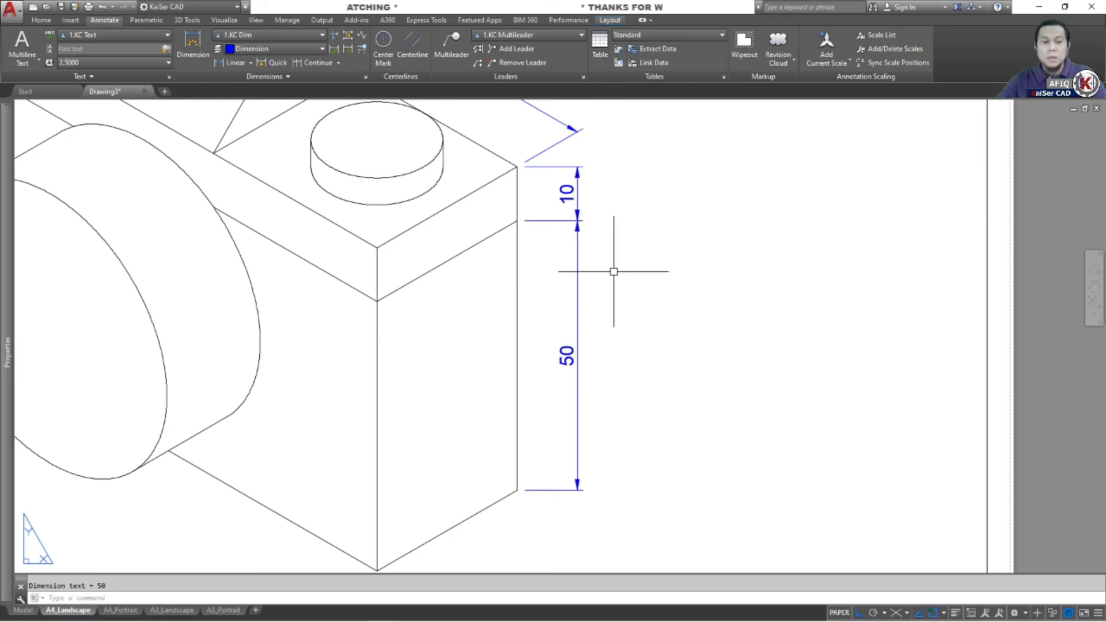
Oblique the top cover and body height dimensions together, taking the angle from the top cover's lower side edge.
left_click(280, 77)
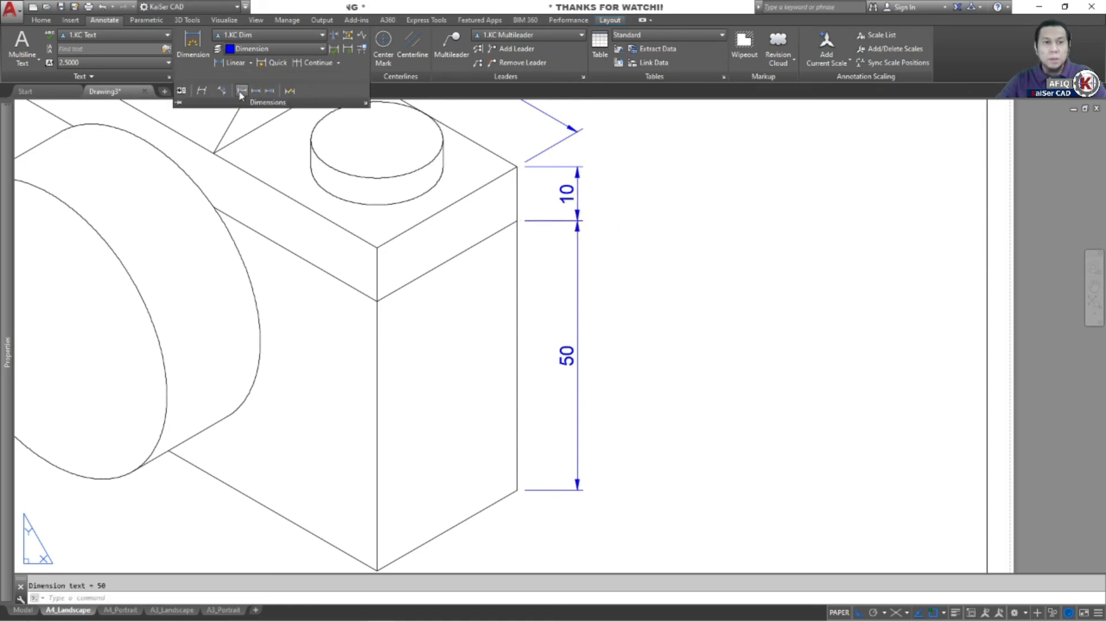
left_click(203, 91)
left_click(616, 173)
left_click(530, 248)
key("Return")
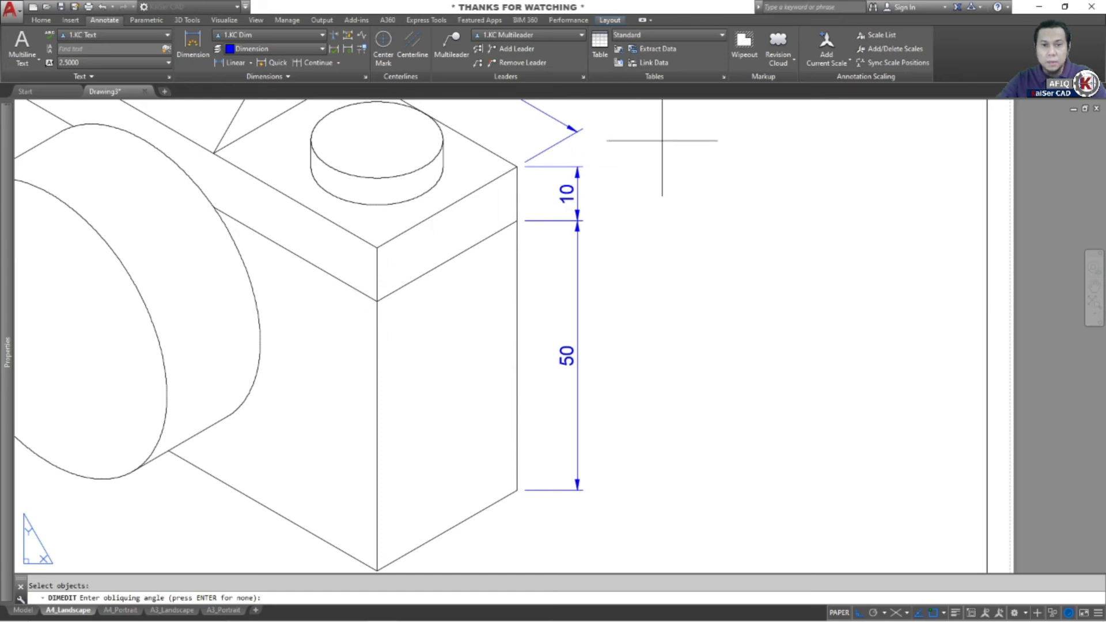
left_click(377, 302)
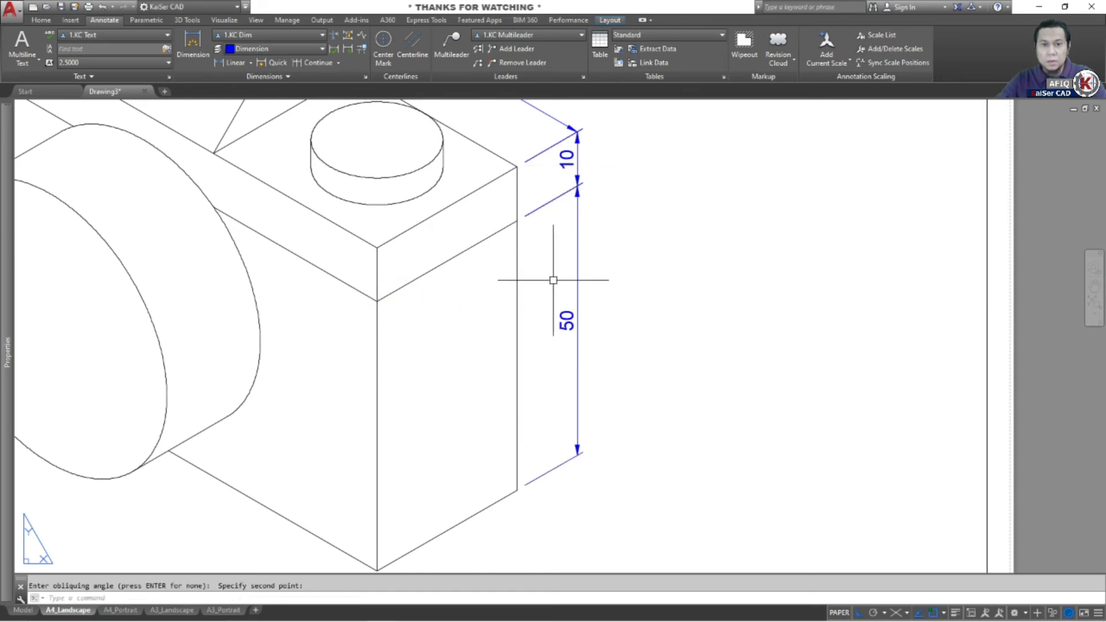
Add an aligned dimension along the body's bottom front edge between its two outer corners, placing the dimension line below the lens.
scroll(554, 282, "down", 2)
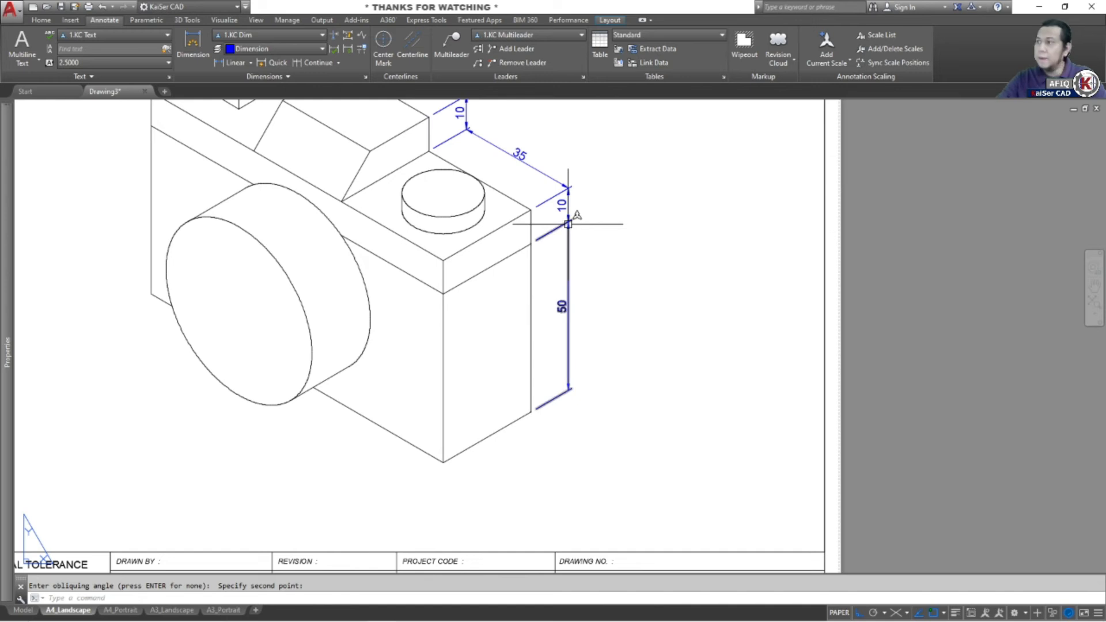
scroll(500, 316, "down", 2)
scroll(323, 337, "up", 2)
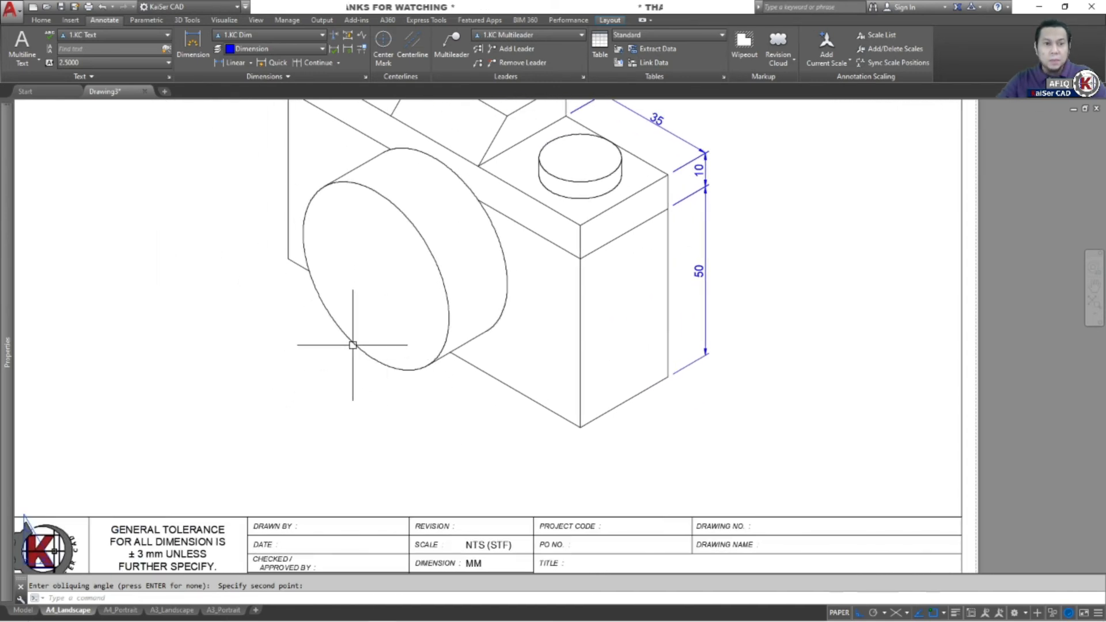
type("L")
key("Return")
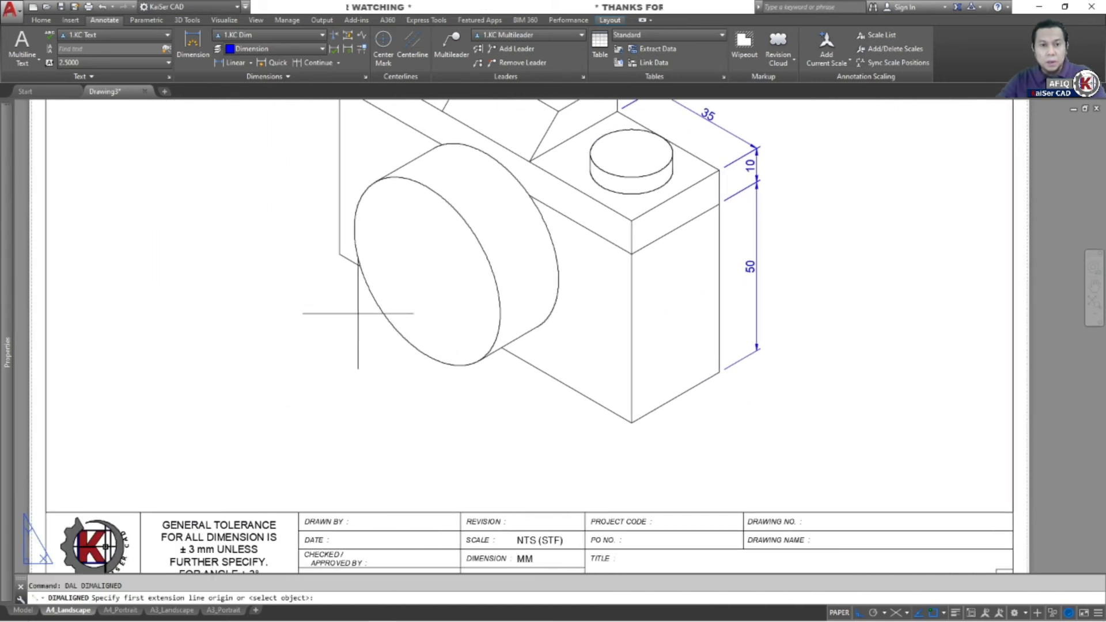
left_click(340, 254)
left_click(632, 423)
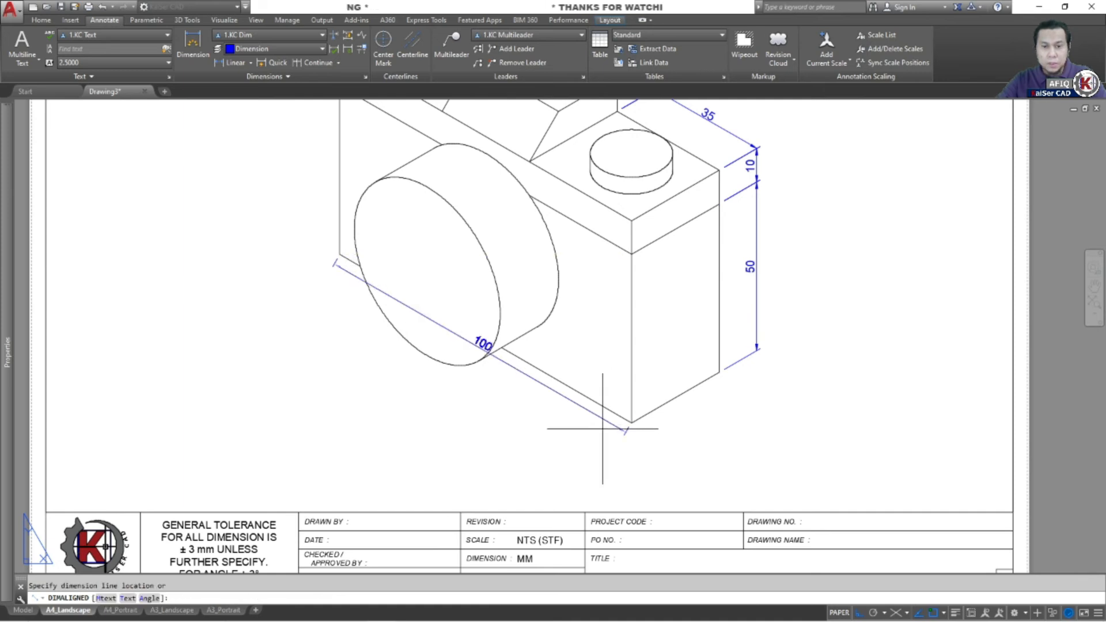
left_click(498, 437)
key("Escape")
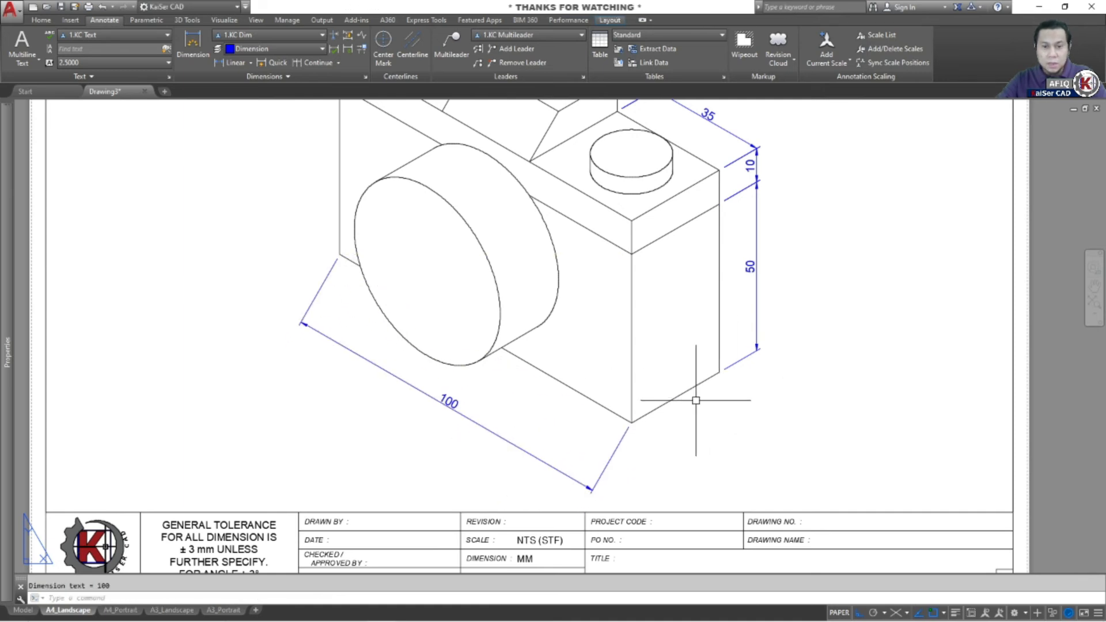
Oblique the bottom front edge dimension, taking the angle from the body's bottom side edge.
left_click(308, 79)
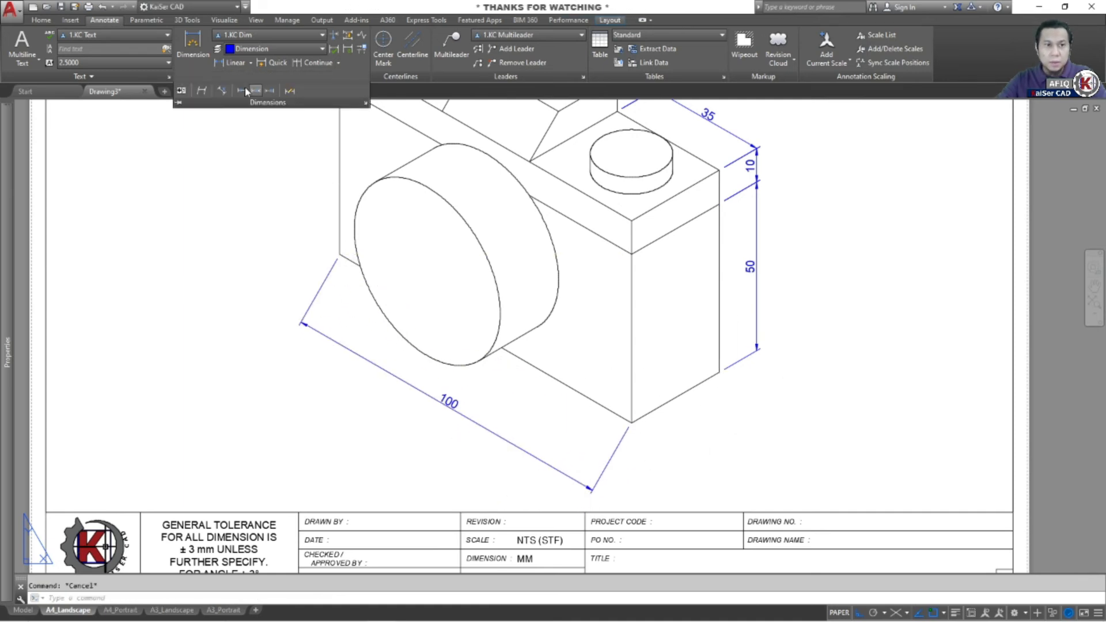
left_click(202, 91)
left_click(449, 400)
key("Return")
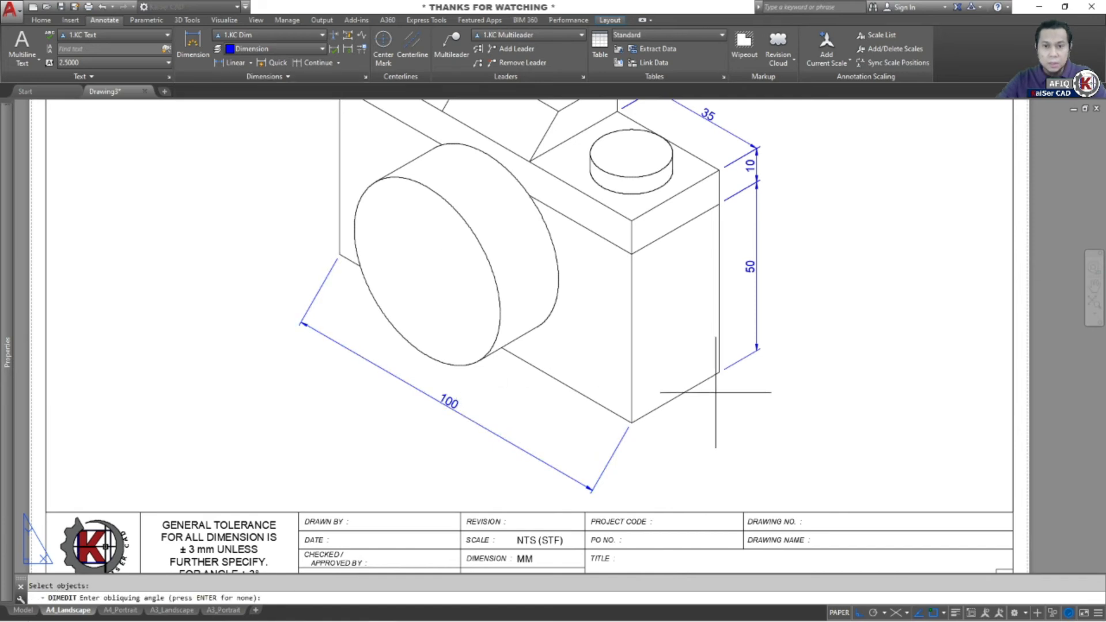
left_click(719, 373)
left_click(638, 441)
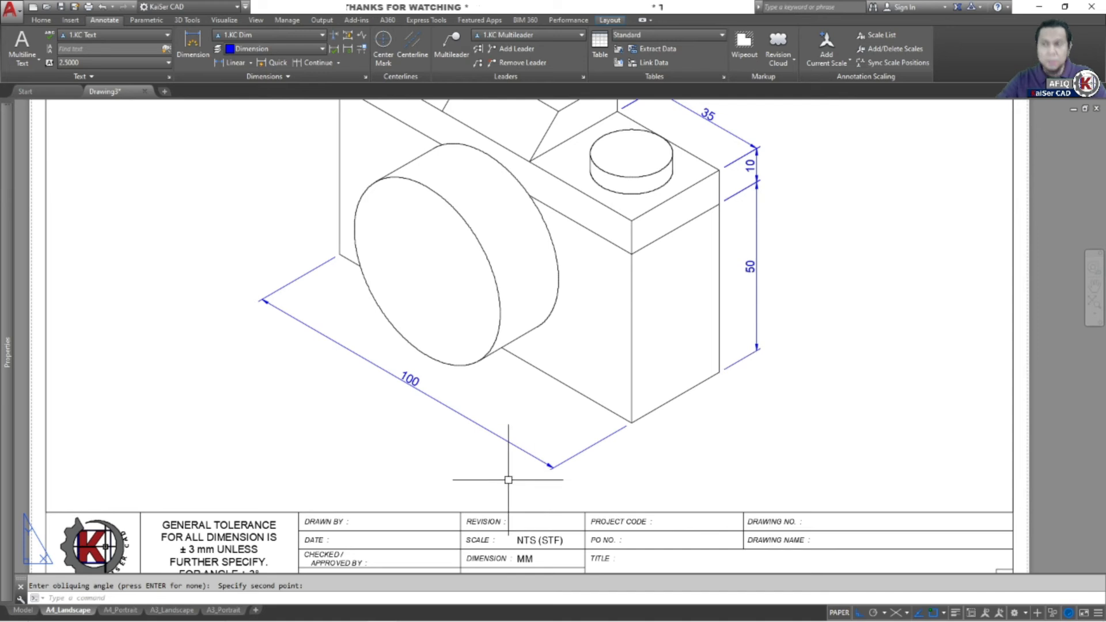
Add an aligned dimension for the lens depth between the ends of its lower tangent edge, placing the dimension line just below the lens.
middle_click_drag(469, 316, 451, 338)
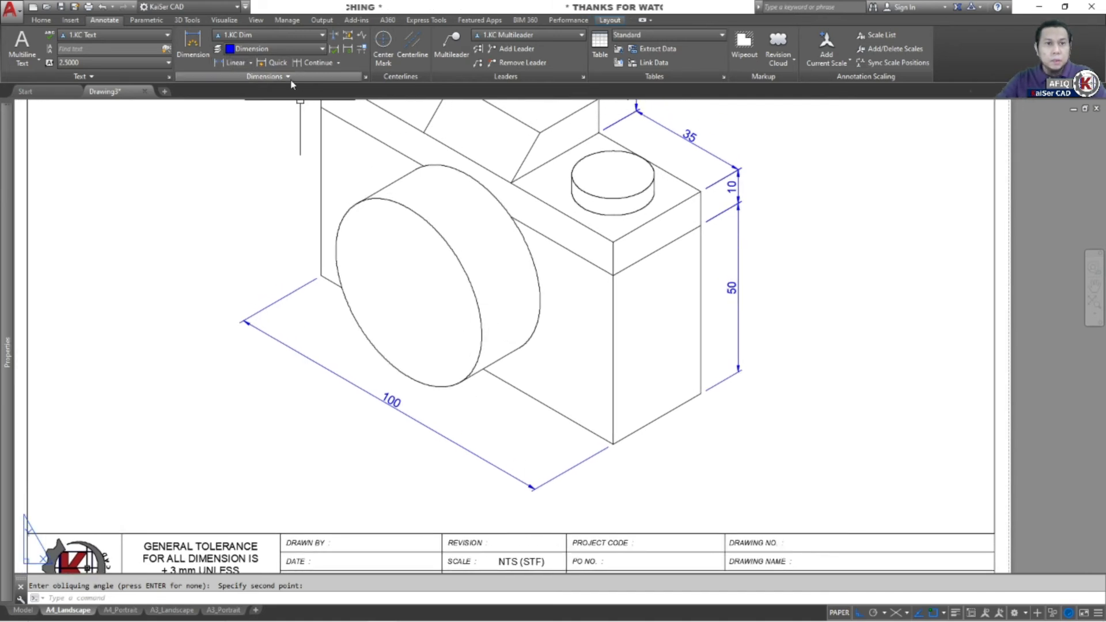
type("DAL")
key("Return")
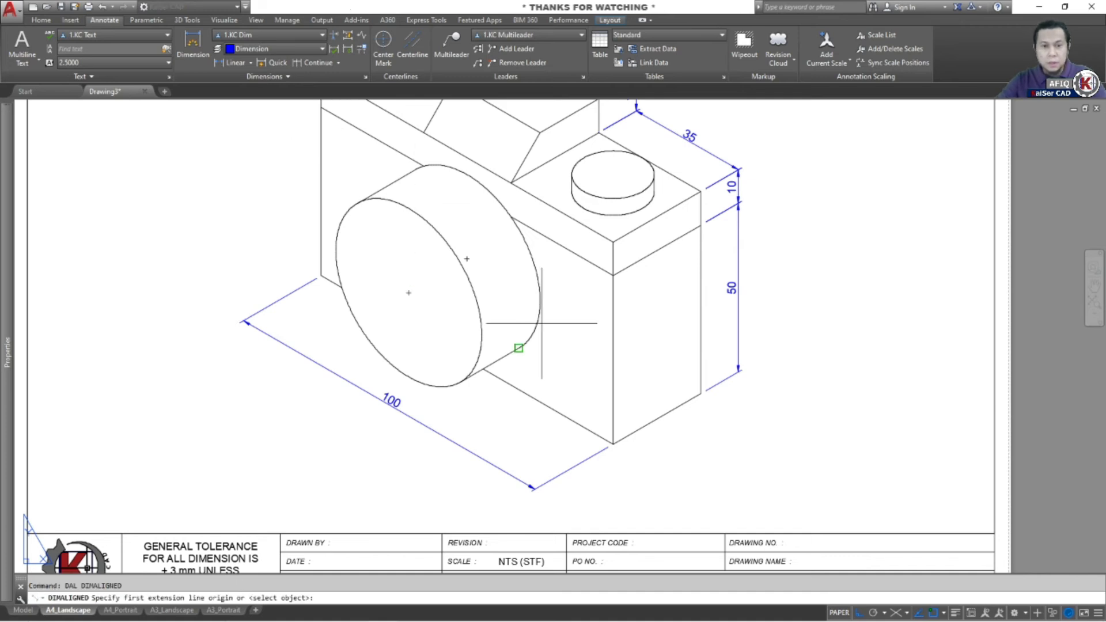
left_click(519, 348)
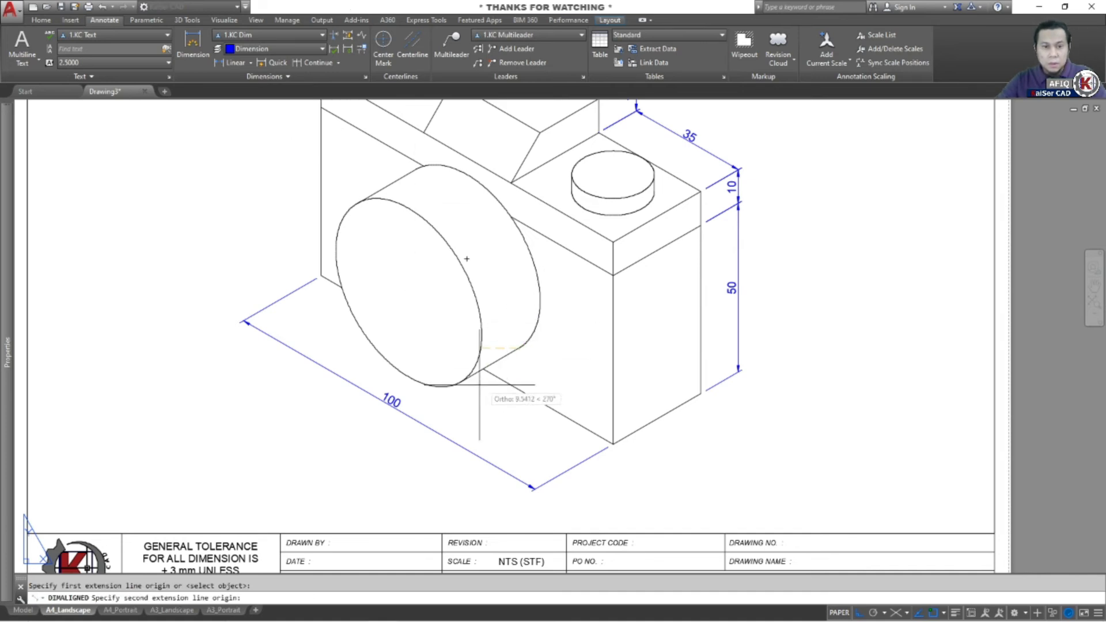
left_click(460, 382)
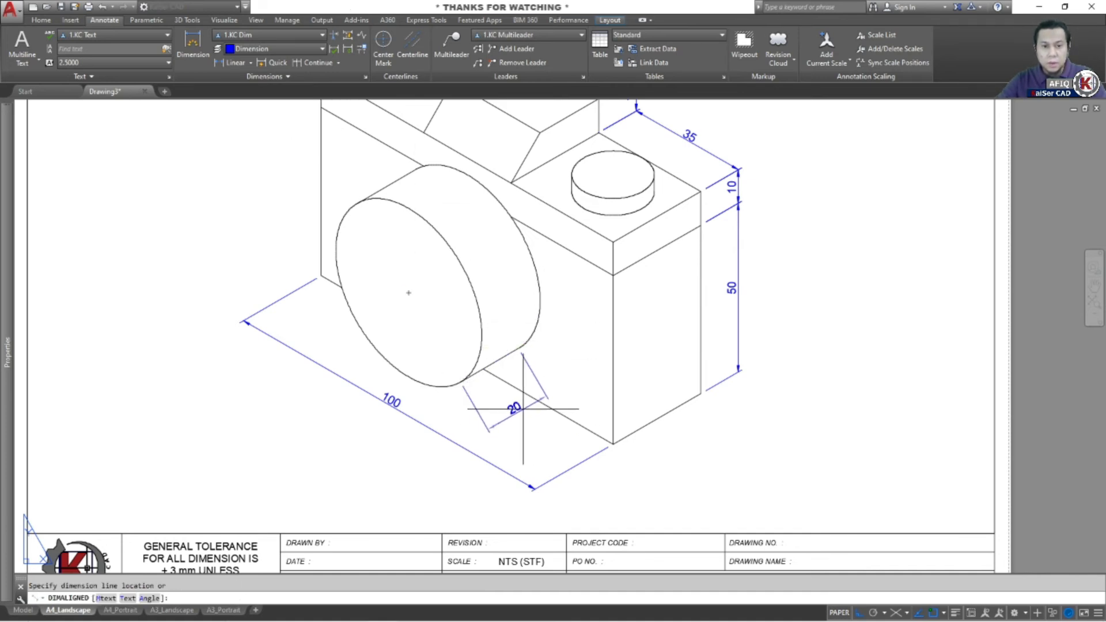
left_click(522, 409)
key("Escape")
Try to oblique the lens depth dimension with an obliquing angle of 30.
middle_click_drag(534, 420, 519, 412)
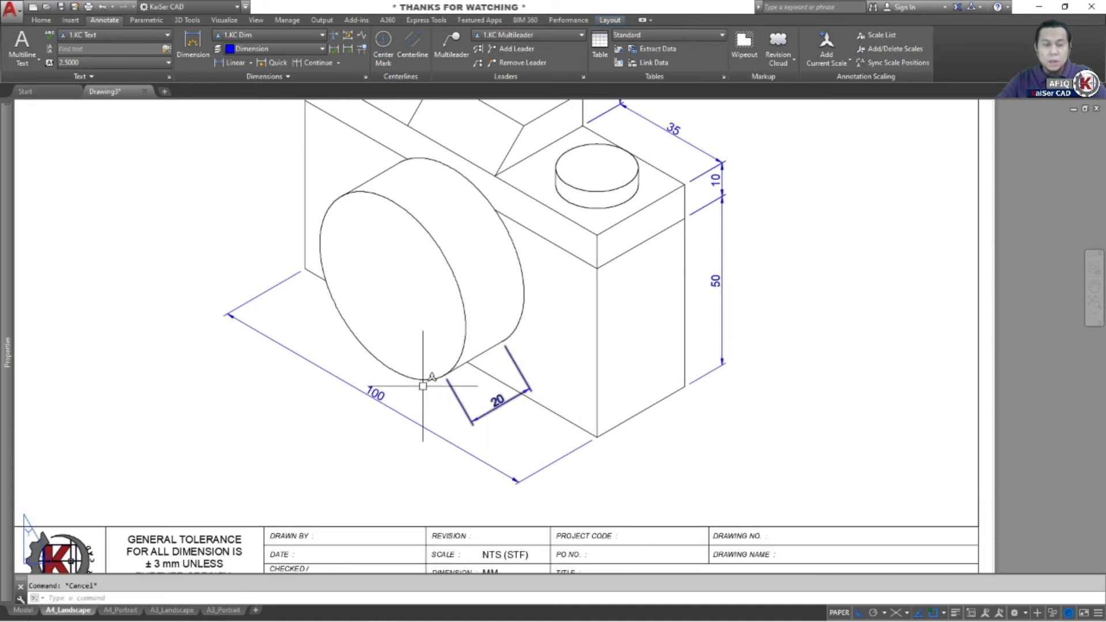
left_click(277, 76)
left_click(203, 91)
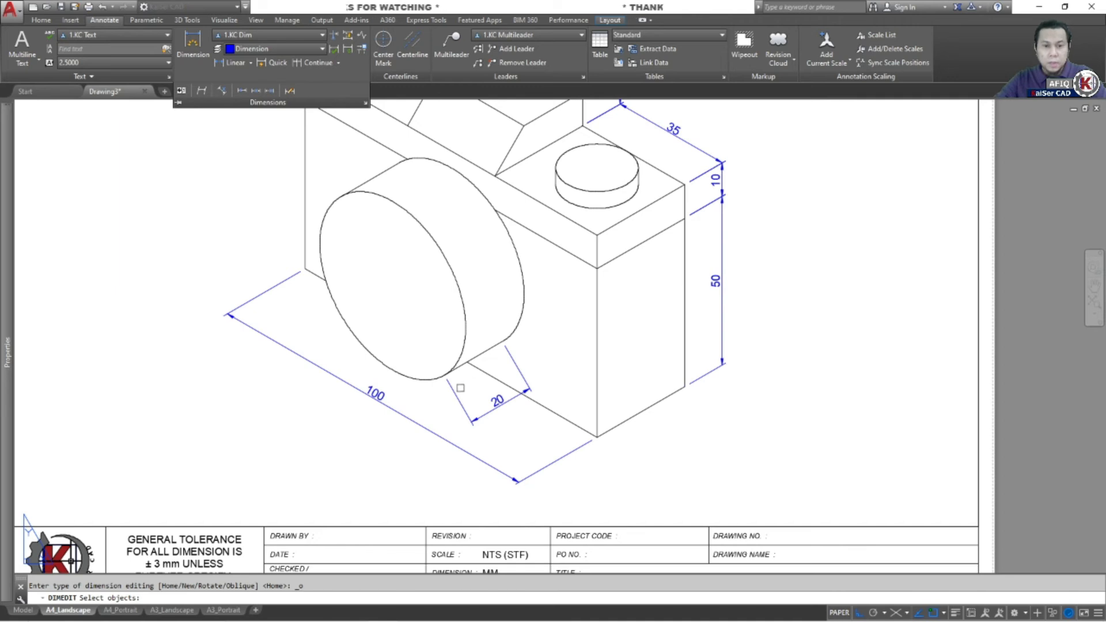
left_click(456, 395)
key("Return")
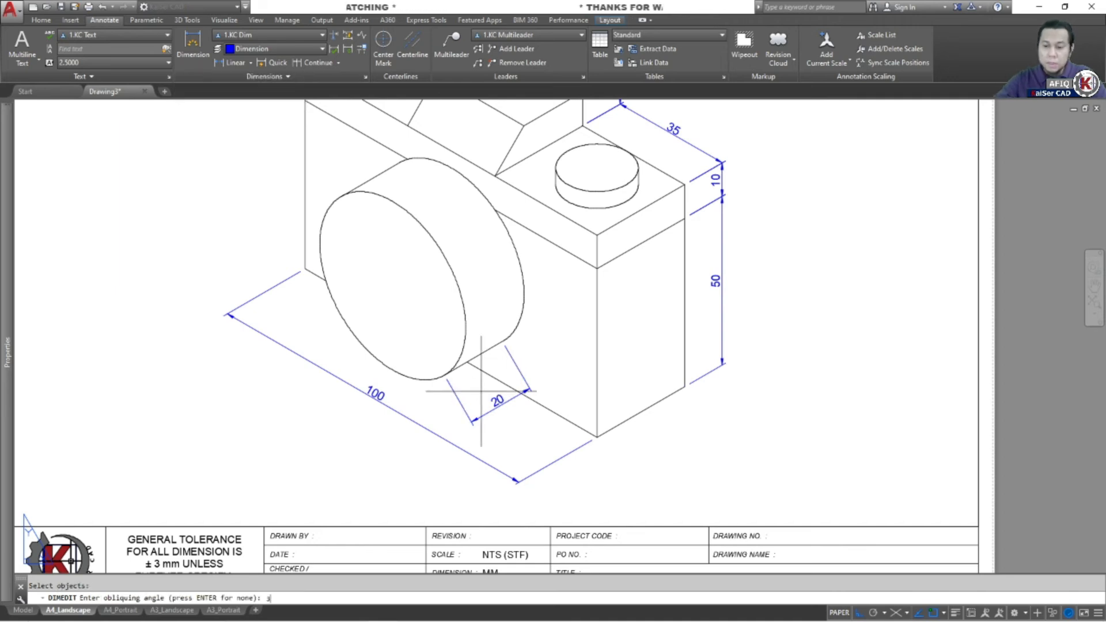
key("Return")
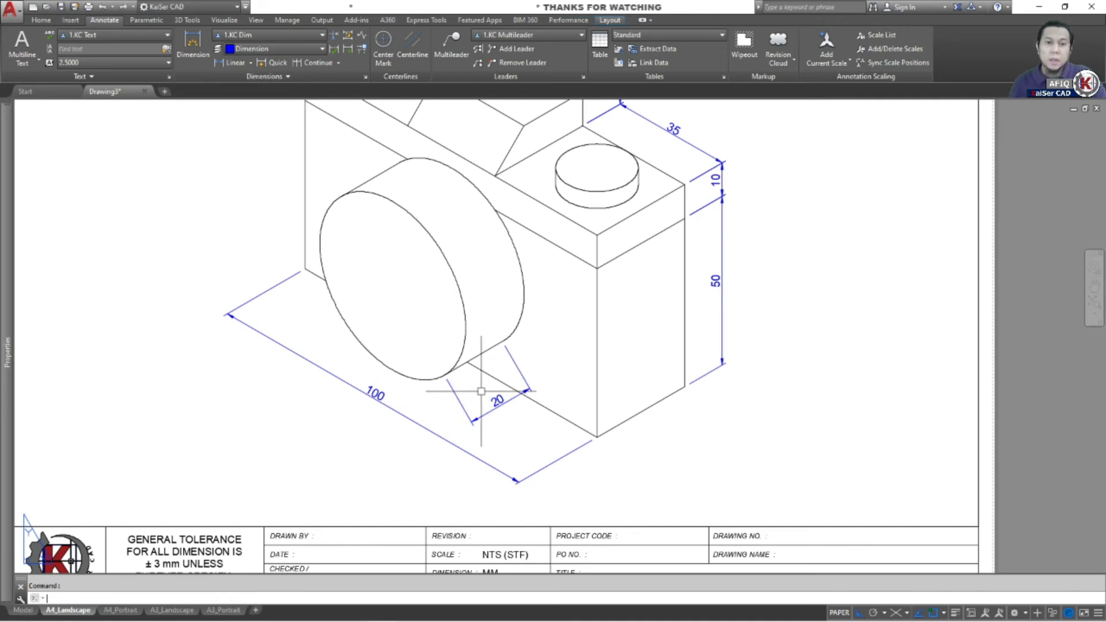
key("Return")
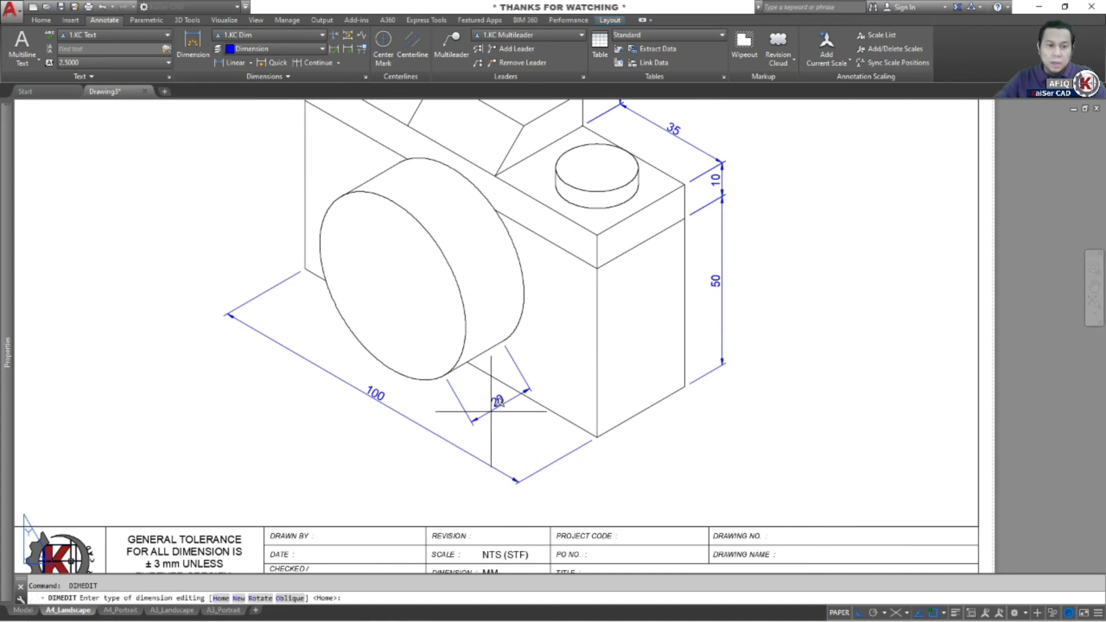
left_click(290, 598)
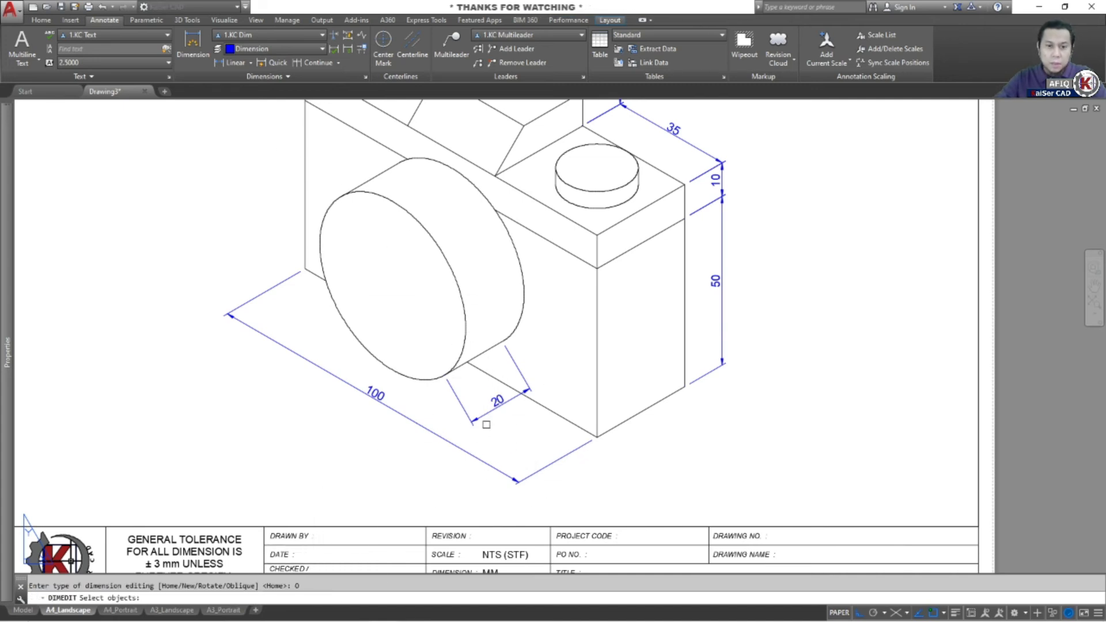
left_click(489, 417)
key("Return")
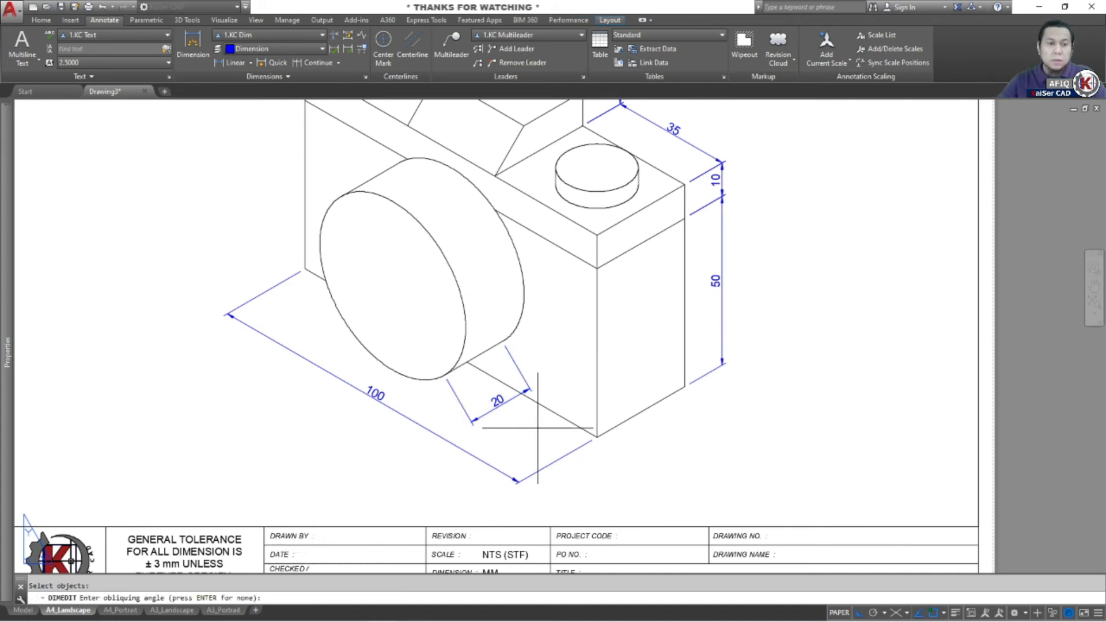
key("Return")
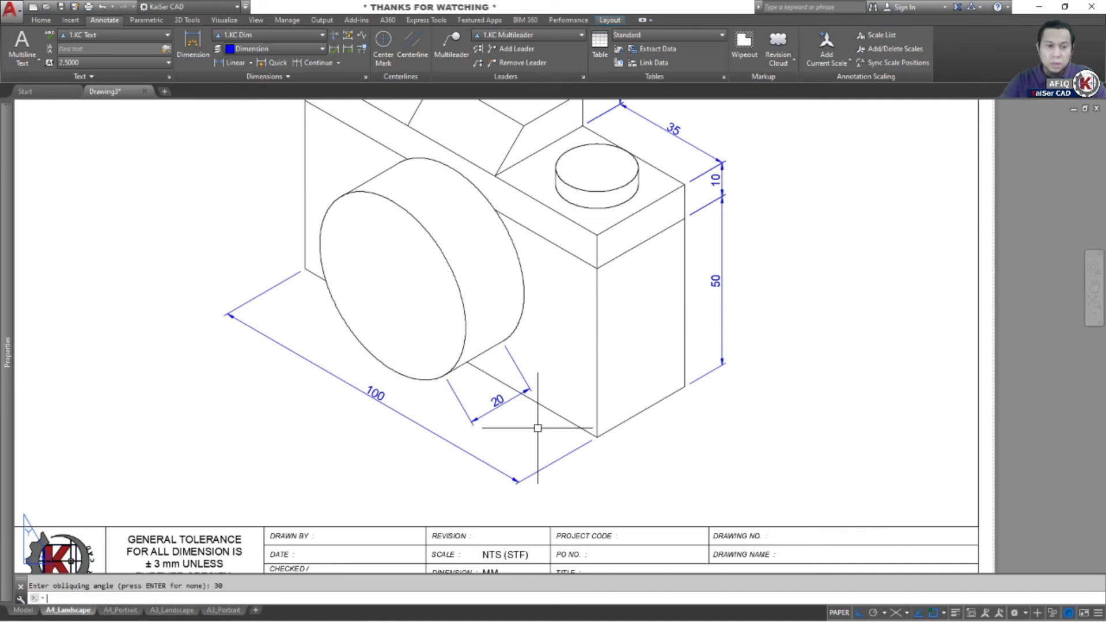
key("Escape")
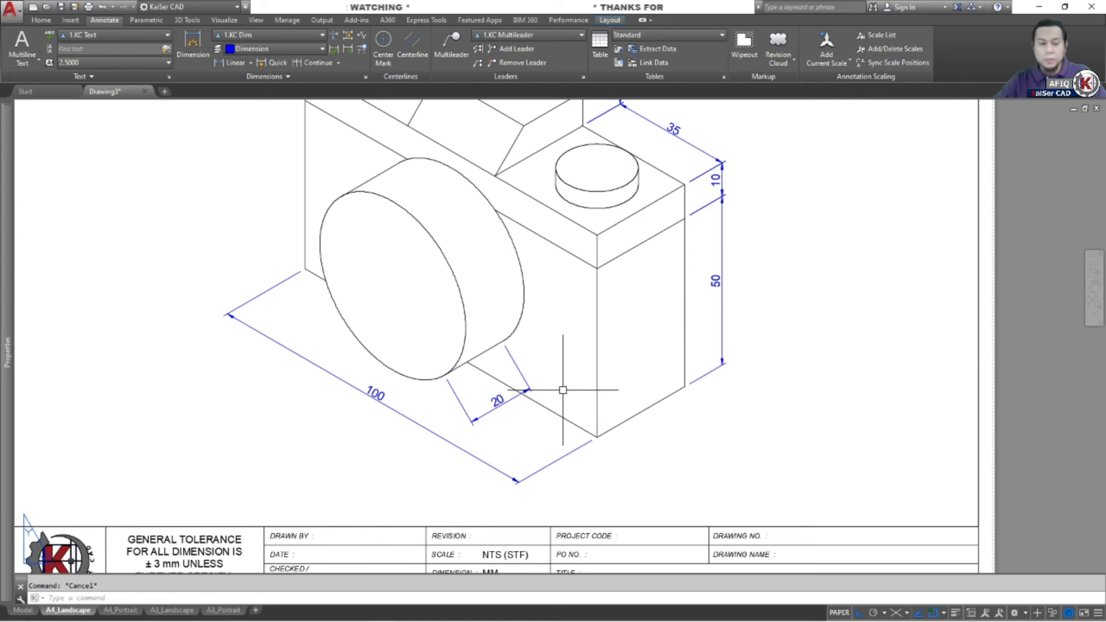
Oblique the lens depth dimension, taking the angle from two points along the body's bottom front edge.
left_click(278, 78)
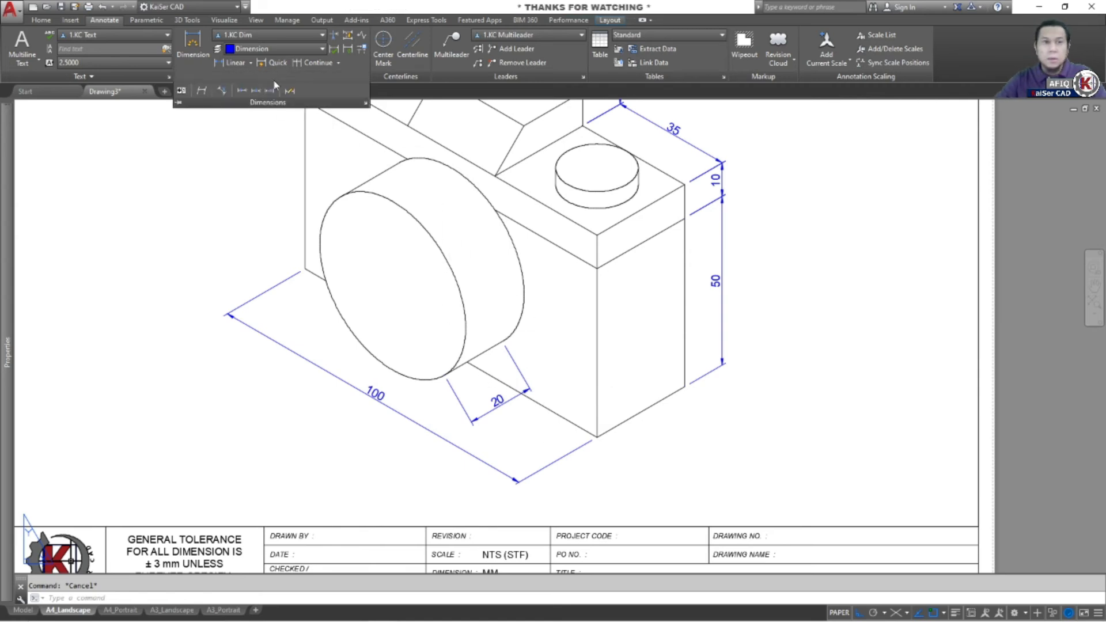
left_click(202, 90)
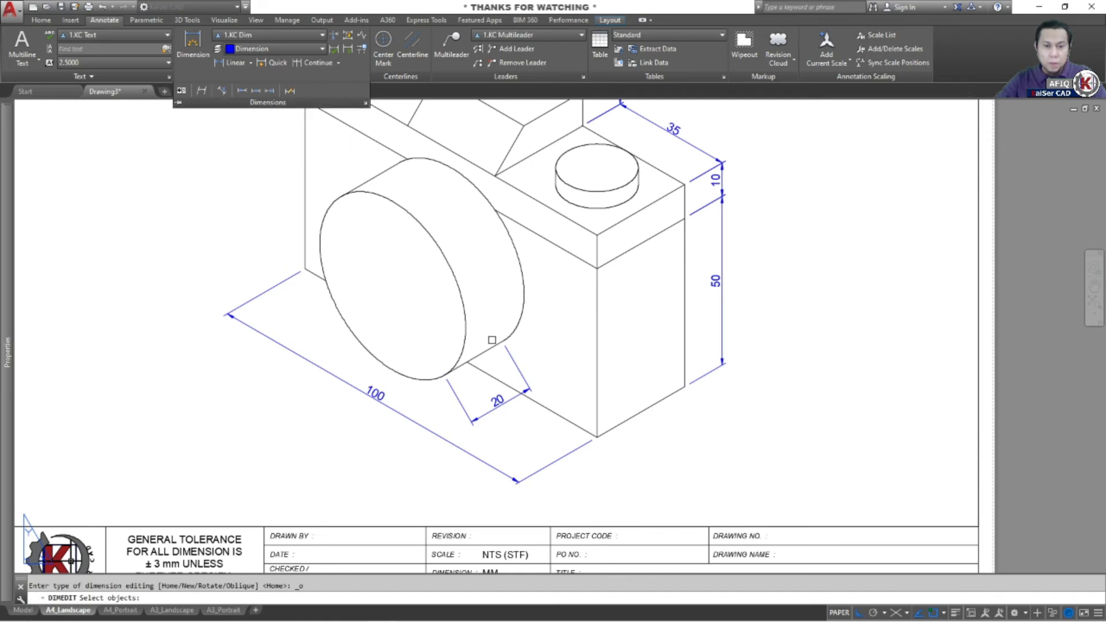
left_click(461, 403)
key("Return")
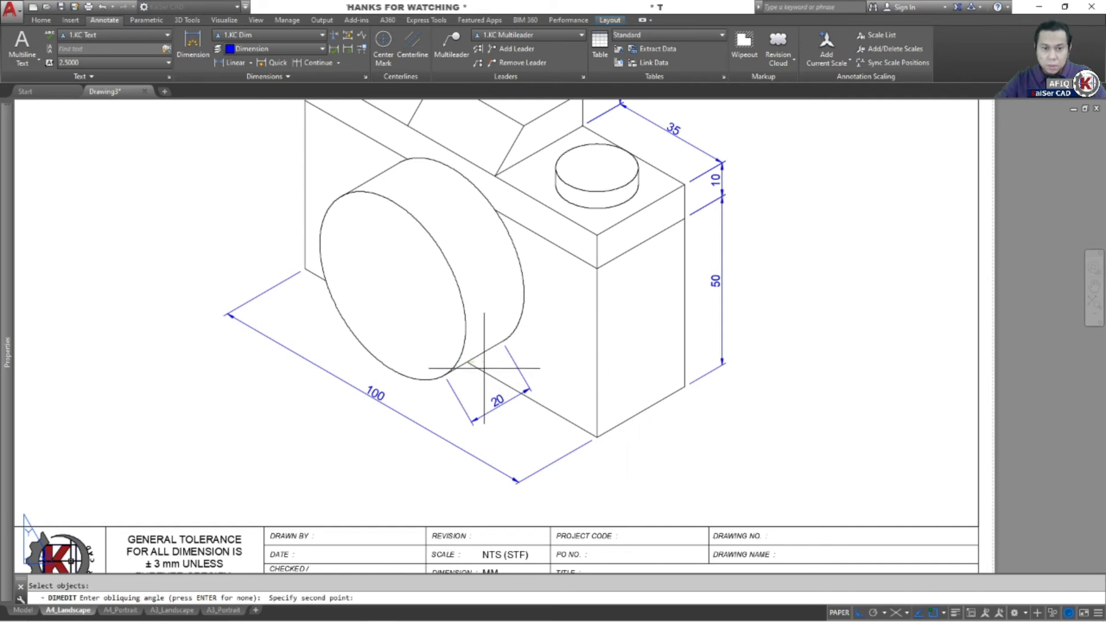
left_click(597, 436)
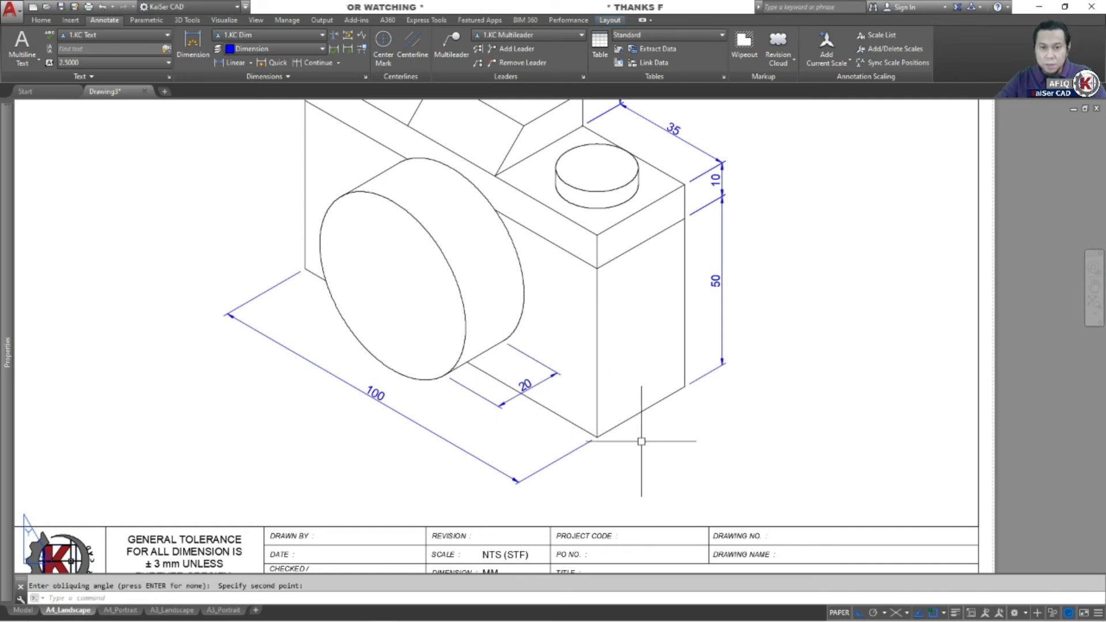
scroll(644, 441, "down", 3)
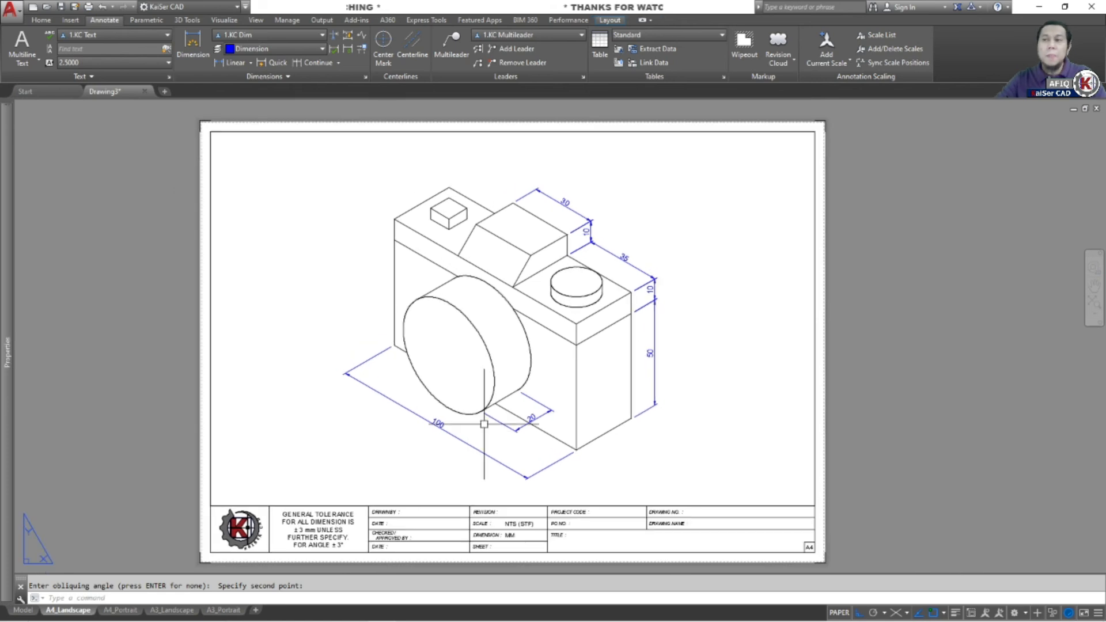
scroll(472, 234, "up", 4)
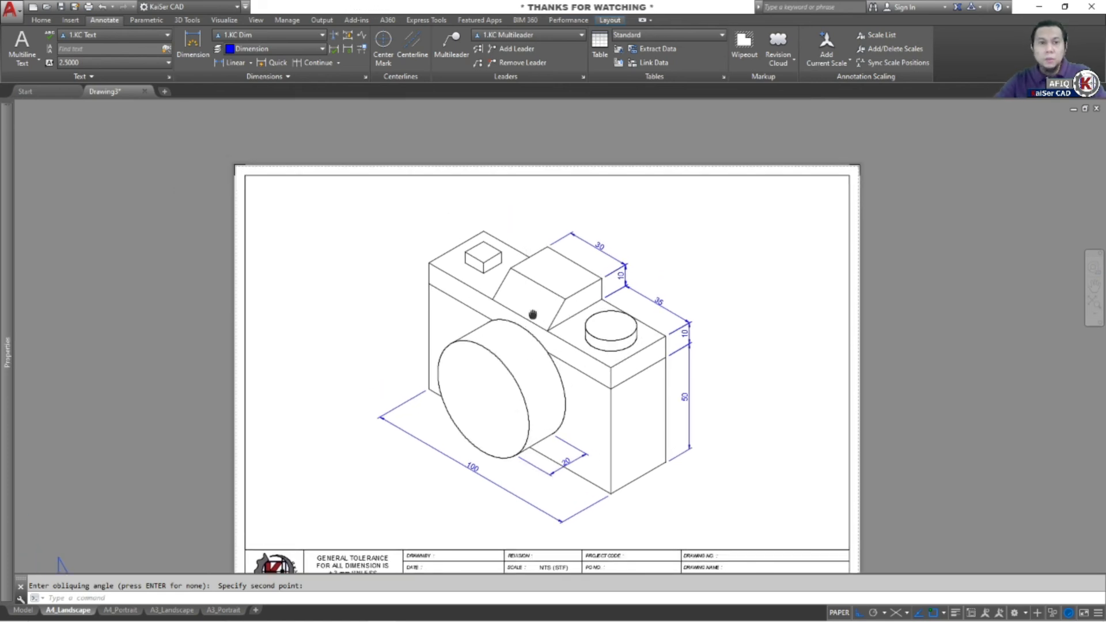
key("Escape")
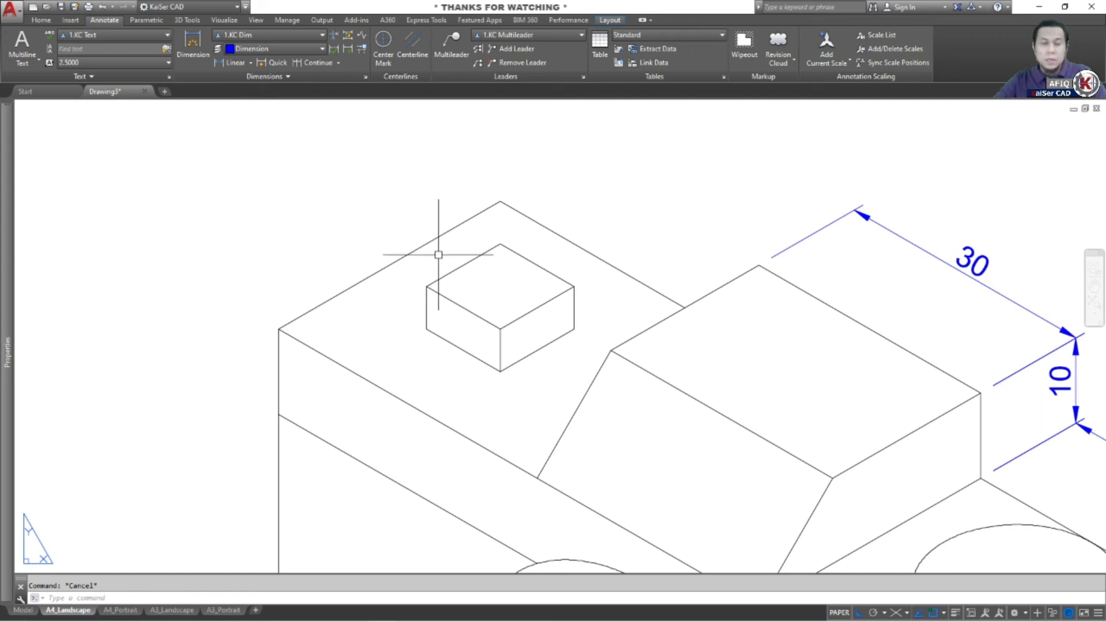
scroll(447, 276, "down", 1)
scroll(443, 291, "up", 1)
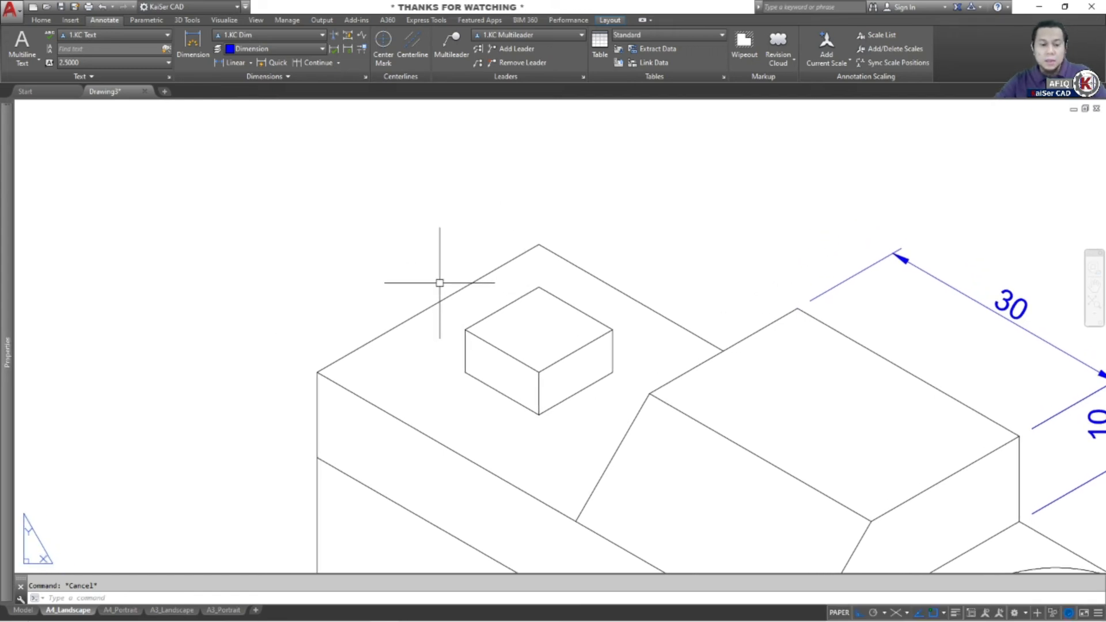
type("DAL")
key("Return")
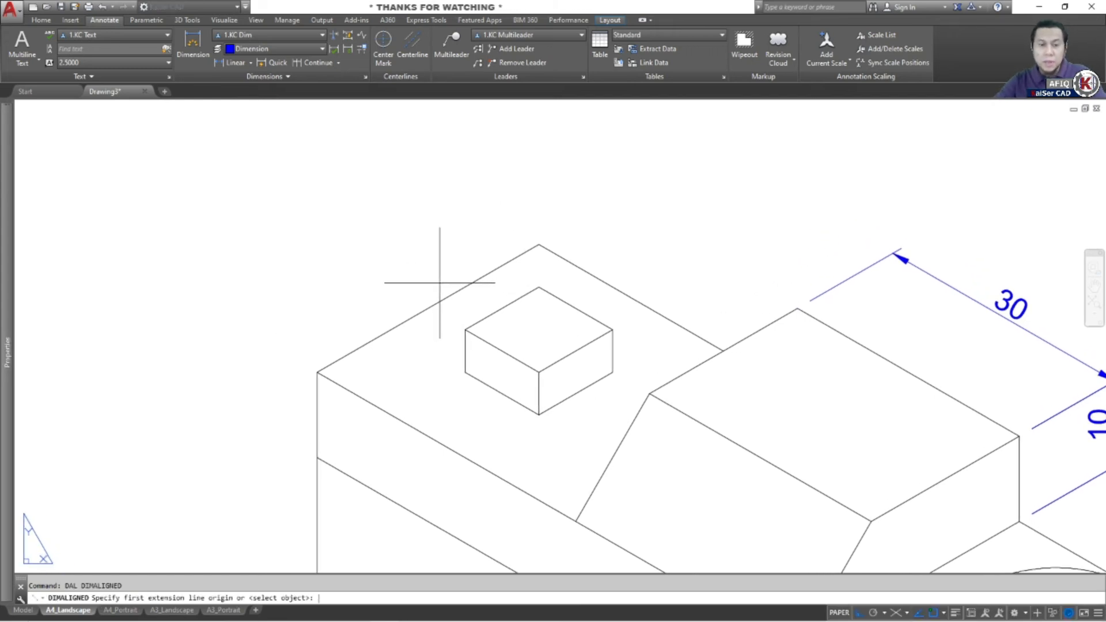
left_click(340, 383)
left_click(465, 330)
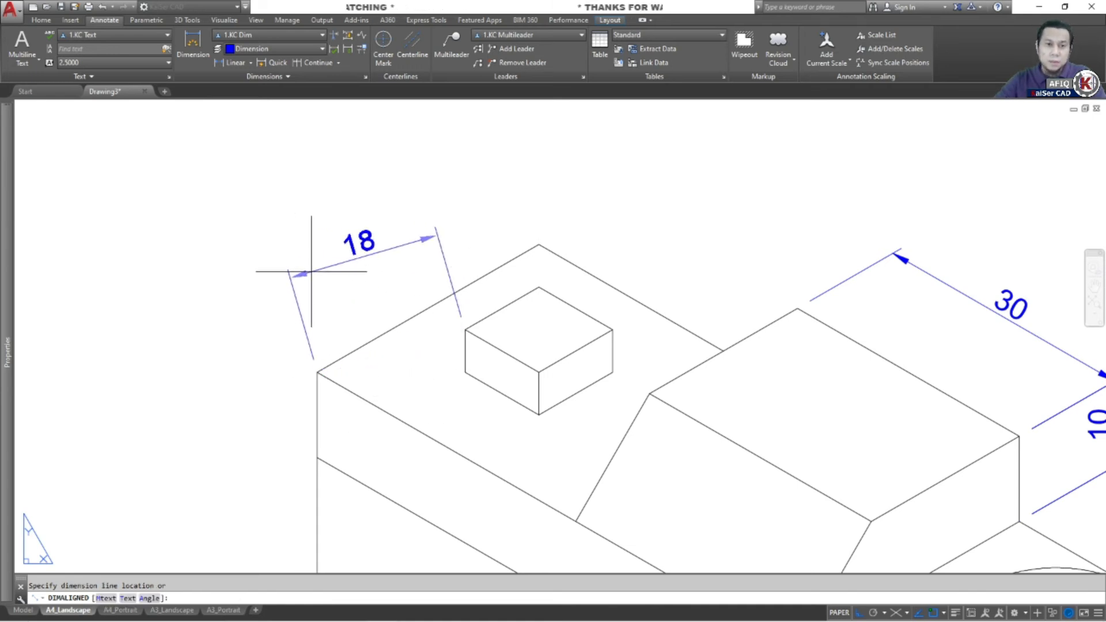
key("Escape")
key("Return")
left_click(316, 373)
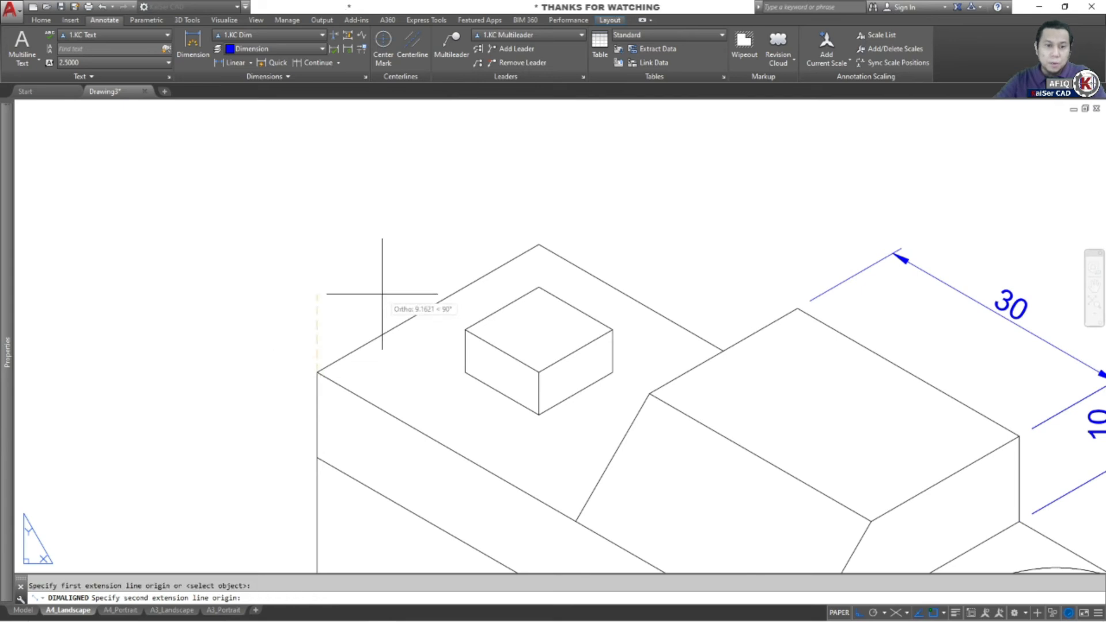
right_click(296, 292, "shift")
left_click(345, 511)
left_click(371, 276)
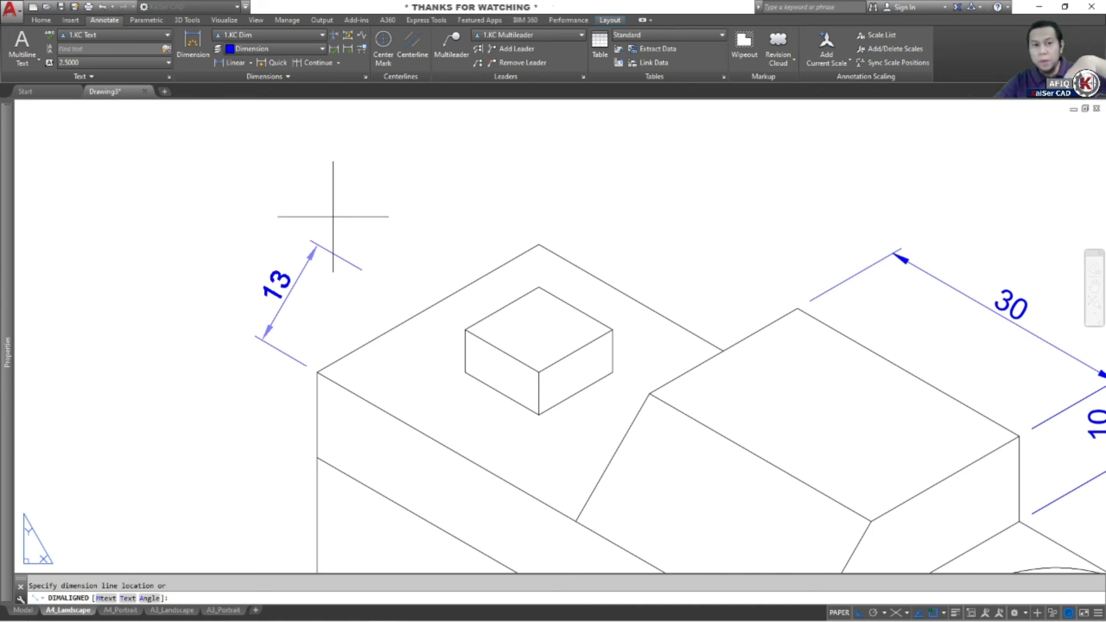
key("Escape")
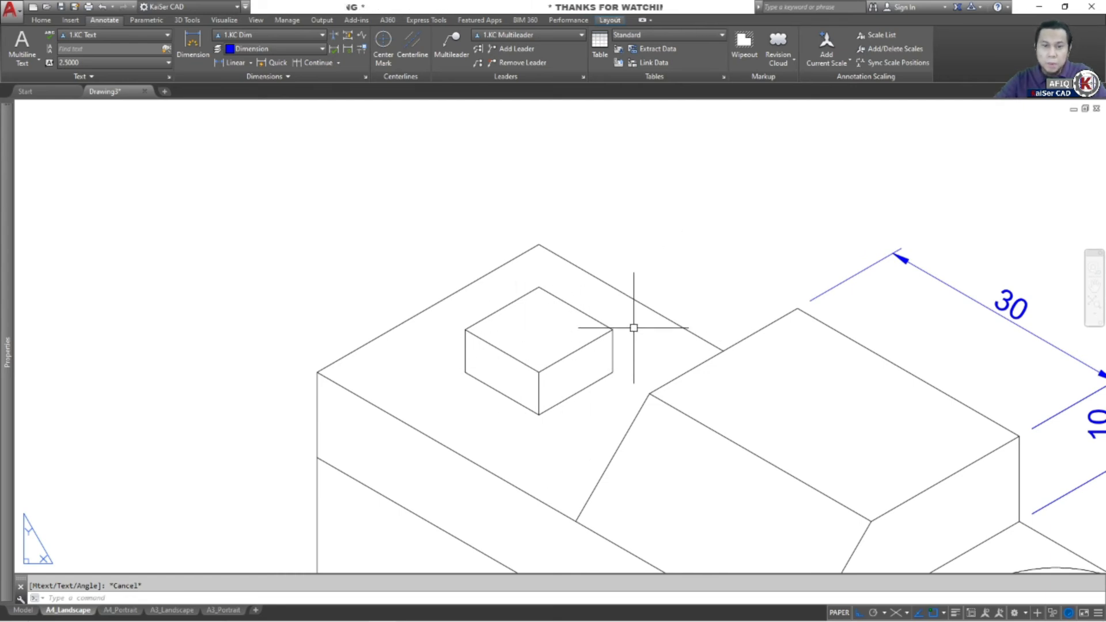
key("Escape")
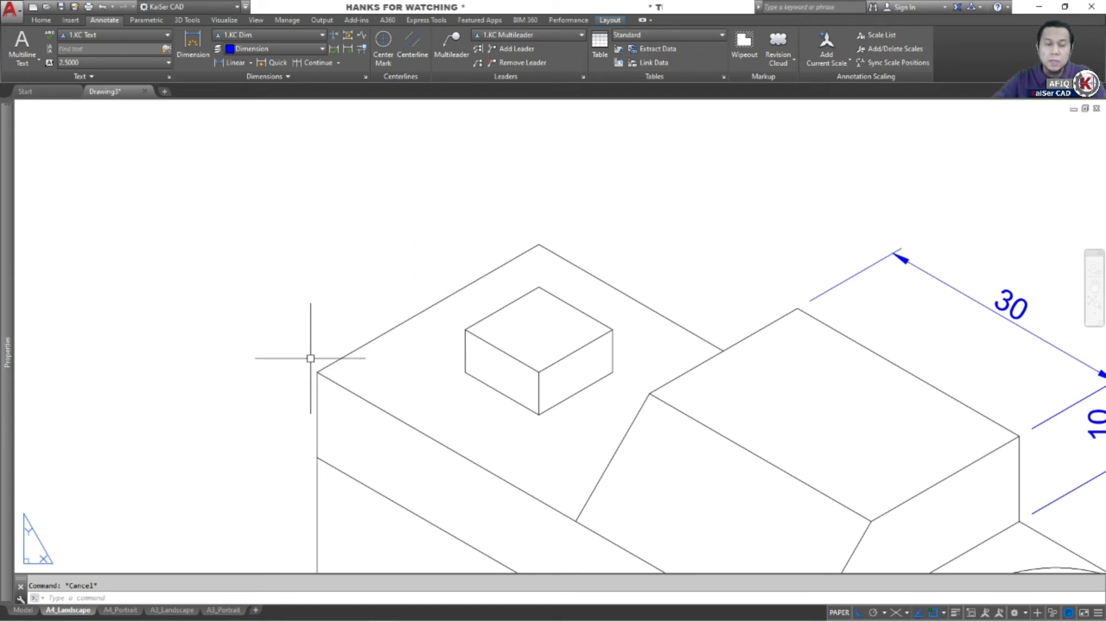
Activate the viewport's model space and turn on isometric drafting with the top isoplane.
scroll(417, 351, "down", 5)
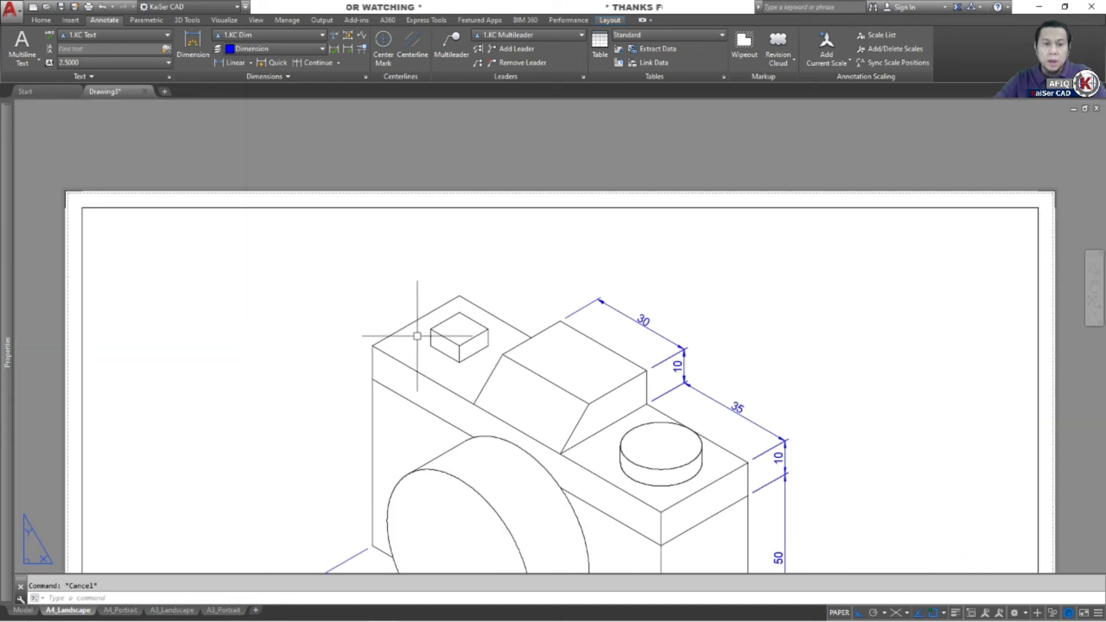
scroll(417, 336, "up", 5)
double_click(404, 332)
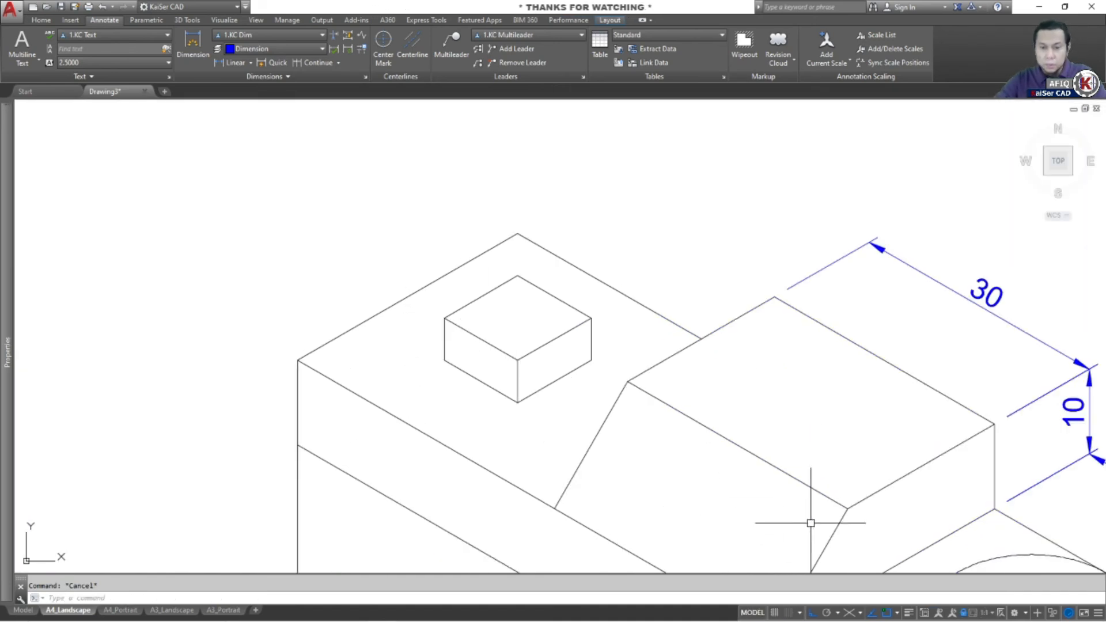
key("Escape")
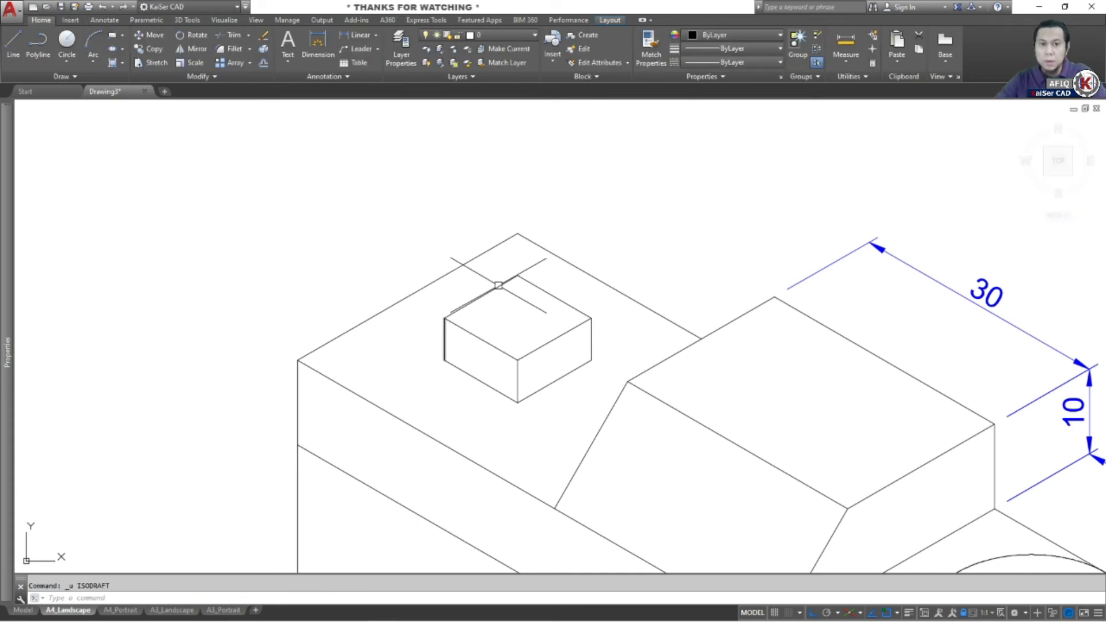
key("Escape")
Draw two isometric lines from the small block's left and right upper corners outward past the body's rear top edges.
type("l*")
key("Return")
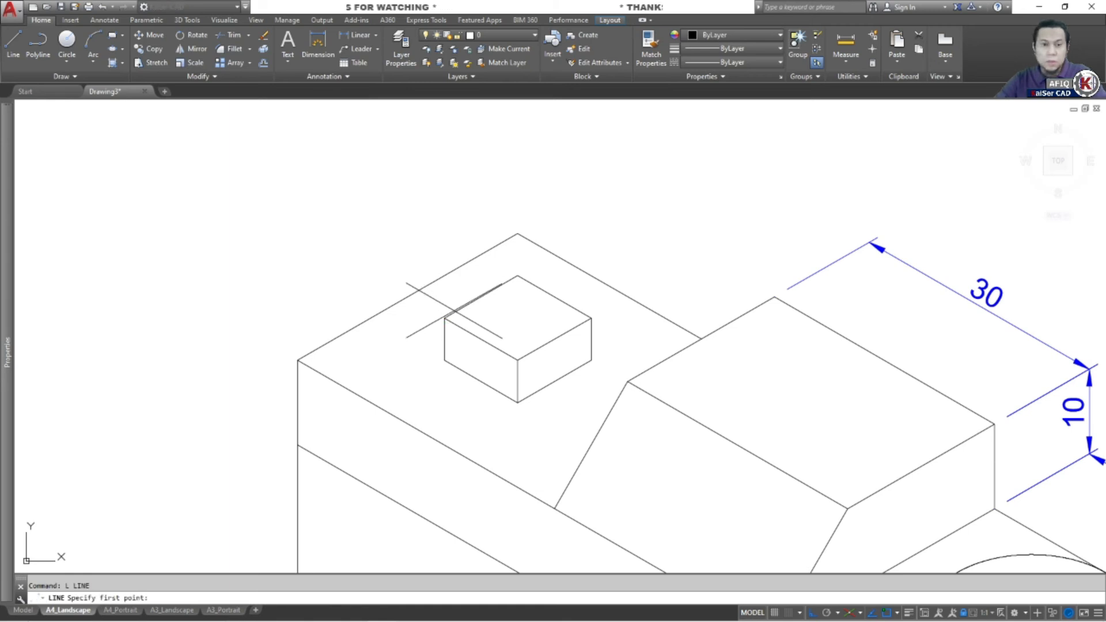
left_click(445, 317)
key("Return")
key("Return")
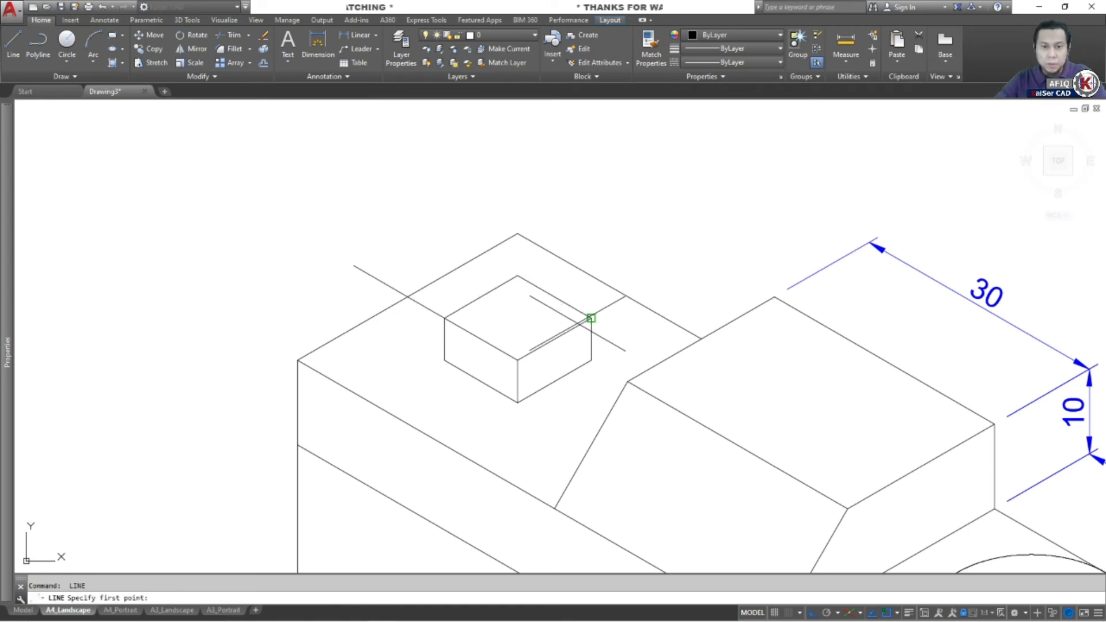
left_click(591, 318)
left_click(667, 264)
key("Escape")
Trim both lines where they extend beyond the body's rear top edges.
type("Tr")
key("Return")
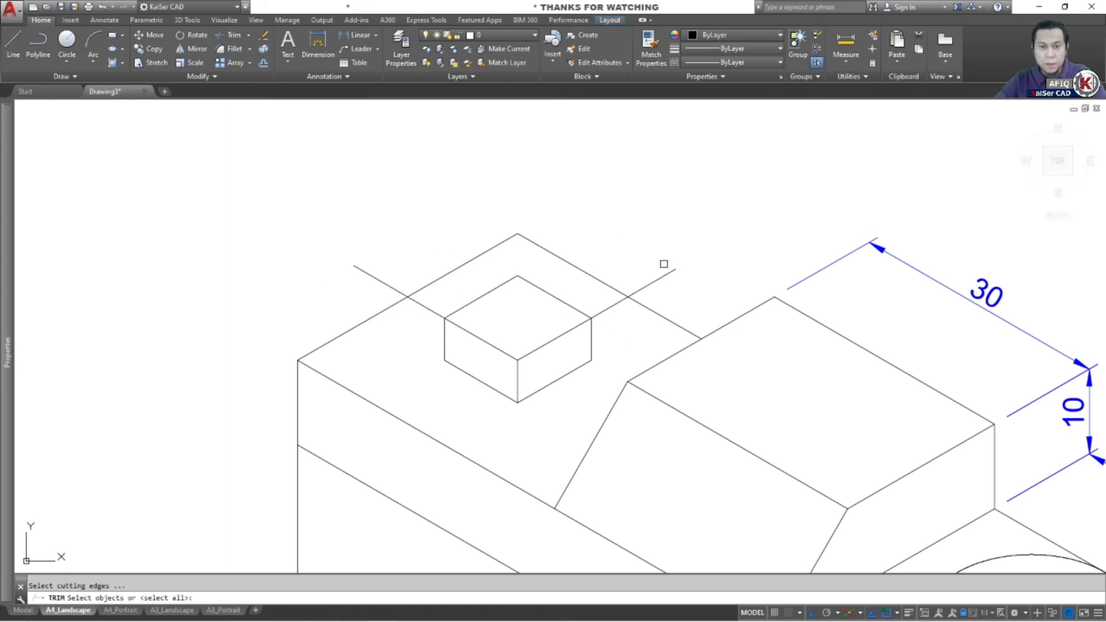
key("Return")
left_click(385, 281)
key("Escape")
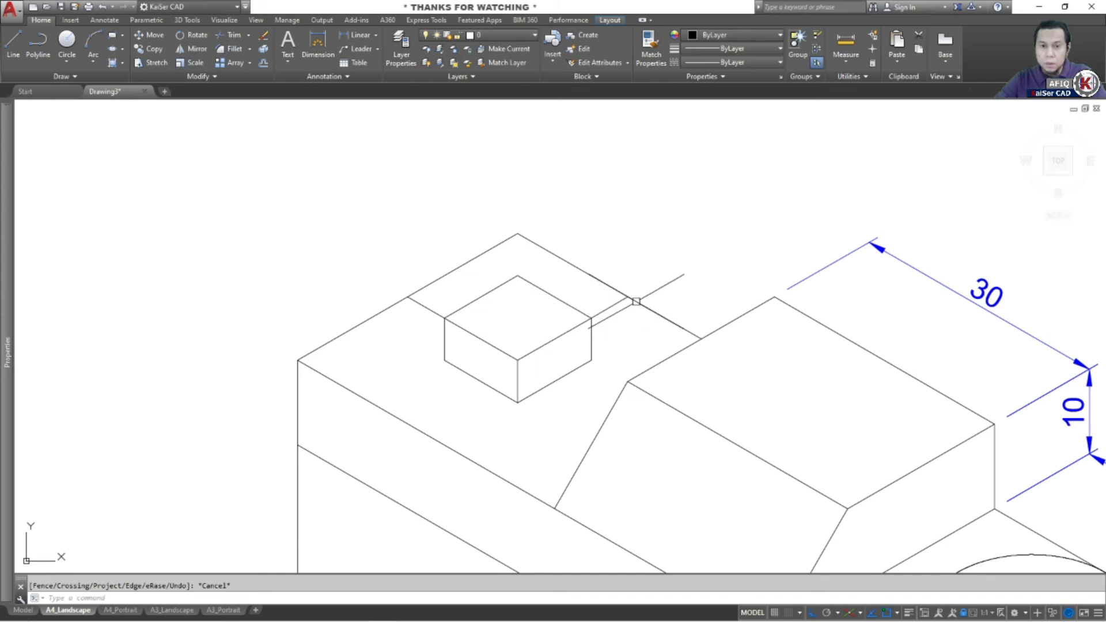
Move the two trimmed lines beside the small block to the Center Line layer.
left_click(616, 307)
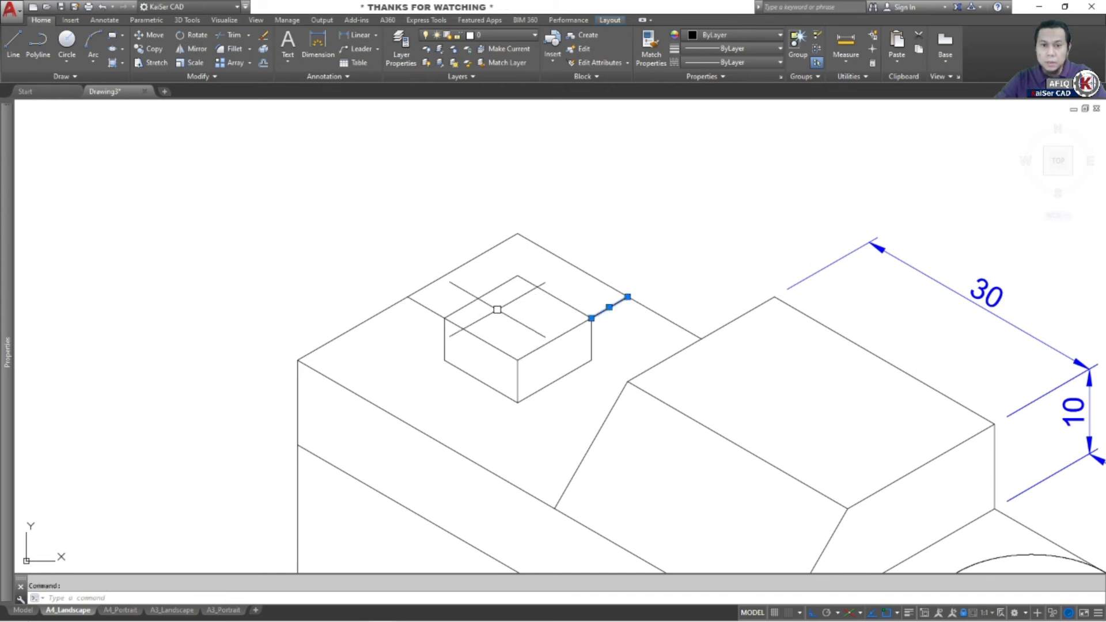
left_click(431, 310)
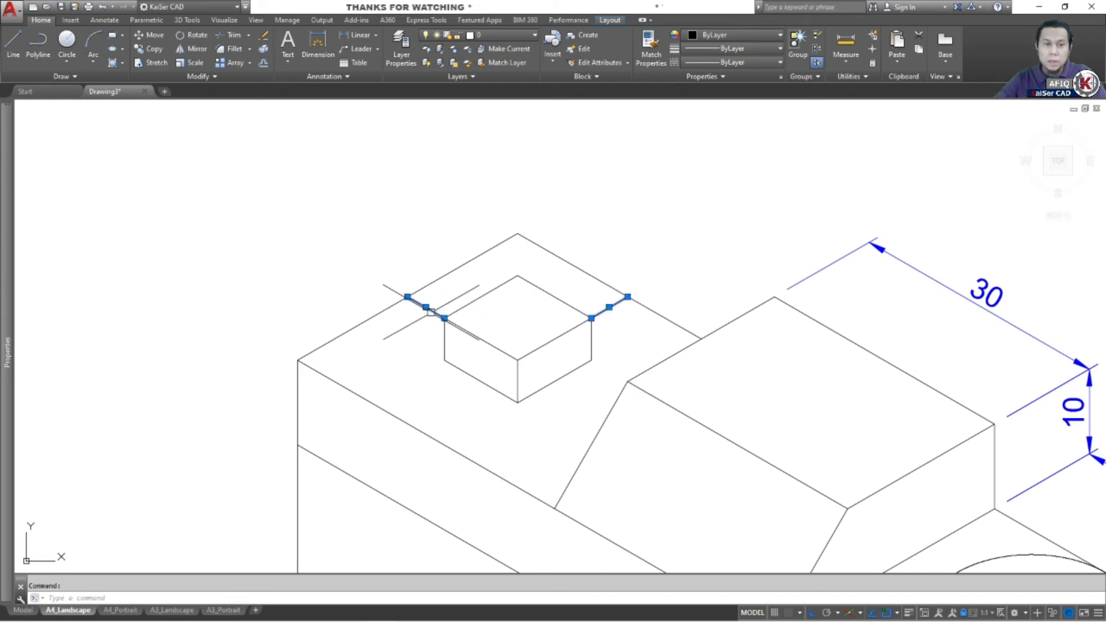
left_click(500, 35)
left_click(497, 78)
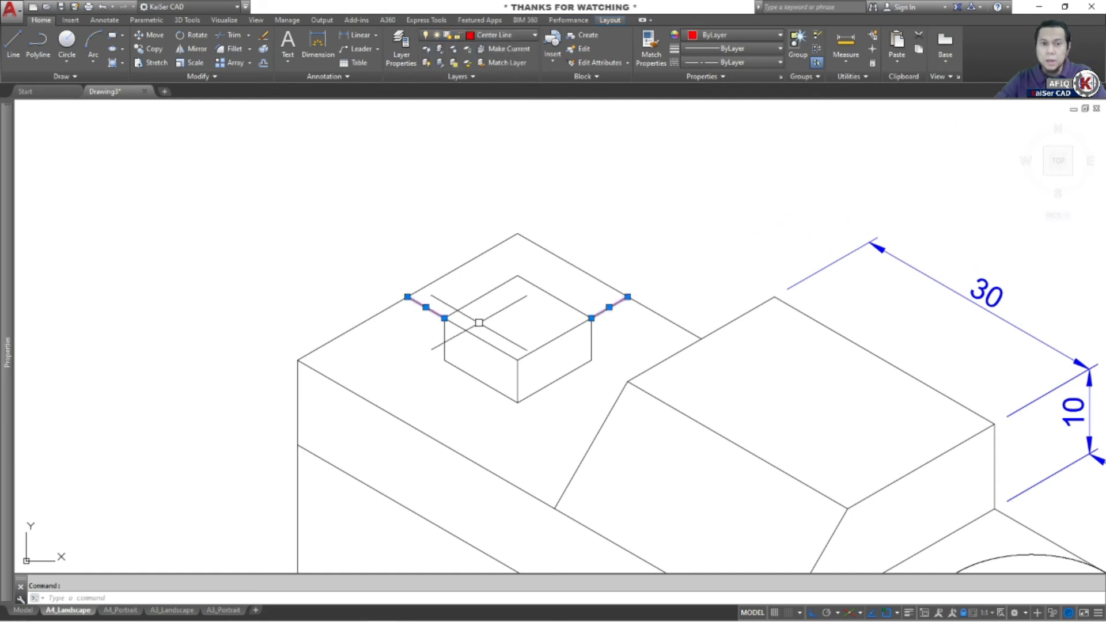
key("Escape")
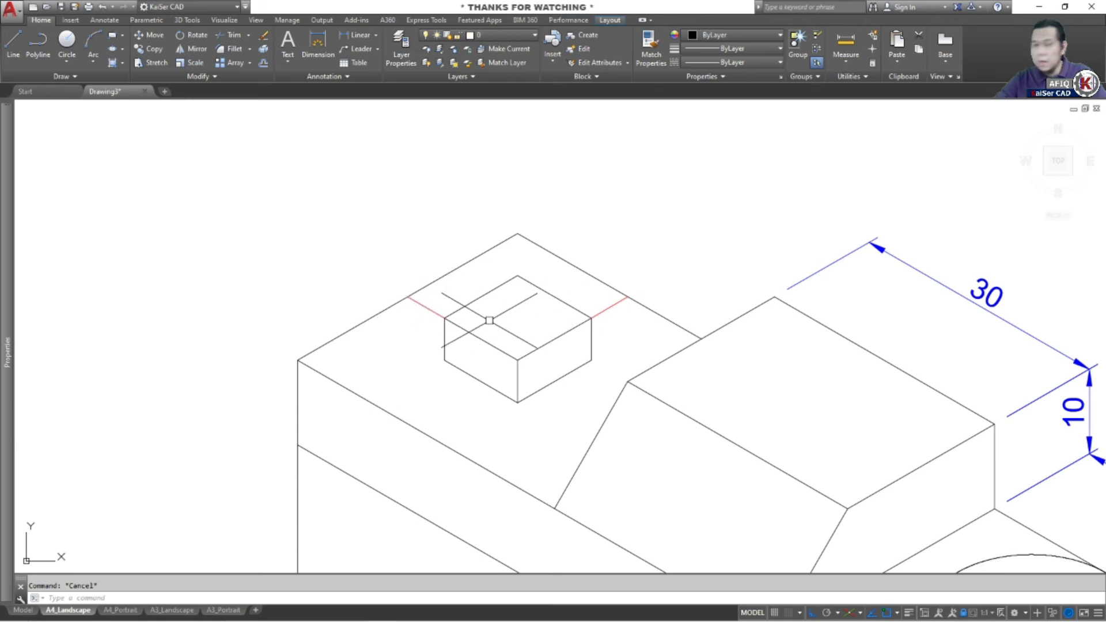
Set drafting back to orthographic and return from the viewport to paper space.
scroll(553, 299, "down", 2)
scroll(568, 314, "down", 2)
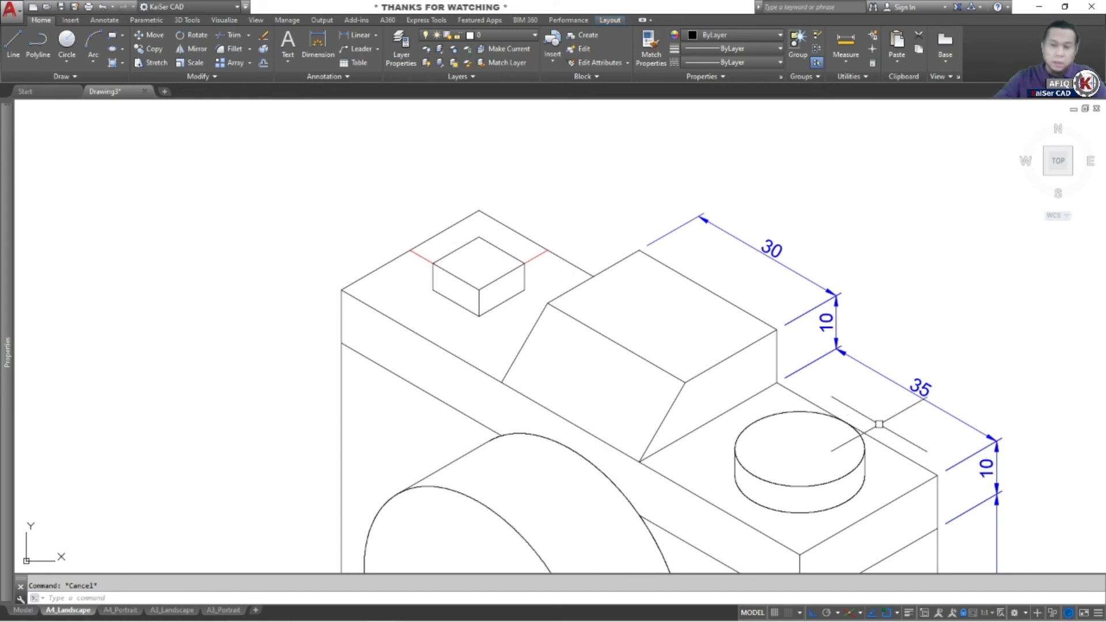
left_click(850, 615)
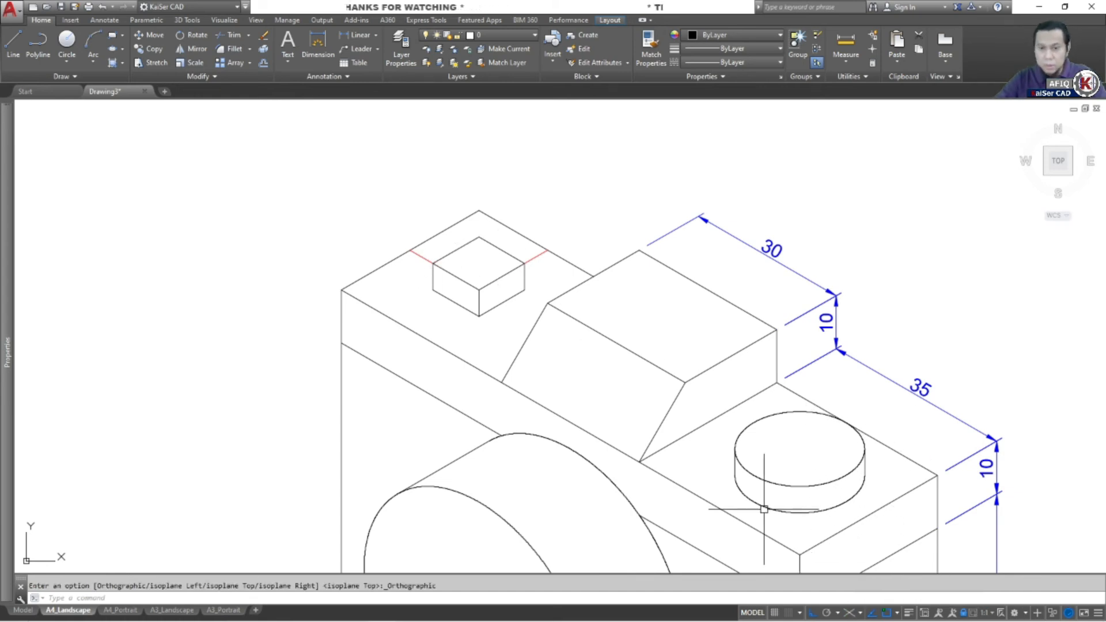
scroll(672, 405, "down", 6)
middle_click_drag(569, 365, 512, 296)
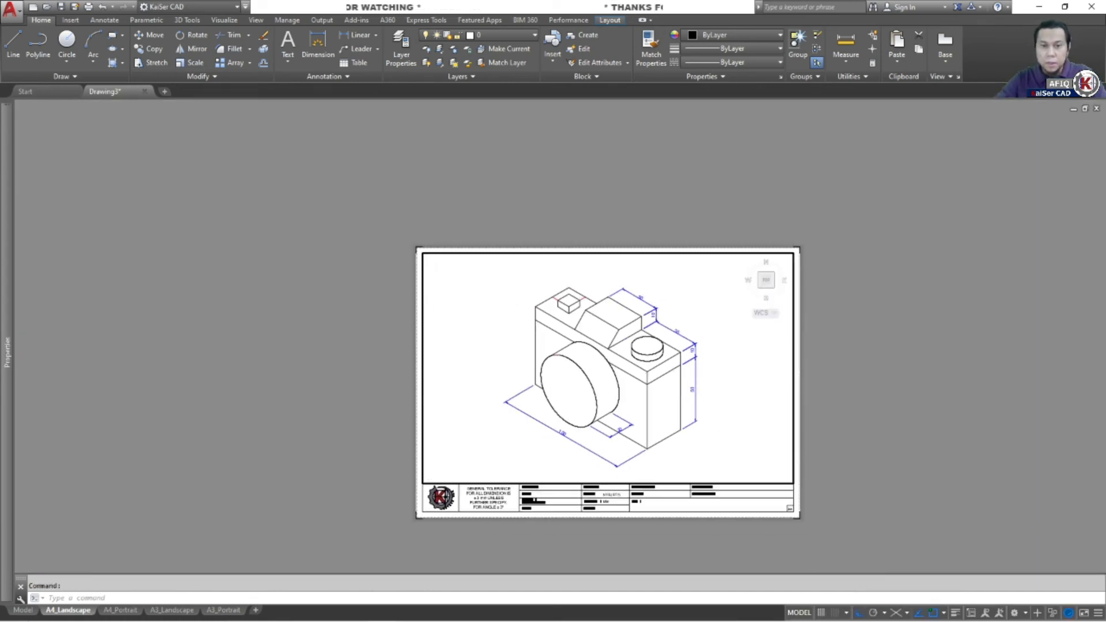
scroll(580, 289, "up", 4)
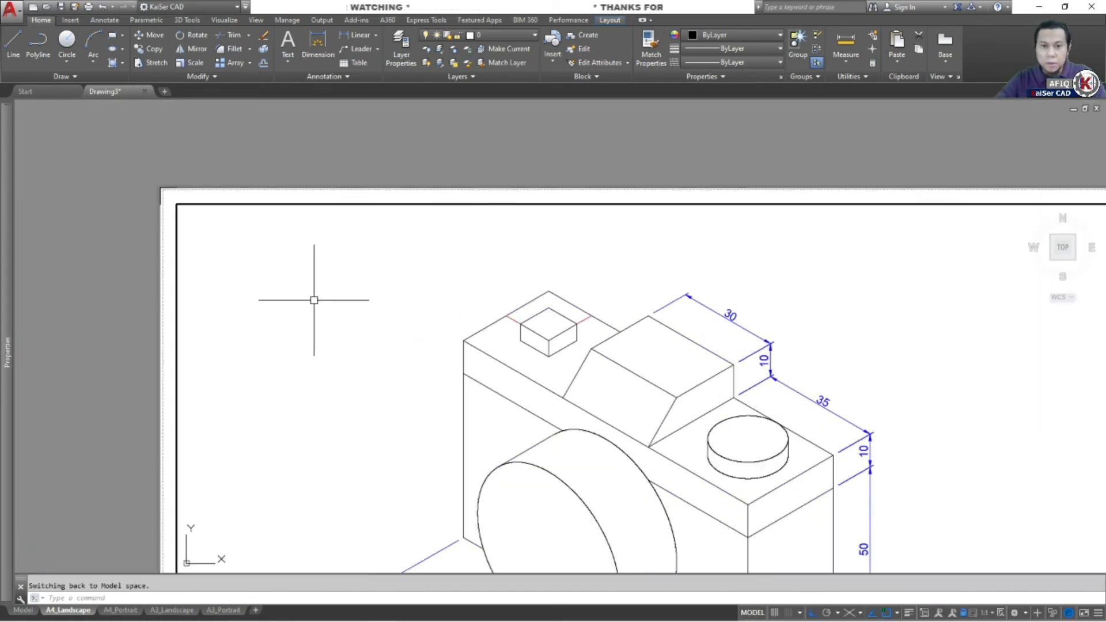
double_click(136, 271)
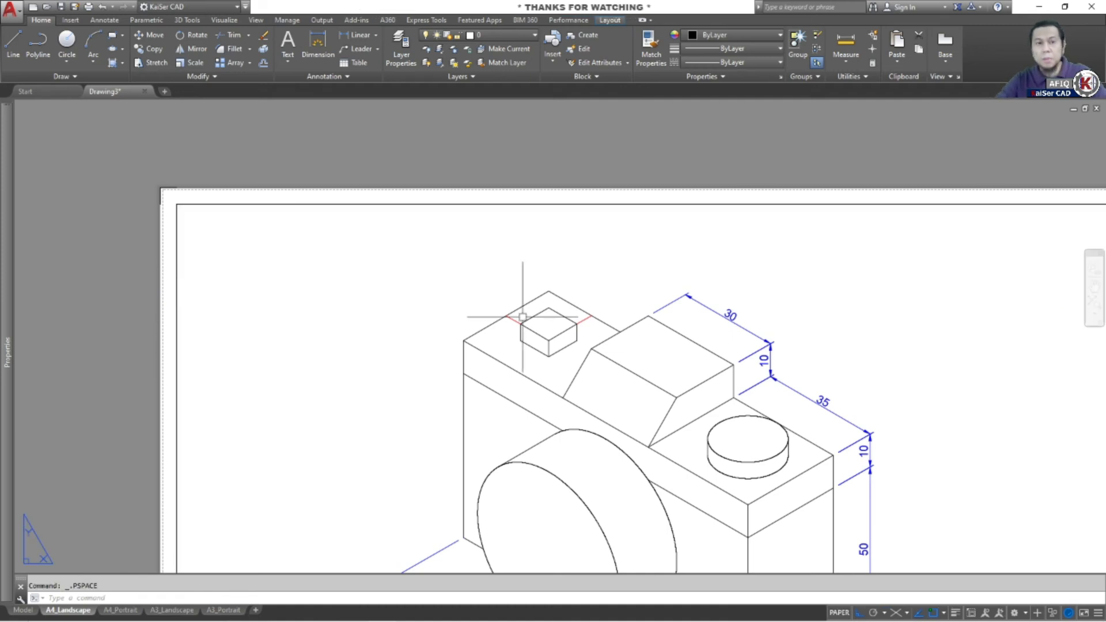
Add an aligned dimension from the body's left top corner to the left center line's end, placing it outside the edge.
scroll(497, 278, "down", 2)
scroll(497, 278, "up", 6)
key("Escape")
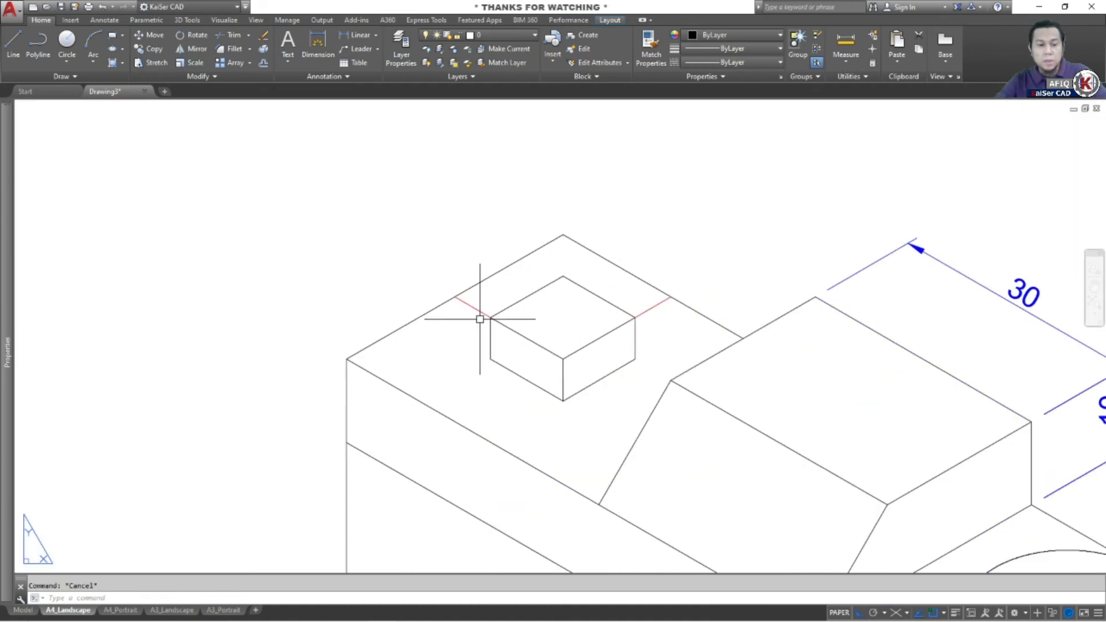
type("DIMAL")
key("Return")
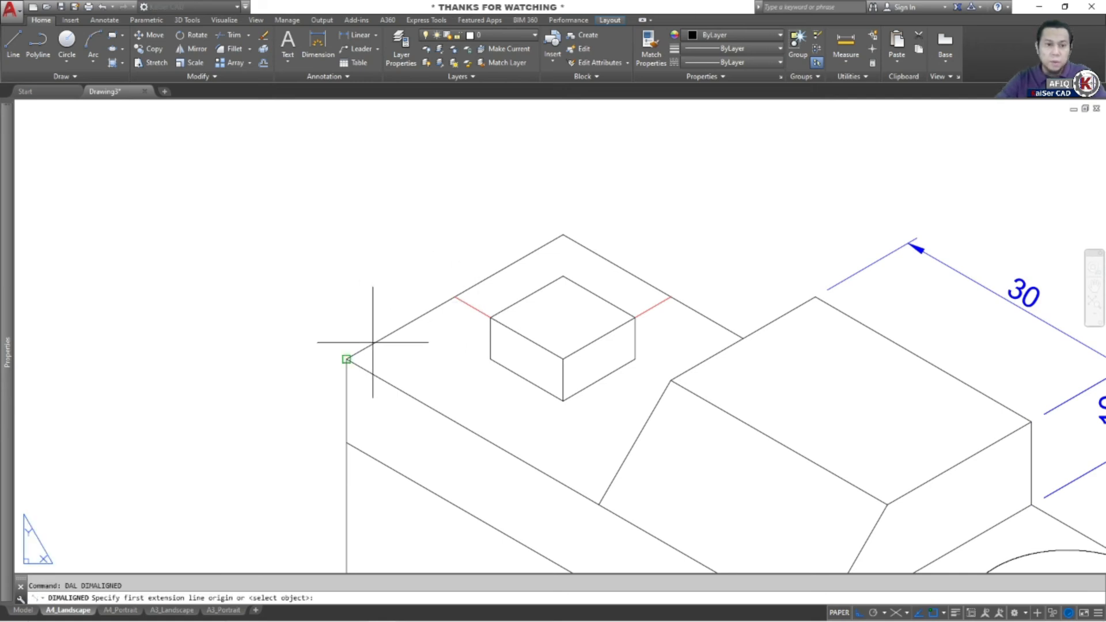
left_click(347, 359)
left_click(455, 298)
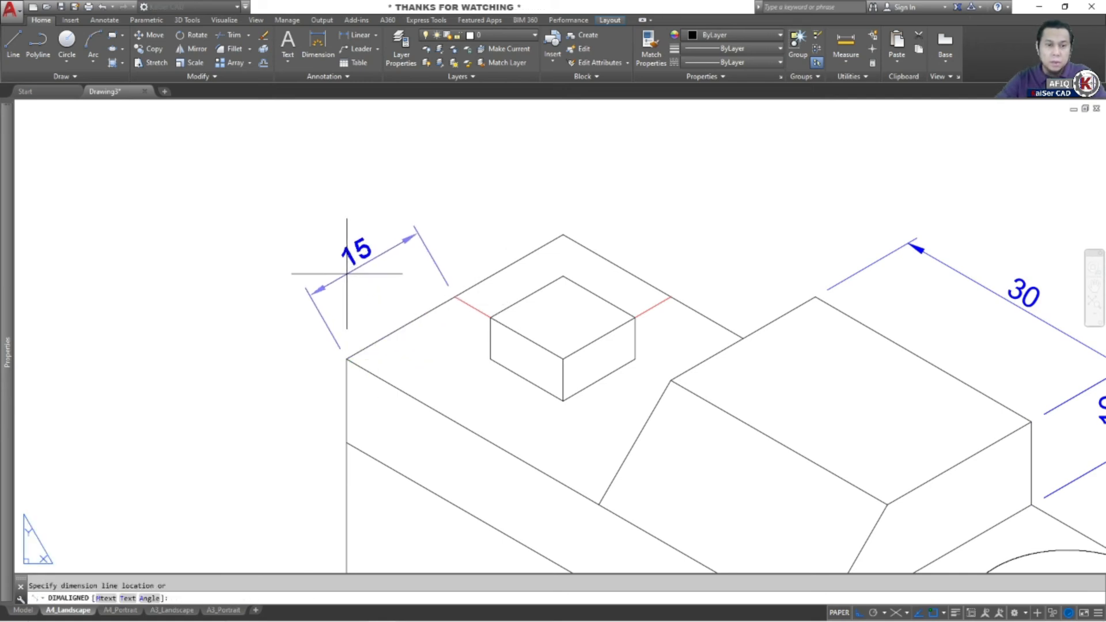
left_click(361, 268)
key("Return")
left_click(455, 298)
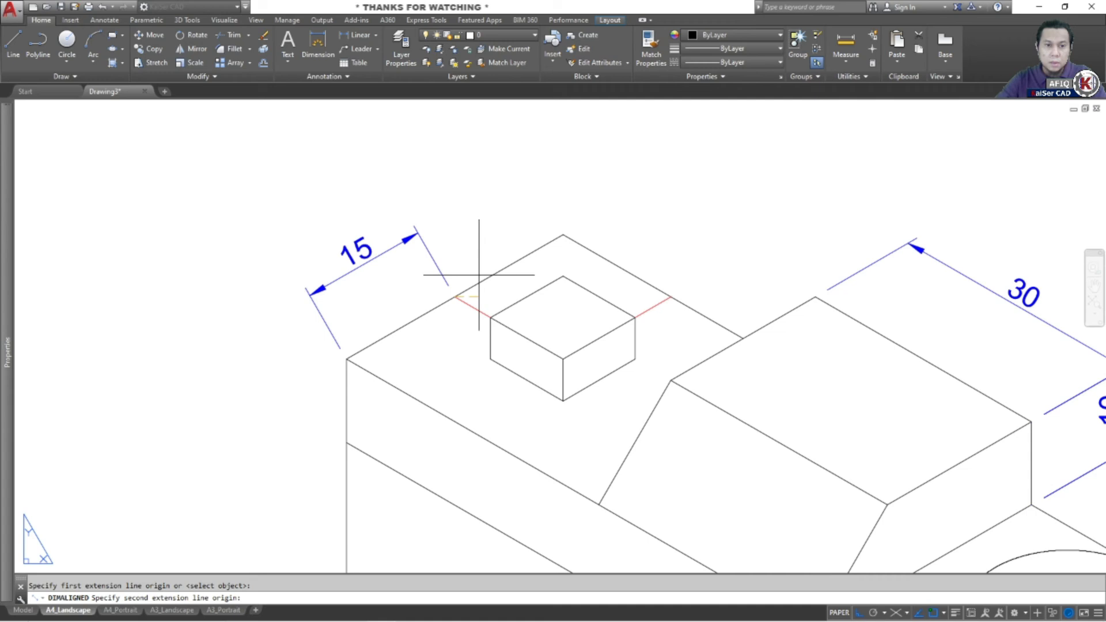
left_click(525, 243)
key("Escape")
Add an aligned dimension from the left center line's end to the body's rear top corner, in line with the previous dimension.
key("Return")
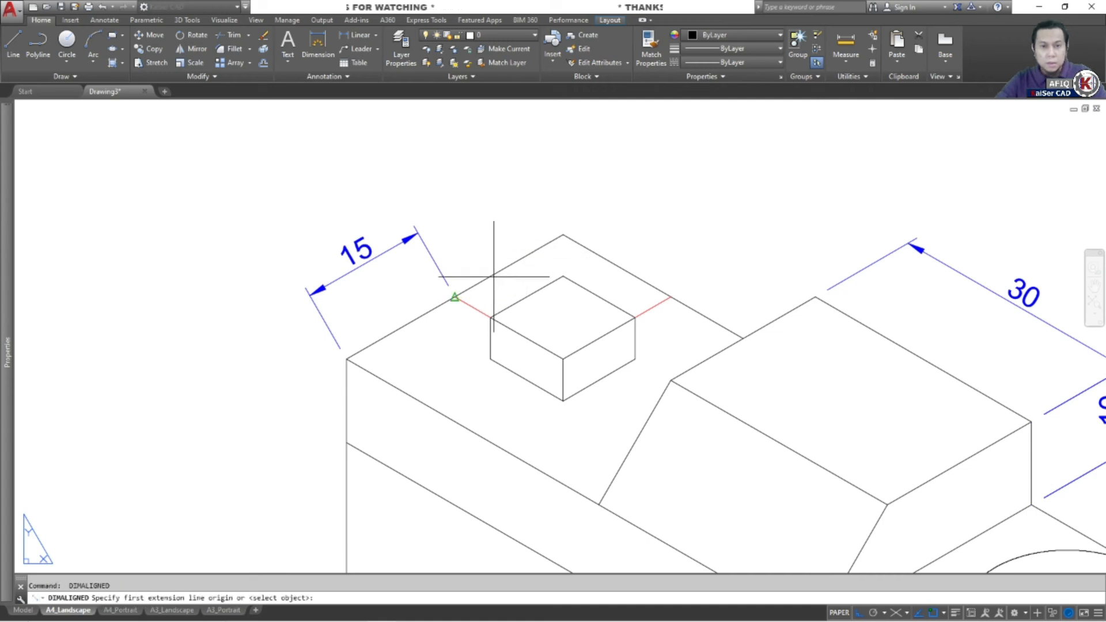
left_click(455, 298)
left_click(559, 237)
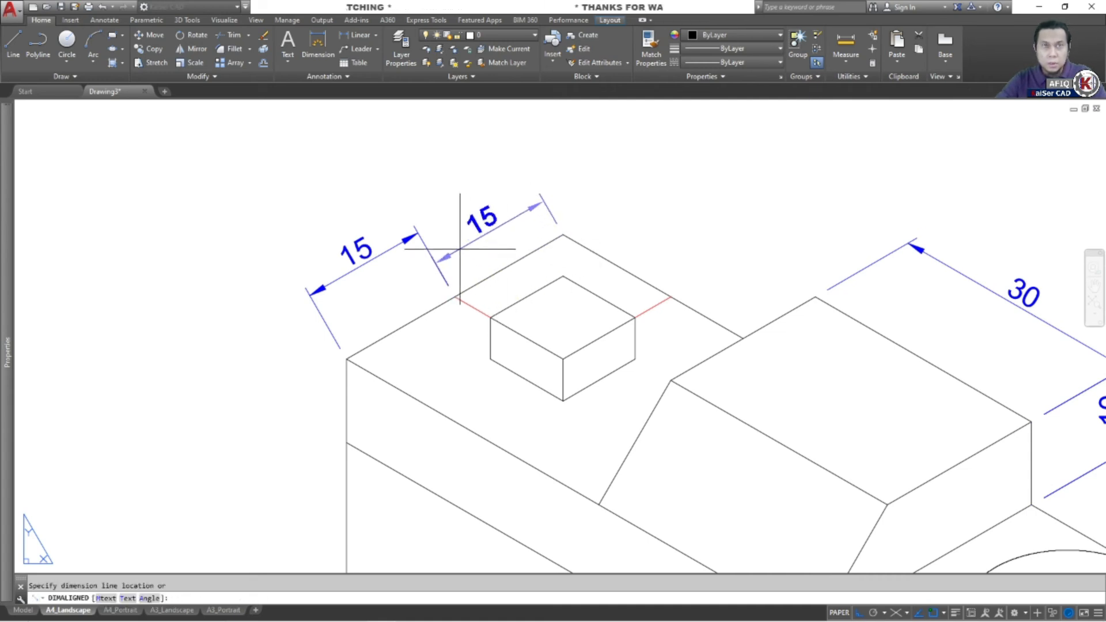
left_click(416, 234)
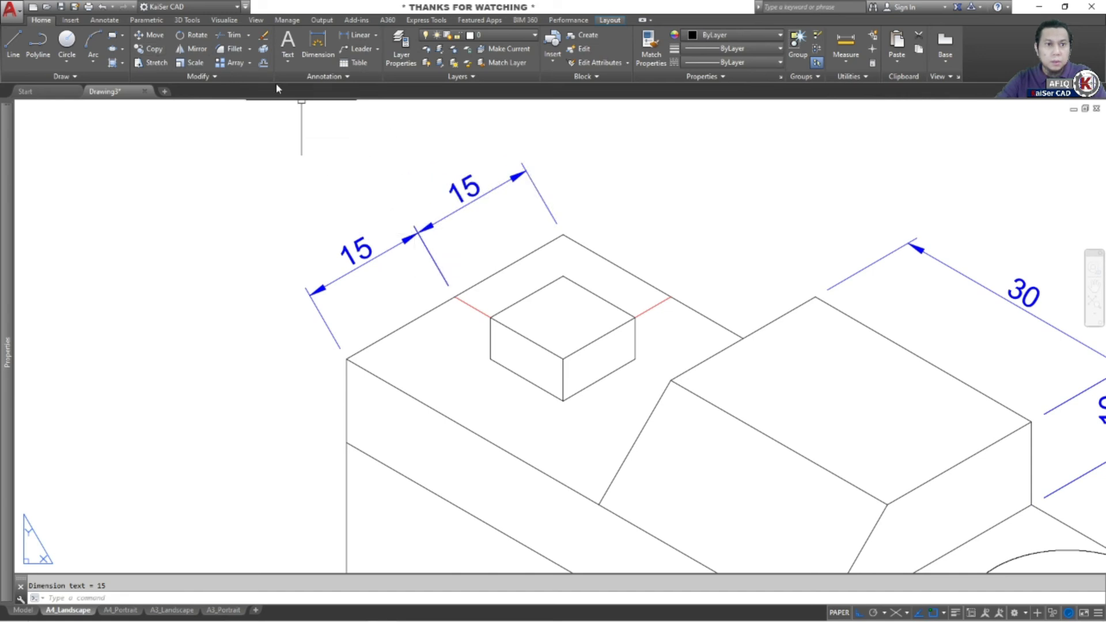
Oblique both 15 mm dimensions together, taking the angle from the small block's bottom left edge.
left_click(104, 19)
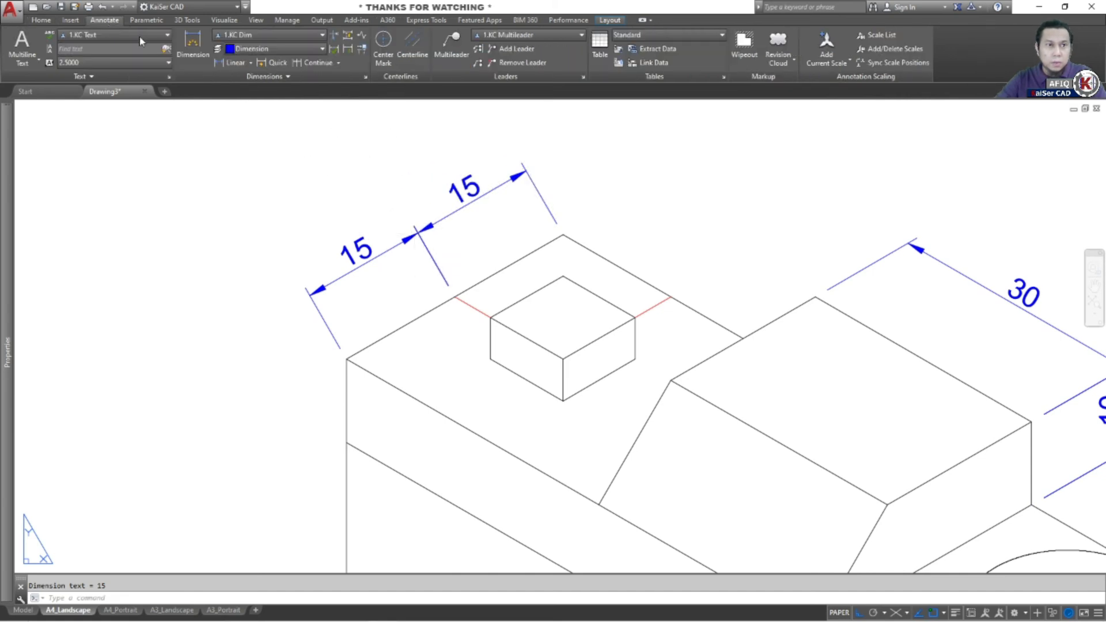
left_click(225, 77)
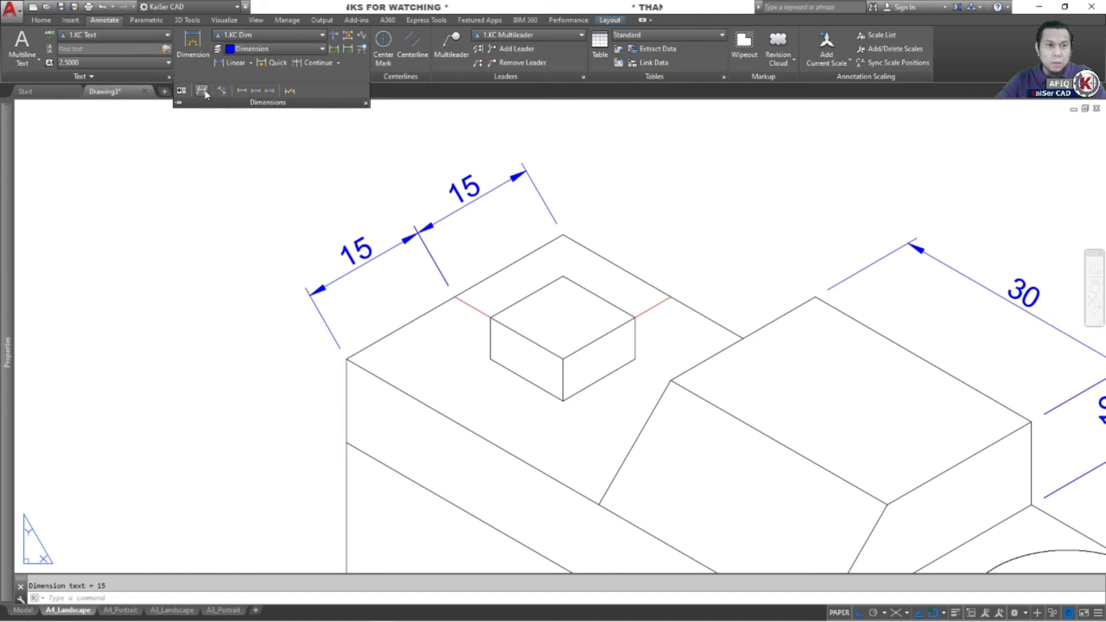
left_click(203, 91)
left_click(424, 254)
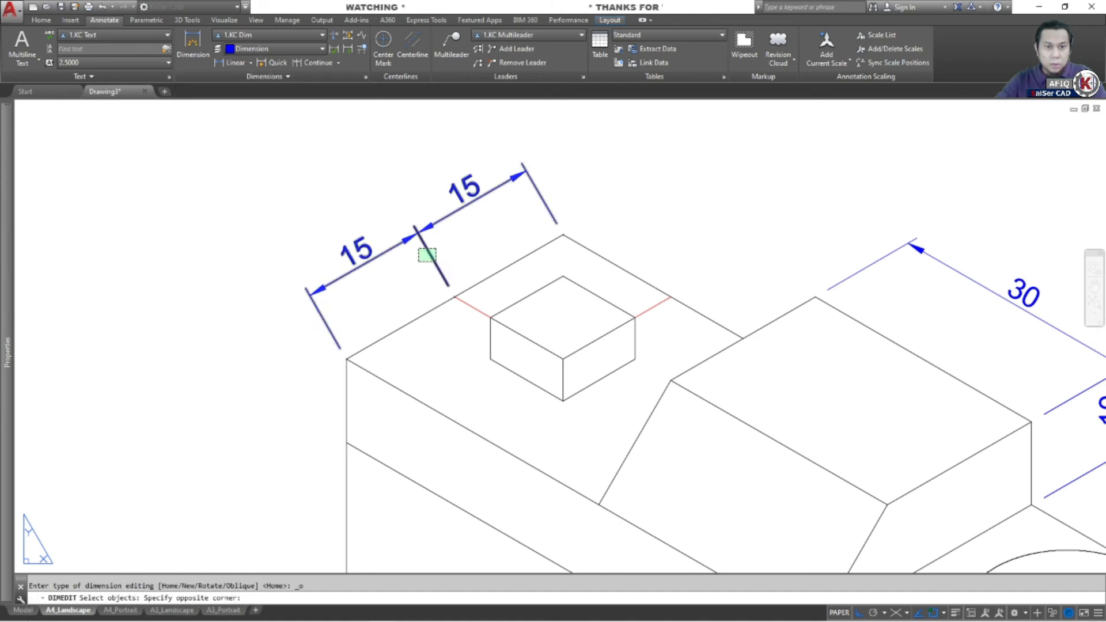
left_click(405, 264)
key("Return")
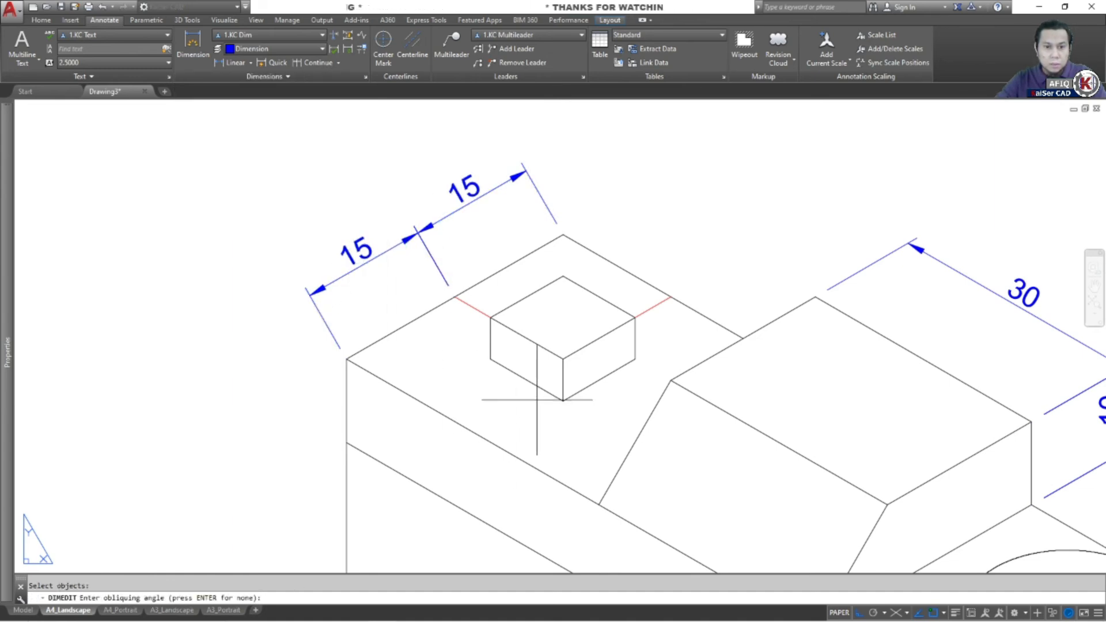
left_click(563, 401)
left_click(489, 353)
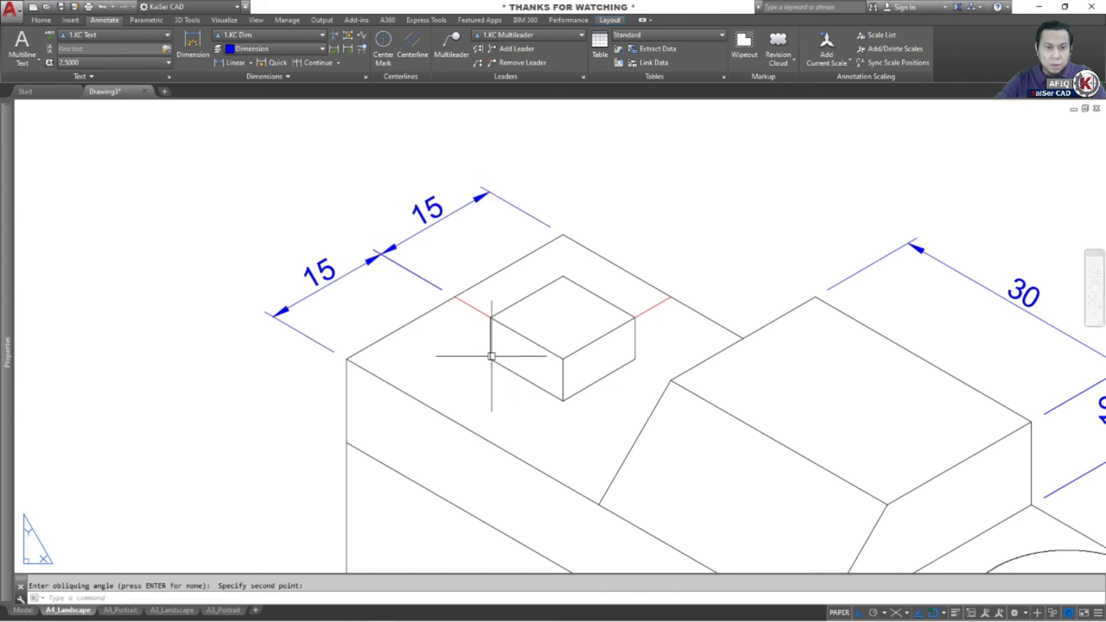
key("Escape")
Add an aligned dimension from the body's rear top corner to the right center line's end, placing it outside the edge.
middle_click_drag(500, 280, 433, 295)
type("D")
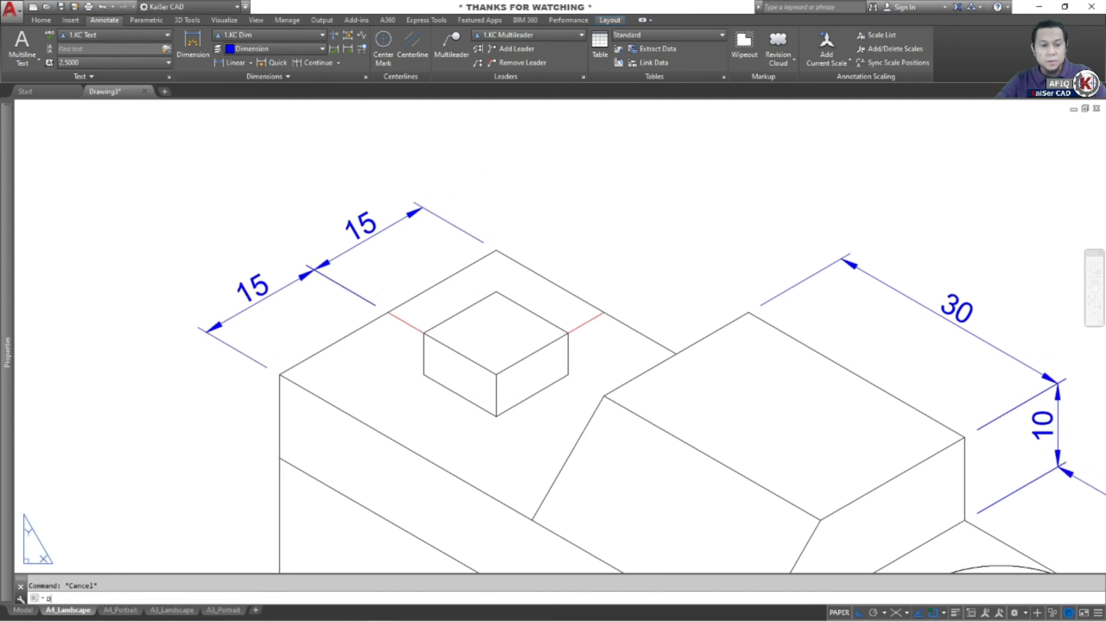
type("IMAL")
key("Return")
left_click(467, 269)
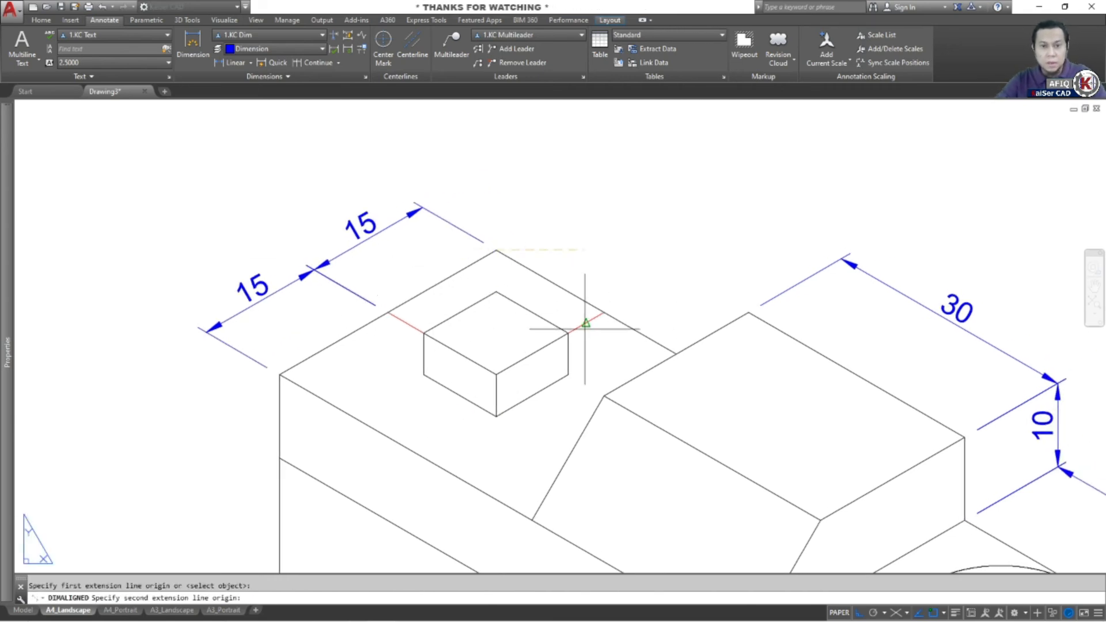
left_click(604, 313)
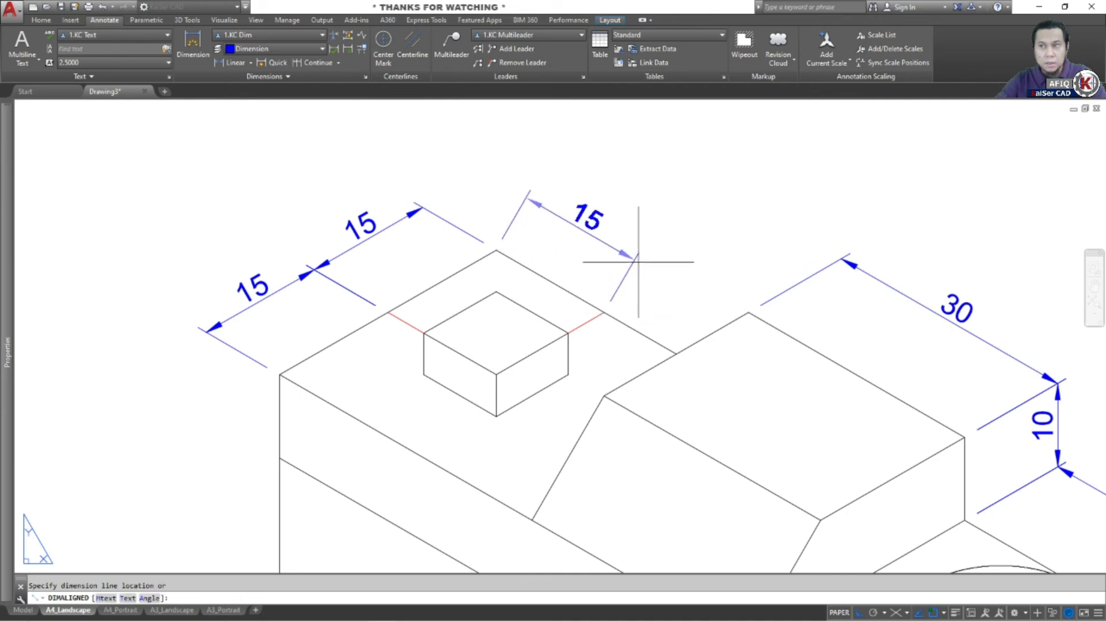
left_click(638, 260)
Oblique the new 15 mm dimension, taking the angle from the small block's front top corner to the right center line's end.
left_click(226, 77)
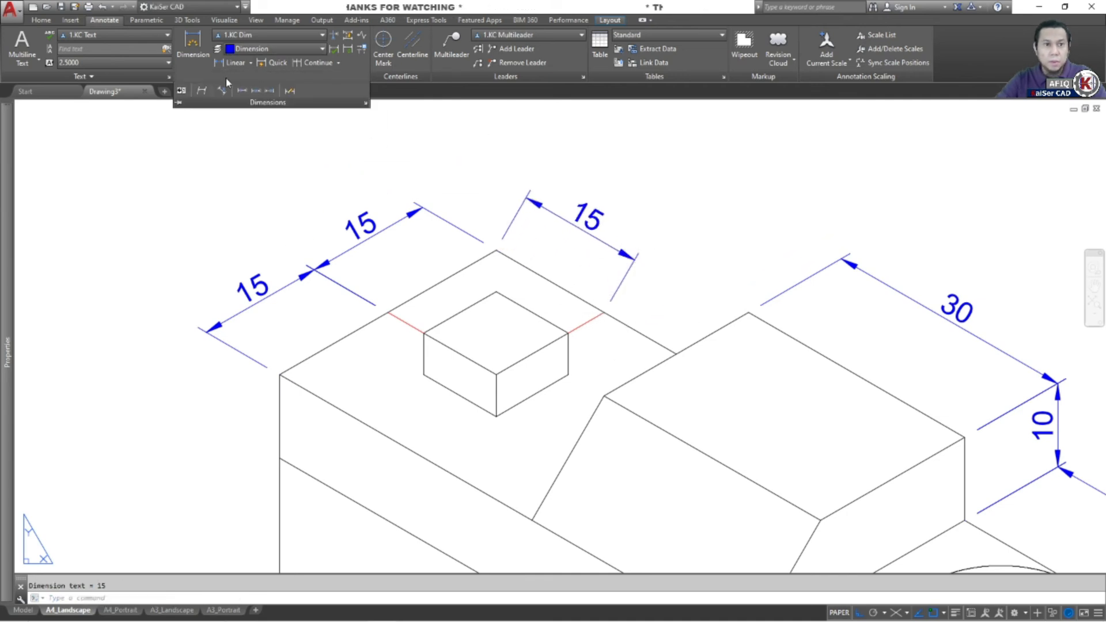
left_click(202, 90)
left_click(606, 233)
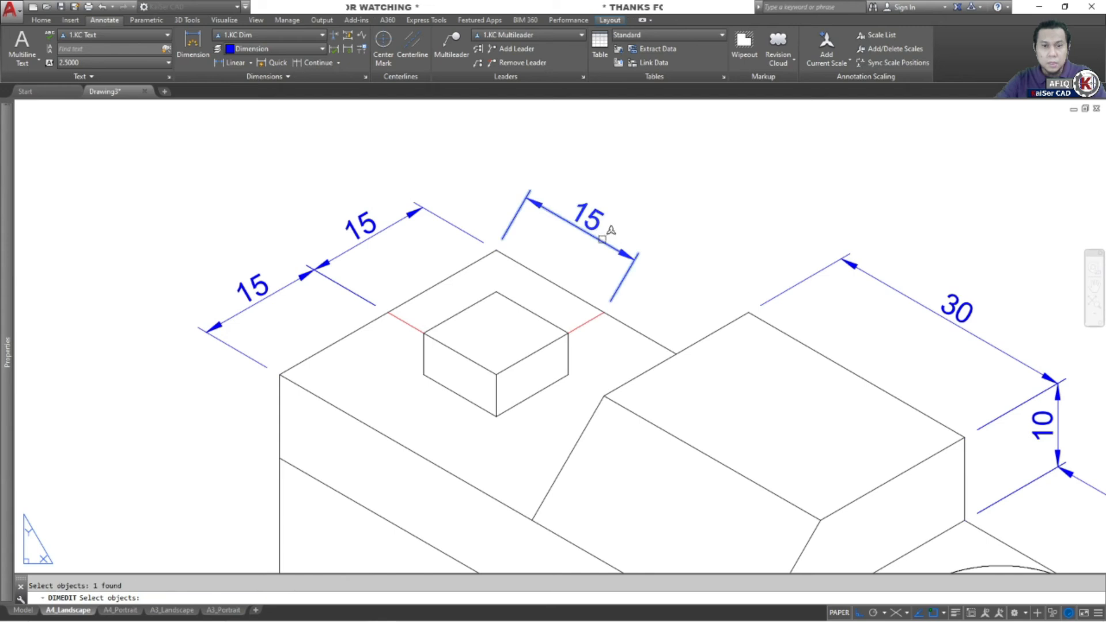
key("Return")
left_click(496, 374)
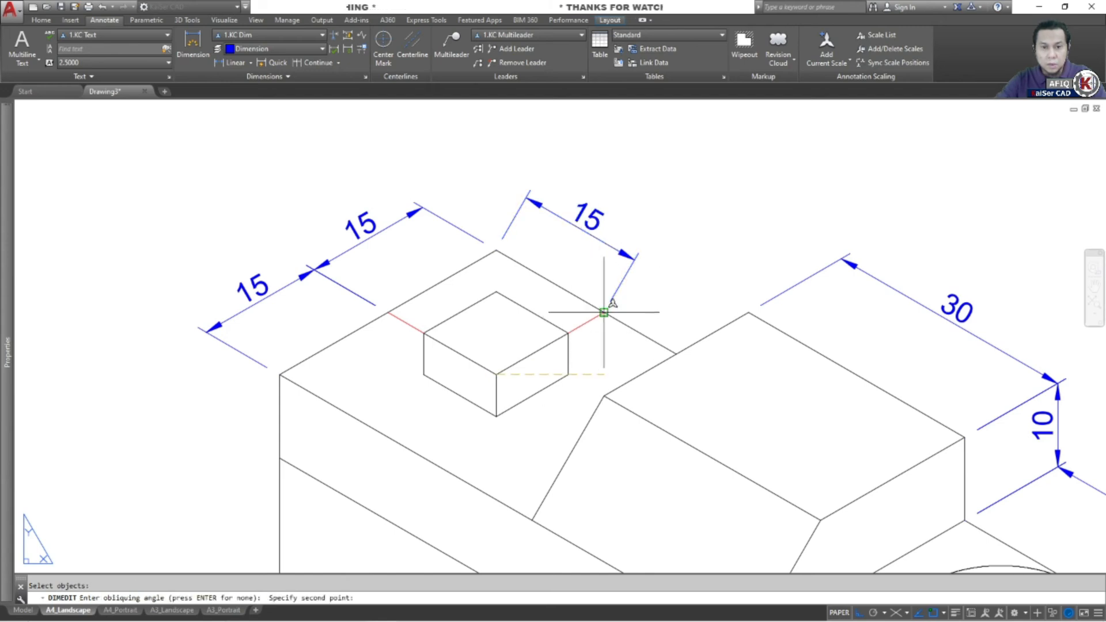
scroll(585, 243, "down", 4)
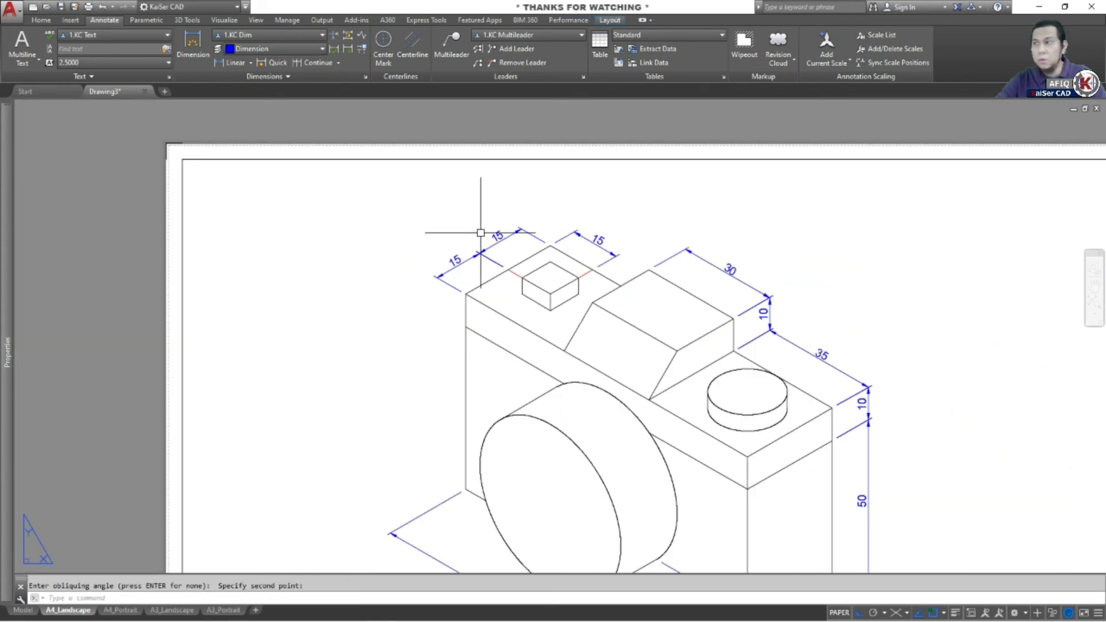
Add an angular dimension between the raised viewfinder block's sloped edge and its bottom edge, placing the arc beside the slope.
scroll(656, 357, "up", 4)
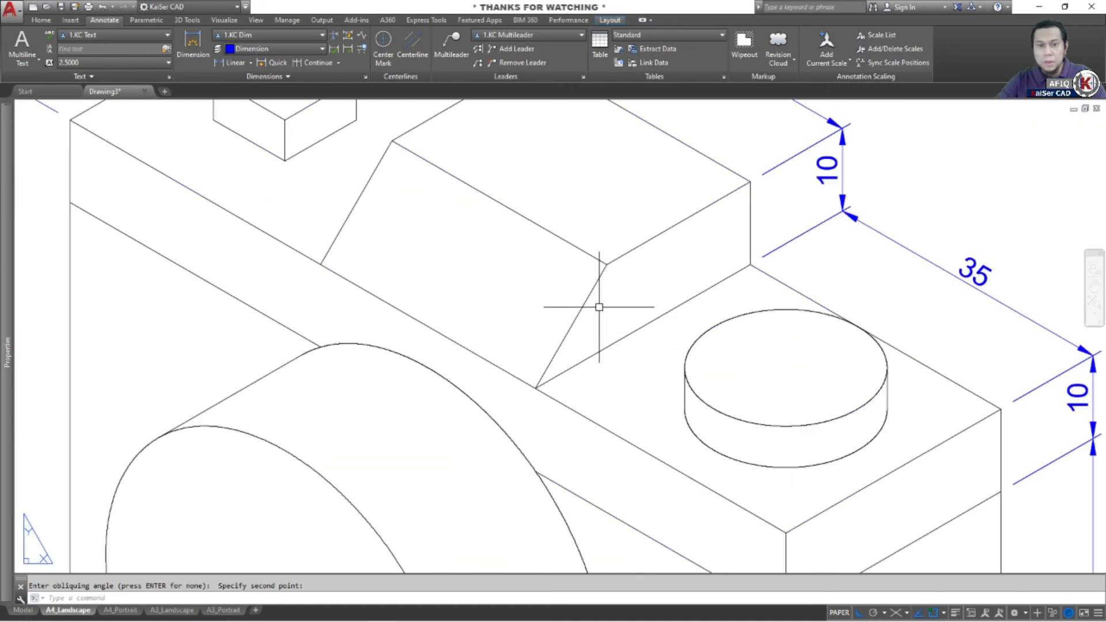
key("Escape")
type("DAN")
key("Return")
left_click(584, 306)
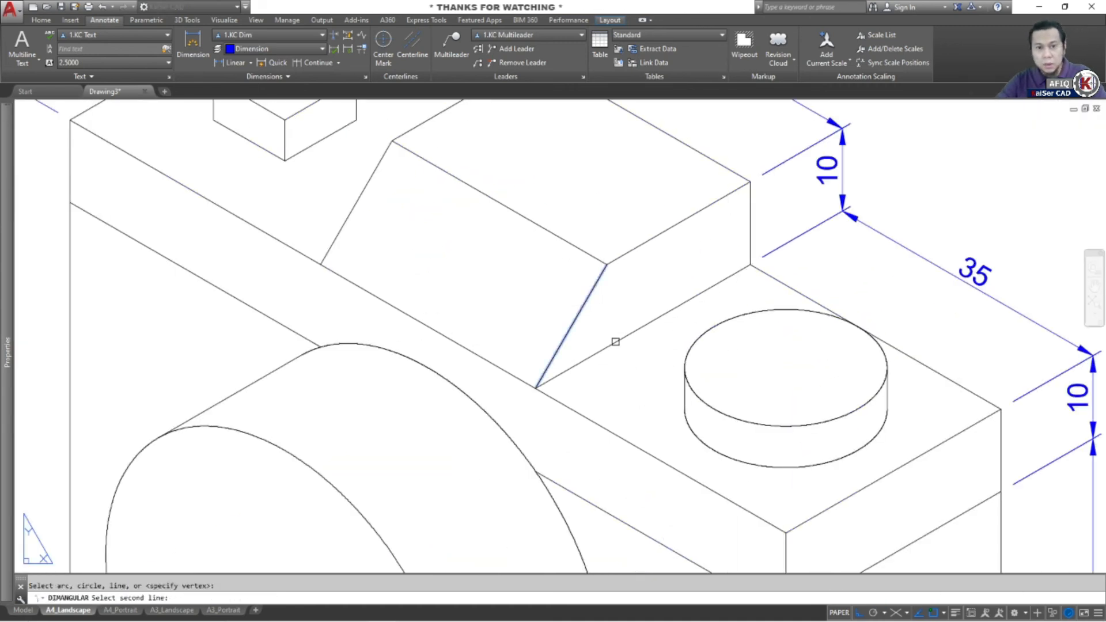
left_click(612, 343)
left_click(627, 296)
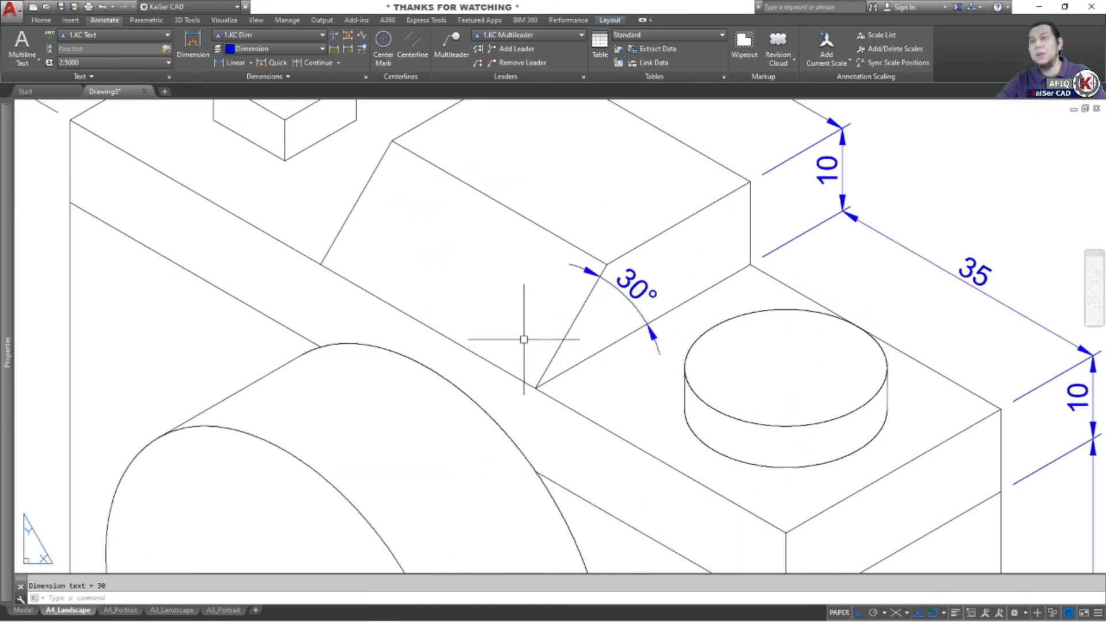
scroll(585, 309, "down", 4)
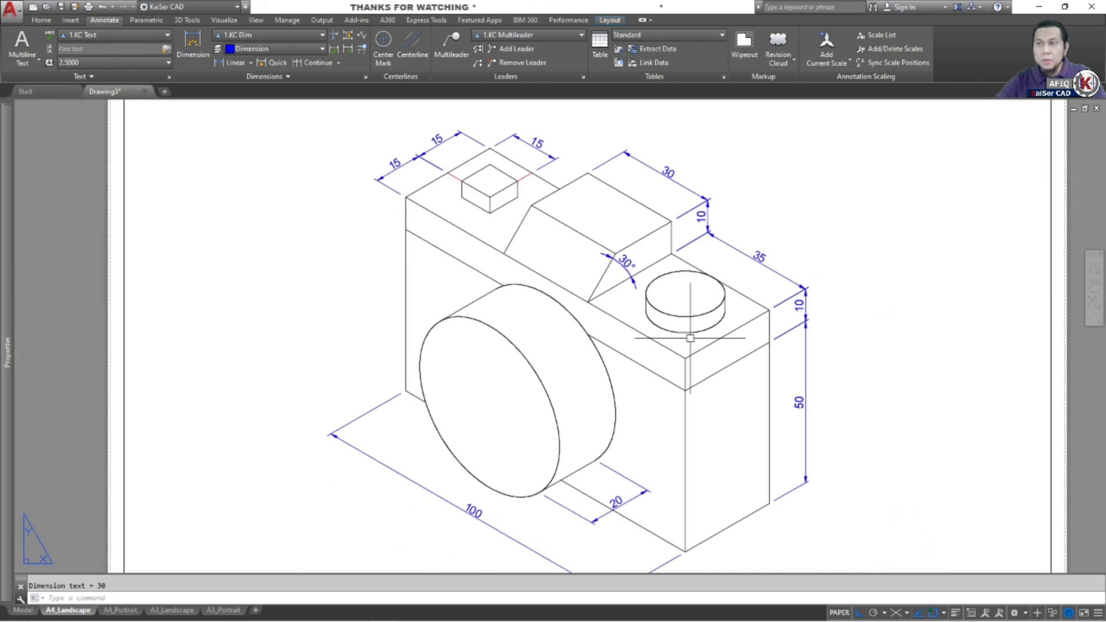
scroll(665, 363, "up", 2)
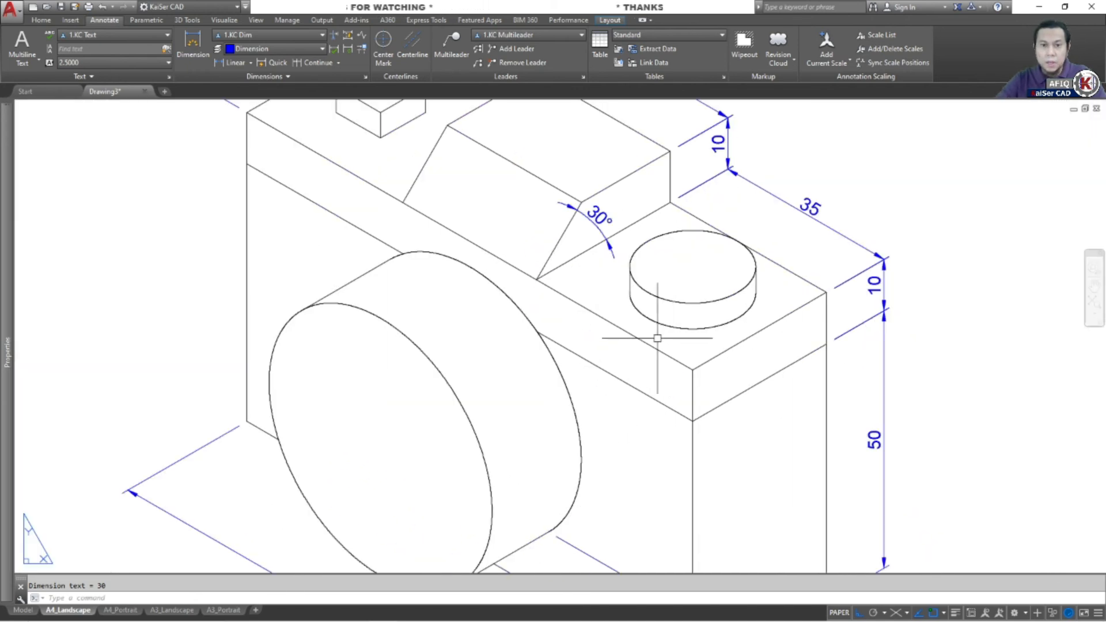
scroll(465, 314, "down", 3)
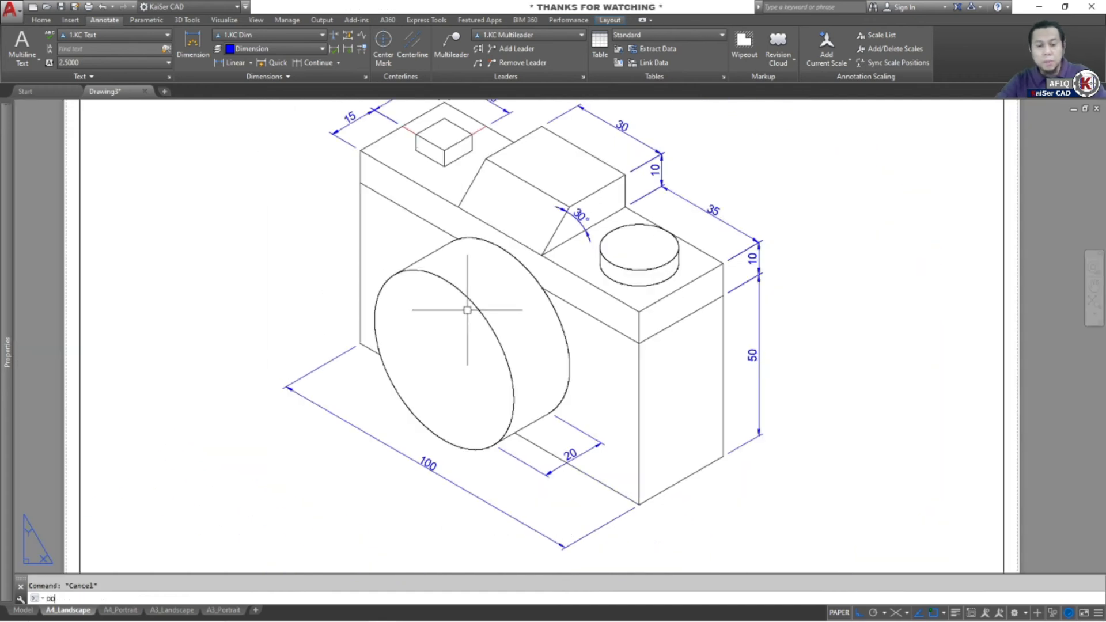
key("Return")
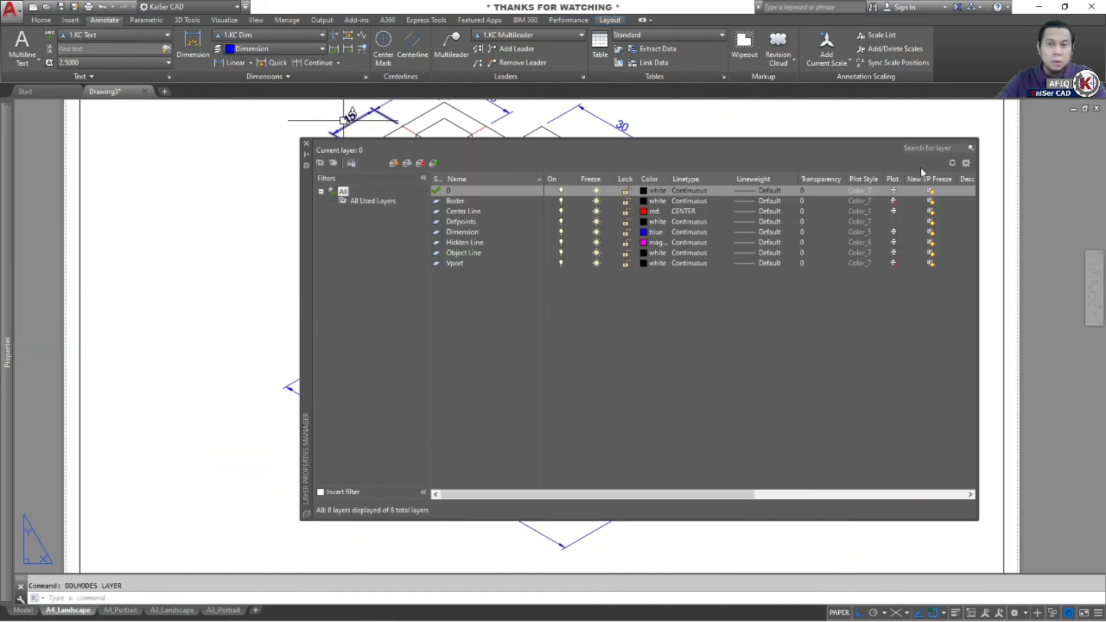
left_click(309, 148)
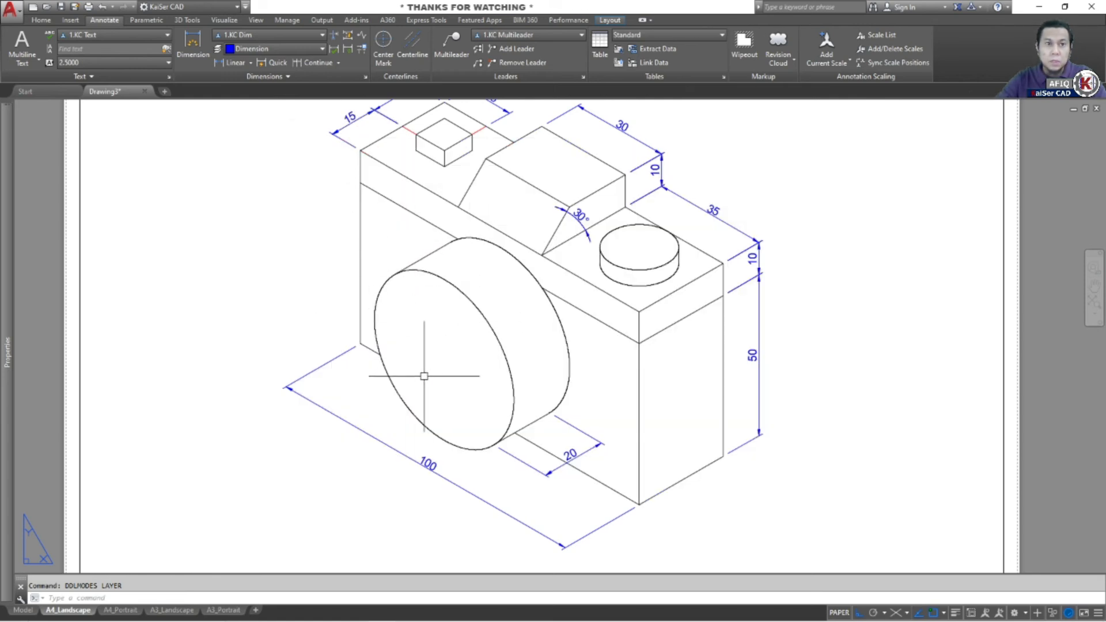
Try to add a diameter dimension to the lens's front ellipse.
left_click(223, 75)
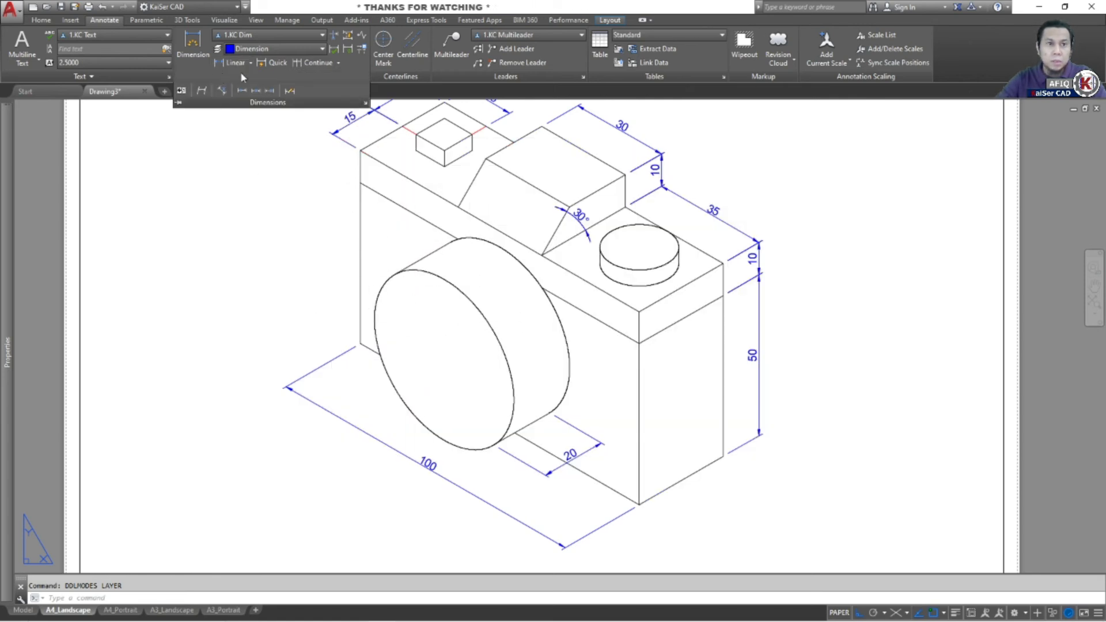
key("Escape")
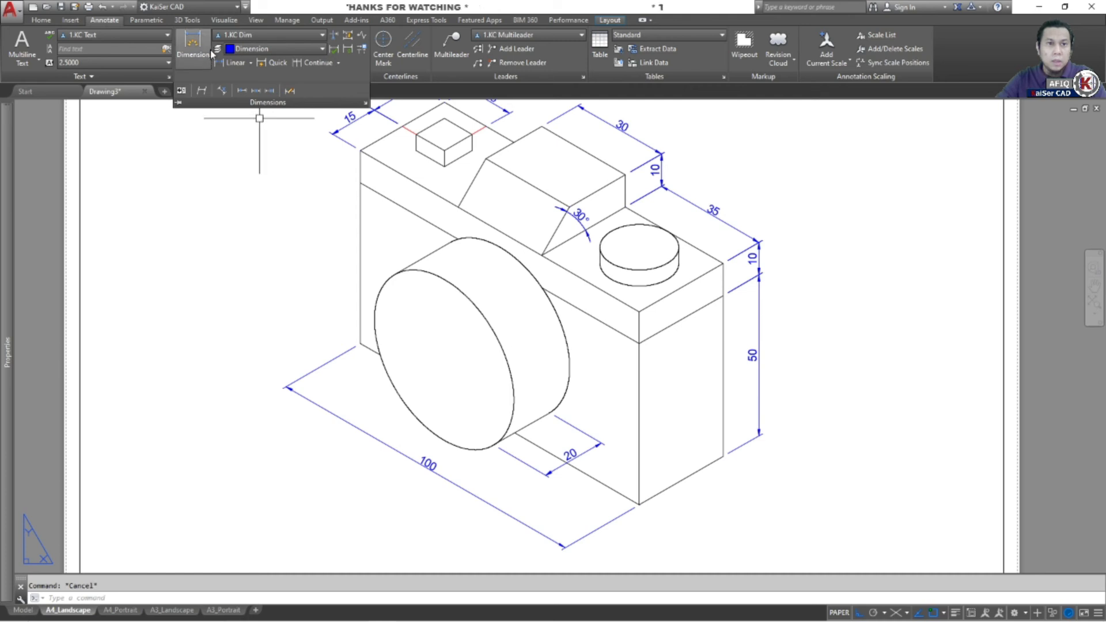
left_click(250, 63)
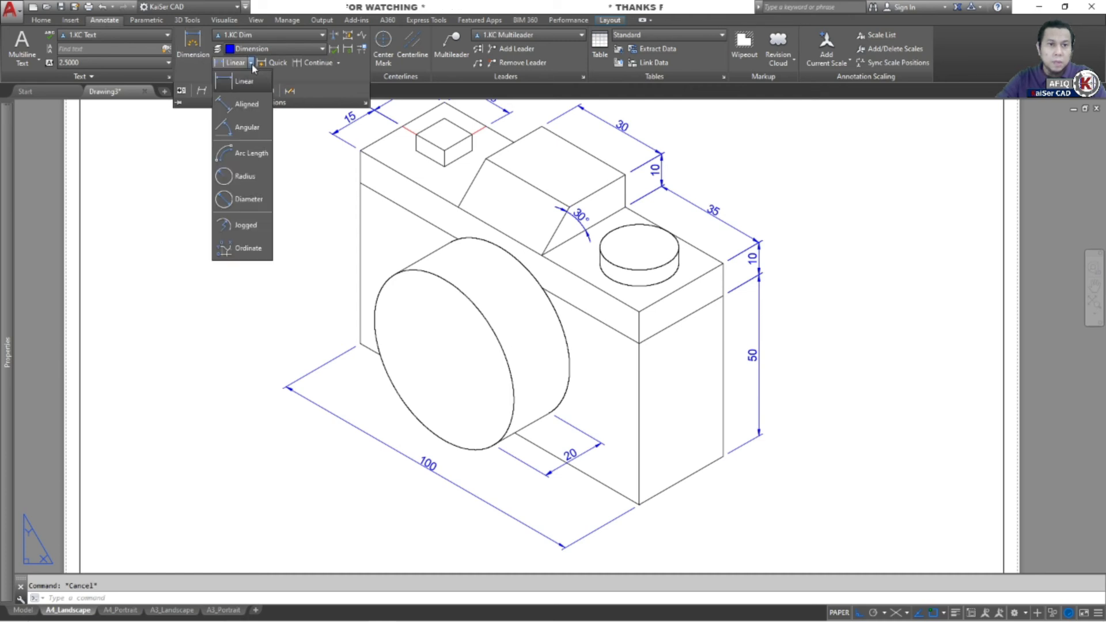
left_click(242, 202)
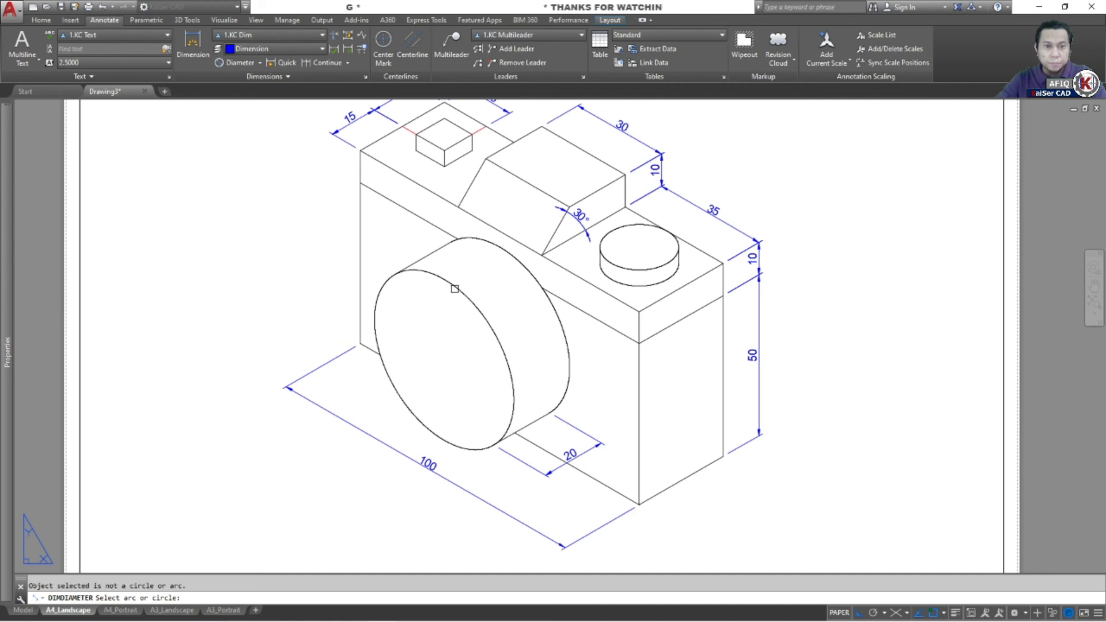
key("Escape")
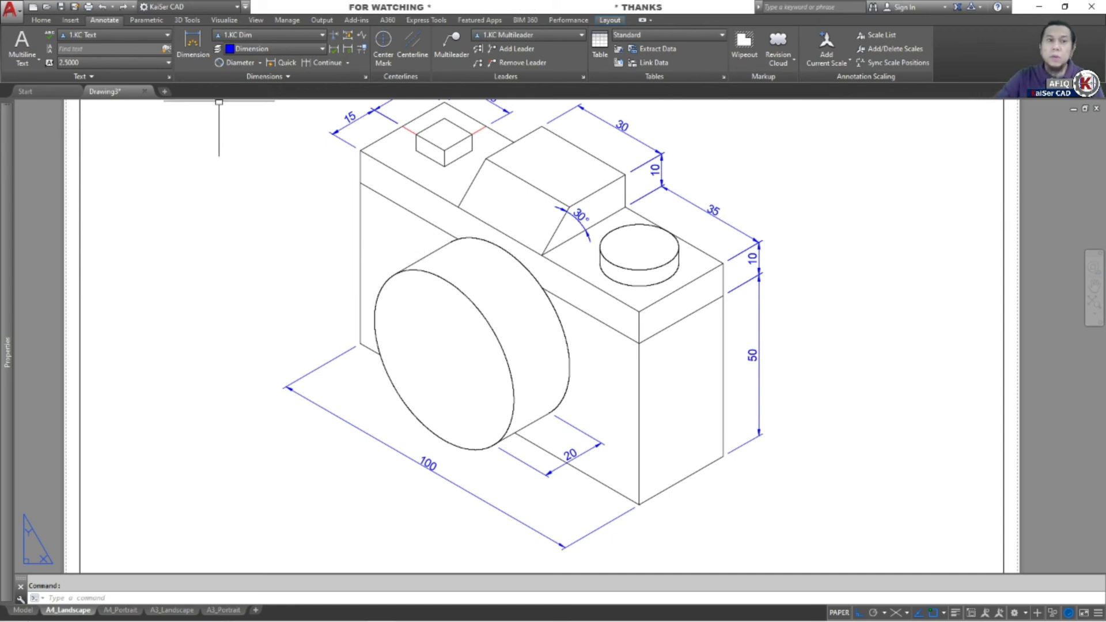
left_click(250, 79)
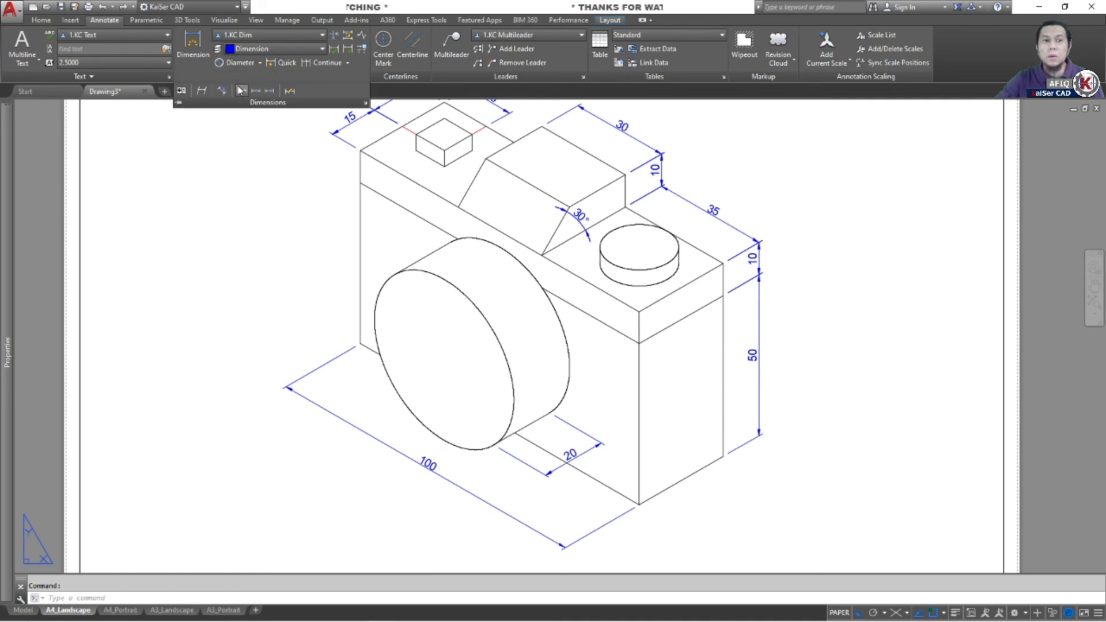
key("Escape")
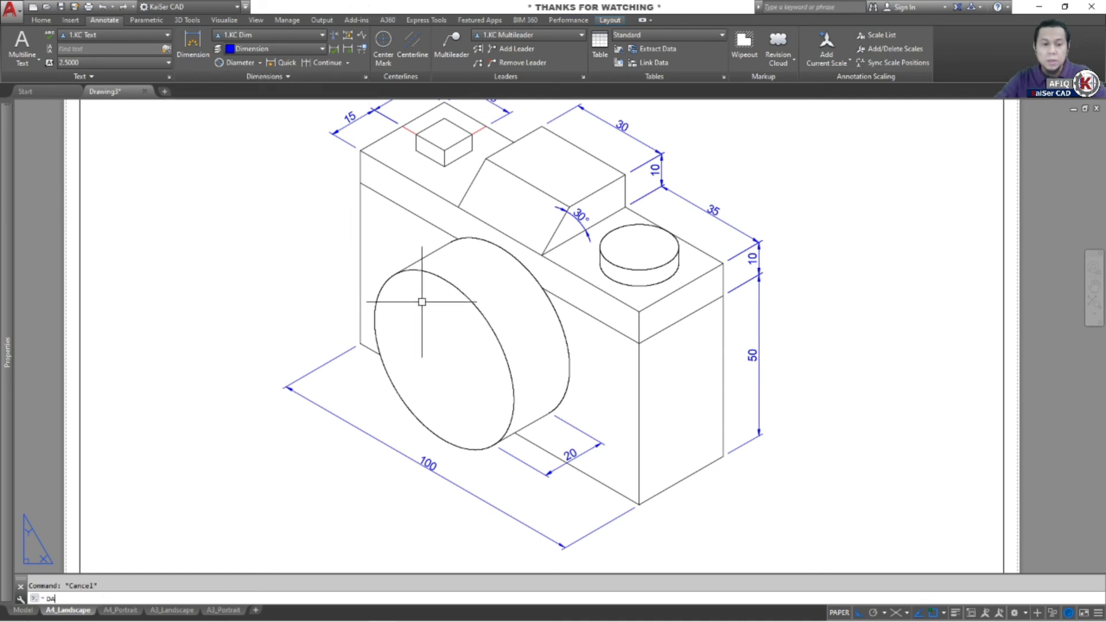
Add an aligned dimension across the lens's front ellipse between opposite ends of its long axis, starting from a quadrant snap.
type("DAL")
key("Return")
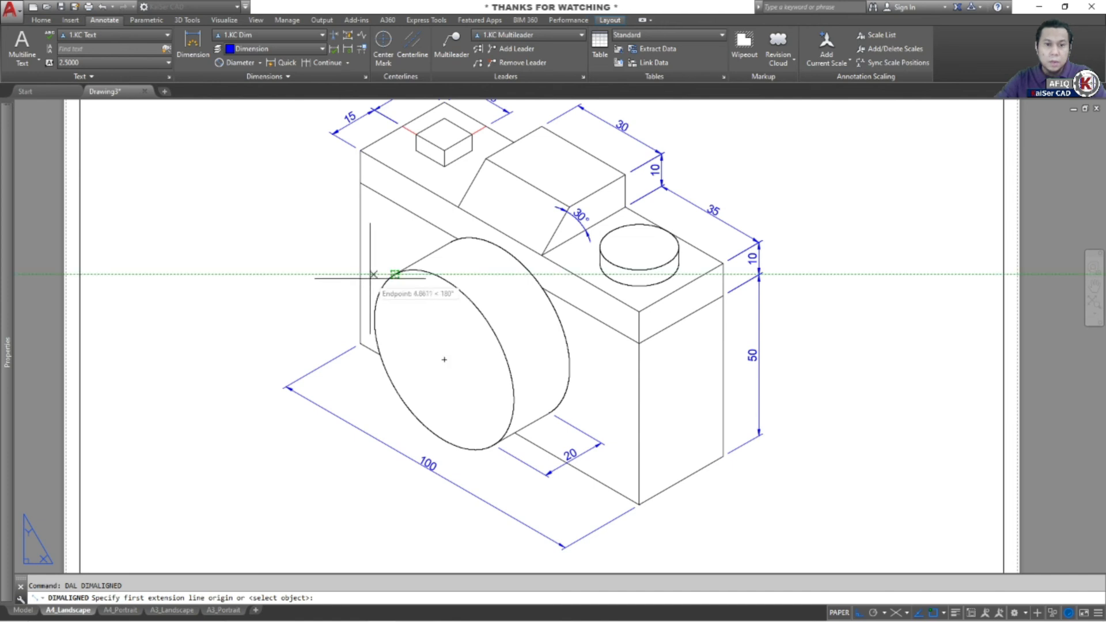
right_click(371, 283, "shift")
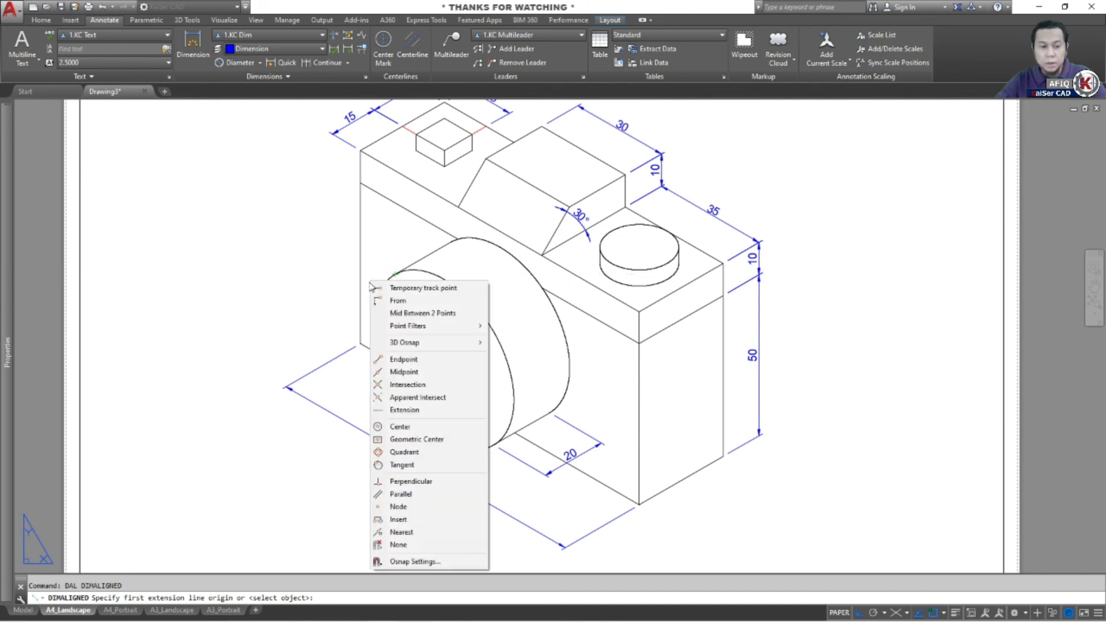
key("q")
left_click(382, 282)
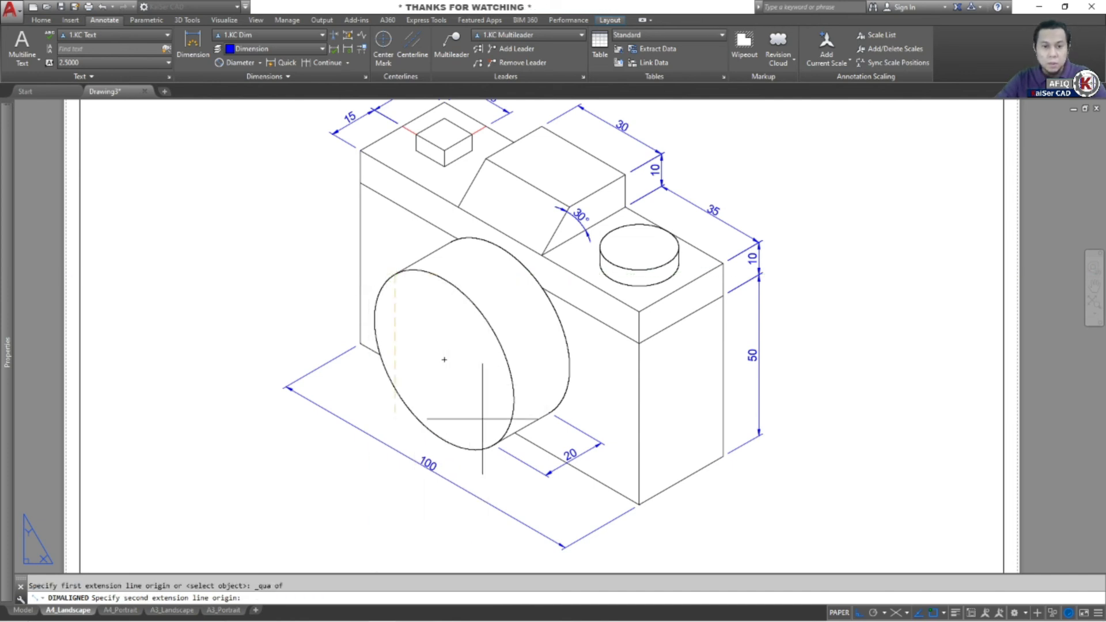
left_click(499, 445)
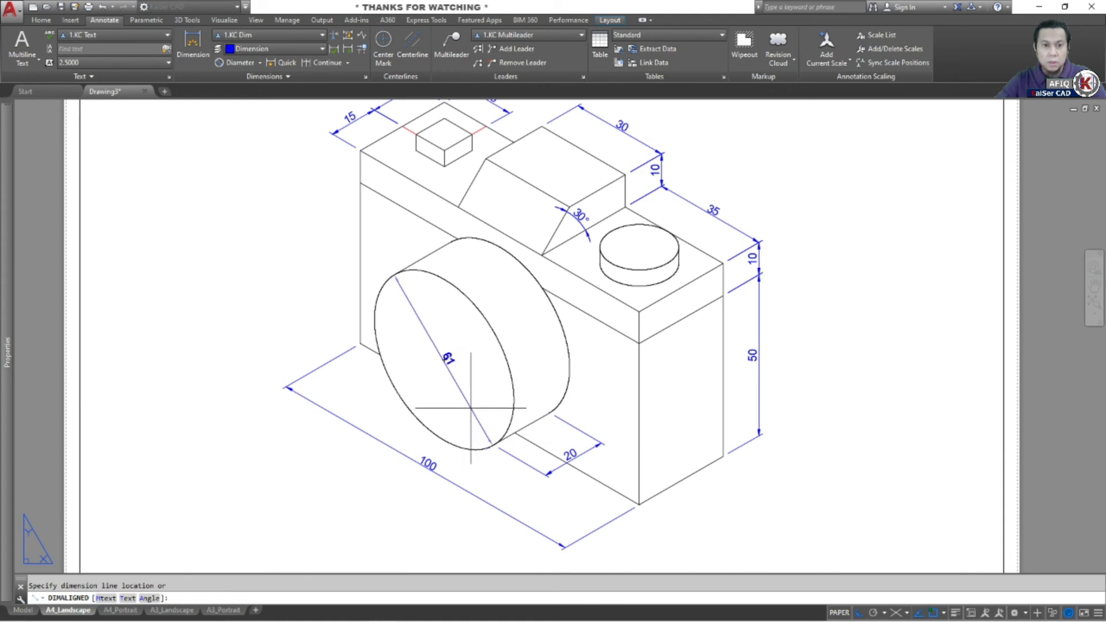
left_click(481, 425)
scroll(445, 377, "up", 4)
scroll(460, 383, "down", 2)
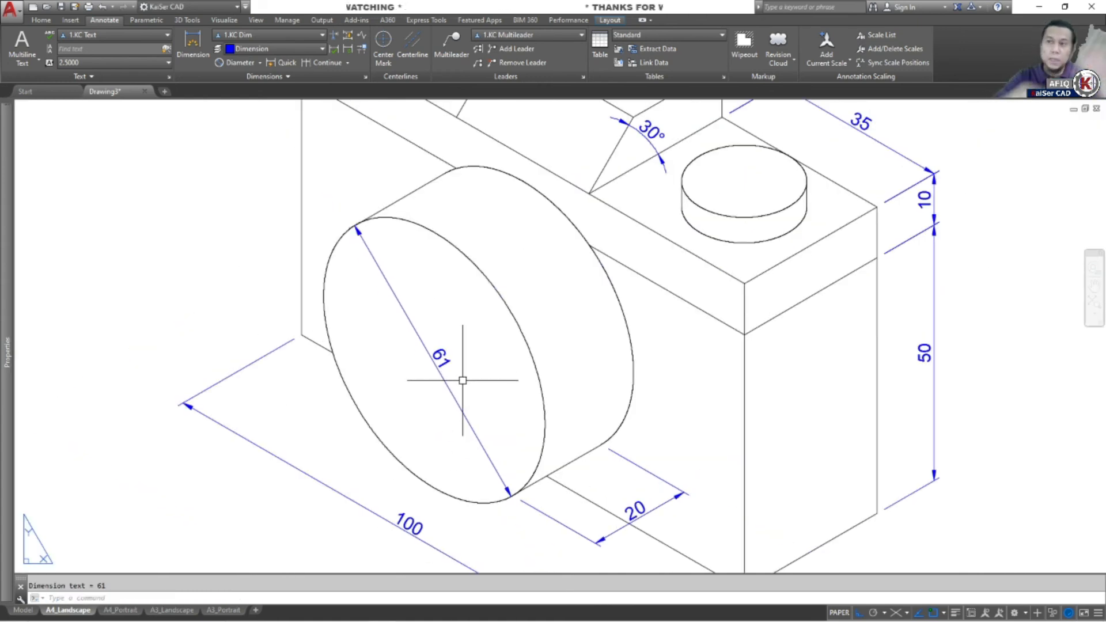
Replace the text of the lens's front face dimension with Ø50, using the diameter symbol.
left_click(444, 354)
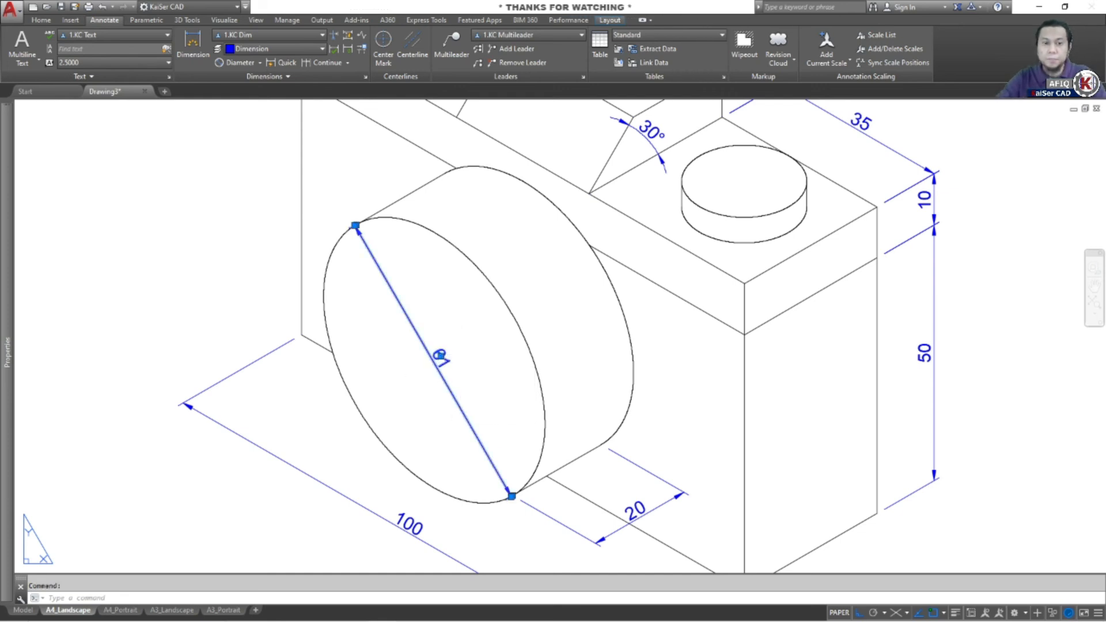
double_click(441, 356)
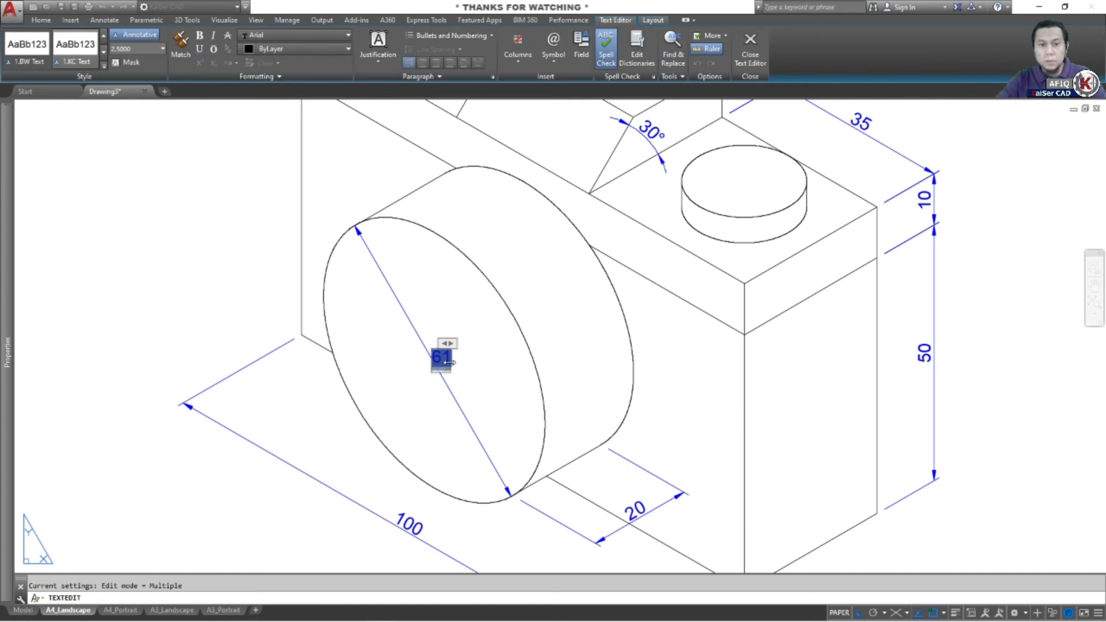
type("50")
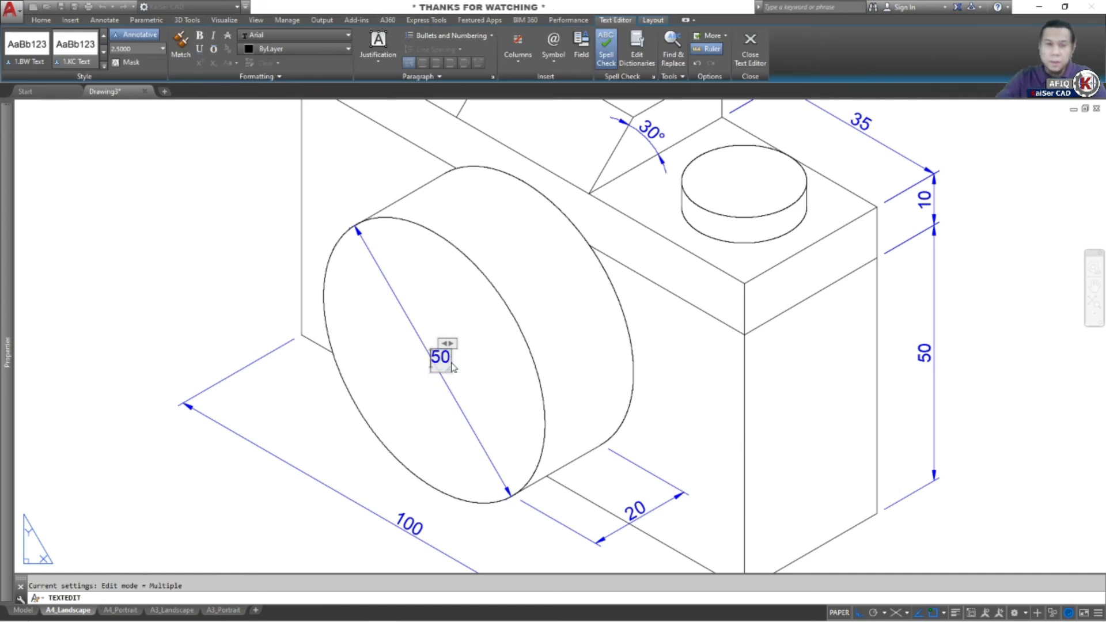
left_click(553, 62)
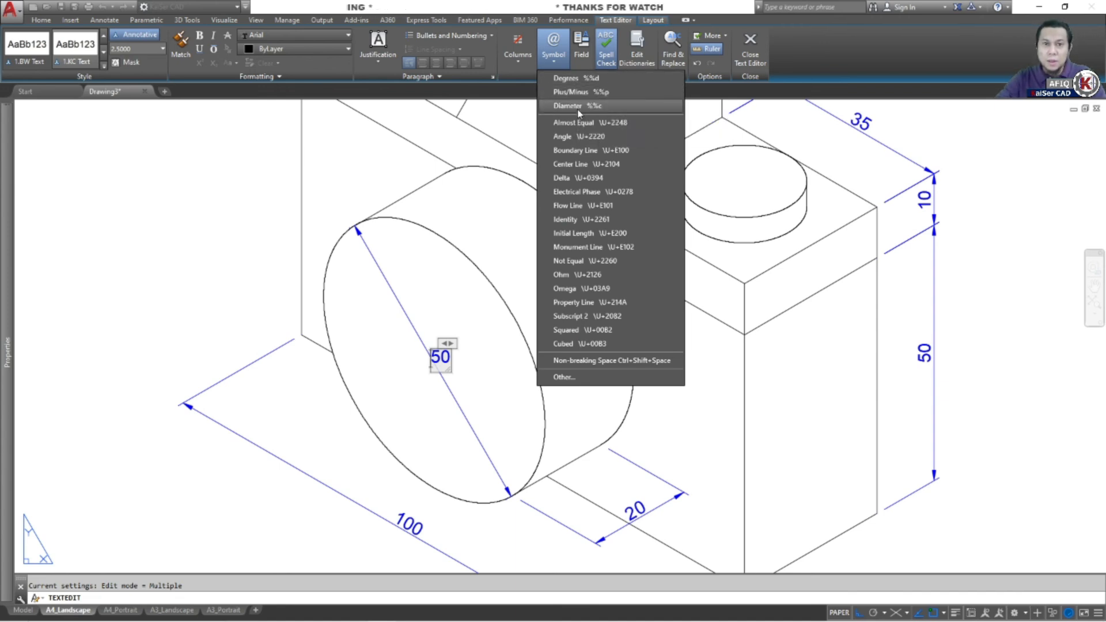
left_click(579, 107)
left_click(437, 340)
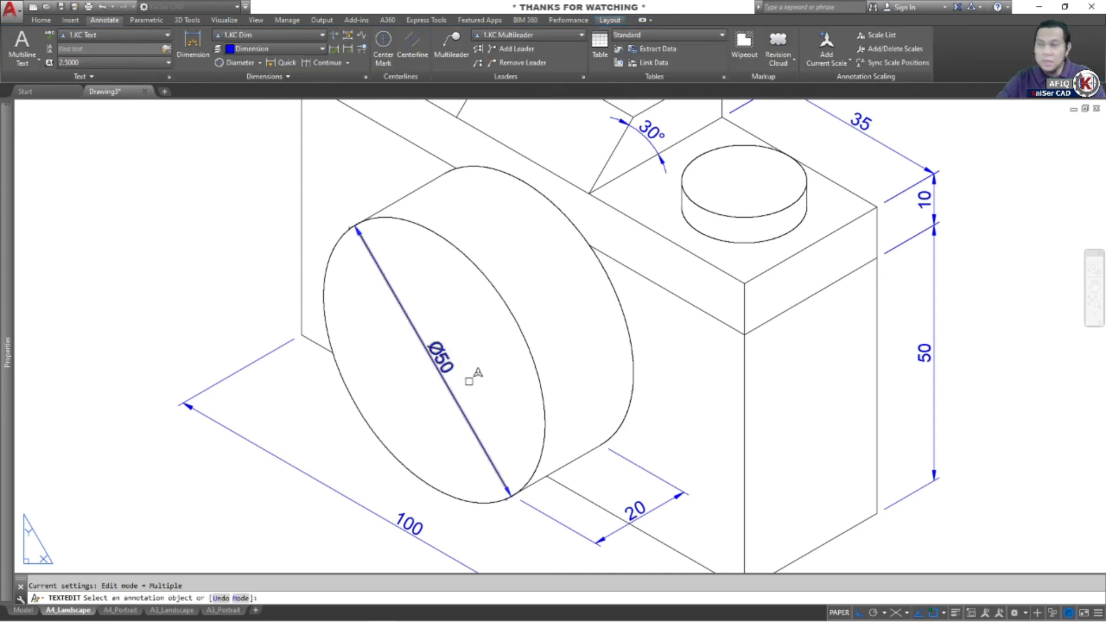
middle_click_drag(649, 183, 573, 240)
key("Escape")
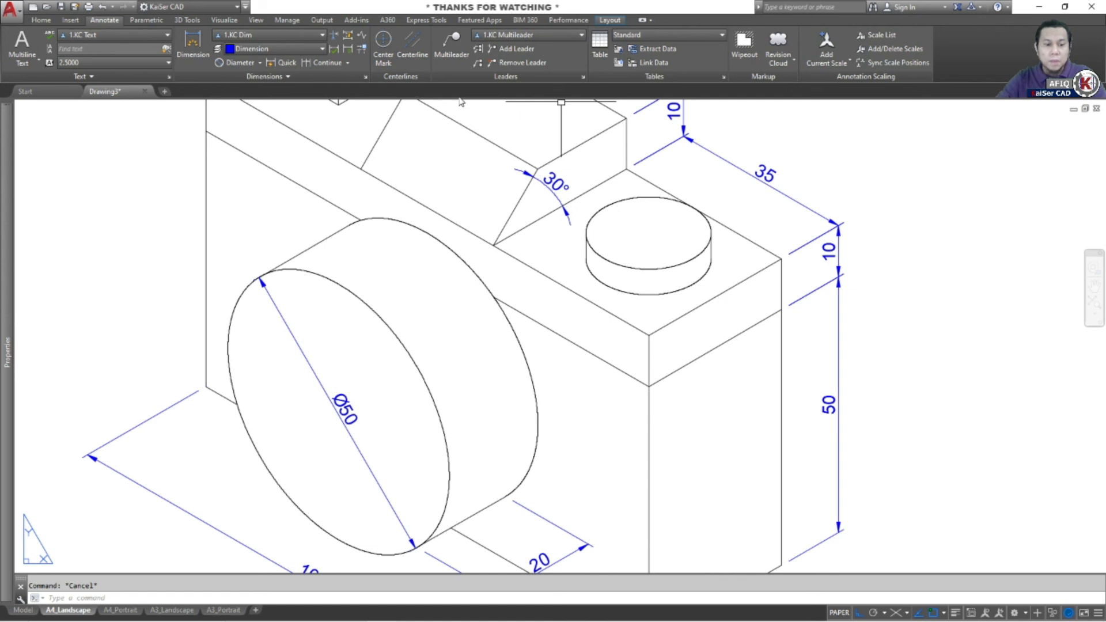
Add an aligned dimension across the round button's top ellipse between its two horizontal extremes, placing the dimension line through the ellipse.
type("DAL")
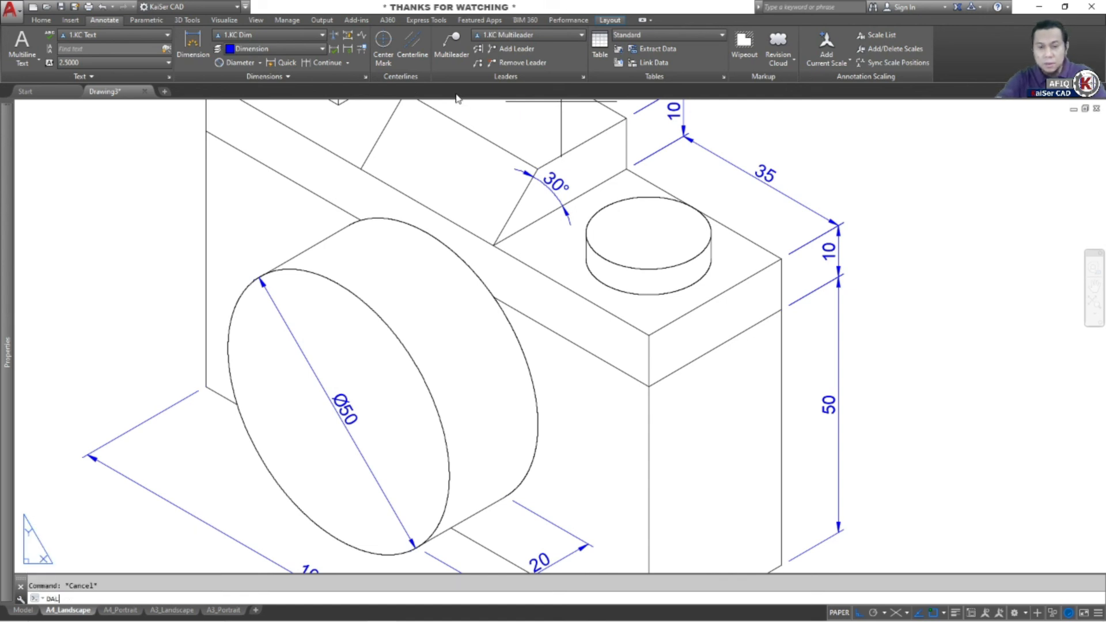
key("Return")
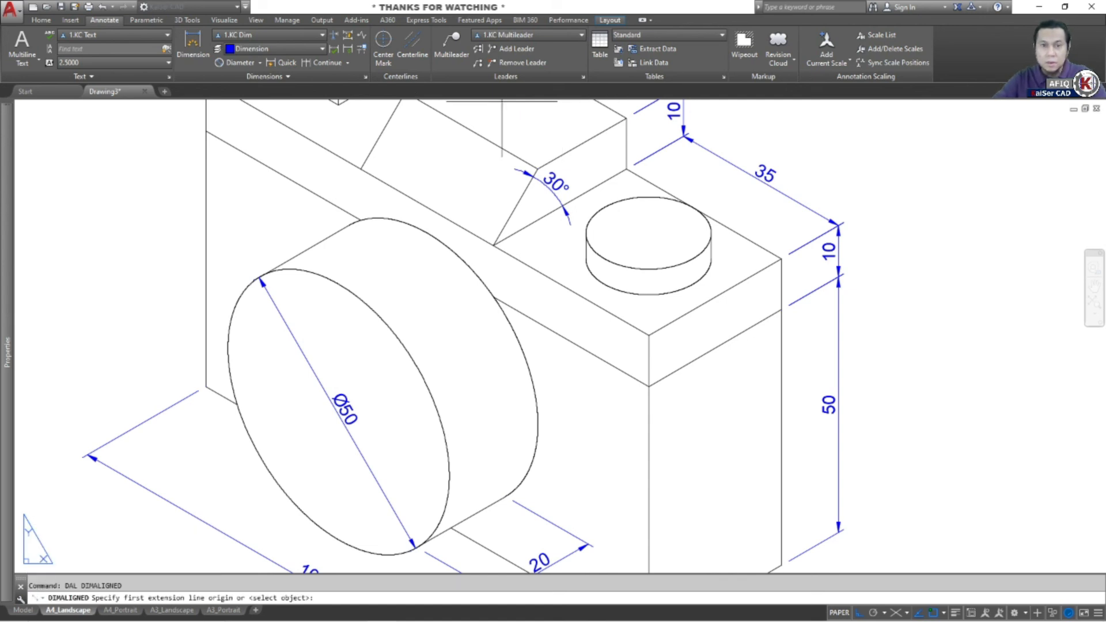
left_click(587, 233)
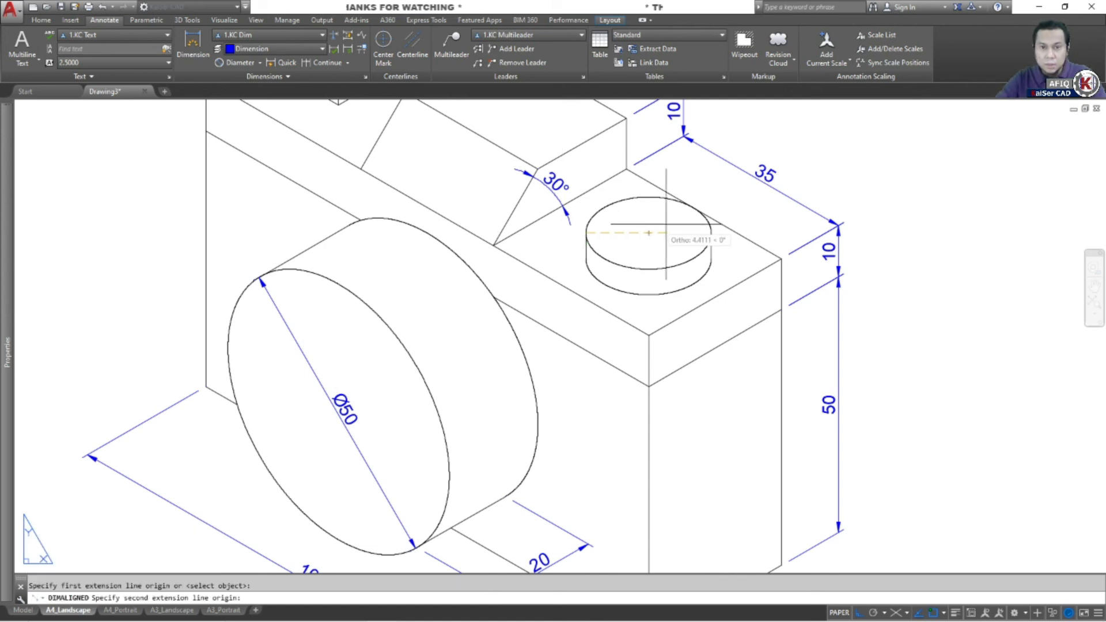
left_click(710, 233)
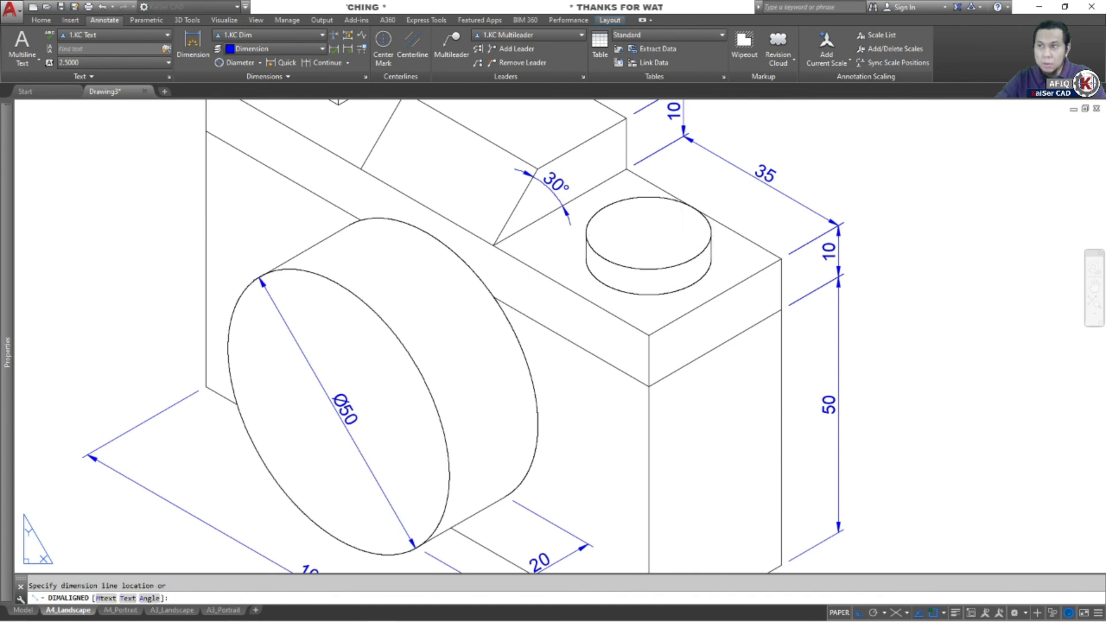
left_click(657, 235)
Replace the text of the round button's top face dimension with Ø20, using the diameter symbol.
scroll(651, 231, "up", 5)
double_click(638, 218)
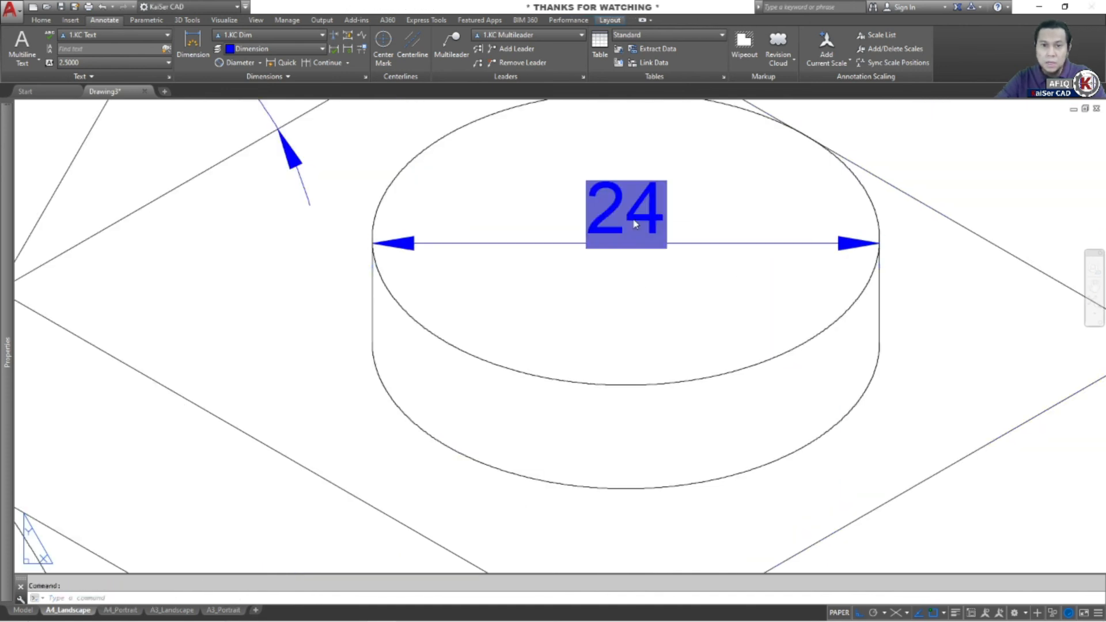
key("ctrl+a")
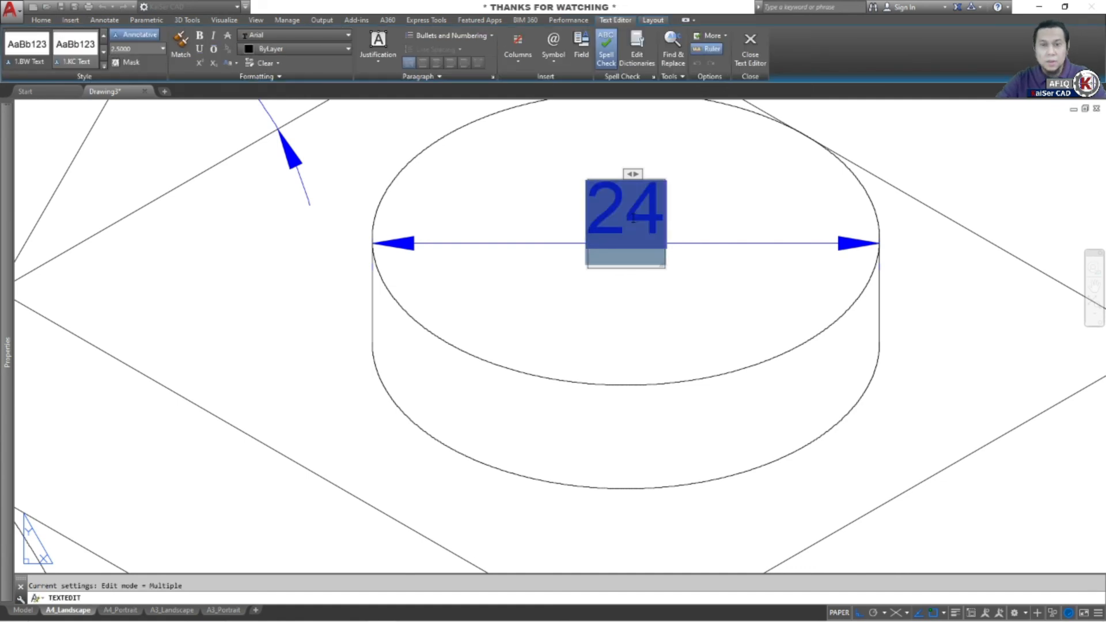
type("20")
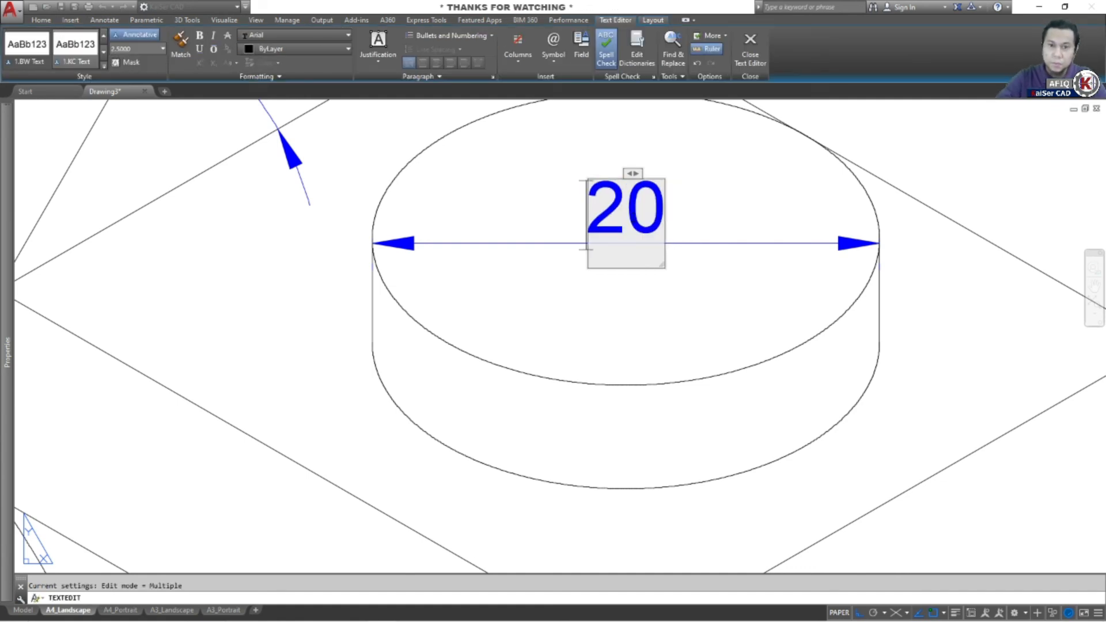
left_click(569, 54)
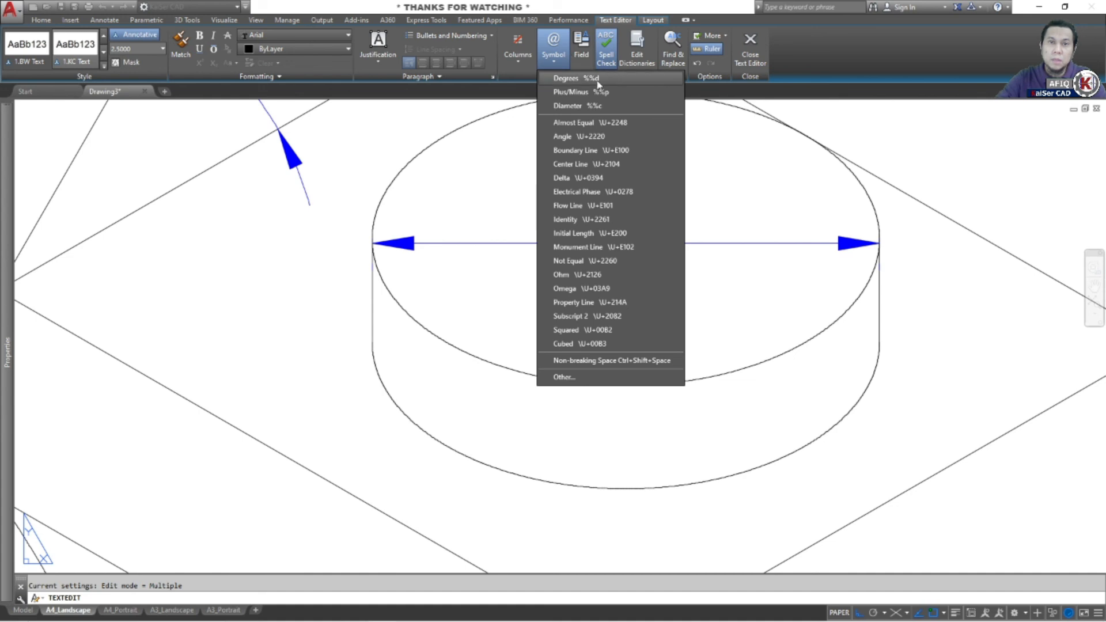
left_click(571, 106)
left_click(902, 177)
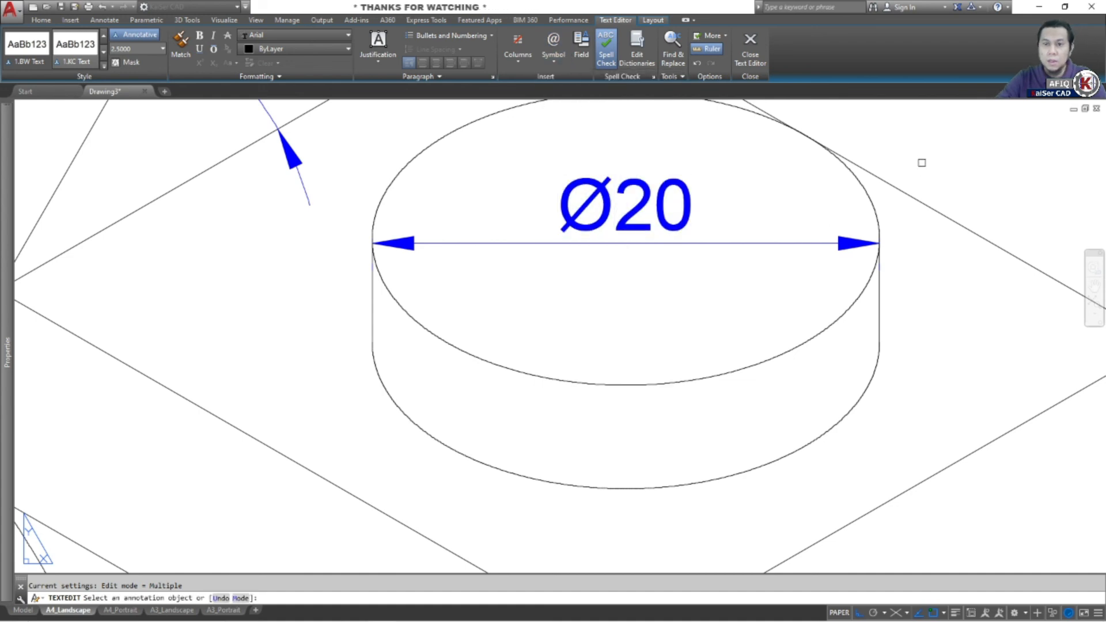
scroll(795, 213, "down", 5)
scroll(780, 230, "up", 2)
scroll(777, 226, "down", 2)
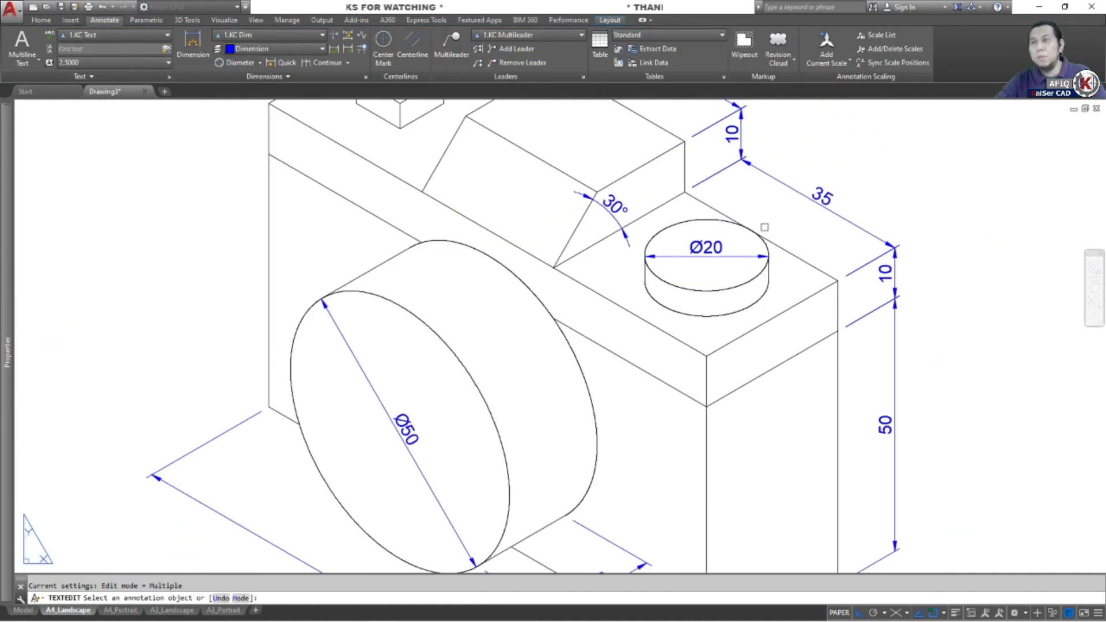
key("Escape")
key("Escape")
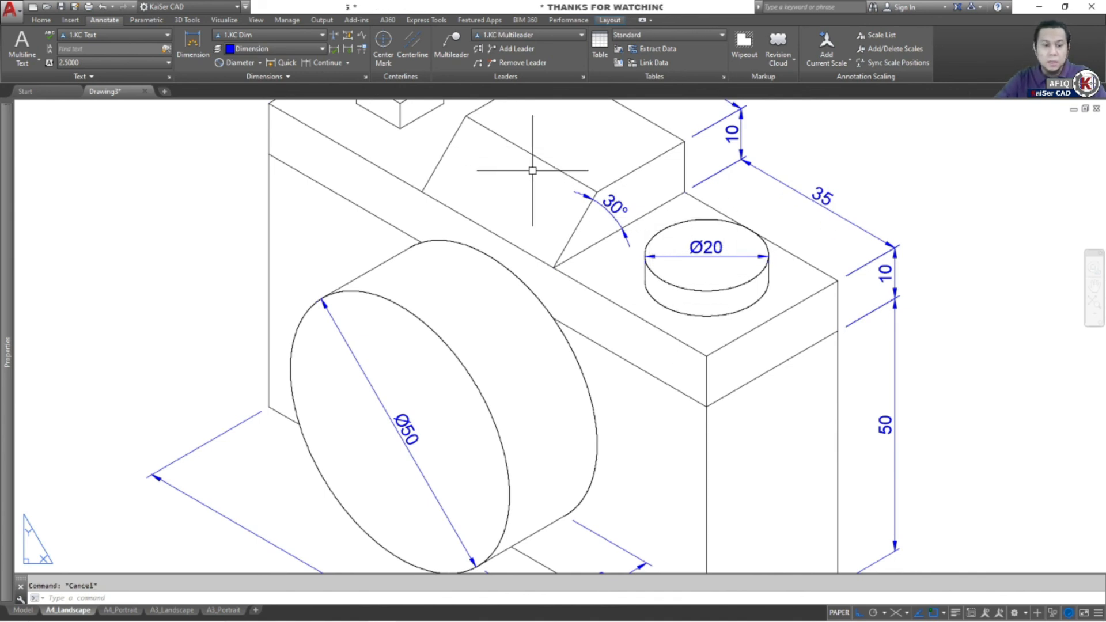
Try an aligned height dimension between the centres of the round button's lower and upper ellipses, and erase it.
type("L")
key("Return")
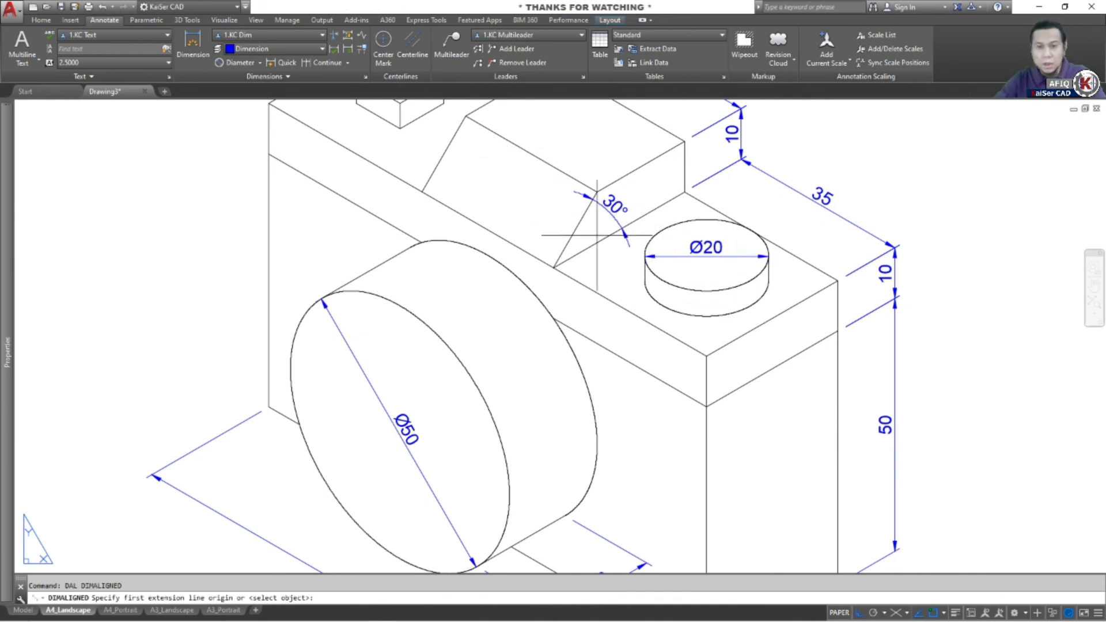
right_click(689, 315, "shift")
left_click(718, 462)
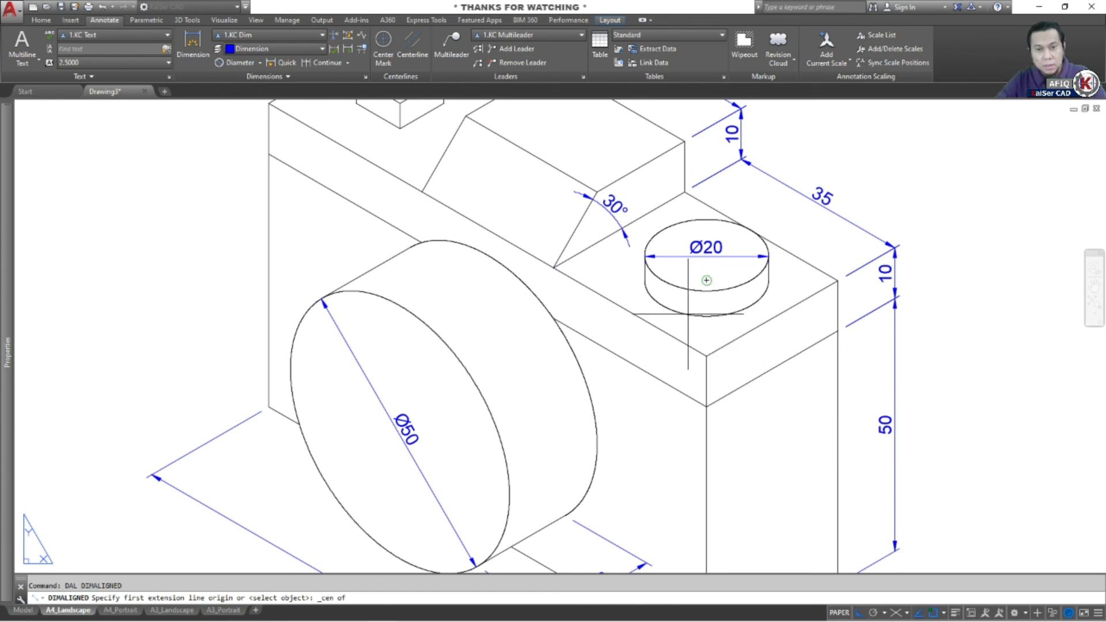
left_click(692, 288)
right_click(689, 280, "shift")
left_click(719, 421)
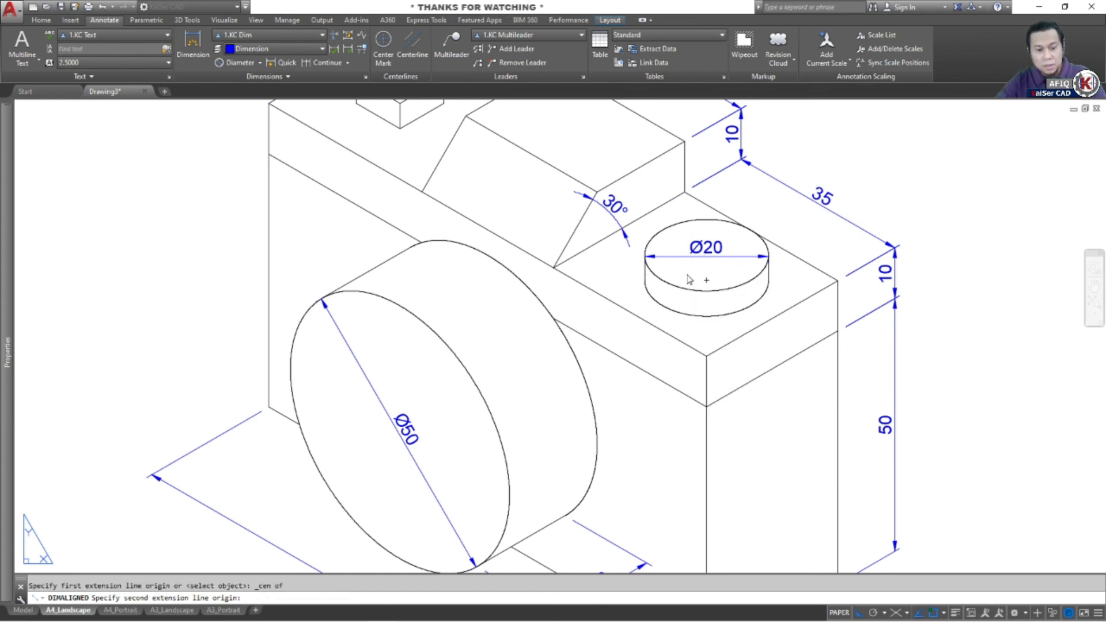
left_click(695, 314)
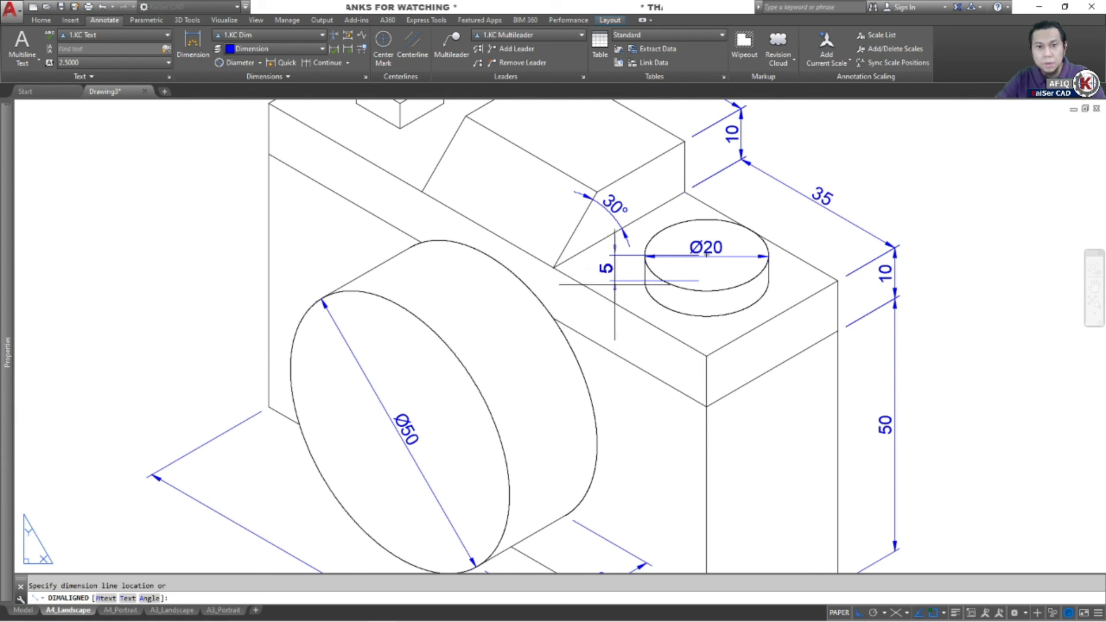
left_click(615, 283)
key("Escape")
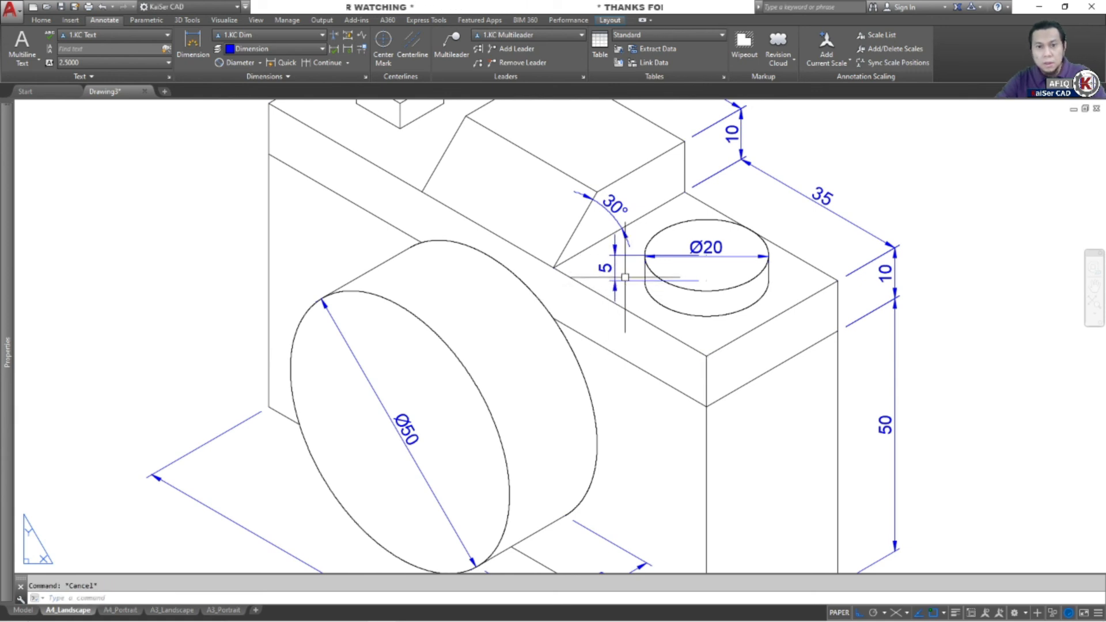
left_click(619, 278)
key("Delete")
Add an aligned dimension for the round button's height by selecting its vertical side edge nearest the lens, placing it beside the button.
scroll(636, 278, "up", 4)
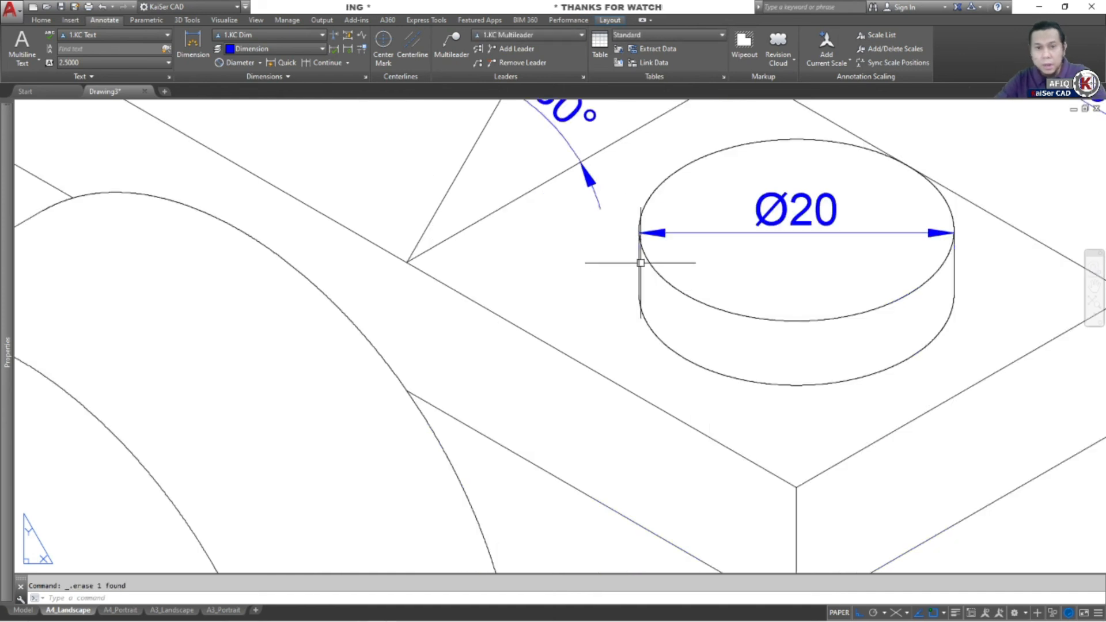
type("DA")
key("Return")
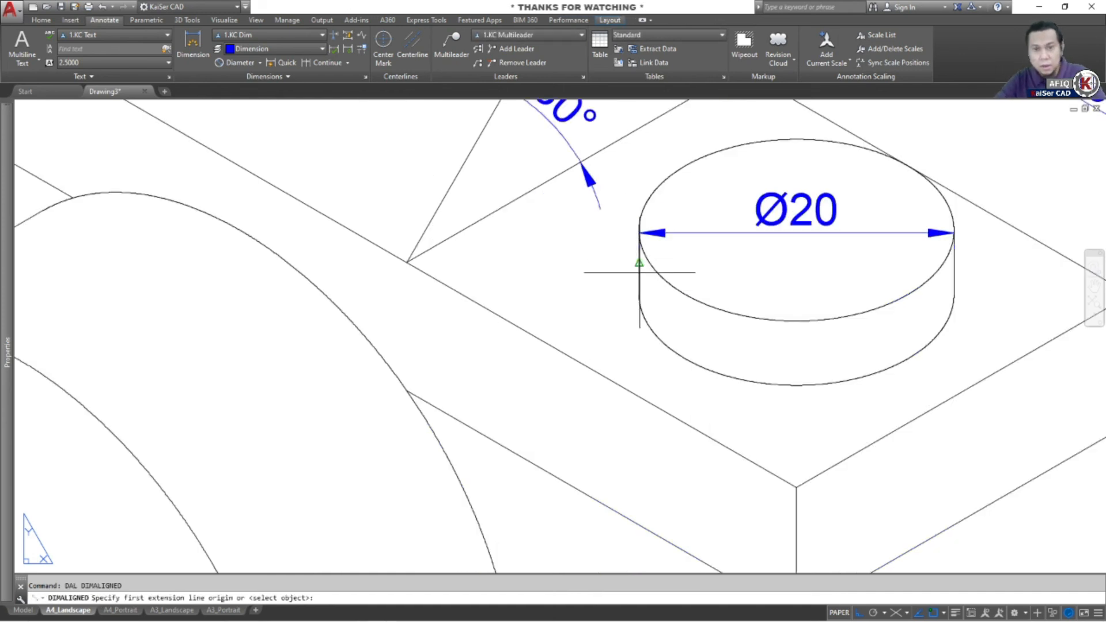
key("Return")
left_click(638, 262)
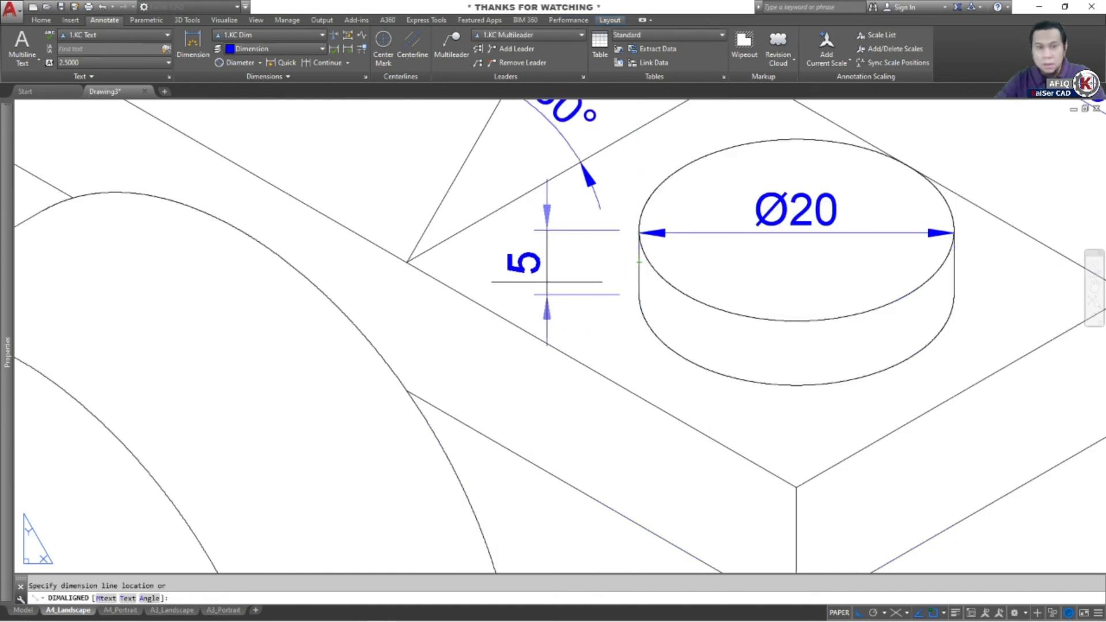
left_click(507, 294)
scroll(510, 297, "down", 2)
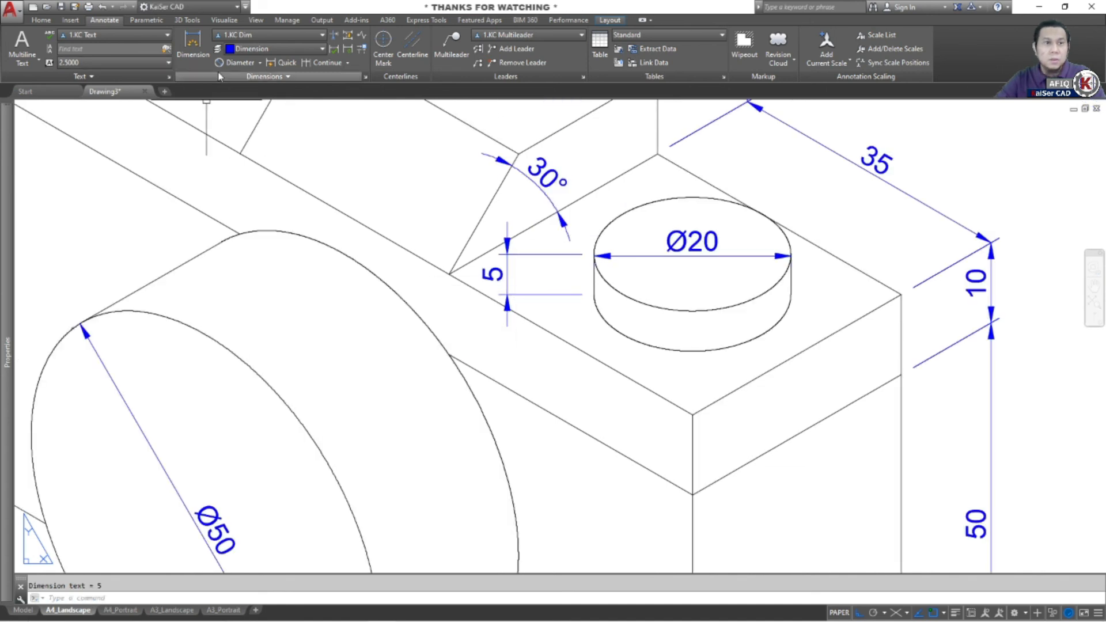
Oblique the round button's height dimension along the body's short top edge, picking that edge's two corners as the angle.
left_click(230, 79)
left_click(201, 91)
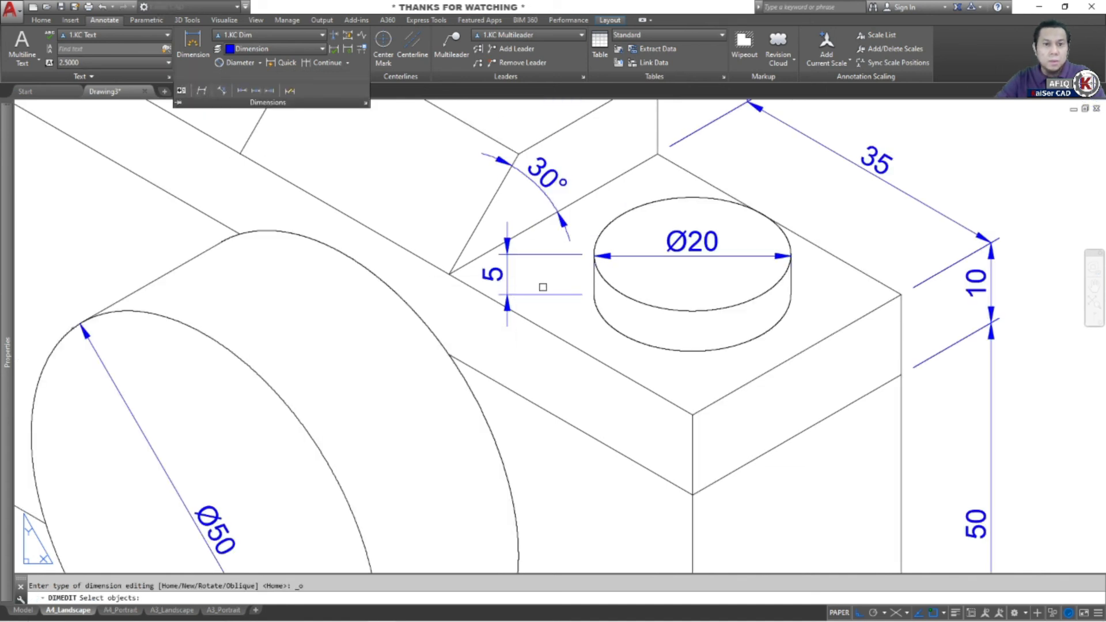
left_click(540, 255)
key("Return")
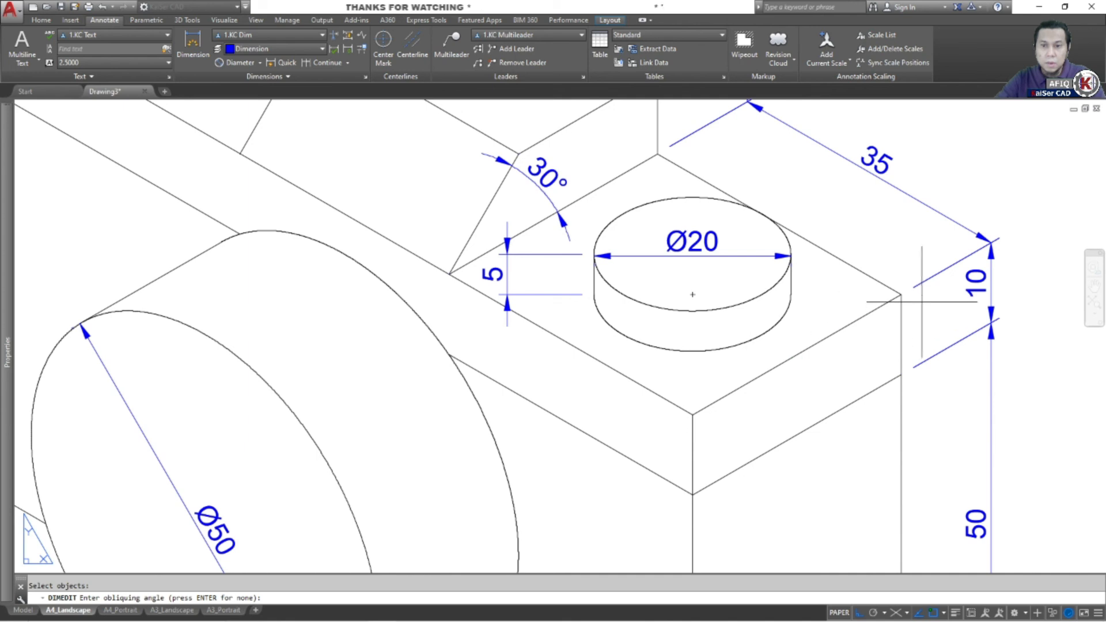
left_click(901, 294)
left_click(693, 415)
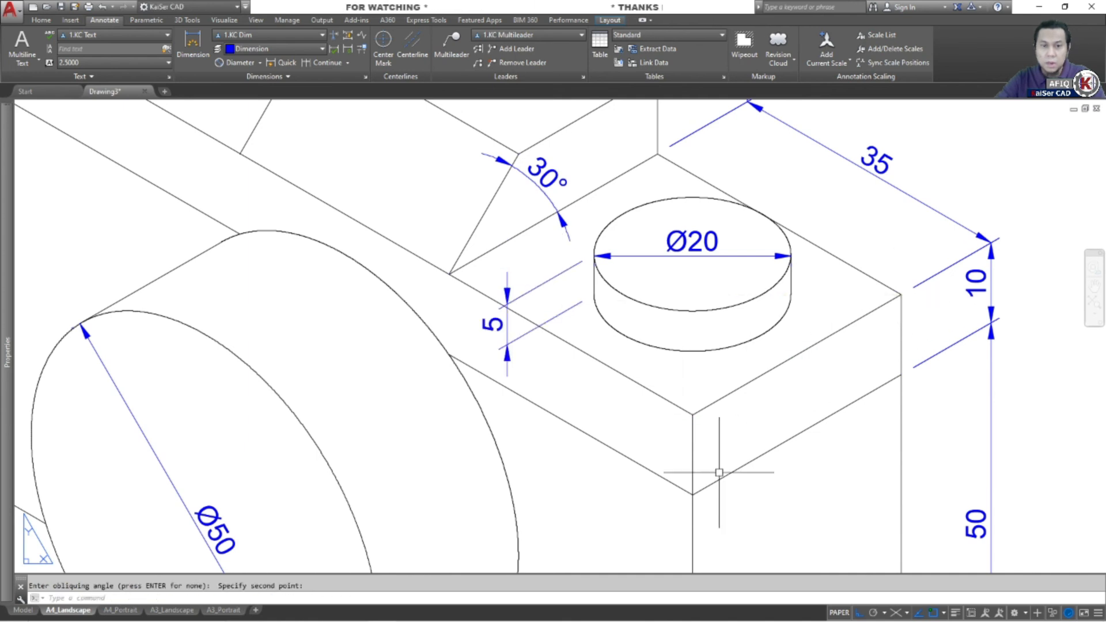
middle_click_drag(645, 416, 511, 405)
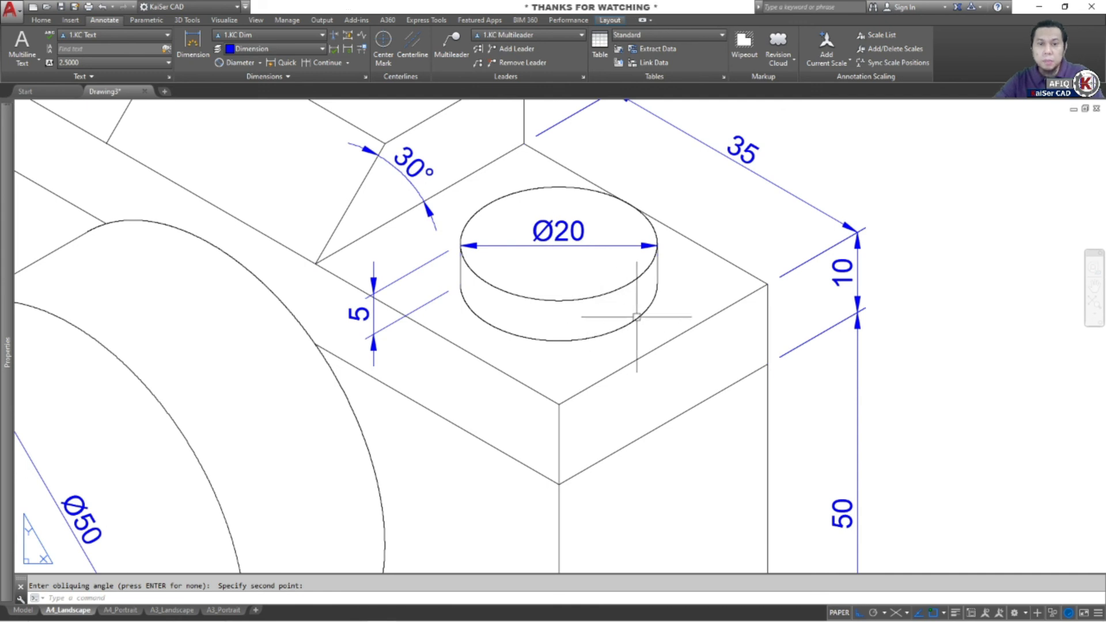
key("Escape")
type("o")
type("AL")
key("Return")
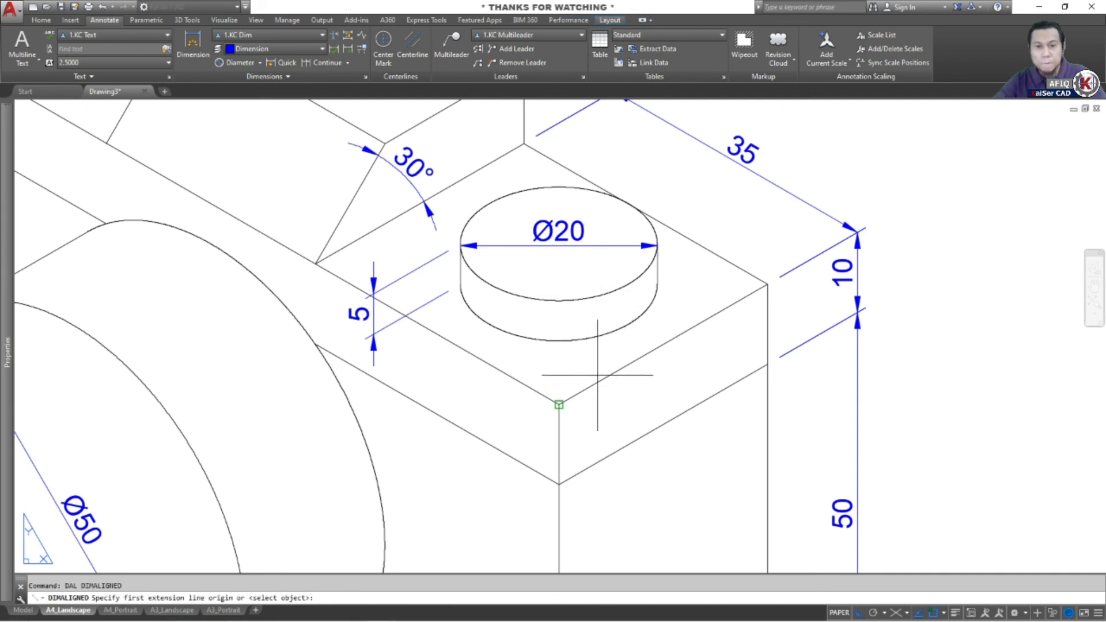
left_click(559, 403)
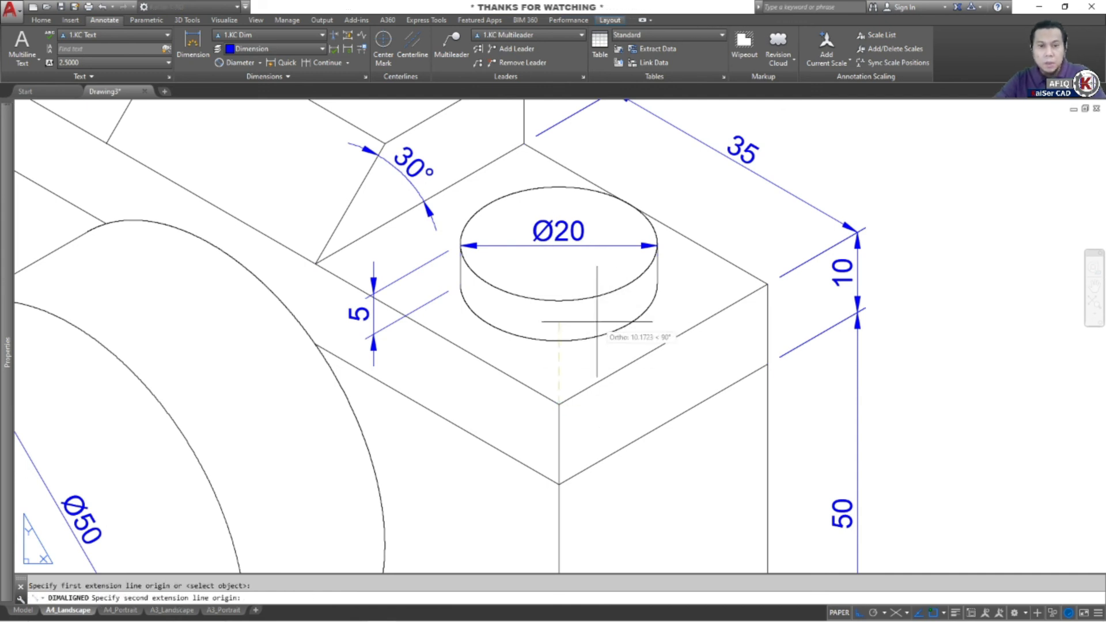
left_click(559, 284)
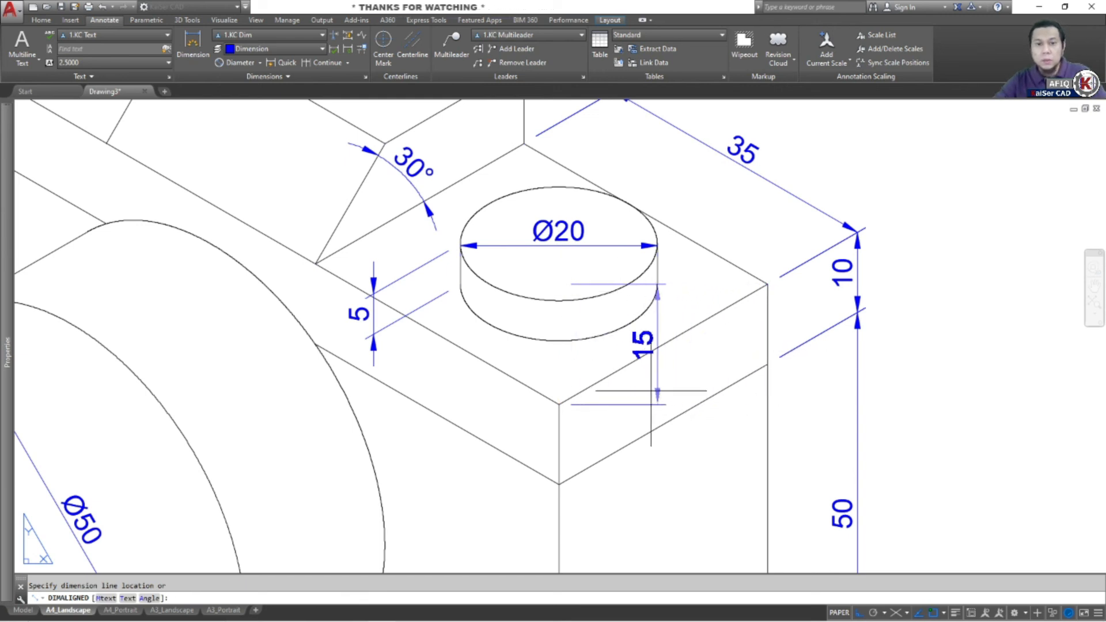
key("Escape")
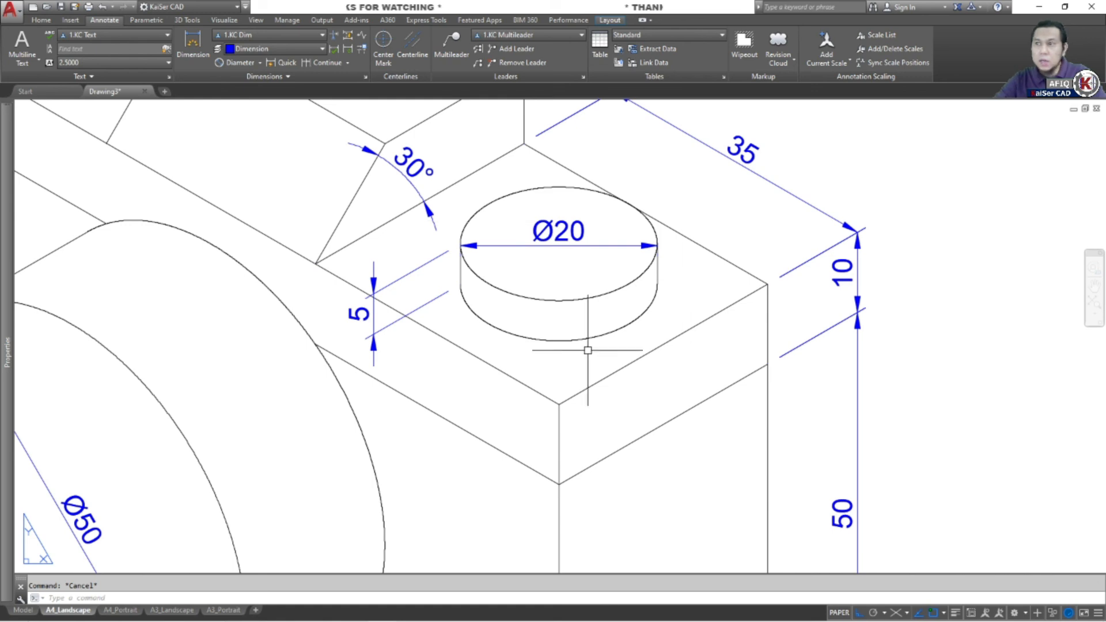
Activate model space inside the layout viewport and turn on isometric drafting.
double_click(656, 319)
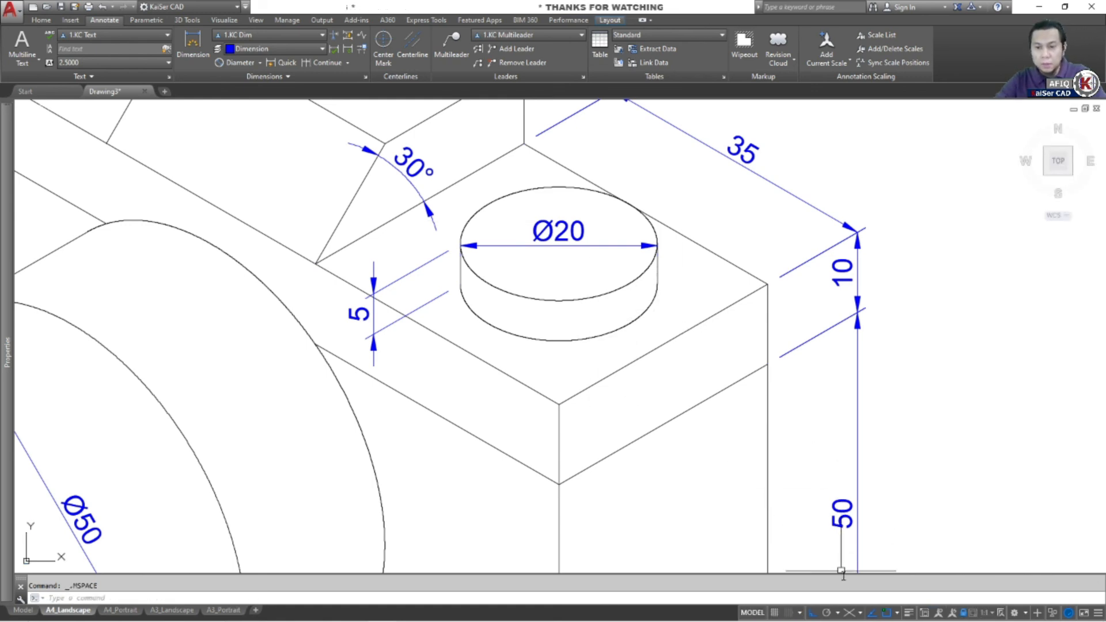
left_click(849, 612)
key("Escape")
Draw a line from the midpoint of the body's short top edge to the centre of the round button's base ellipse.
type("l")
key("Return")
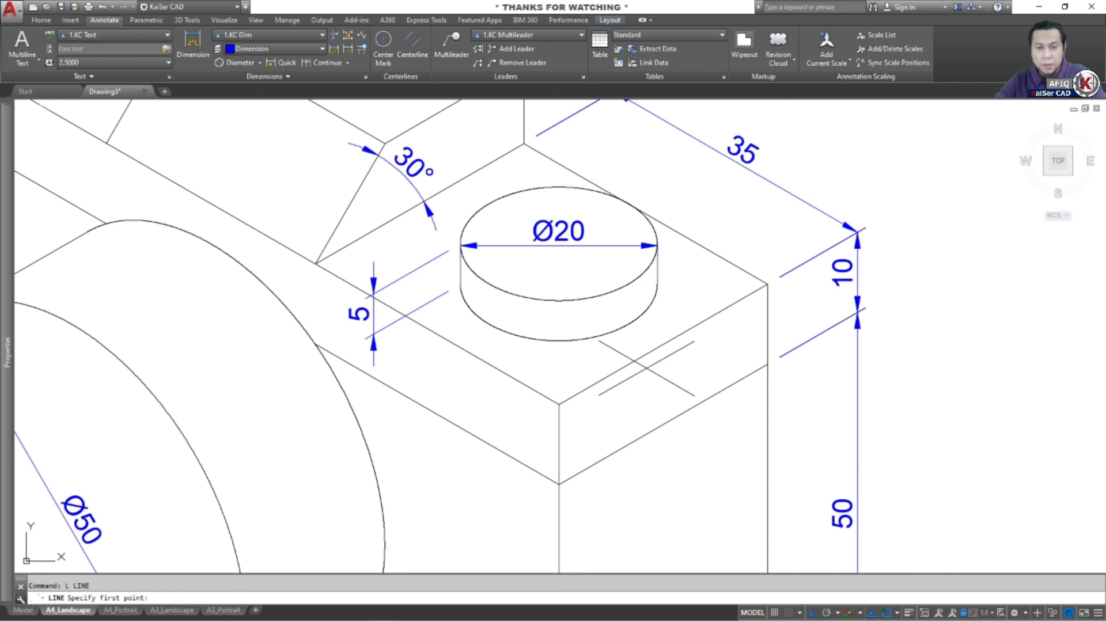
left_click(662, 344)
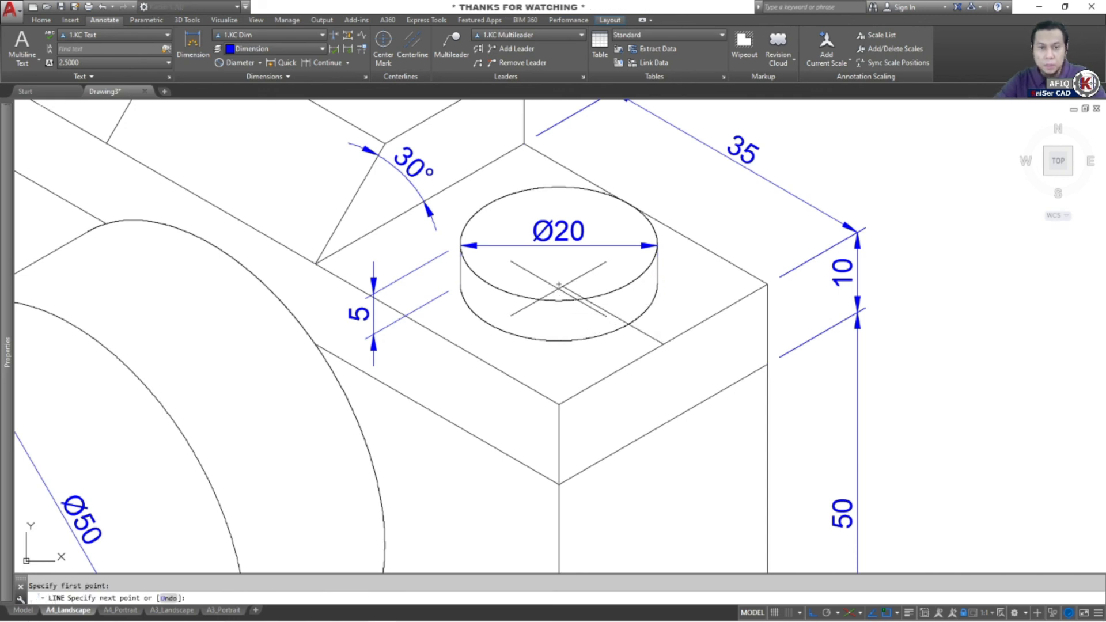
key("Escape")
Draw an isometric line from the centre of the button's base ellipse to just beyond the body's long rear top edge.
key("Return")
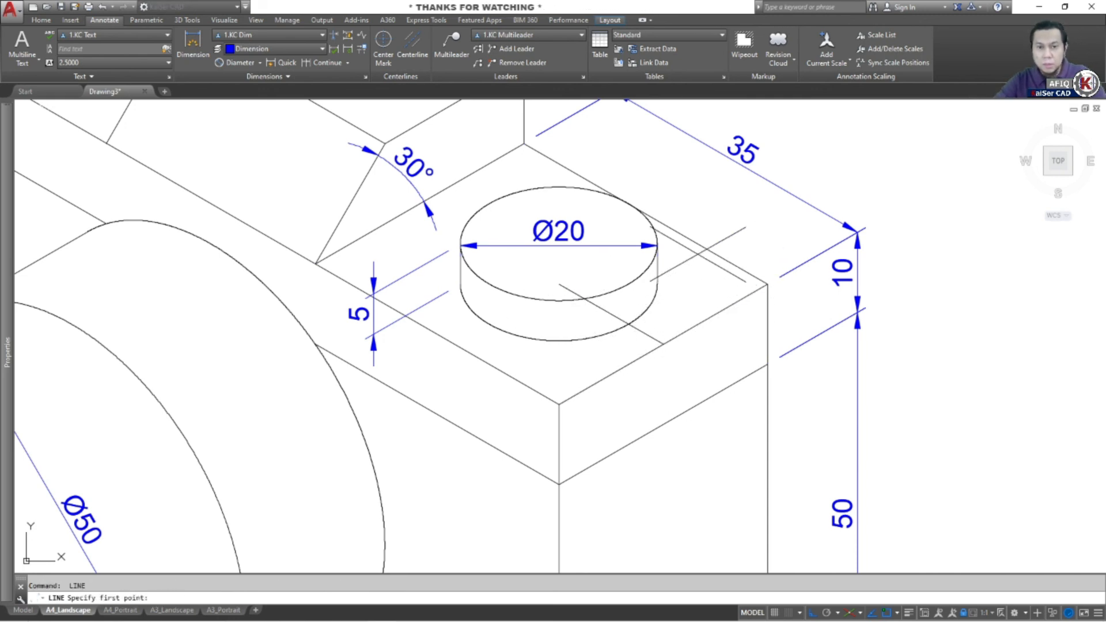
left_click(559, 284)
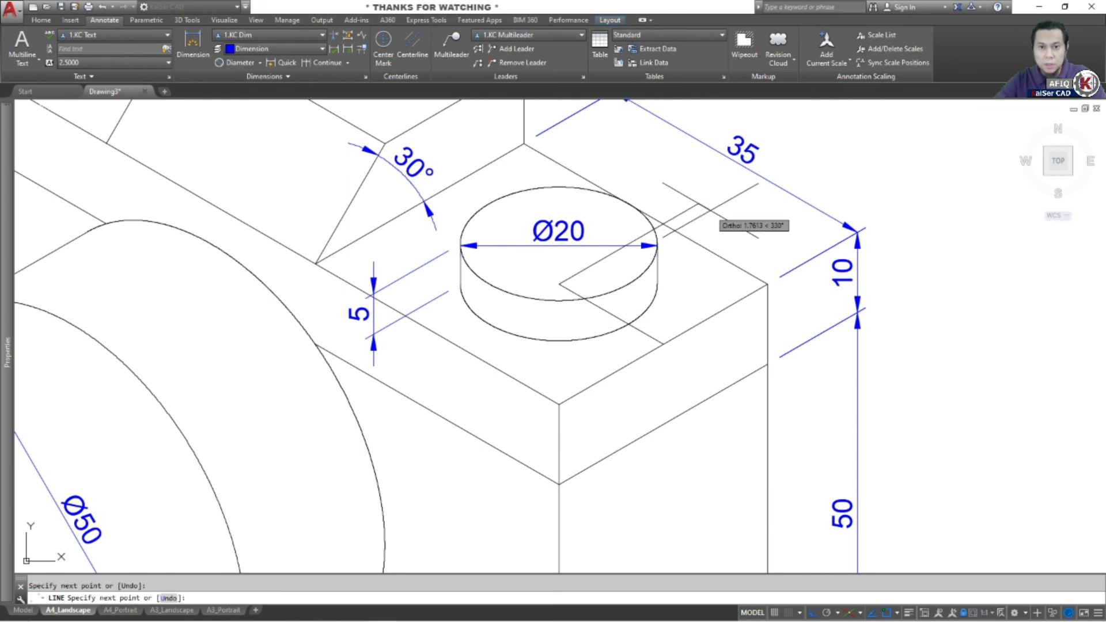
left_click(713, 215)
key("Escape")
Trim the part of the new centre line that extends beyond the body's rear top edge.
type("tr")
key("Return")
key("Return")
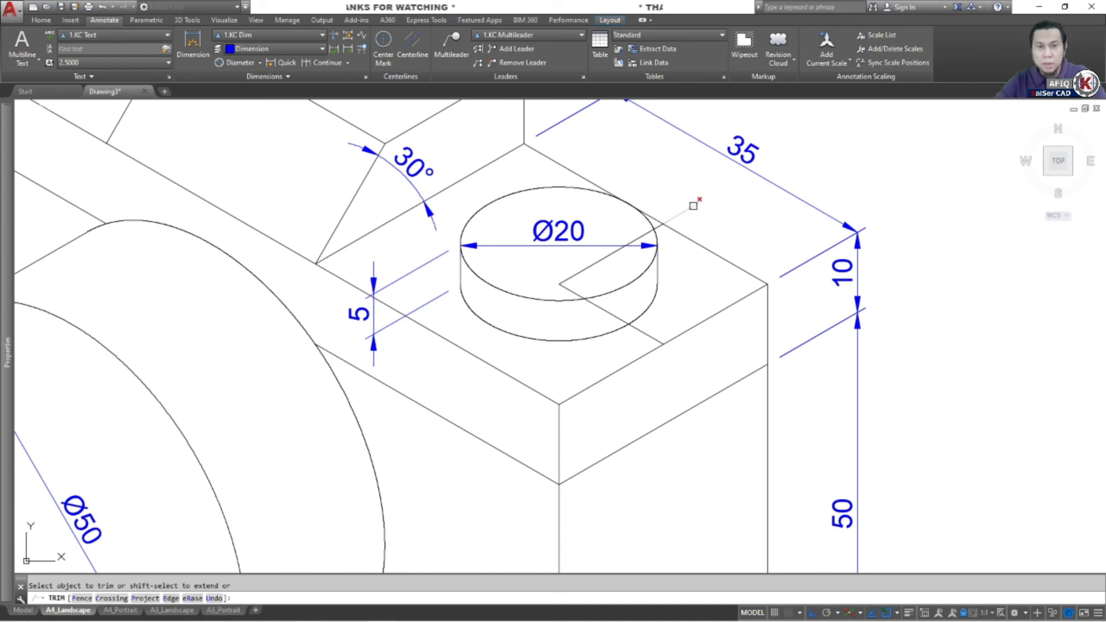
left_click(696, 203)
key("Escape")
scroll(658, 222, "up", 4)
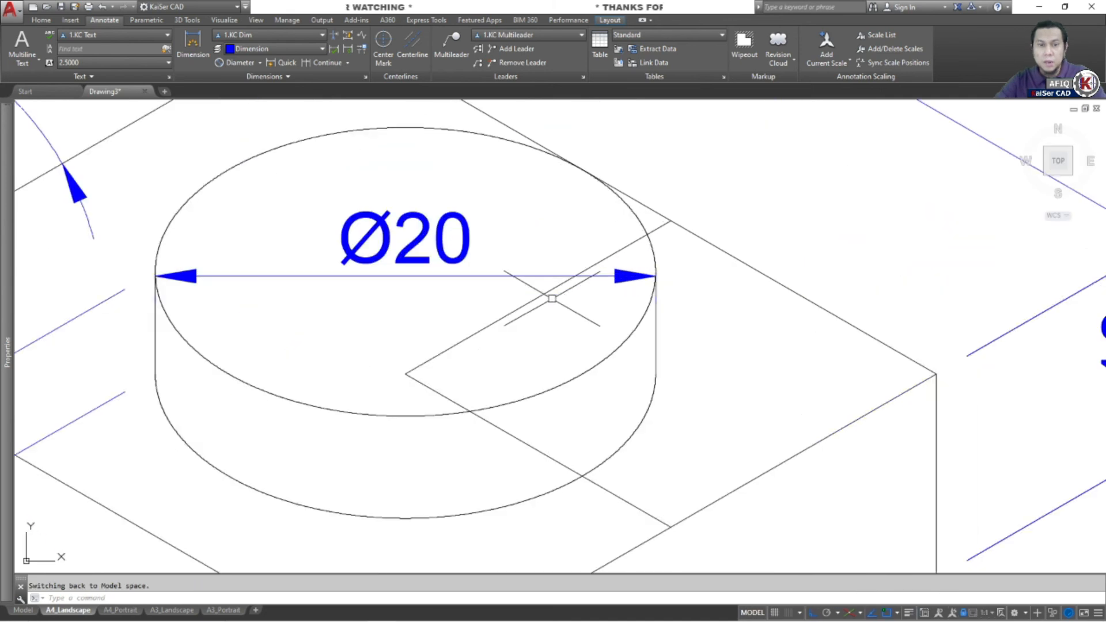
Move the two locating lines at the round button onto the red centre-line layer.
left_click(466, 358)
left_click(388, 380)
scroll(574, 346, "down", 4)
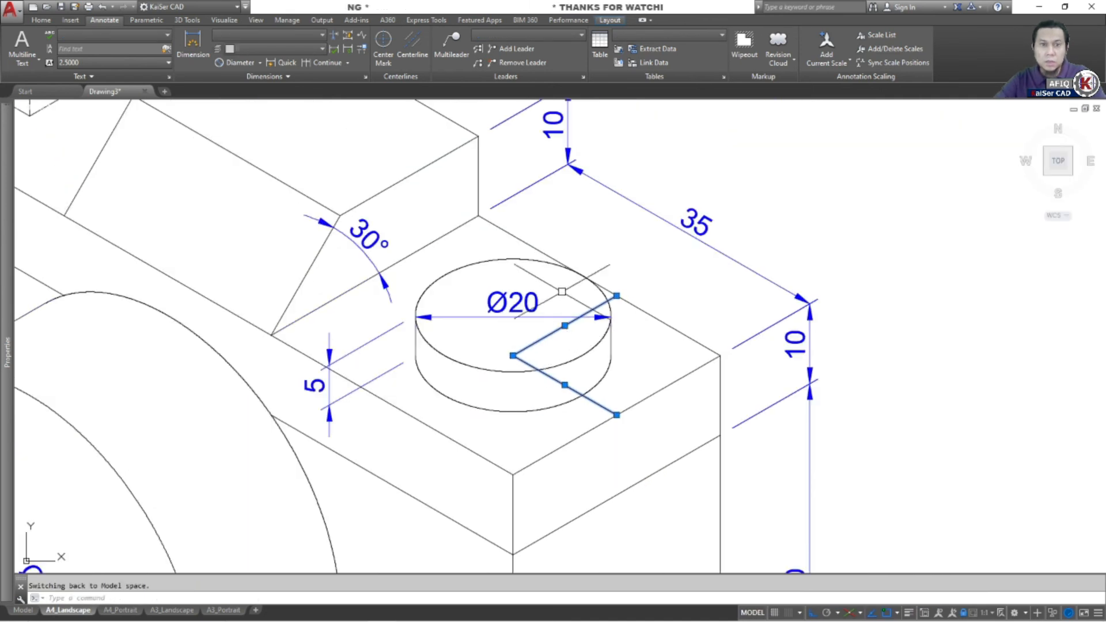
left_click(41, 20)
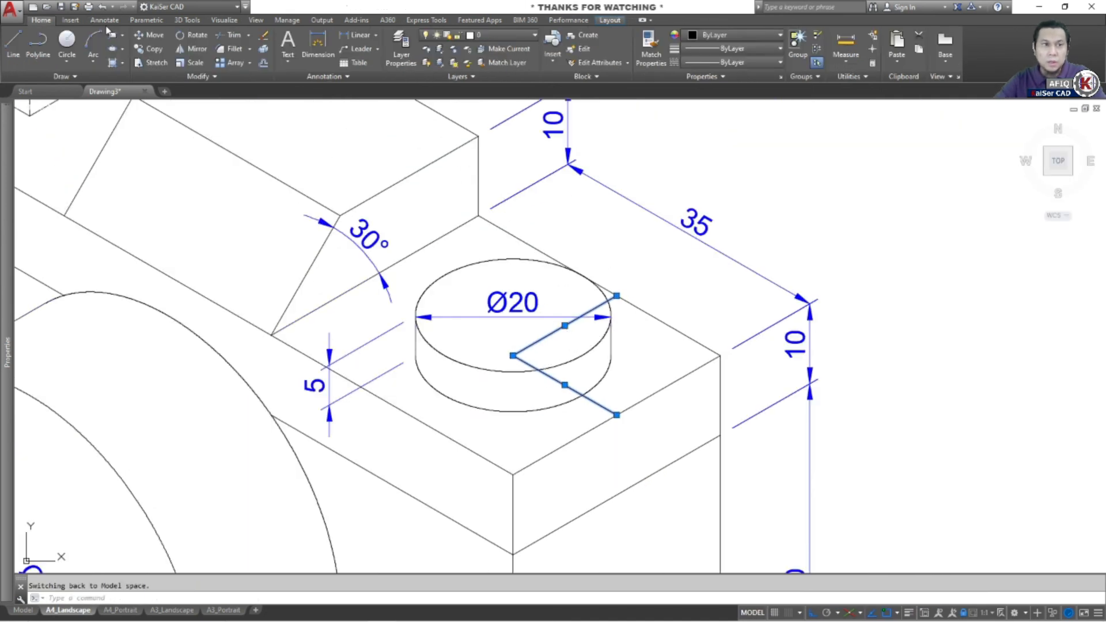
left_click(507, 35)
left_click(501, 77)
key("Escape")
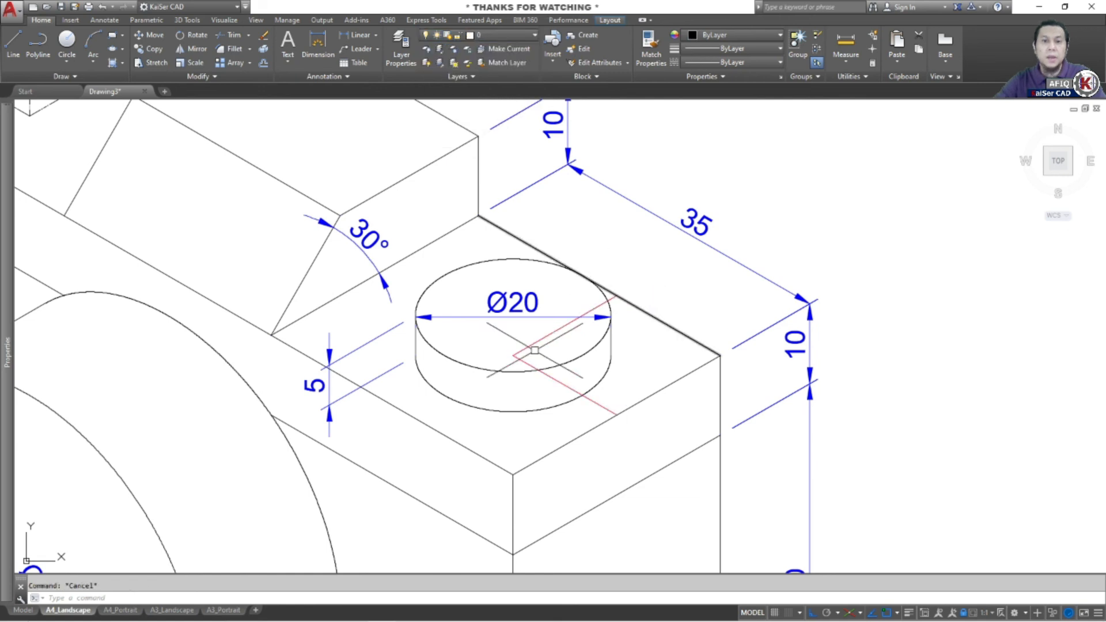
Turn off isometric drafting and switch from the viewport's model space back to paper space.
scroll(622, 317, "down", 2)
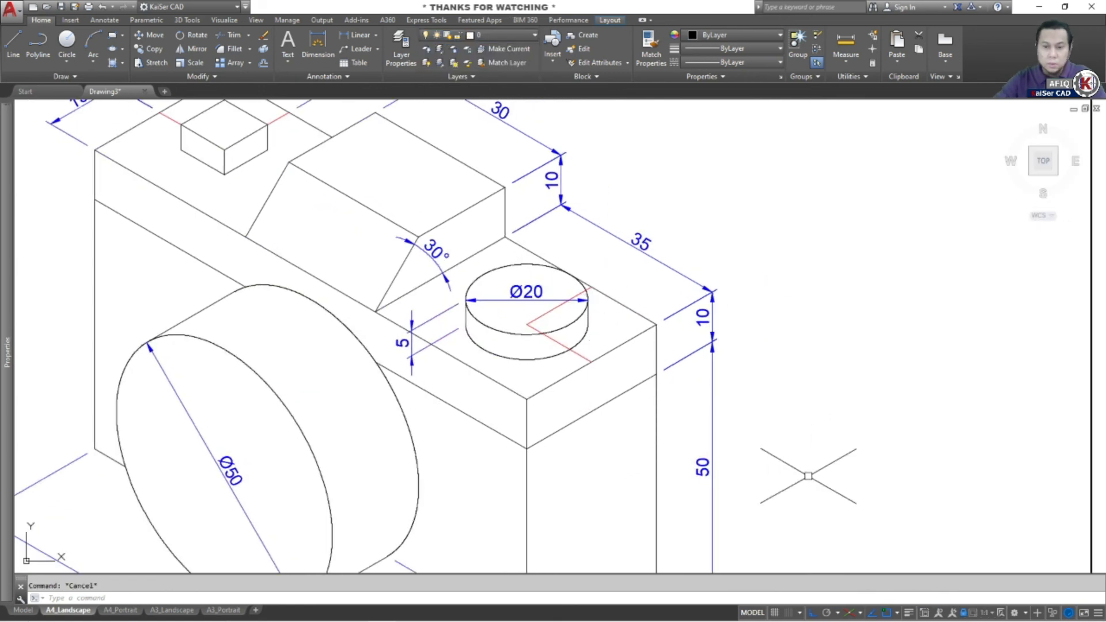
left_click(850, 613)
key("Escape")
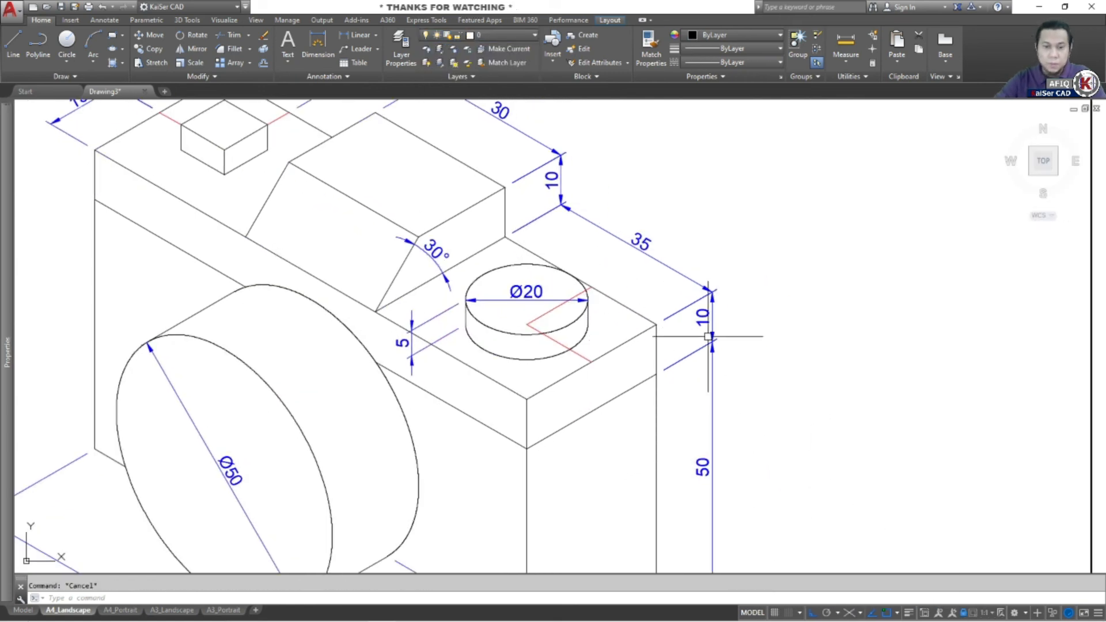
type("p")
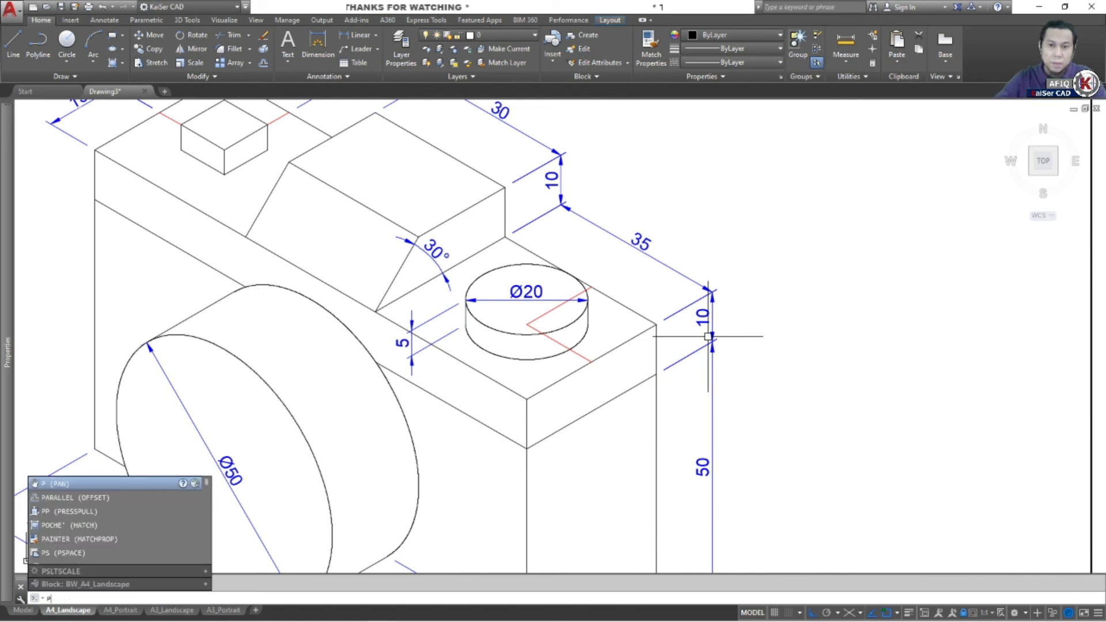
type("s")
key("Return")
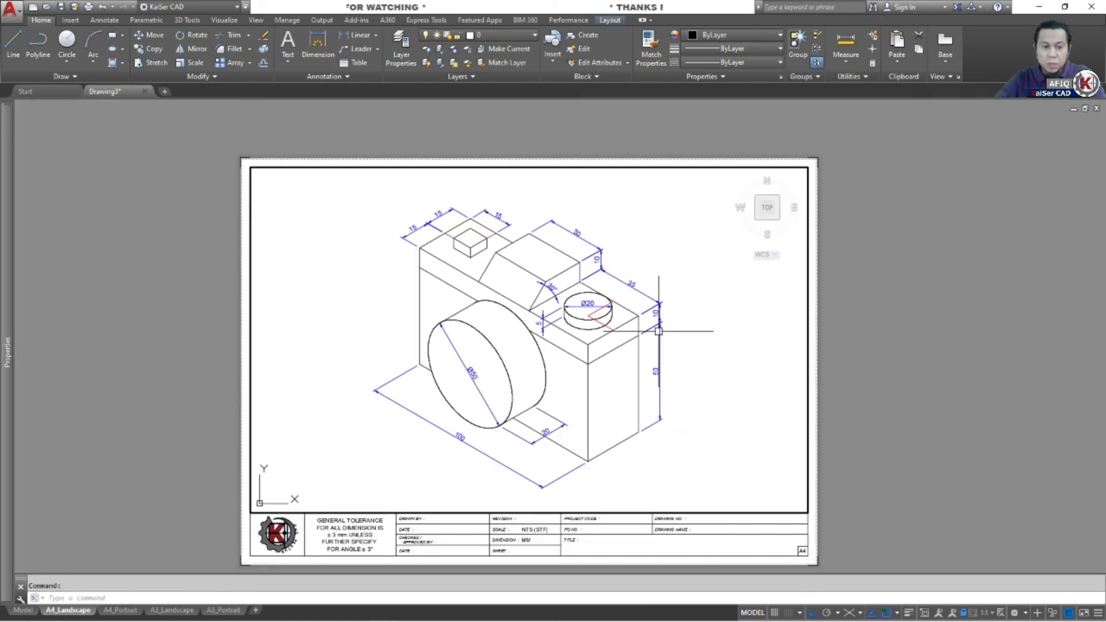
double_click(853, 336)
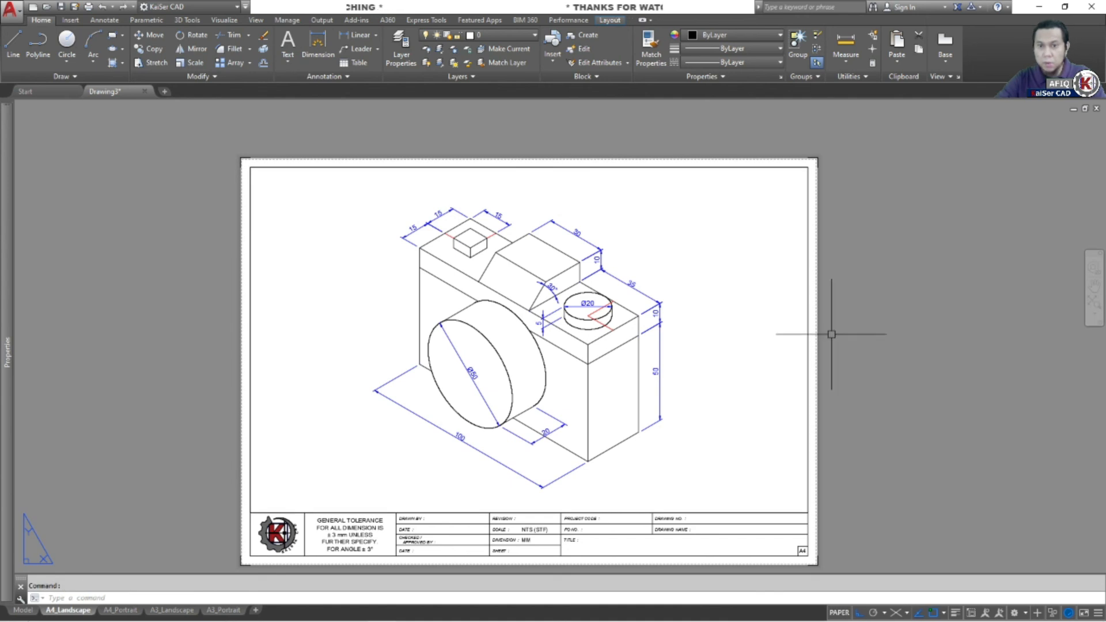
Add an aligned dimension along the body's rear top edge, from its outer corner to the end of the button's centre line.
scroll(625, 328, "up", 8)
type("dal")
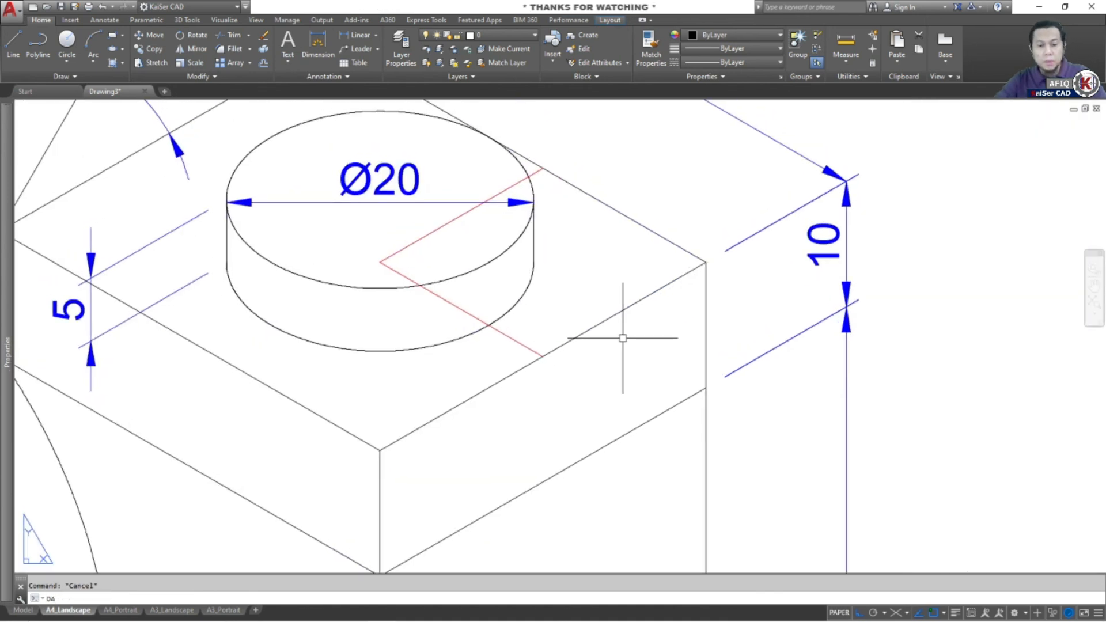
key("Return")
left_click(706, 262)
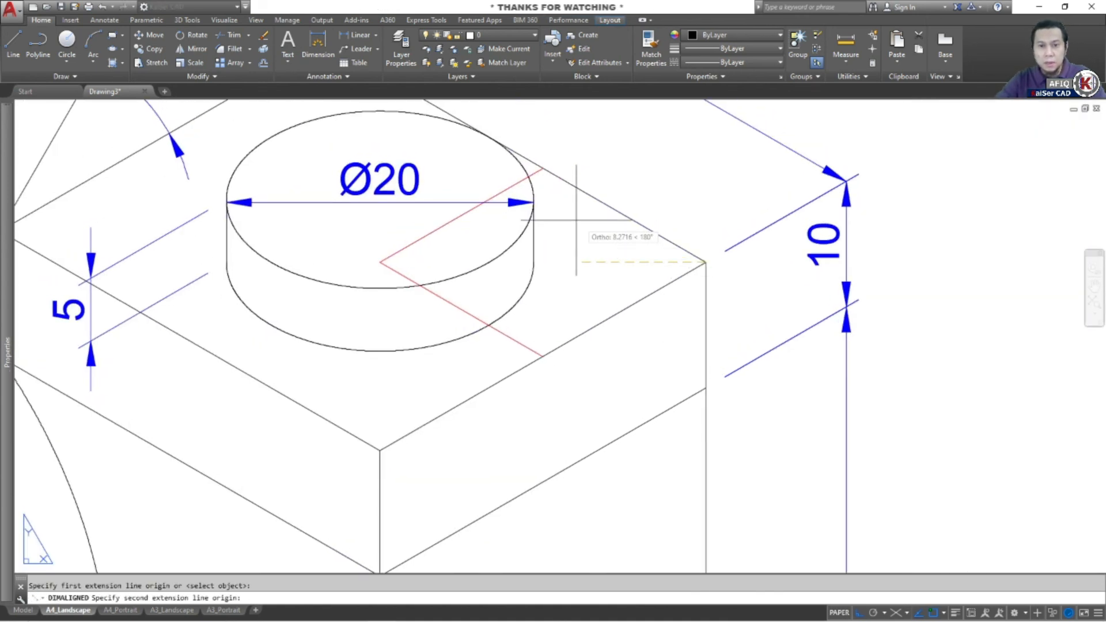
left_click(542, 168)
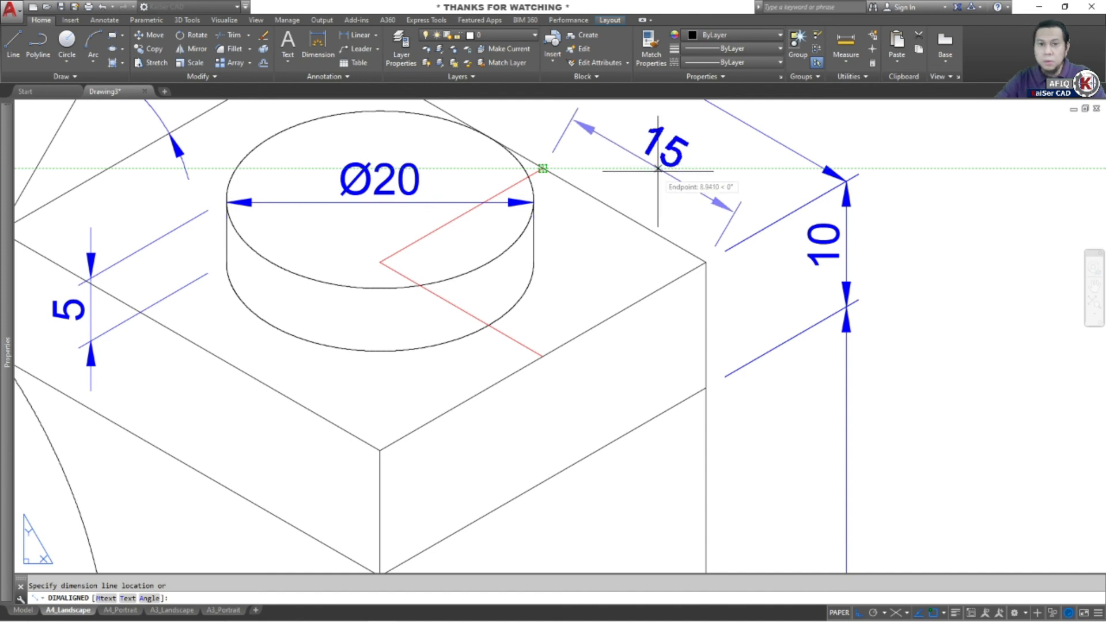
left_click(677, 151)
Add two aligned dimensions along the body's short top edge, one from each corner to the end of the button's centre line.
scroll(706, 169, "down", 2)
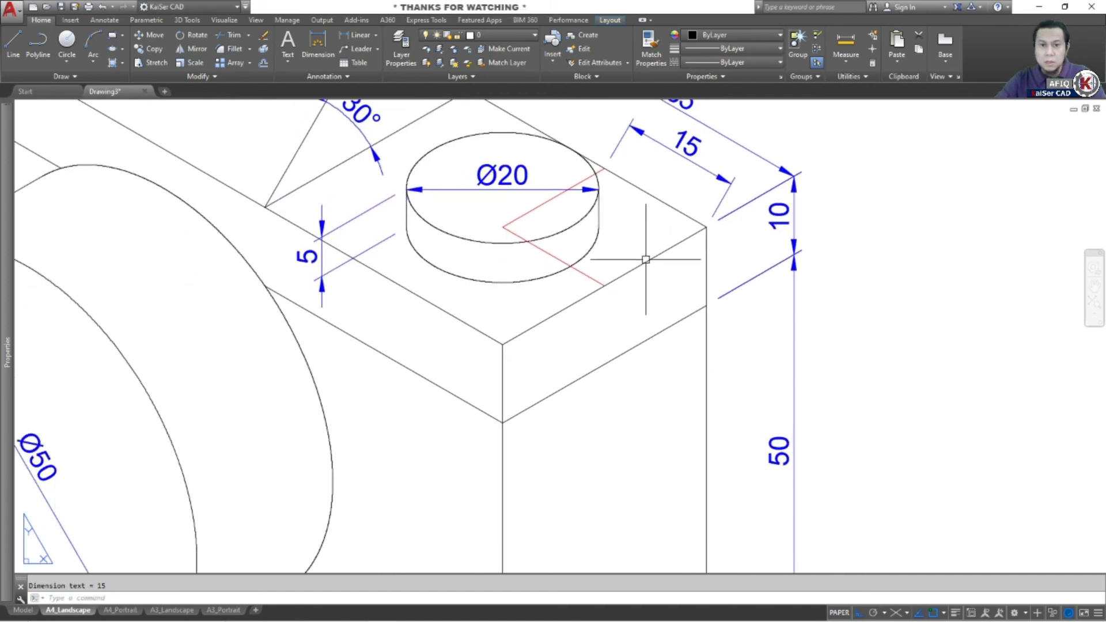
key("Return")
left_click(706, 227)
left_click(604, 287)
left_click(709, 327)
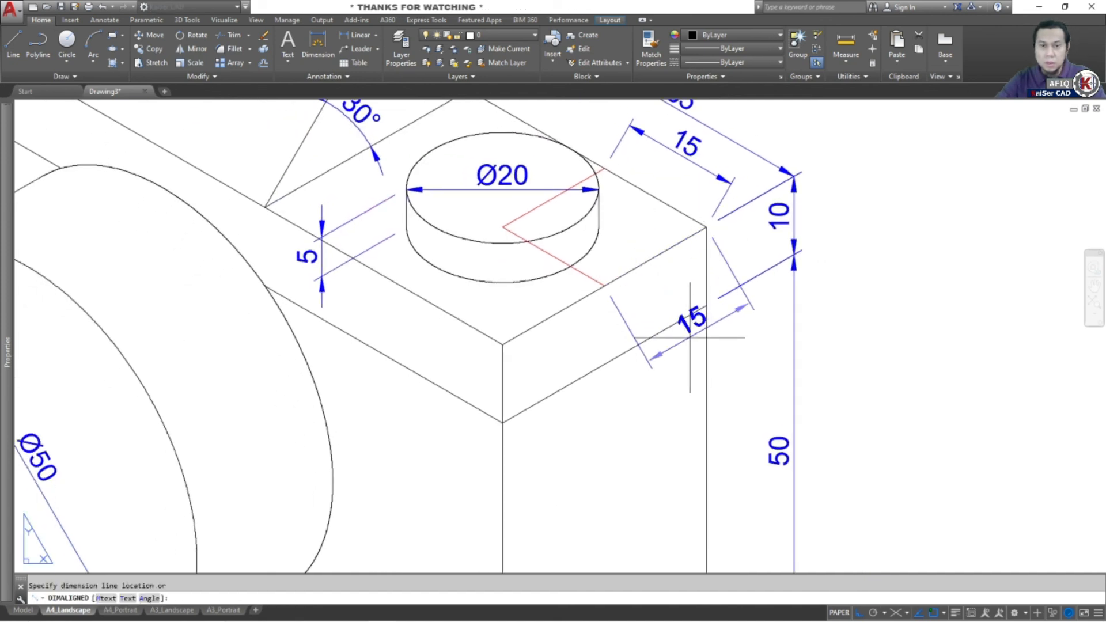
key("Return")
left_click(503, 344)
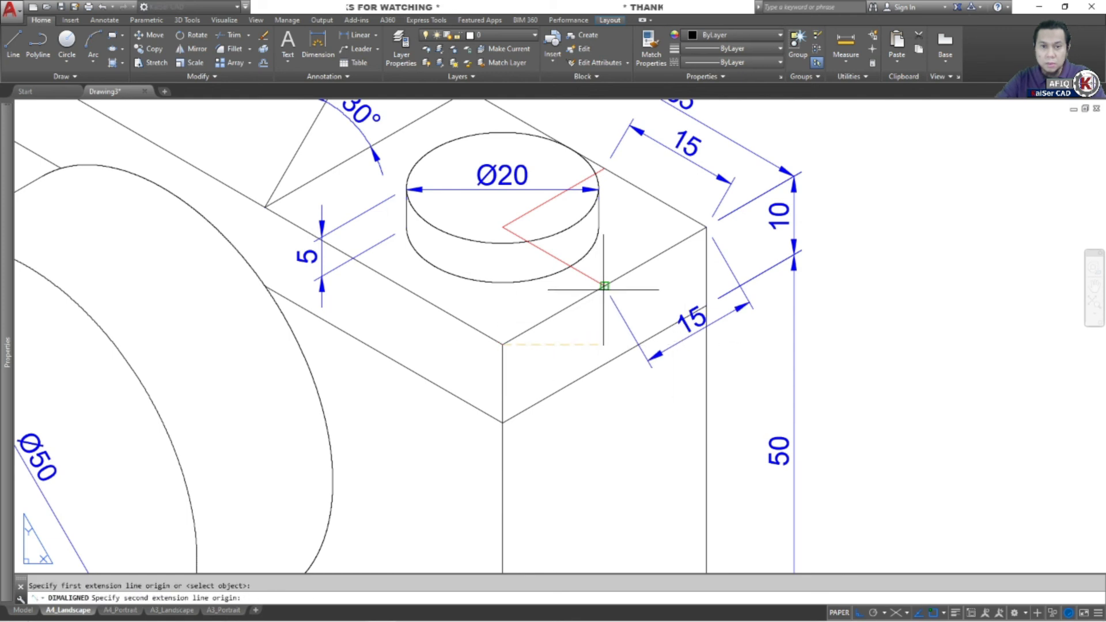
left_click(603, 286)
left_click(625, 351)
key("Escape")
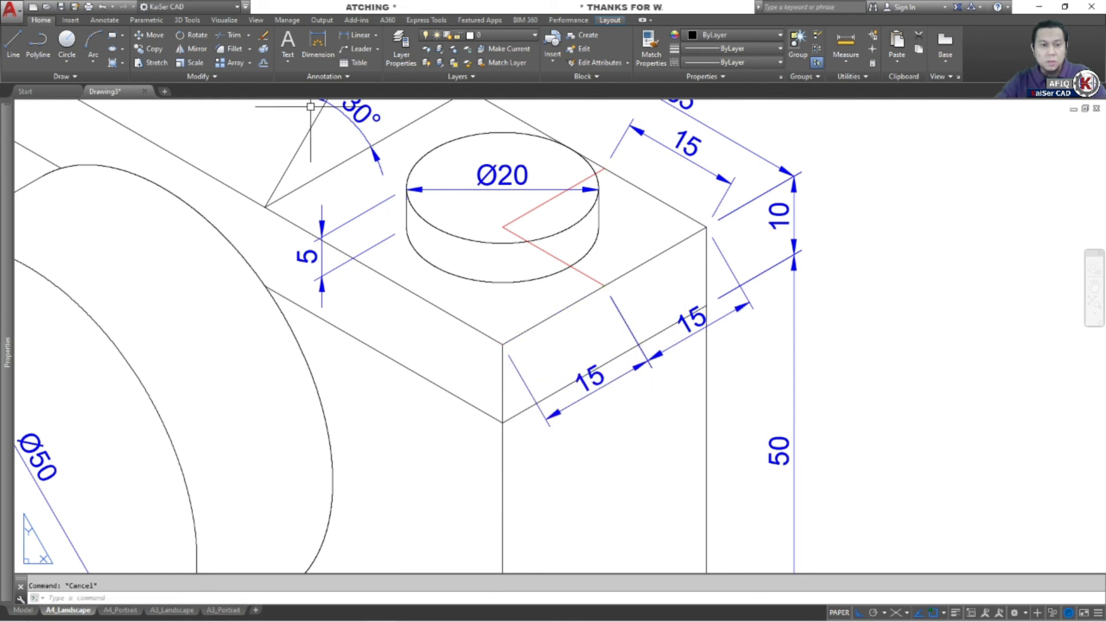
Oblique the new rear-edge dimension at the round button, using the direction of the body's short top edge.
left_click(310, 79)
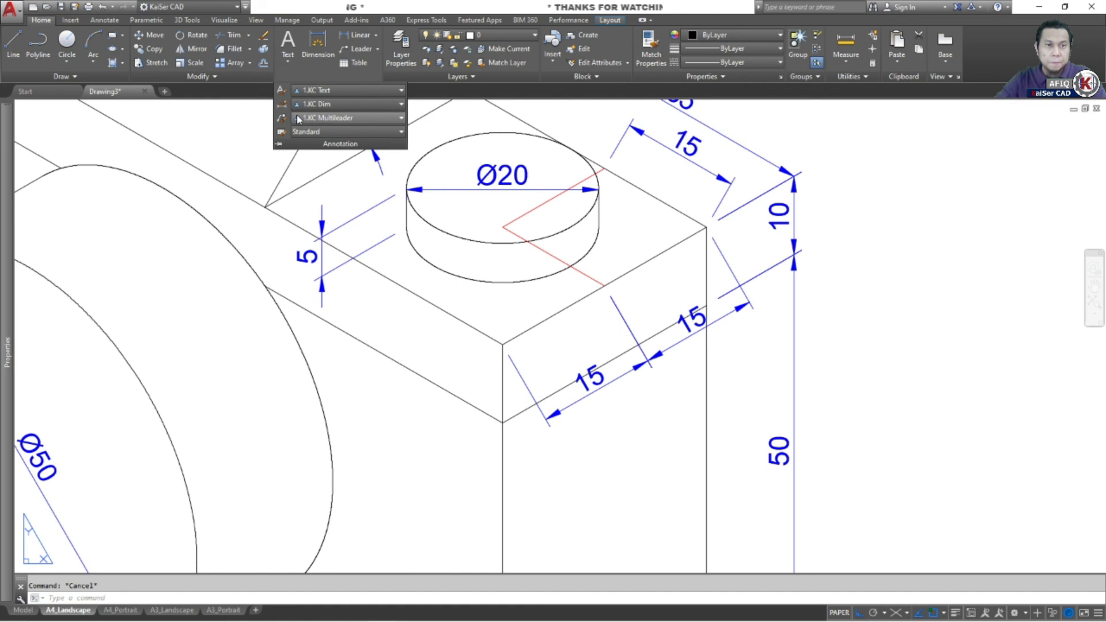
left_click(105, 20)
left_click(240, 80)
left_click(202, 92)
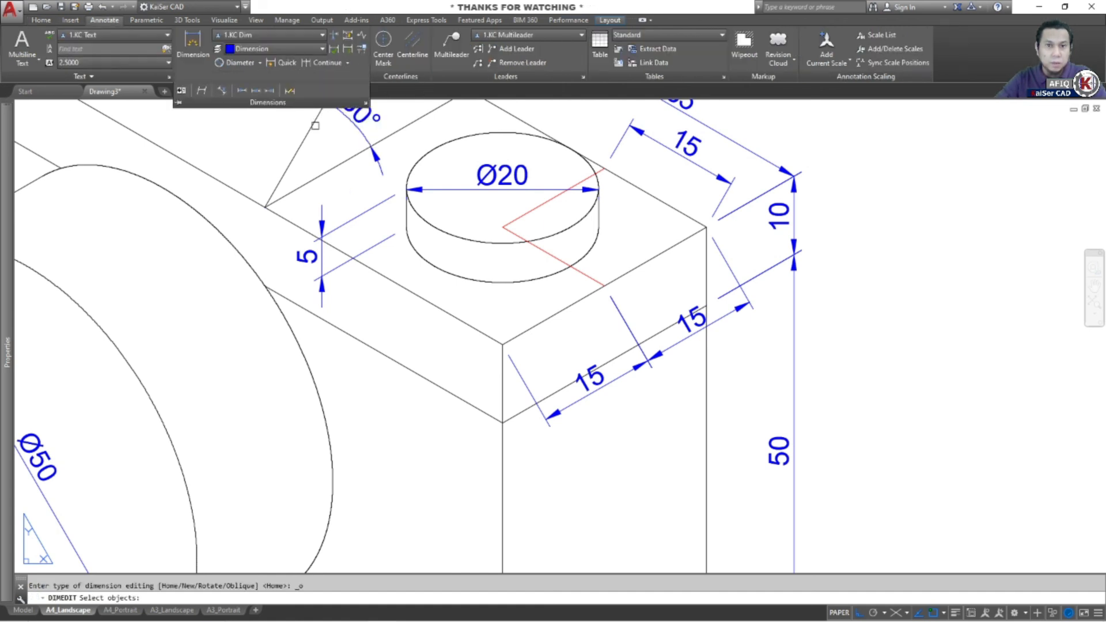
left_click(668, 146)
key("Return")
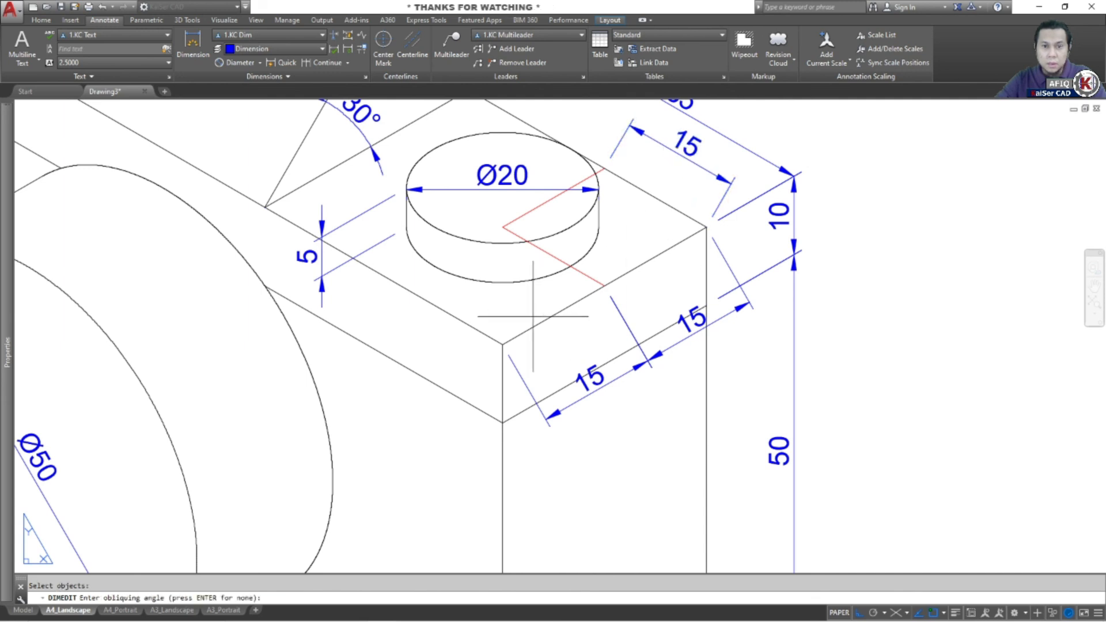
left_click(503, 344)
left_click(688, 244)
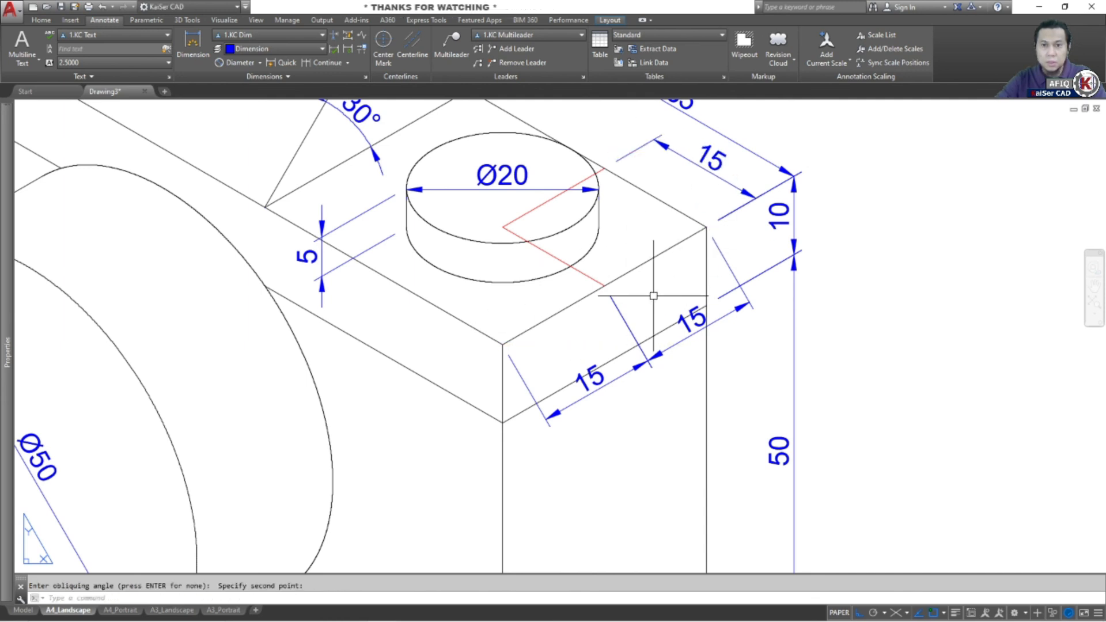
key("Return")
key("Escape")
Oblique both short-edge dimensions together, using the direction of the body's long front top edge.
left_click(283, 75)
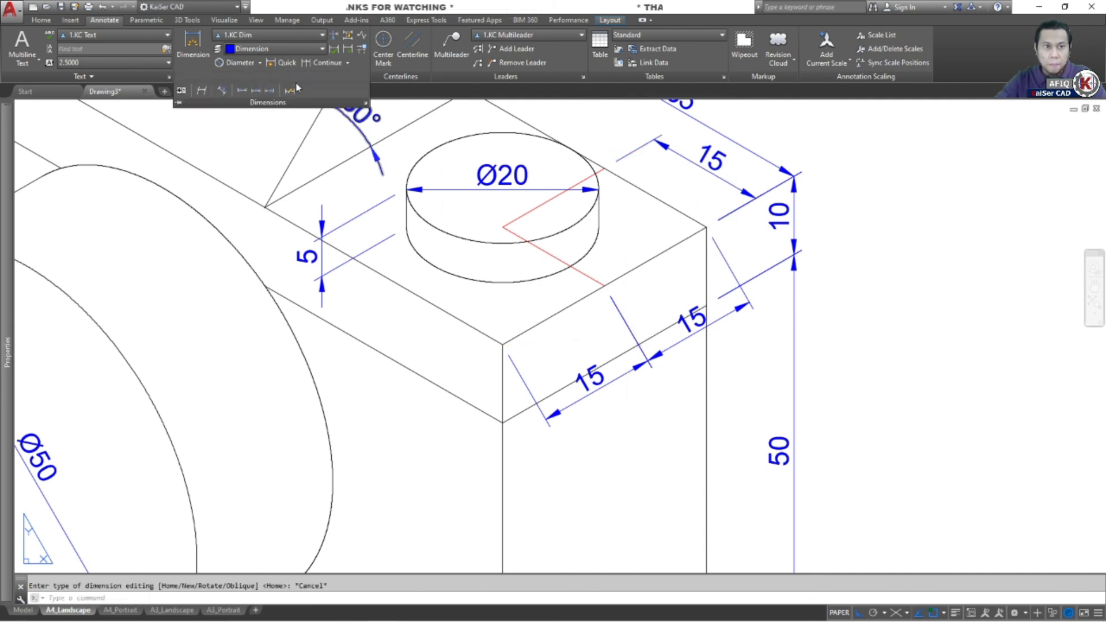
left_click(203, 94)
left_click(602, 385)
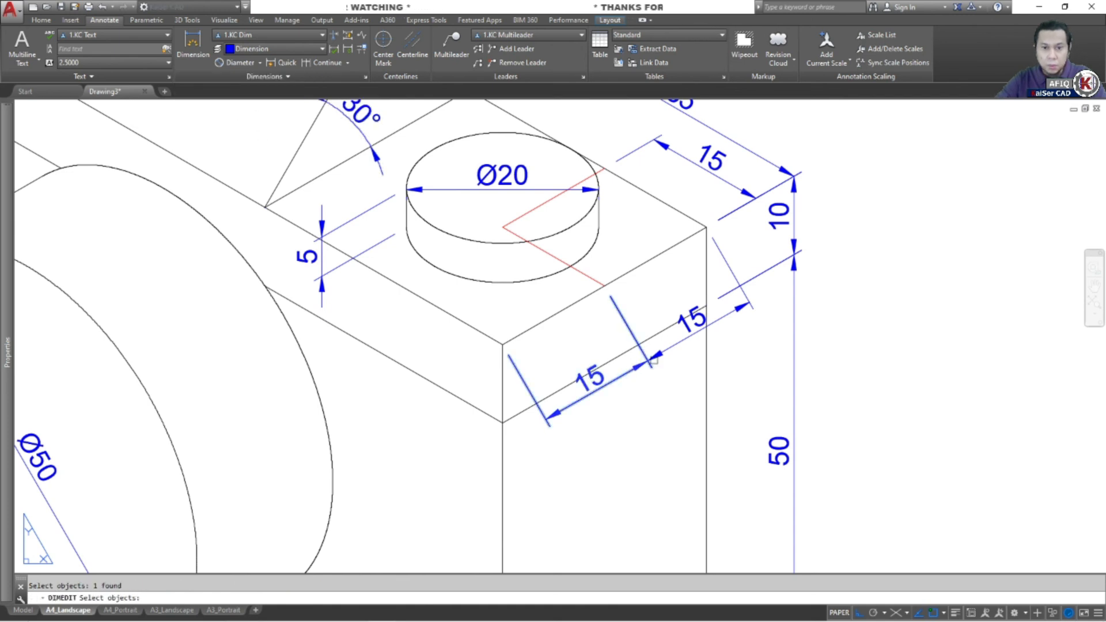
left_click(664, 372)
key("Return")
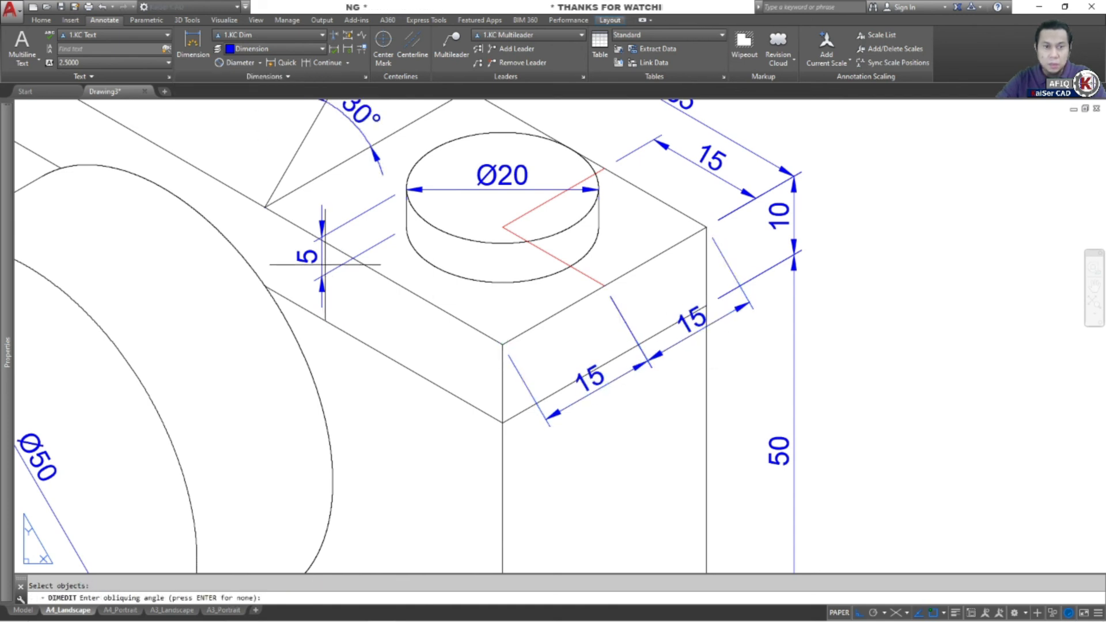
left_click(265, 207)
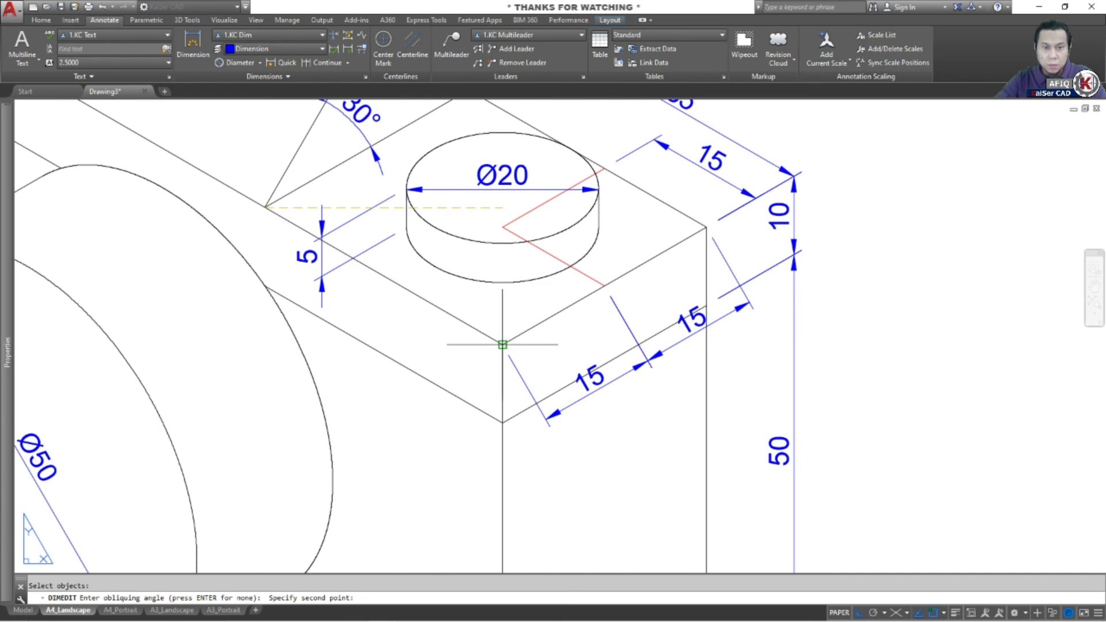
Move the rear of the two short-edge dimensions outward, with its dimension line beyond the 50 height dimension.
scroll(395, 361, "down", 2)
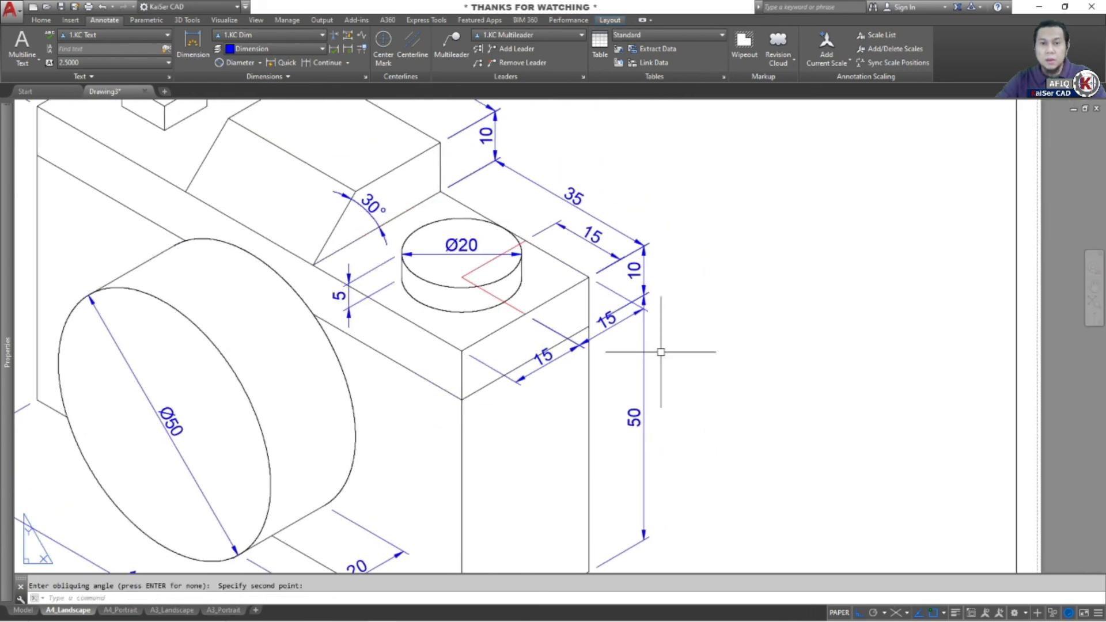
left_click(623, 320)
scroll(623, 323, "up", 2)
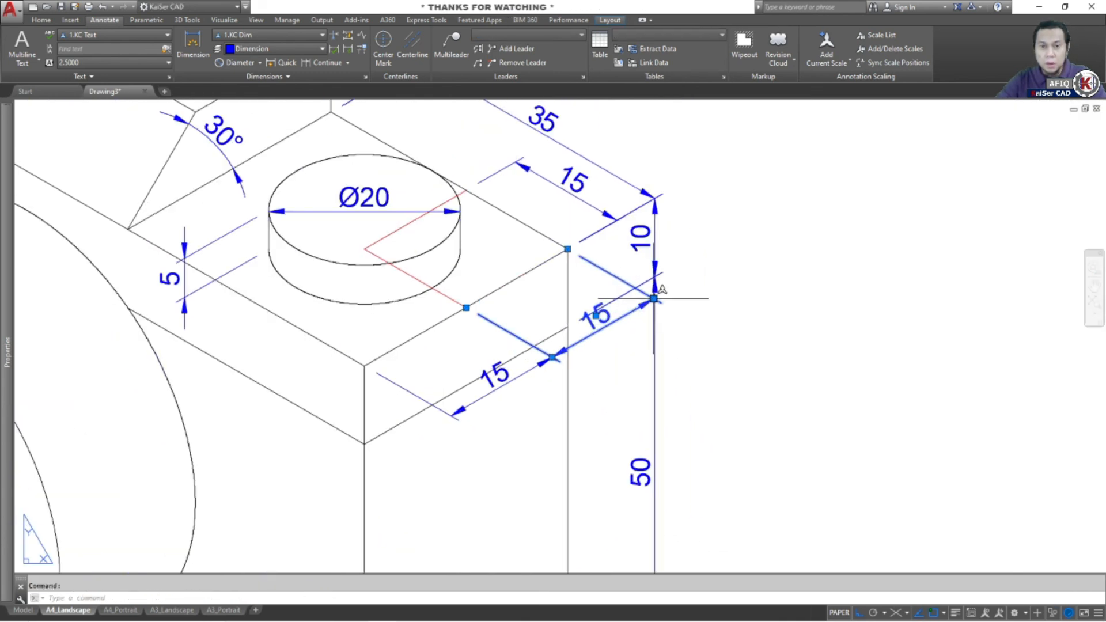
left_click(642, 309)
left_click(727, 333)
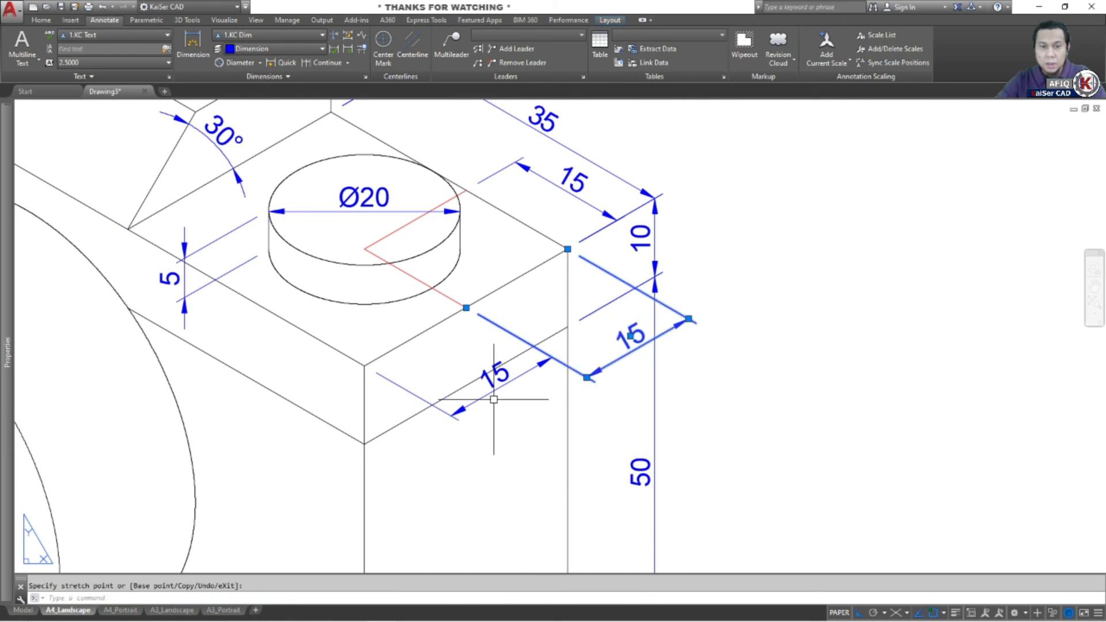
Stretch the front short-edge dimension outward to line up with the dimension line of its neighbour.
left_click(504, 390)
left_click(506, 375)
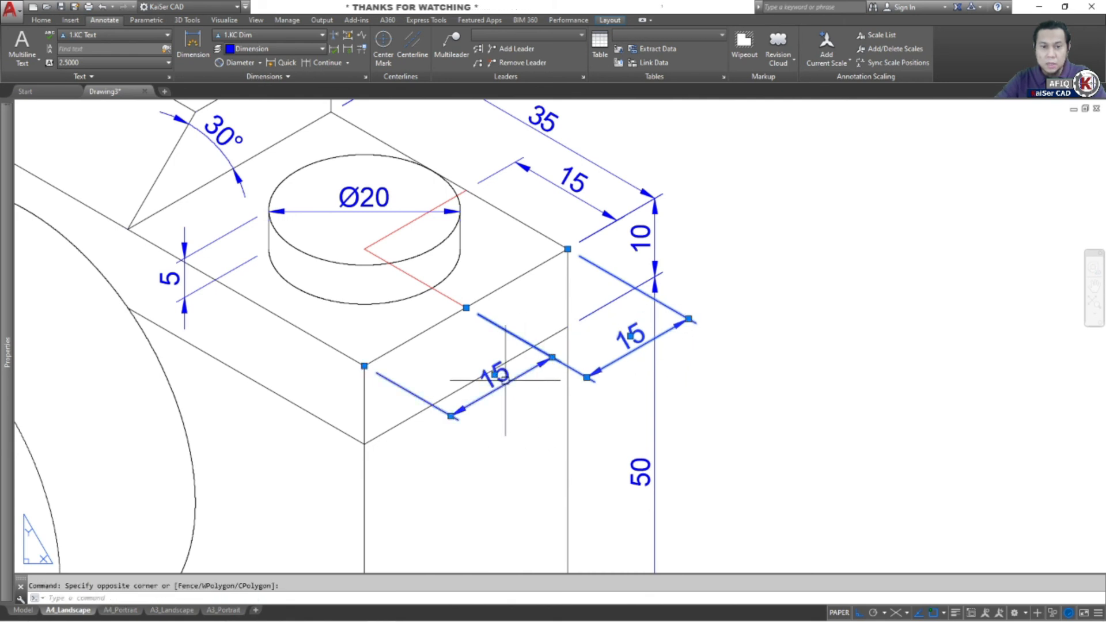
left_click(552, 358)
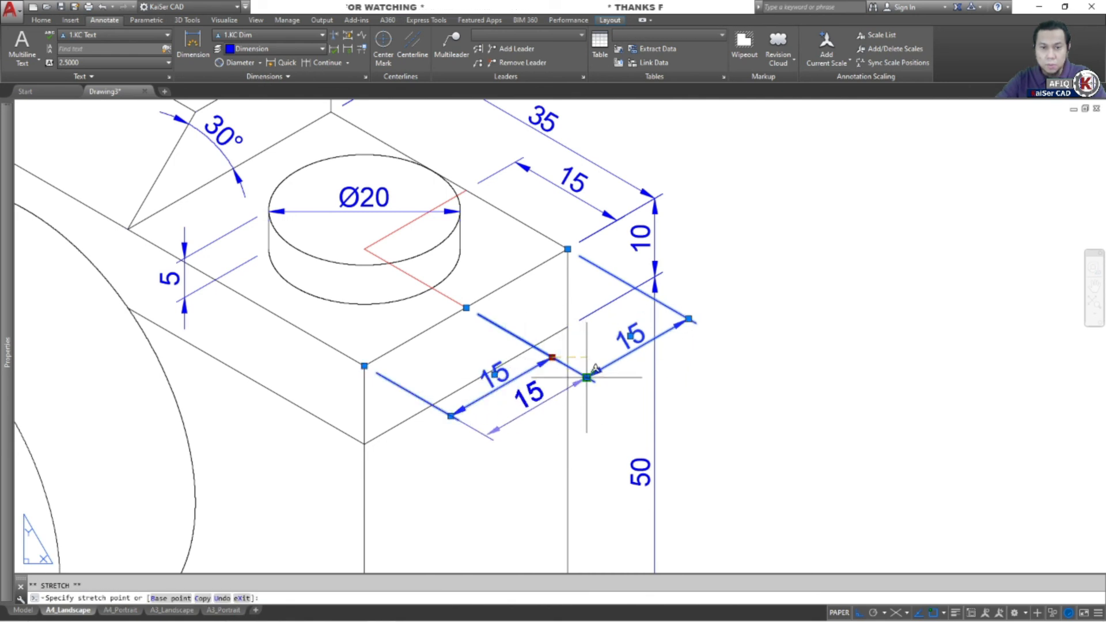
left_click(677, 389)
scroll(691, 388, "down", 4)
middle_click(720, 385)
middle_click(721, 385)
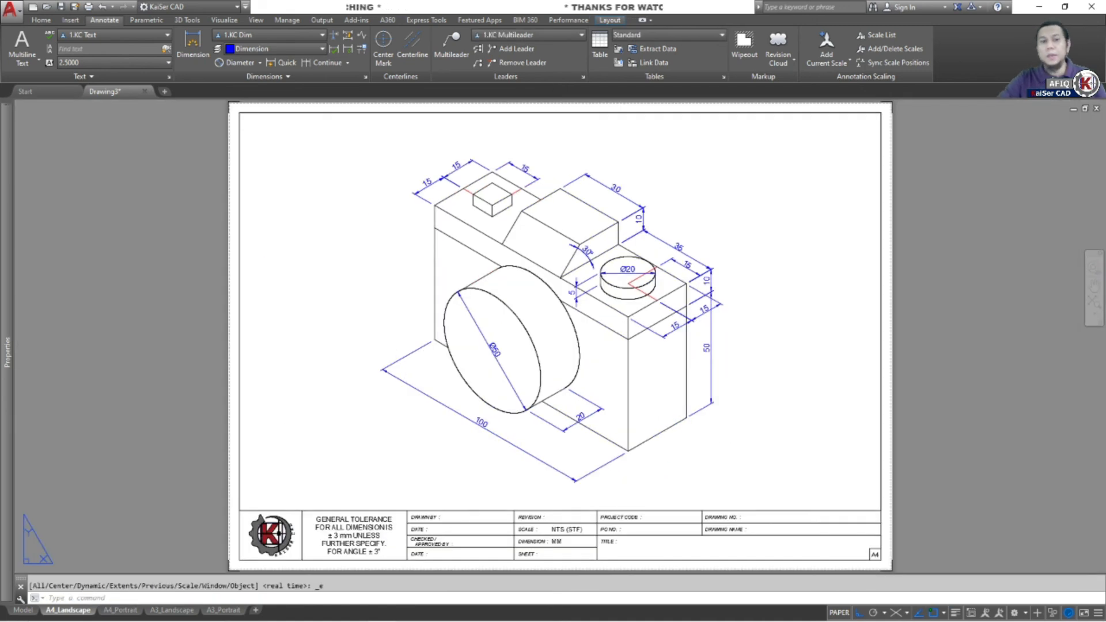